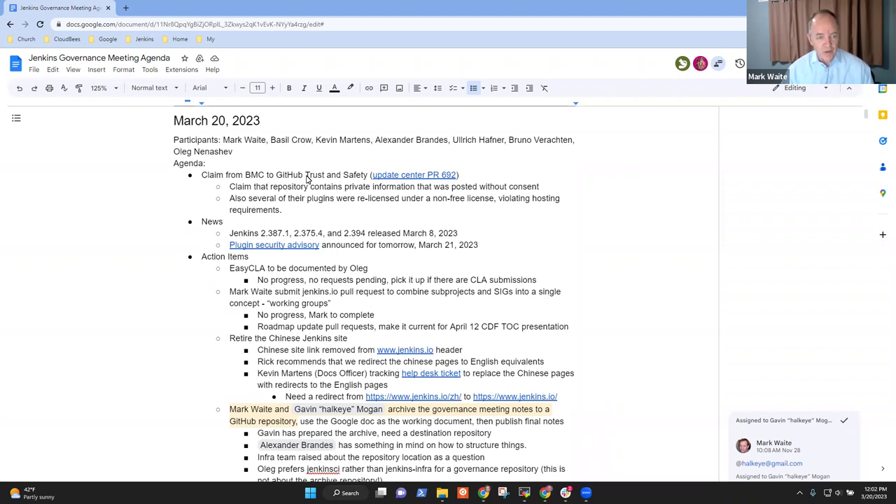
- Highlight the first agenda item's title, "Claim from BMC to GitHub Trust and Safety", in the March 20, 2023 notes
left_click(306, 177)
key("ctrl+shift+Right")
key("ctrl+shift+Right")
key("ctrl+shift+Right")
key("ctrl+shift+Right")
key("ctrl+shift+Right")
key("ctrl+shift+Right")
key("ctrl+shift+Right")
key("ctrl+shift+Right")
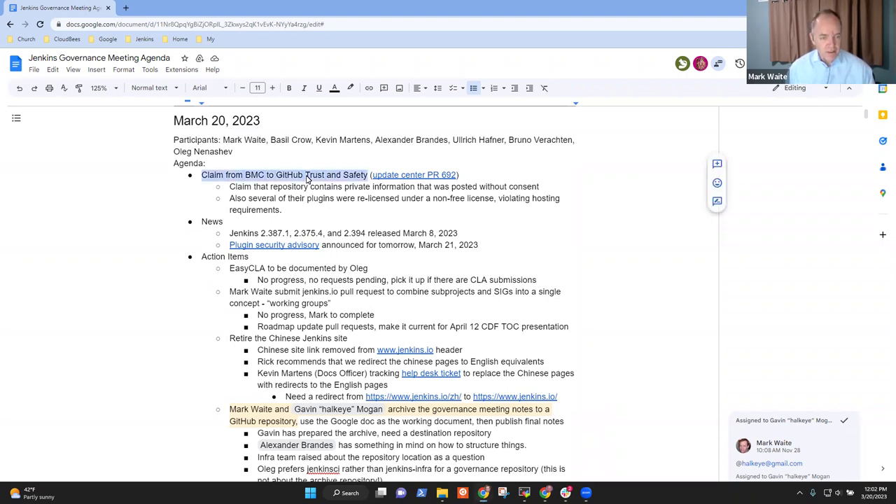
- Move past the News topic in the agenda and highlight the "Action Items" heading
key("Down")
key("Down")
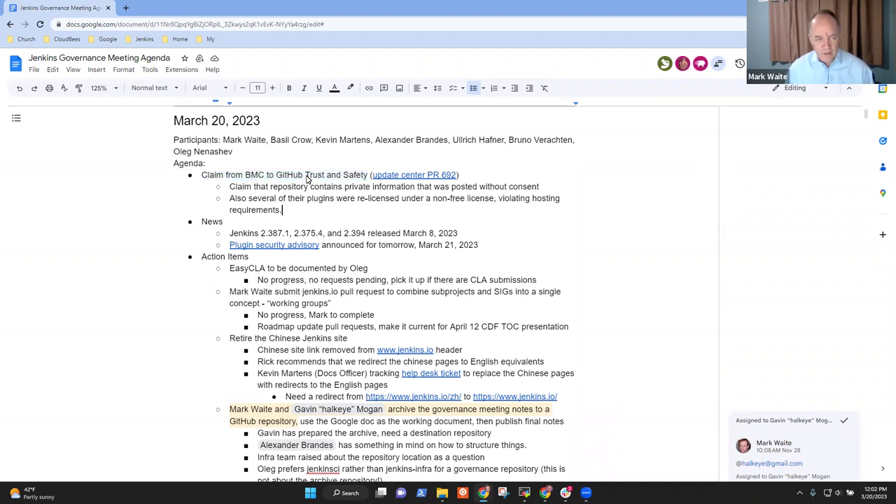
key("Down")
key("Down")
key("Down")
key("Down")
key("Home")
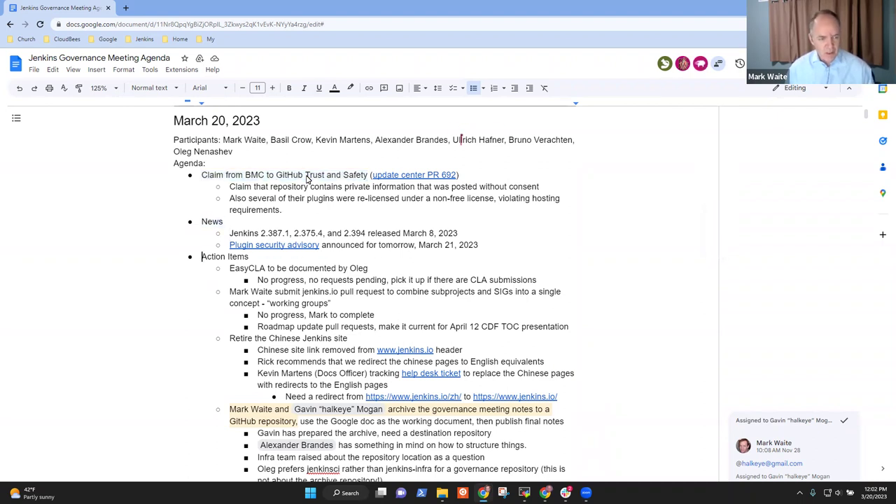
key("shift+End")
- Review the CDF topics in the March 20 agenda, continuing down to the Community activity section
key("Page_Down")
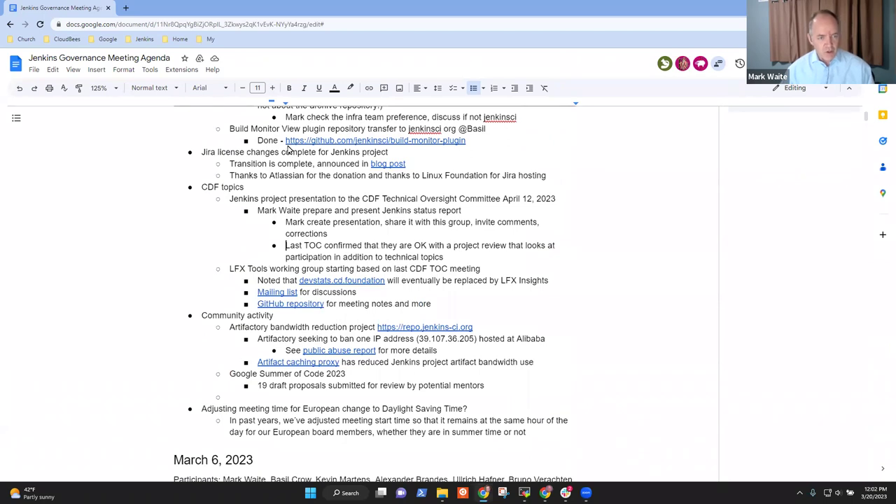
key("Down")
key("Down")
key("Down")
key("Down")
key("Up")
key("shift+Home")
key("Down")
key("Down")
key("Home")
key("Down")
key("Down")
key("Down")
key("Down")
key("Down")
key("Down")
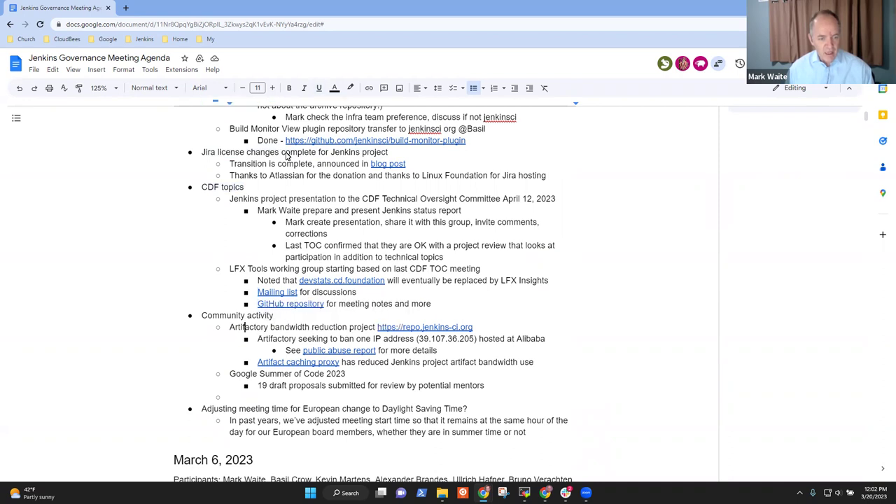
- Go through the Community activity items and highlight the topic on adjusting meeting time for European Daylight Saving Time
key("End")
key("shift+Home")
key("Down")
key("Down")
key("Down")
key("Home")
key("Down")
key("Down")
key("Down")
key("Down")
key("Down")
key("shift+End")
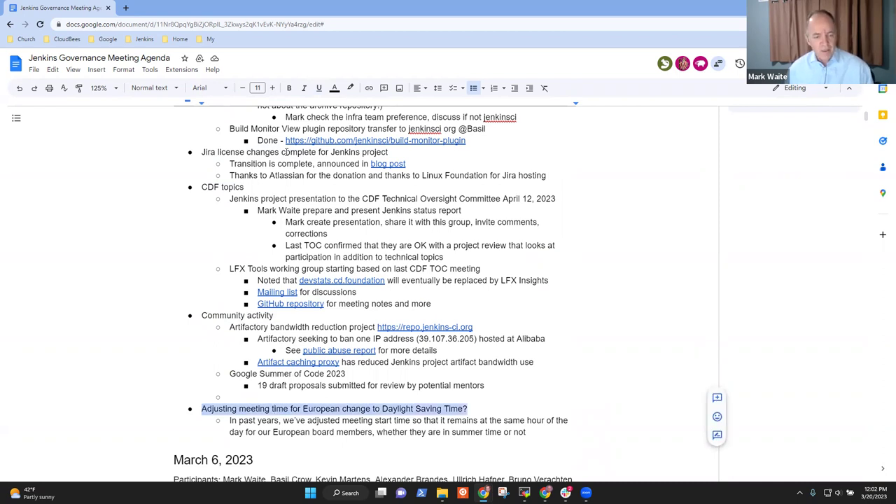
- Return to the BMC claim item at the start of the agenda and highlight its title, excluding the pull request link
key("Page_Up")
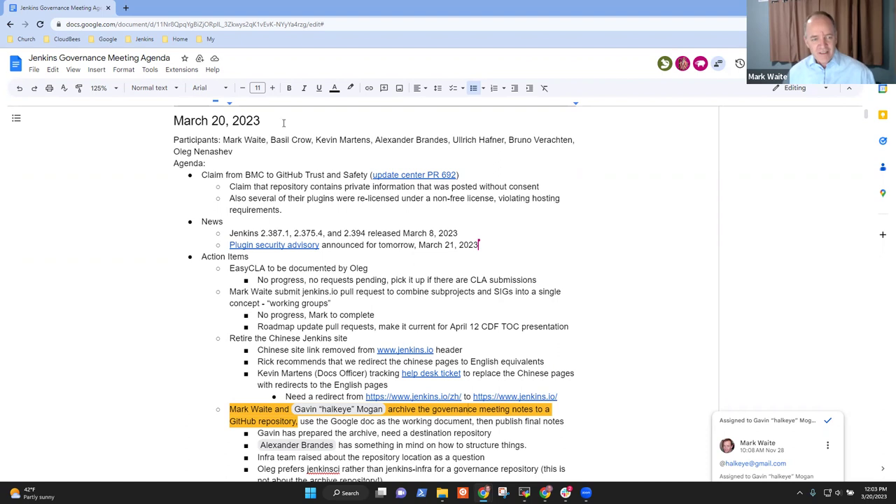
left_click(250, 175)
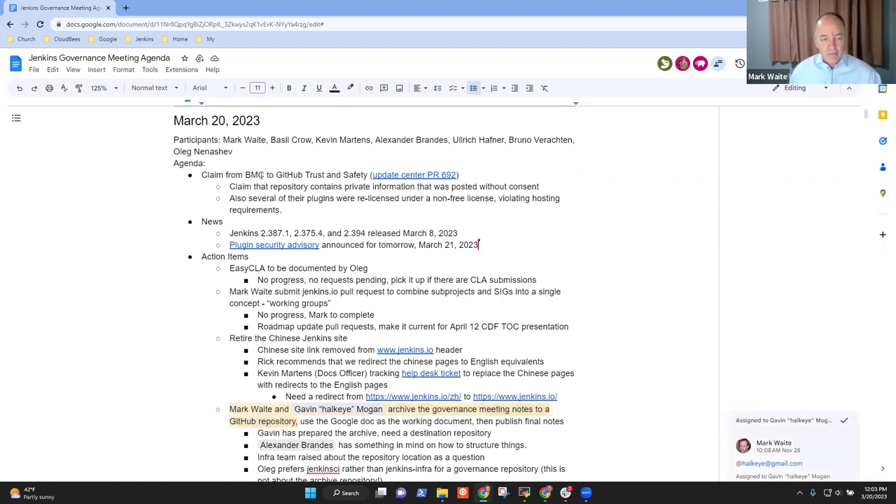
key("Home")
left_click(262, 176, "shift")
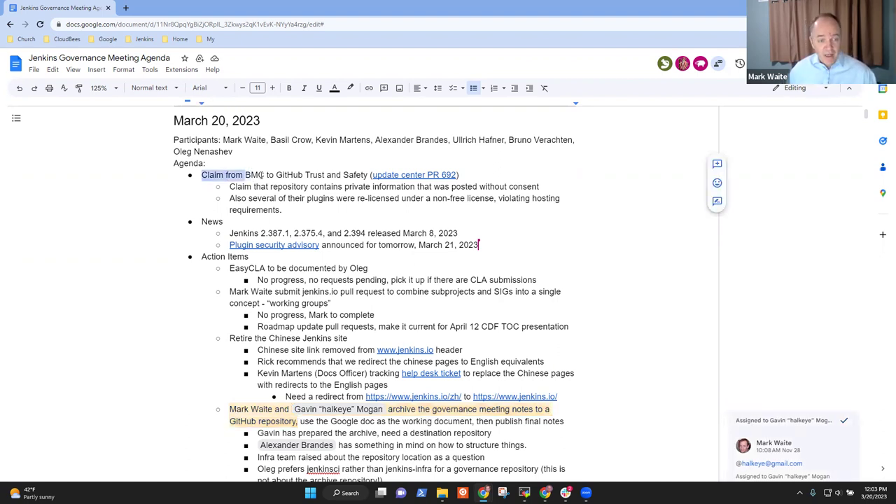
key("ctrl+shift+Right")
key("ctrl+shift+Right")
key("ctrl+shift+Right")
key("ctrl+shift+Right")
key("ctrl+shift+Right")
key("ctrl+shift+Right")
key("shift+Left")
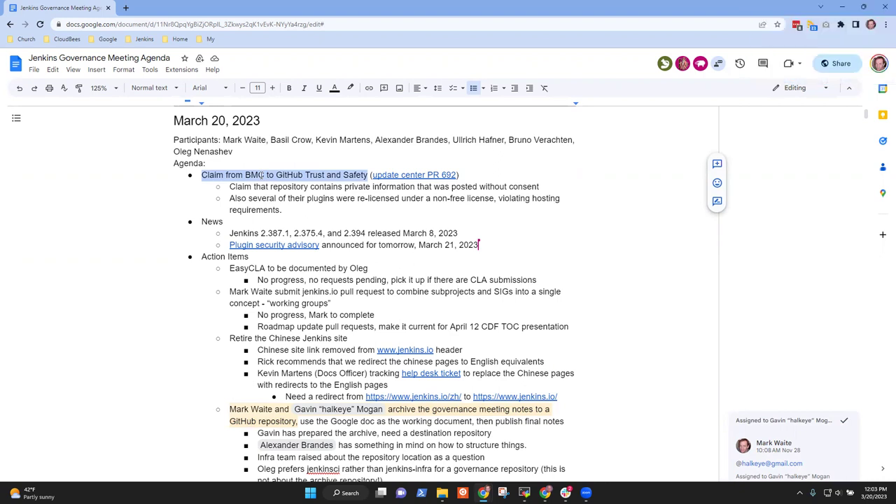
- Insert a new first sub-bullet under the BMC claim item, beginning "Late last week GitHub owners"
key("Down")
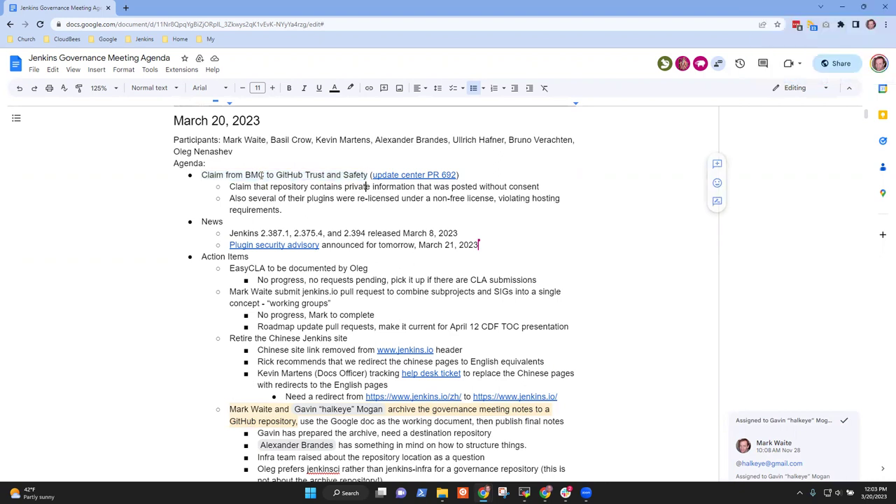
key("Home")
key("Return")
key("Up")
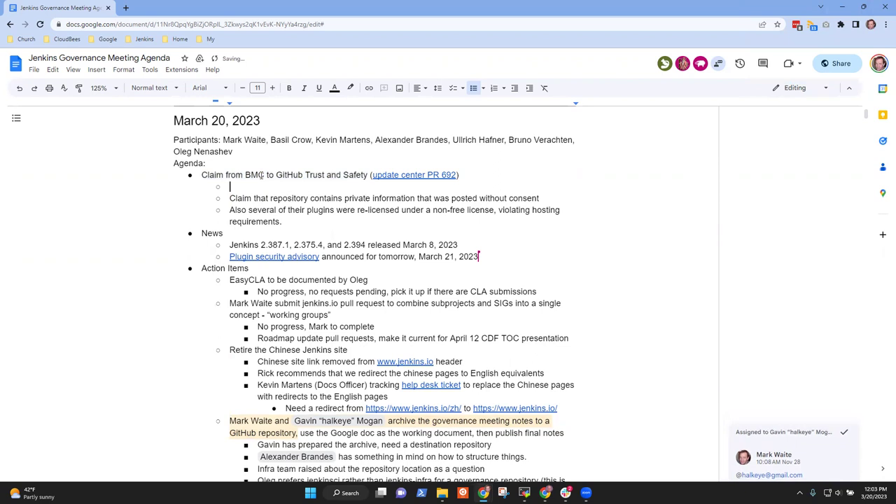
type("Late last week GitHub admins")
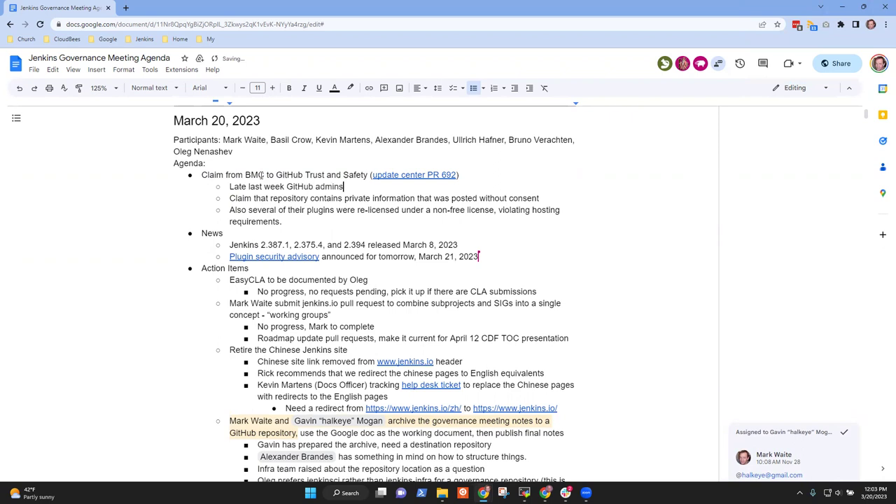
key("ctrl+BackSpace")
type("owbers")
key("BackSpace")
key("BackSpace")
key("BackSpace")
key("BackSpace")
key("BackSpace")
type("wners of GitHub org")
key("ctrl+BackSpace")
key("ctrl+BackSpace")
key("ctrl+BackSpace")
type("had cl")
key("ctrl+BackSpace")
key("ctrl+BackSpace")
- Continue that sub-bullet with "received a report of claim of publication of private information, copyrighted material, or password without consent"
type("received a report of clao")
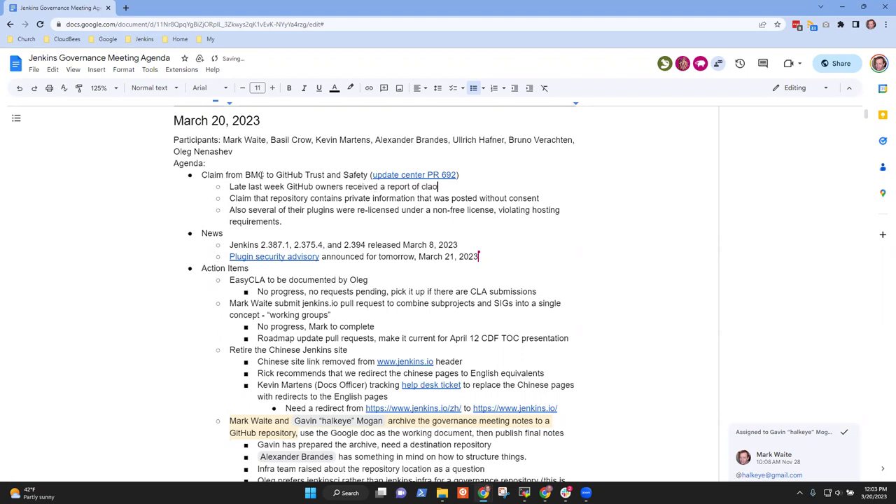
key("BackSpace")
key("BackSpace")
type("aim of publication of private in")
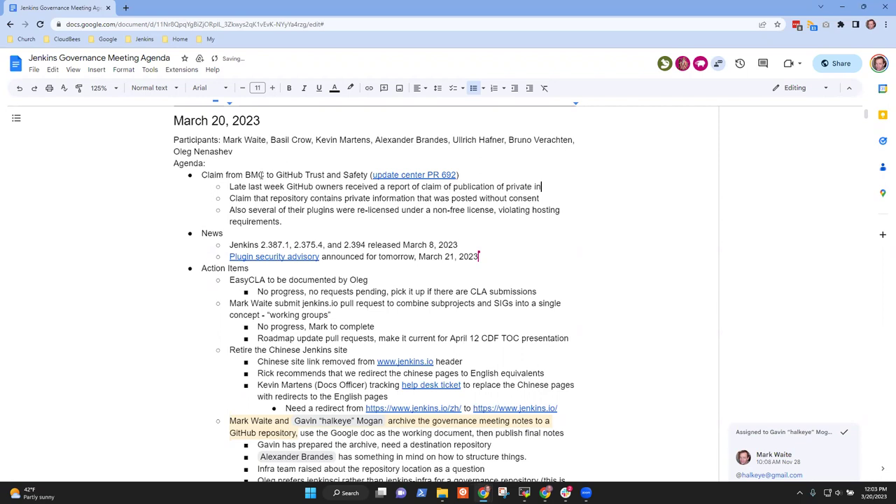
type("formation, ")
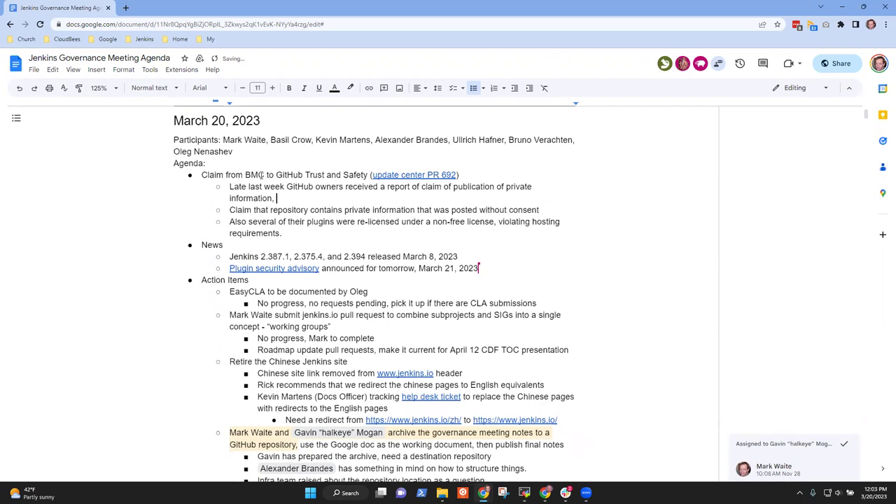
type("copyrighted materu")
key("BackSpace")
type("ial")
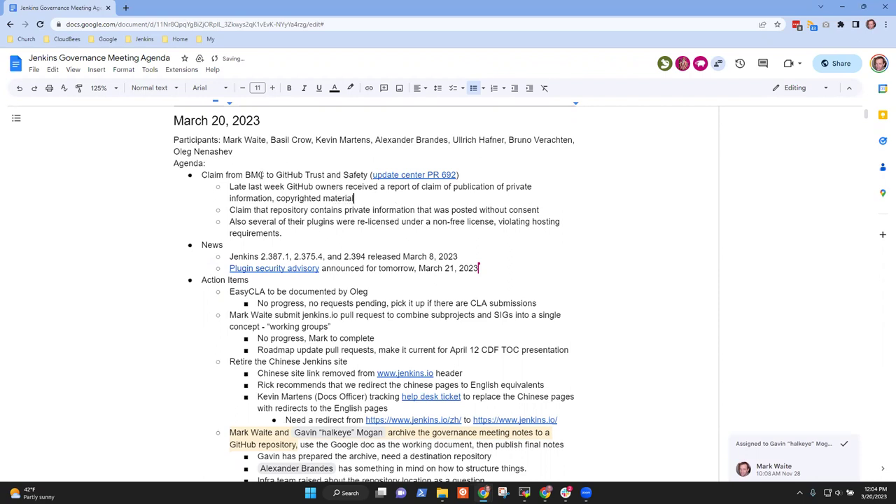
type(", or password without consent")
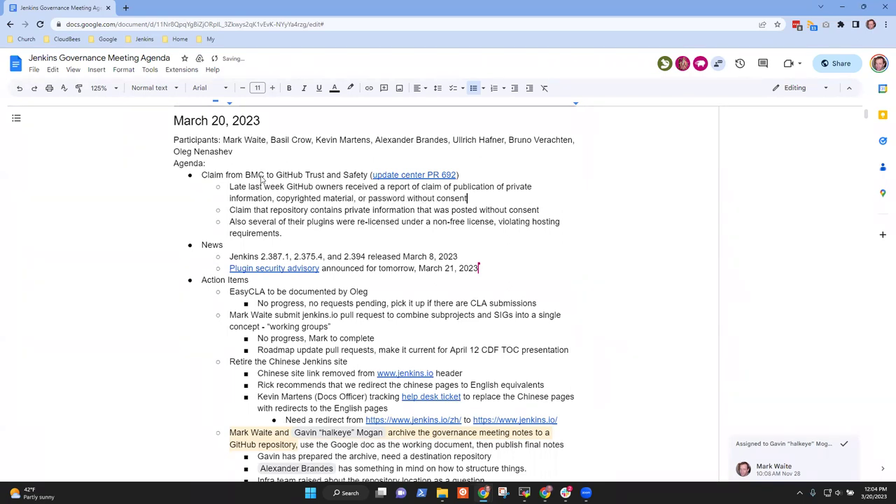
- Add an indented bullet beneath it with the colleague's first name followed by "asked the committers what is happening"
key("Return")
key("Tab")
type("Tim cas")
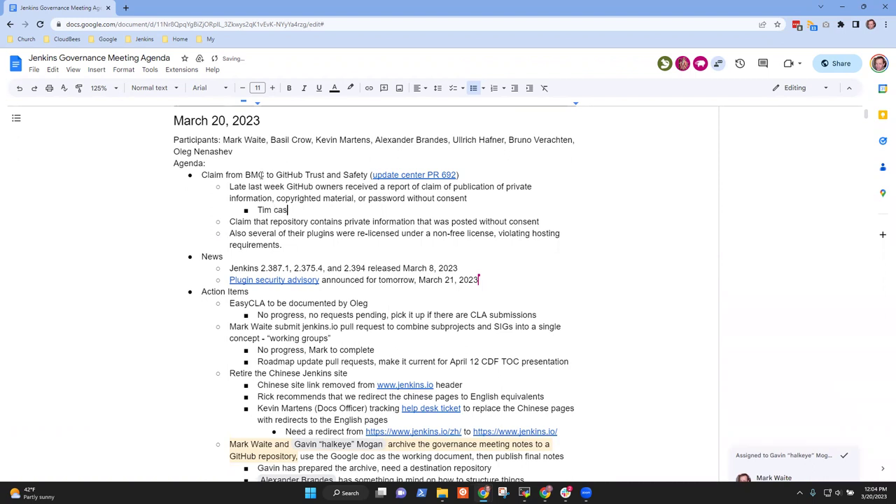
key("BackSpace")
key("BackSpace")
key("BackSpace")
type("asked the committers what i")
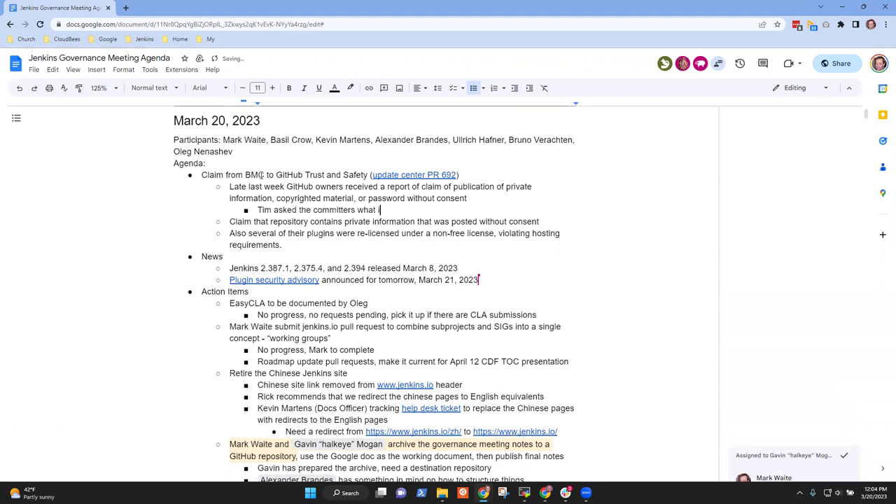
type("s happening")
- Add a same-level bullet with the second colleague's first name followed by "filed a pull request to stop distribution of BMC Compuware plugins"
key("Return")
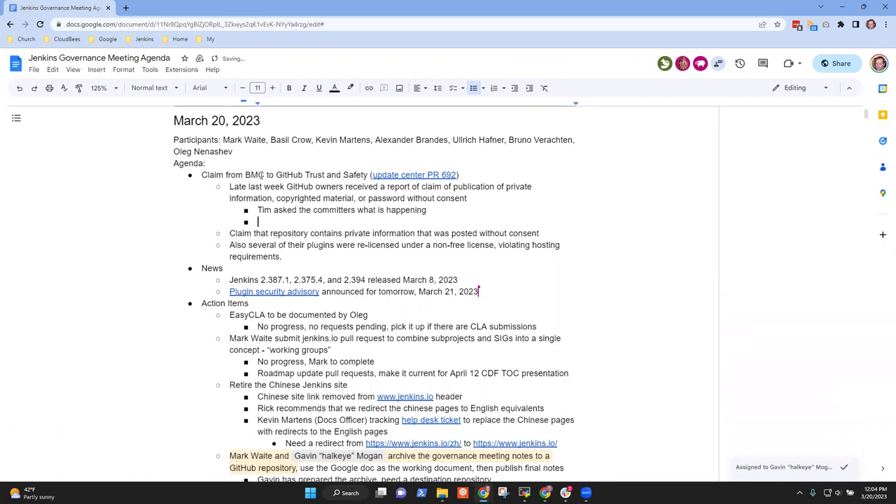
type("Daniel")
type(" field a ")
type("a")
key("BackSpace")
key("BackSpace")
key("BackSpace")
key("BackSpace")
key("BackSpace")
key("BackSpace")
key("BackSpace")
type("filed a pull requ")
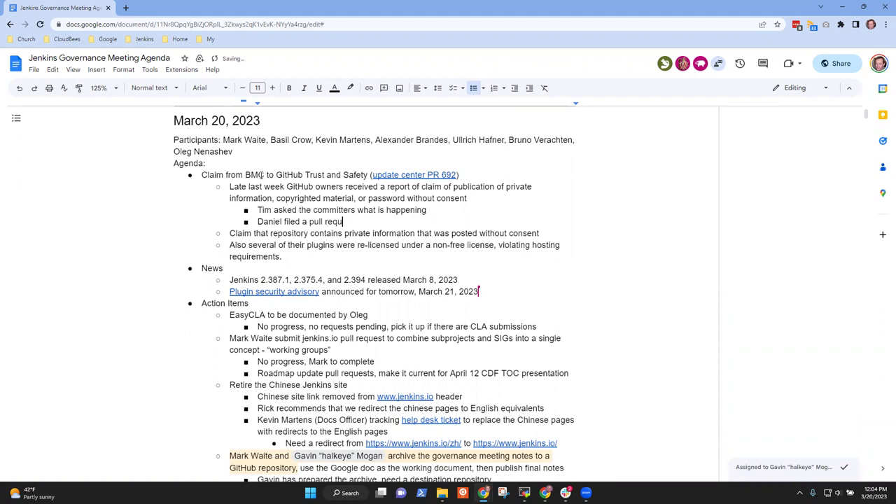
type("est to stop distrubvti")
key("BackSpace")
key("BackSpace")
key("BackSpace")
key("BackSpace")
key("BackSpace")
type("ibution of")
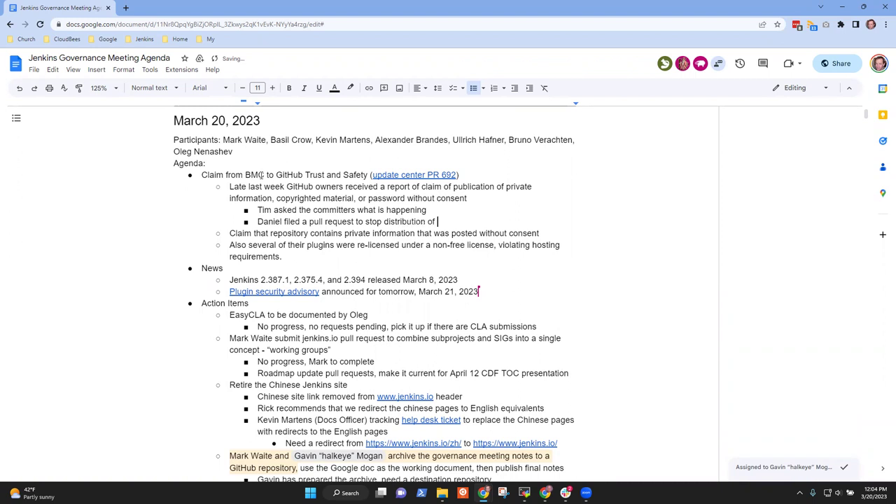
type(" BMC Compuware plugins")
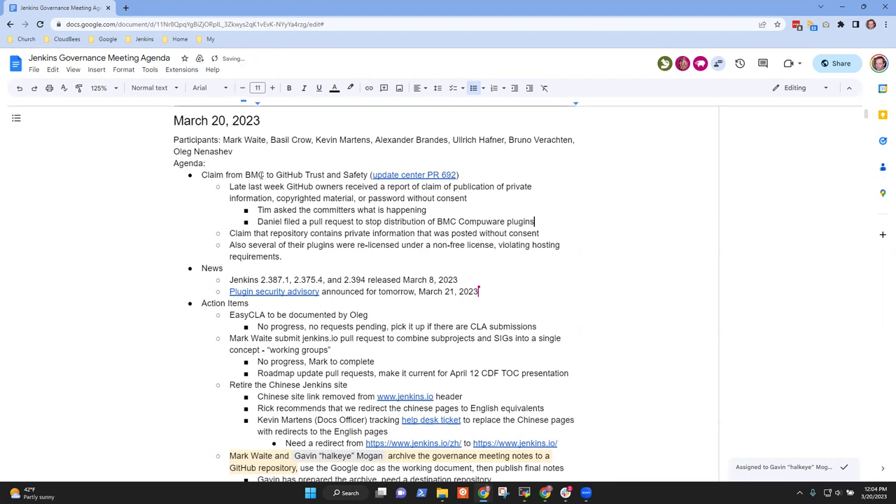
- Add the bullet "Maintainer replied by fixing it to rewrite the repository history (as recommended by GitHub)"
key("Return")
type("Maintainer ")
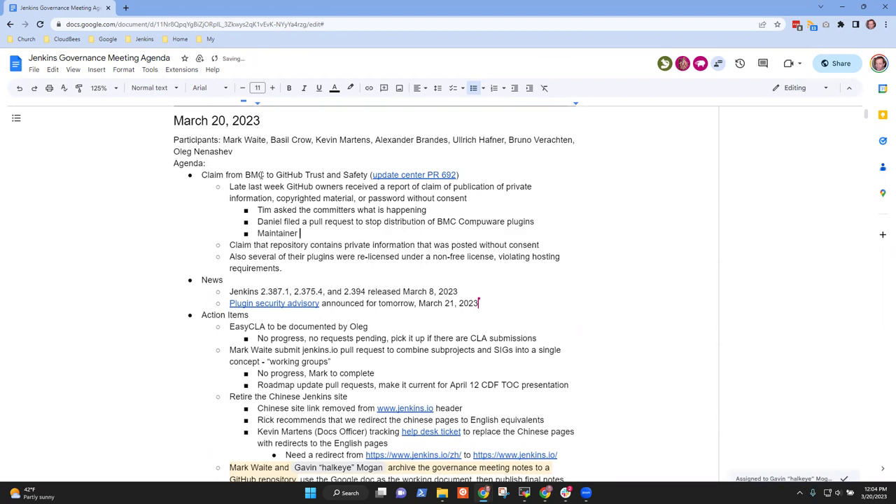
type("replied by fixing it to re")
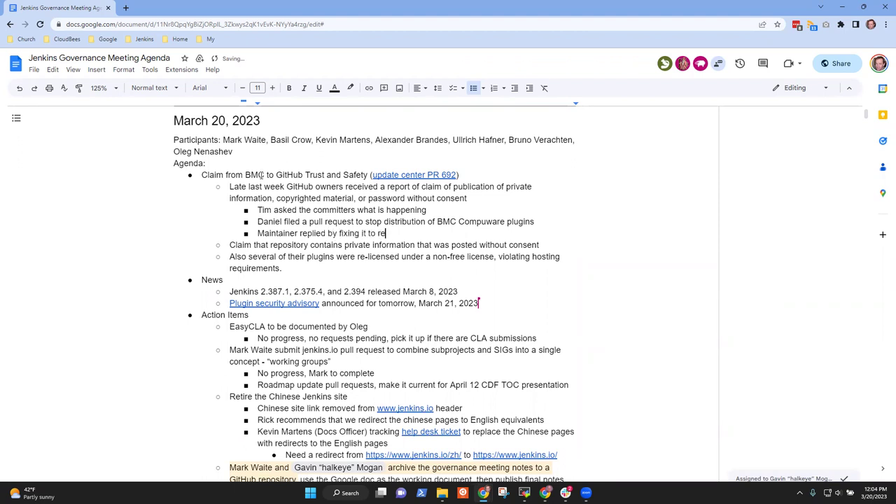
type("write the repository history (as recommended ")
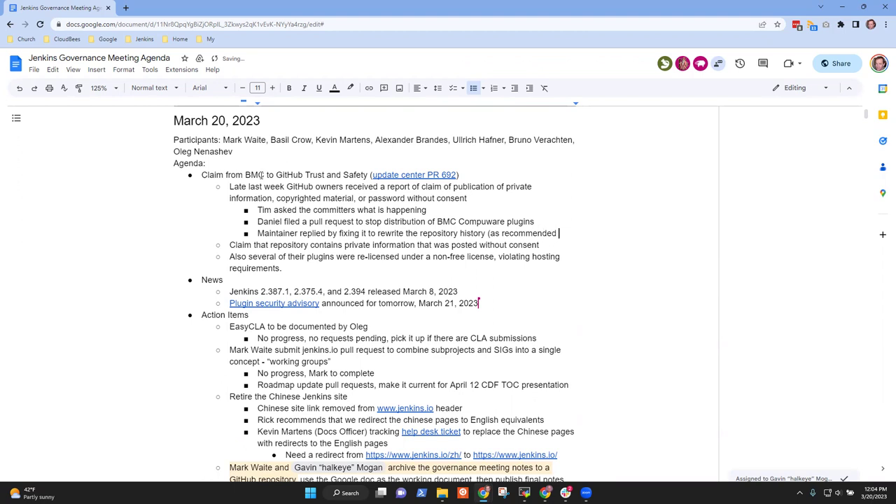
type("by GitHub")
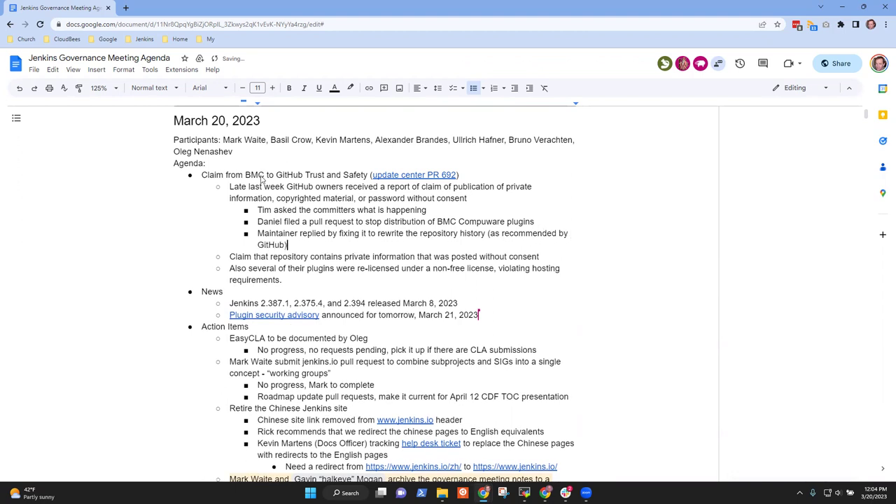
type(")")
- Add the bullet "Immediate notification was addressed but organization claimed its own published sources as private information was inconsistent"
key("Return")
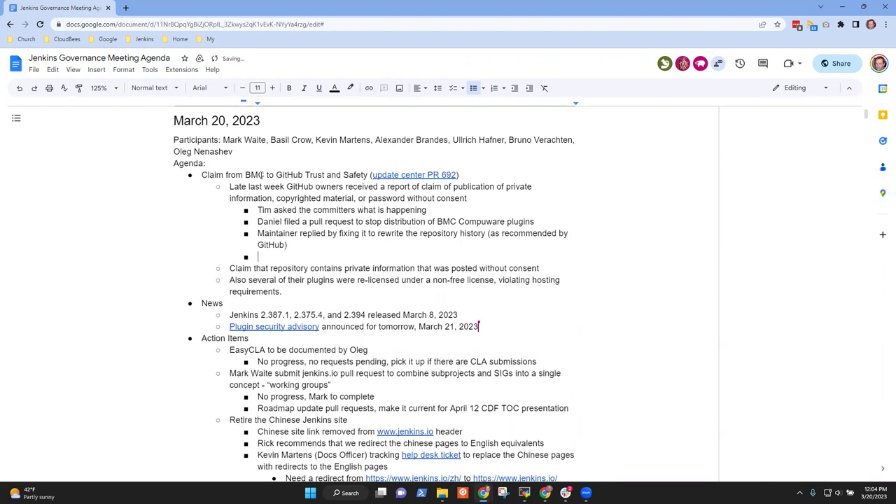
type("Immedai")
key("BackSpace")
key("BackSpace")
type("iate notifa")
type("c")
key("BackSpace")
key("BackSpace")
type("ication was")
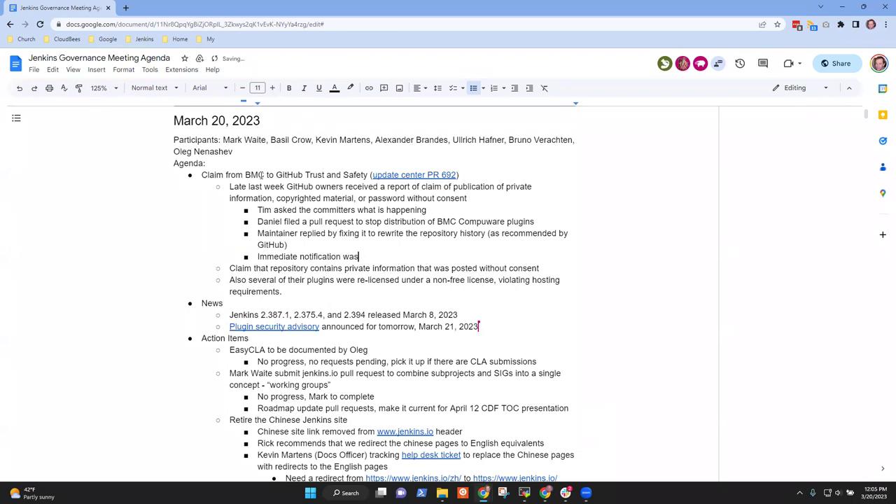
type(" addressed but organization claimed its own published source")
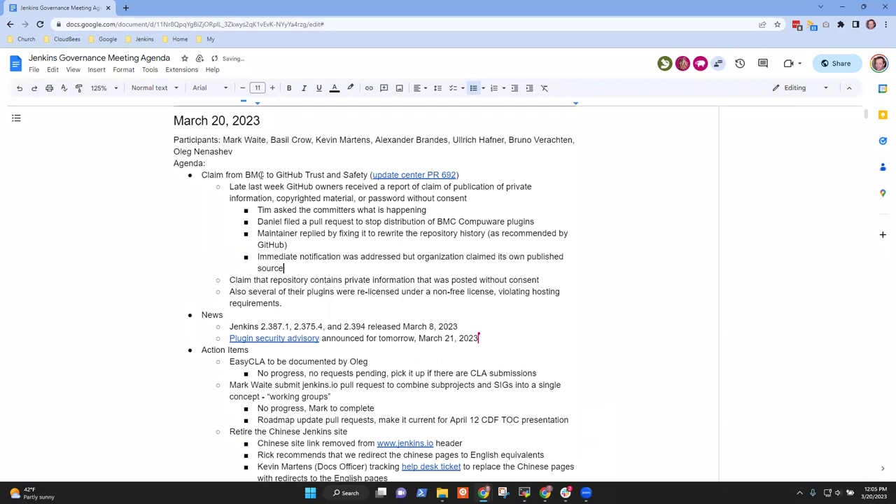
type("s as private information ")
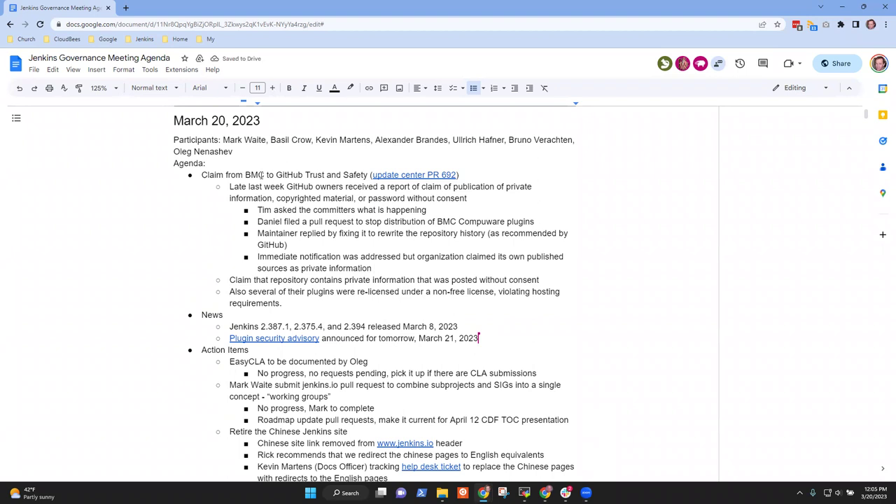
type("was incosistent")
key("ctrl+BackSpace")
type("inconsistent")
- Add the bullet "Nov 2022 several BMC plugins were relicensed to proprietary license (no longer OSI approved)" below the inconsistent-notification note
key("Return")
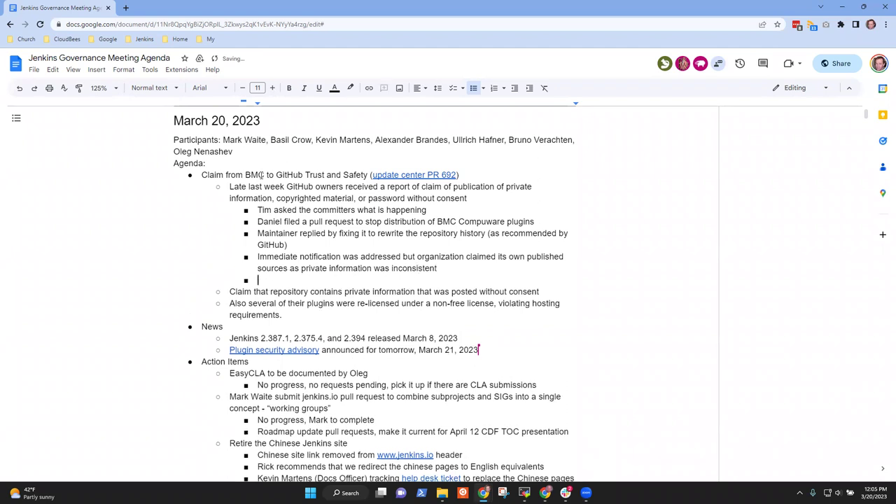
type("Nov 2022 several BMC pl")
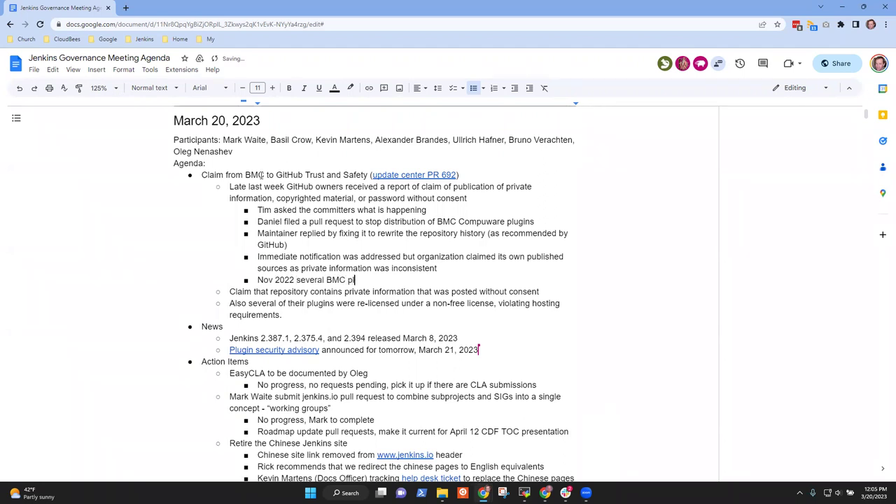
type("ugins were relicensed to prop")
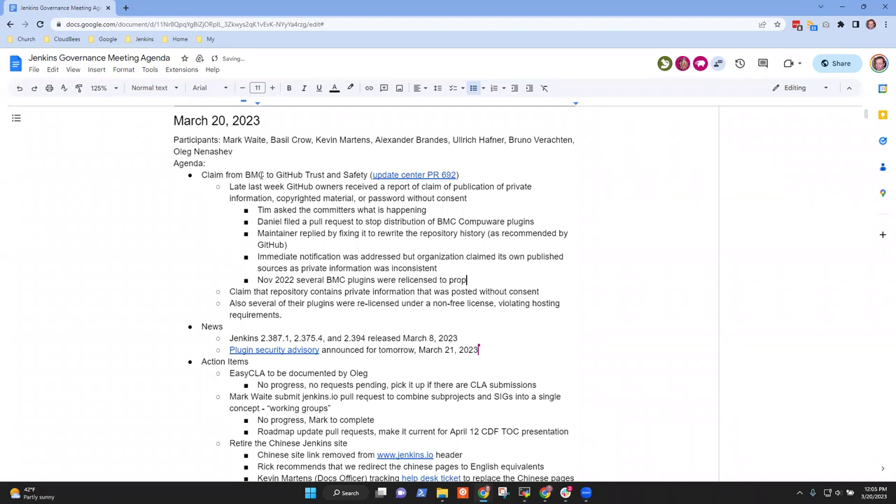
type("rietra")
key("BackSpace")
key("BackSpace")
key("BackSpace")
key("BackSpace")
type("ietra")
key("BackSpace")
key("BackSpace")
key("BackSpace")
type("tary license (no longer OSI ")
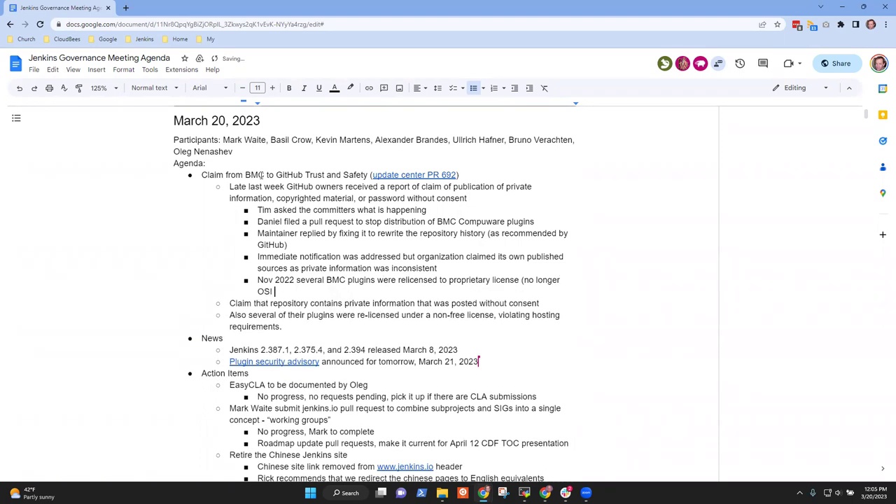
type("approved)")
- Add a same-level bullet "What next?" with an indented bullet "Suspend everything from BMC" beneath it
key("Return")
type("What next")
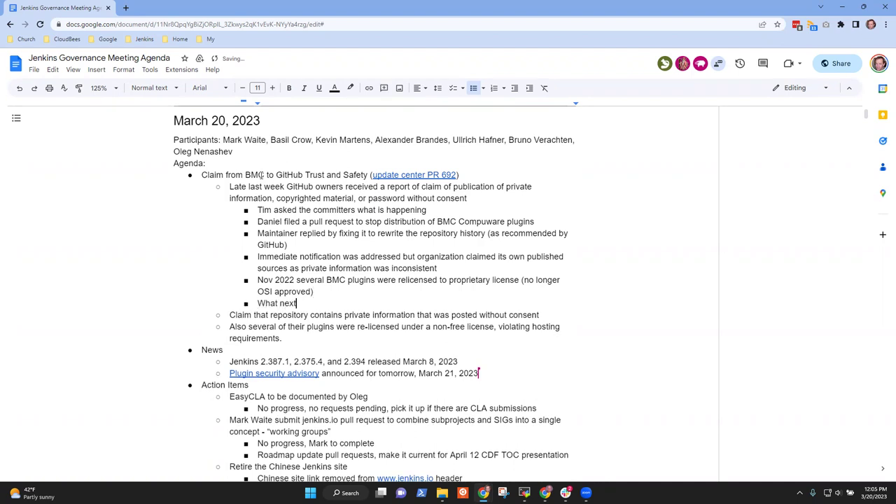
type("?")
key("Return")
key("Tab")
type("Suspend")
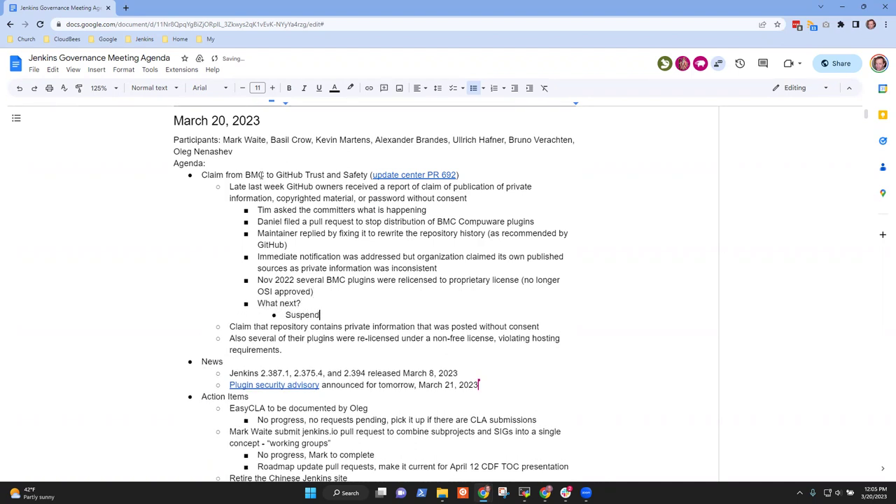
type(" everything from BMC")
- Under "What next?", add the bullets "Decide how to proceed next" and "Do they want to remain hosted?"
key("Return")
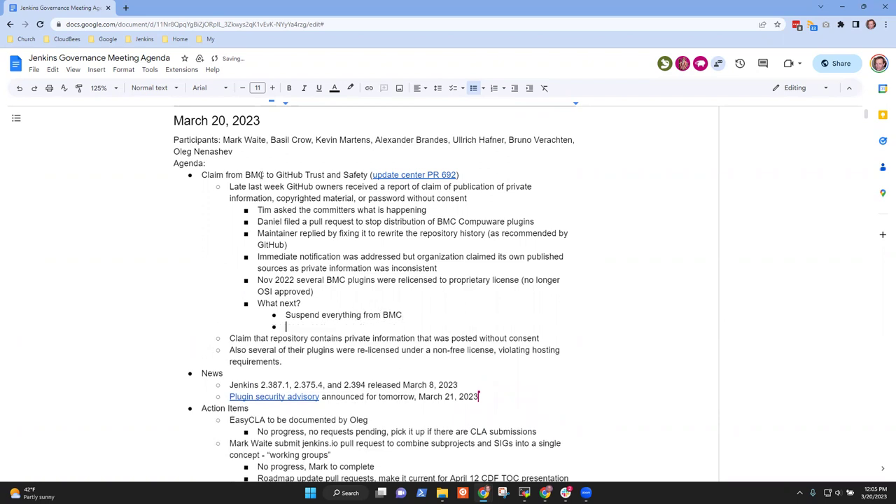
type("Decide how to proceed nex")
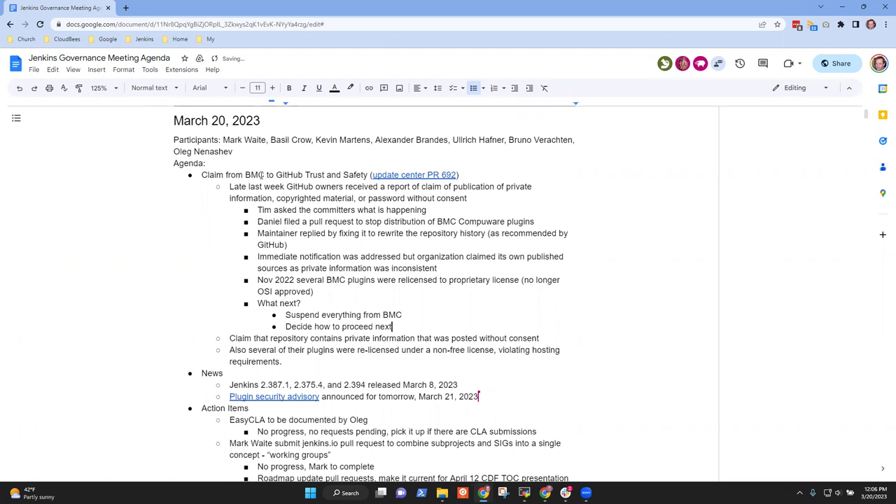
type("t")
key("Return")
type("Do")
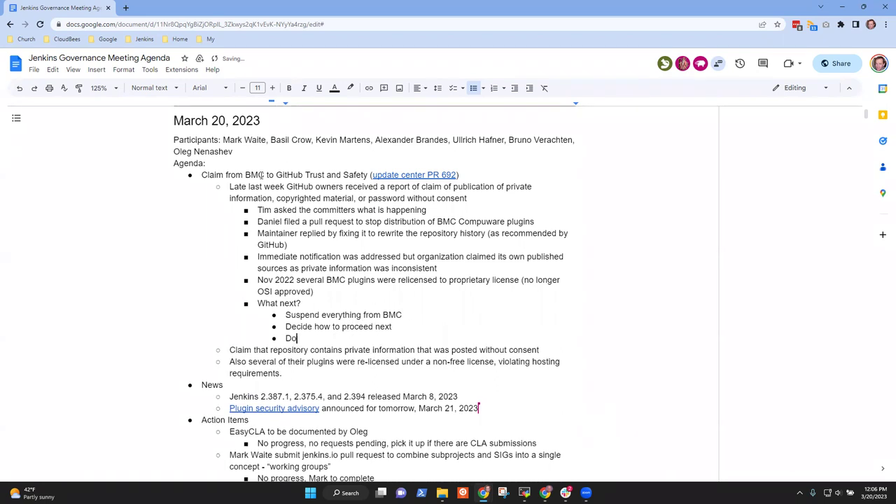
type(" they want to remain hosted?")
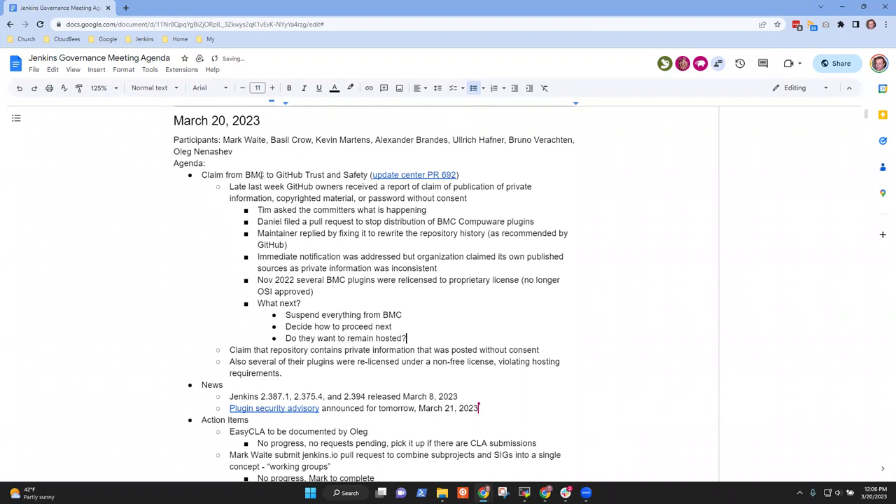
- Continue the "What next?" list with "Why was a claim filed?" and "Do we need to delete or remove artifacts?"
key("Return")
type("Why was a claim filed?")
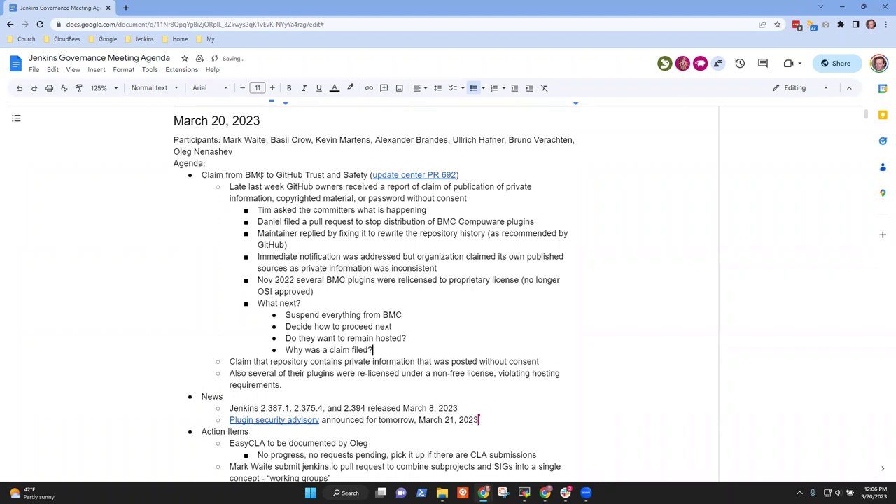
key("Return")
type("Do we need")
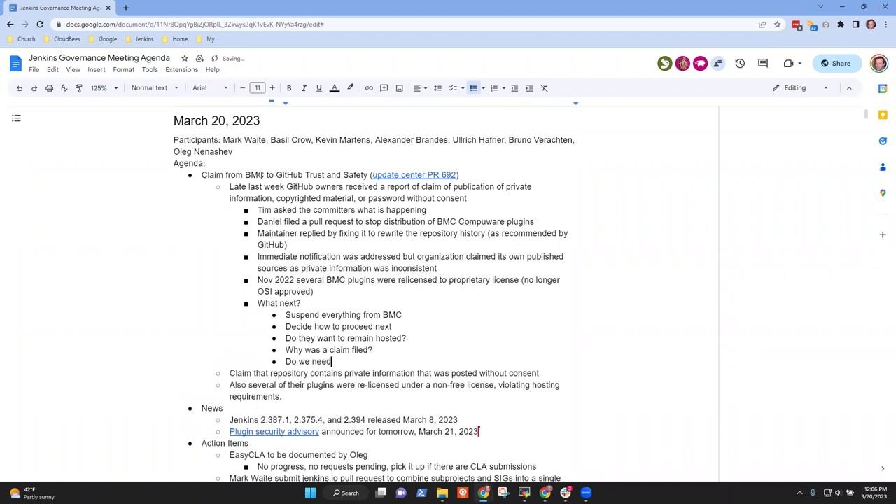
type(" to delete or remove artifacts?")
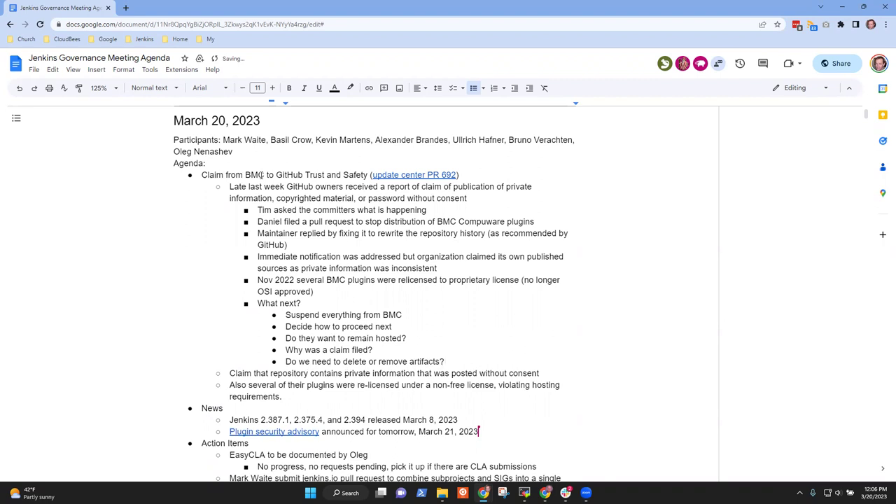
- Add the nested bullet "Copyright claim was in tests, but if in source files, then should we remove it from artifact repository"
key("Return")
type("C")
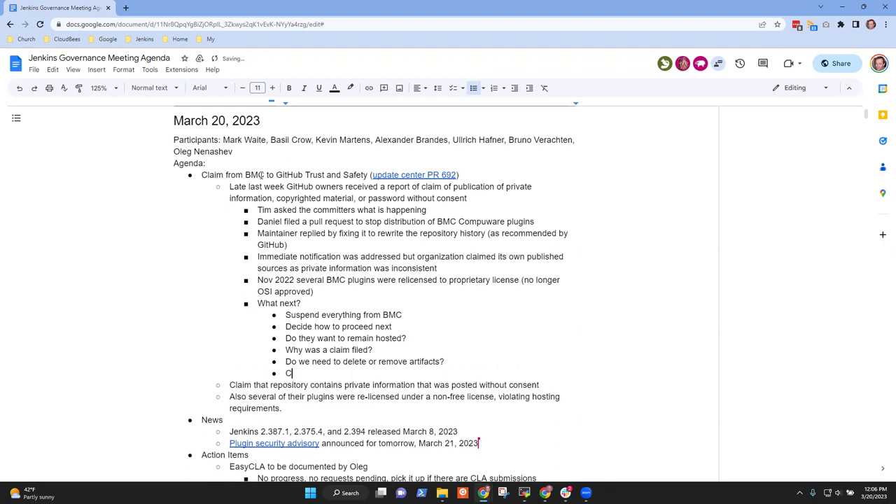
type("opyright olaim in tests")
key("ctrl+BackSpace")
key("ctrl+BackSpace")
type("was in tests")
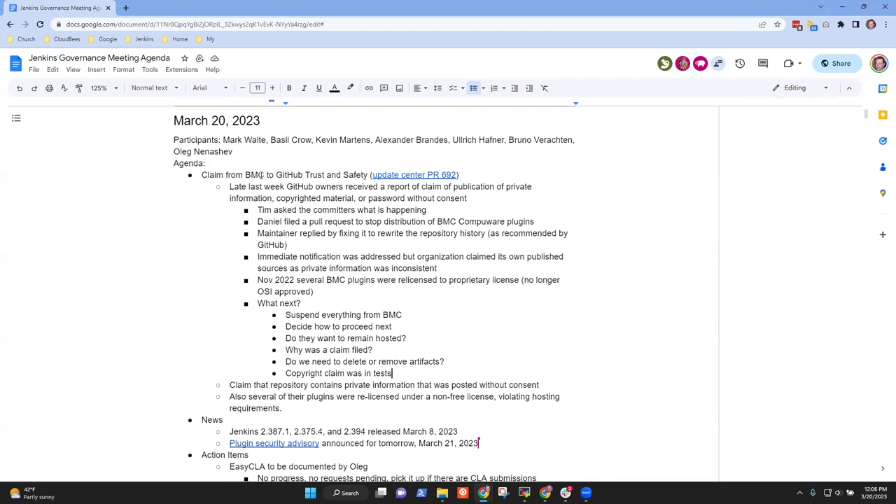
type(", but if in source files, the")
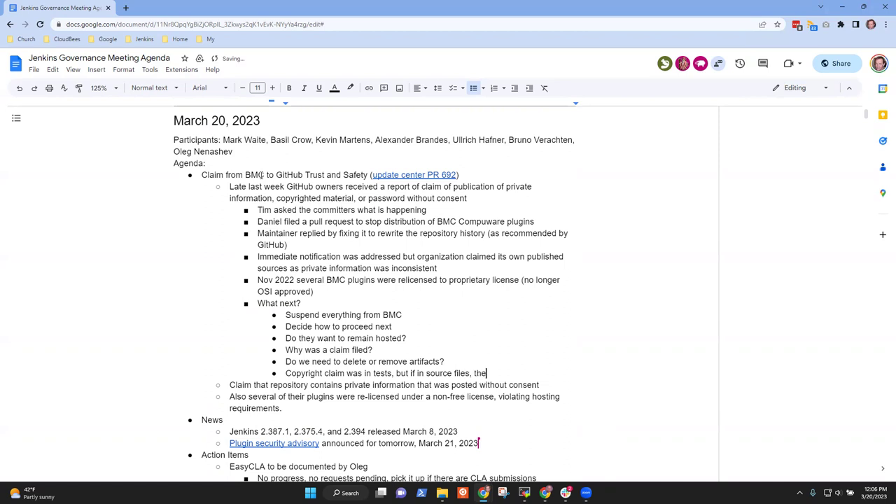
type("n should we remove it")
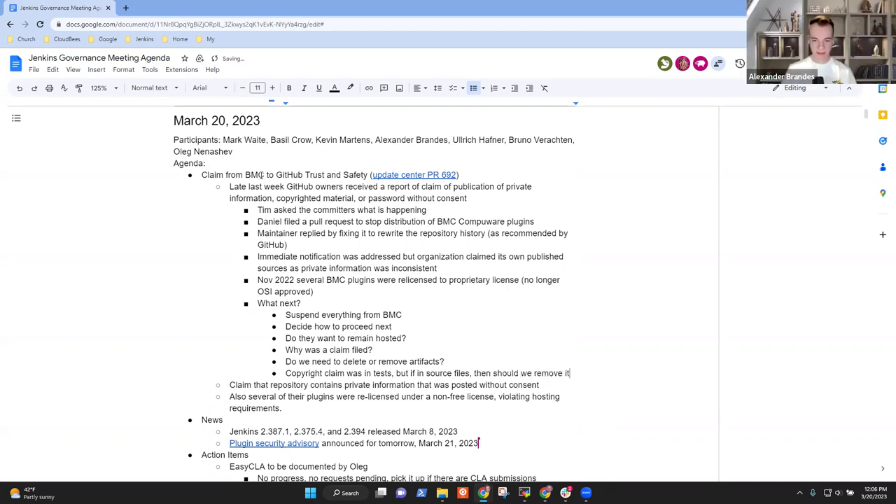
type(" from artifact repository")
- Add a bullet one level out, aligned with "What next?", reading "Mail arrived last Friday or last Saturday"
key("Return")
key("shift+Tab")
type("Mail arrived last Friday o")
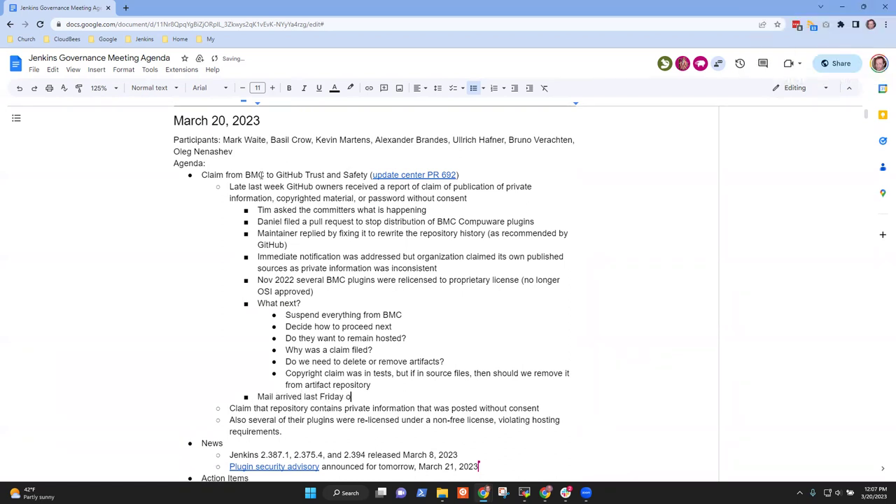
type("r last Sa")
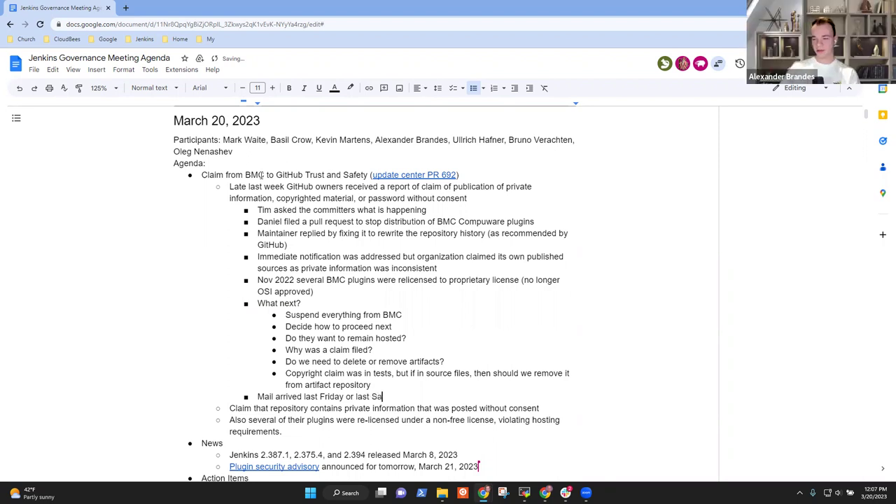
type("turday")
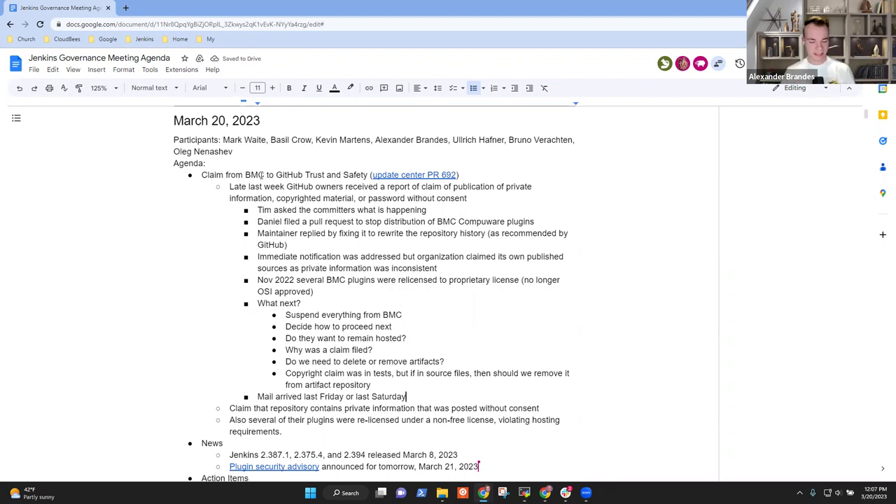
- Add the same-level bullet "If GitHub gives us only 3 days to respond, then we are almost out of time to respond"
key("Return")
type("If we")
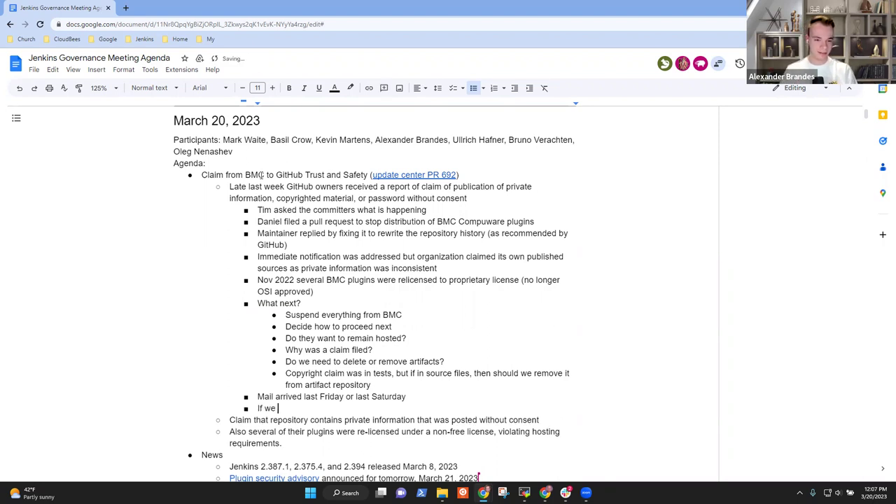
key("BackSpace")
key("BackSpace")
key("BackSpace")
key("BackSpace")
key("BackSpace")
key("BackSpace")
type("Ig")
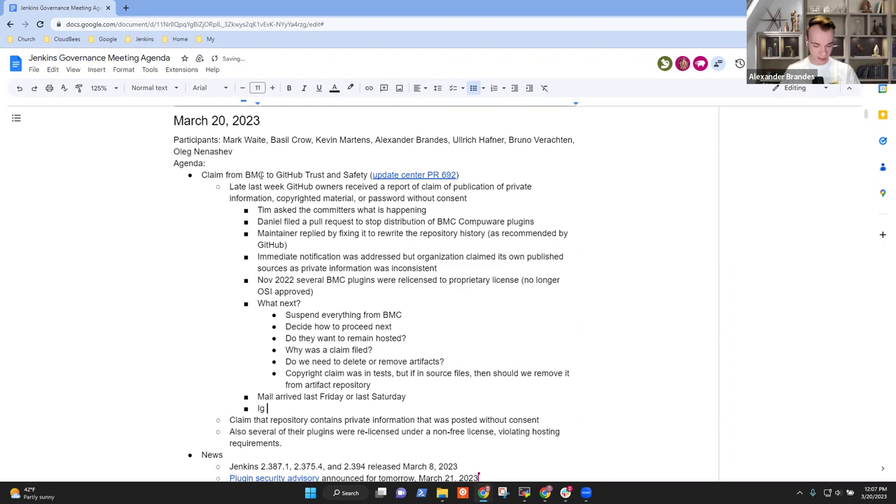
key("BackSpace")
key("BackSpace")
type("f GitHub ")
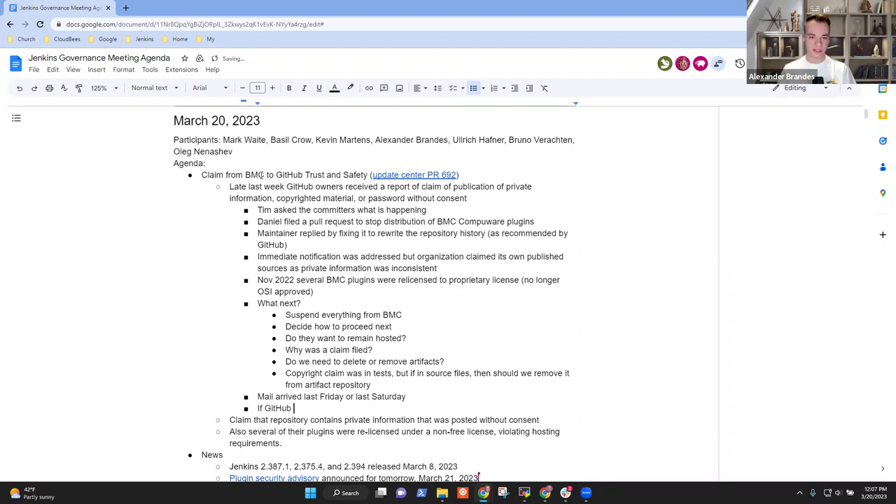
type("gives us ")
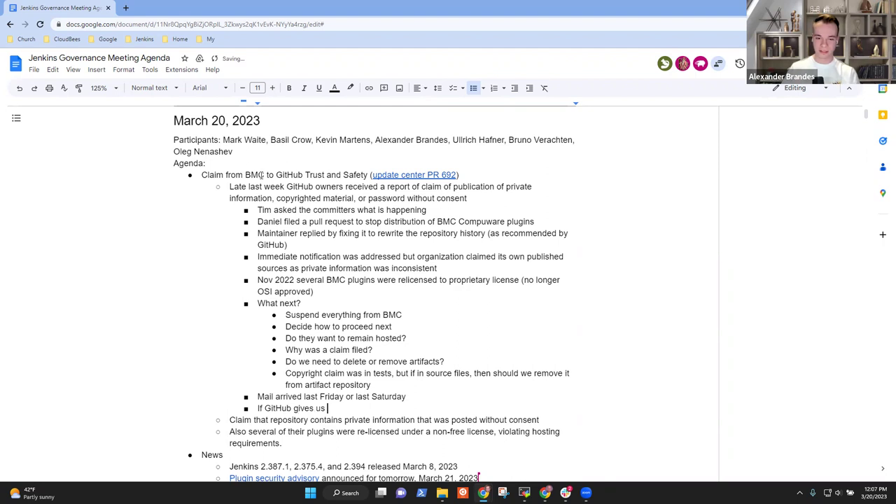
type("only 3 days to ")
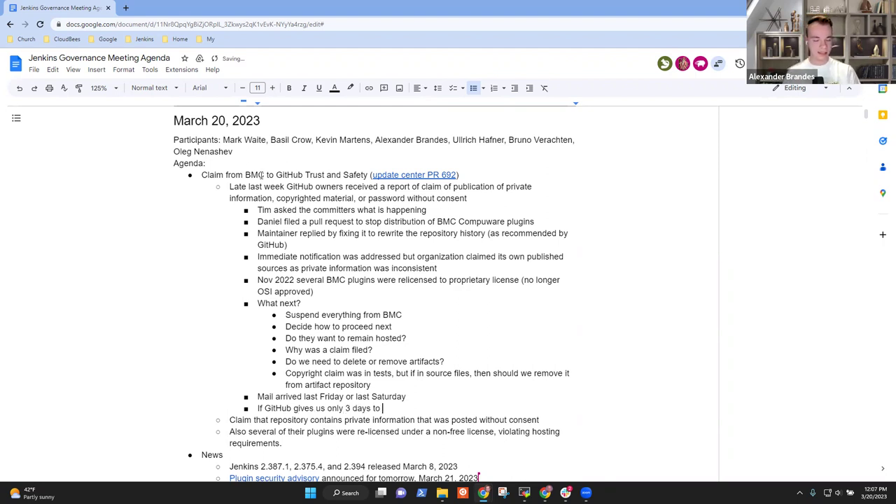
type("respond, ")
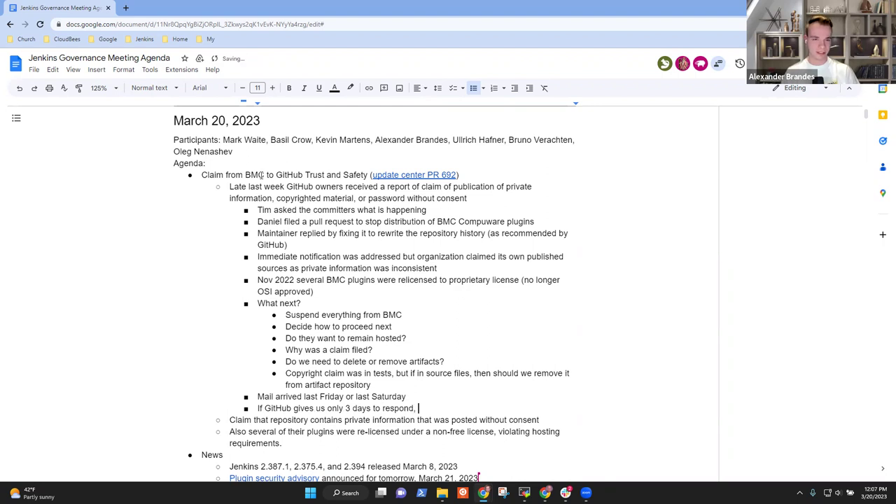
type("then we need to")
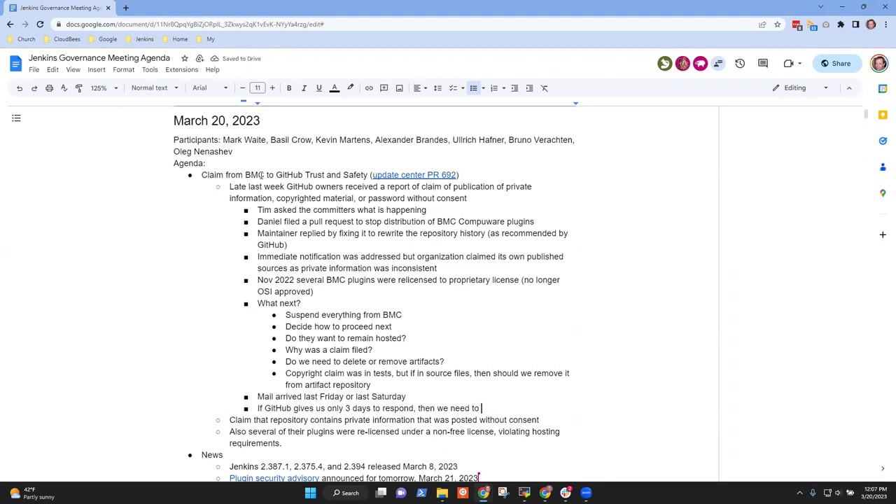
key("BackSpace")
key("BackSpace")
key("BackSpace")
key("BackSpace")
key("BackSpace")
key("BackSpace")
key("BackSpace")
key("BackSpace")
type("are almost out ")
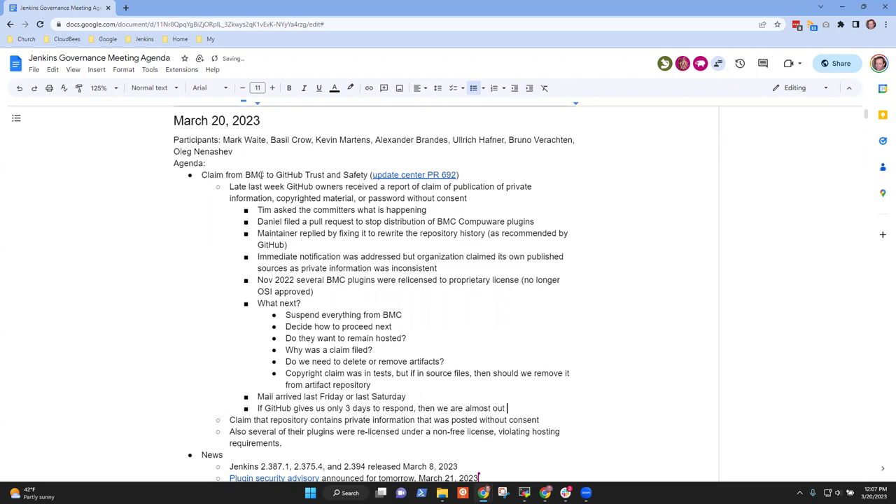
type("of time to respond")
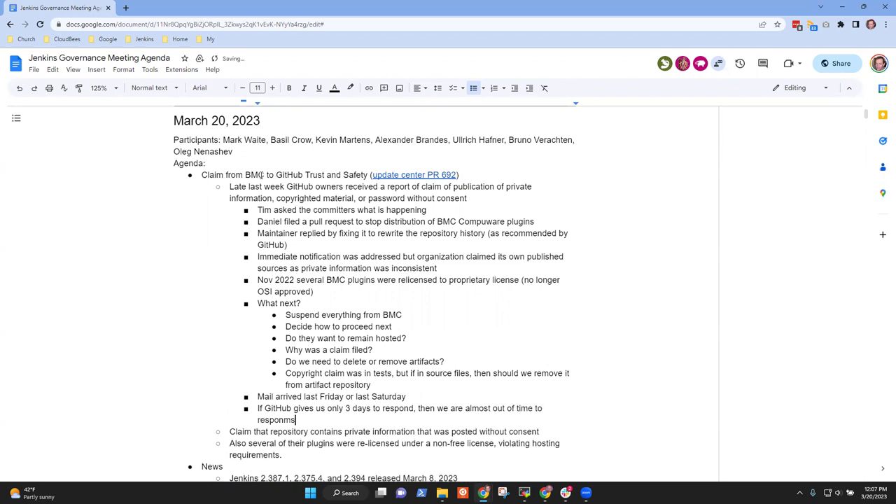
key("BackSpace")
type("d")
- Add the same-level bullet "Plugin is published by BMC with a copyright claim by BMC"
key("Return")
type("Plugin is publishe")
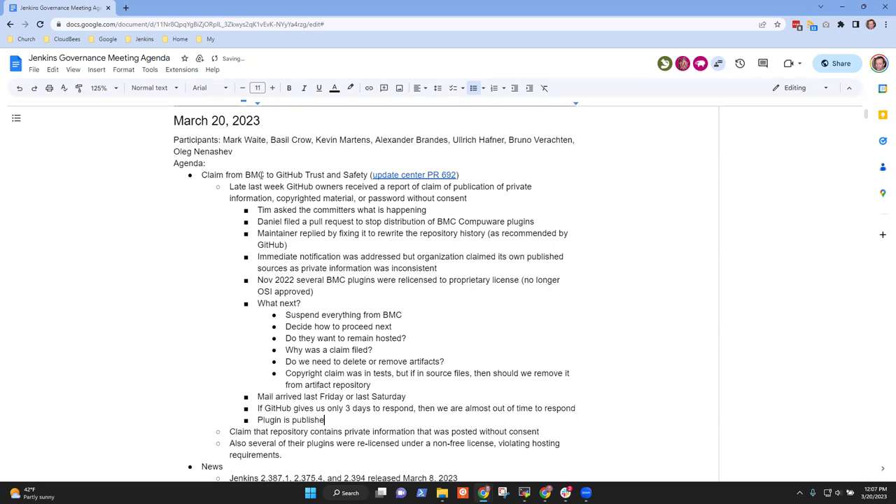
type("d by BMC with a copyright")
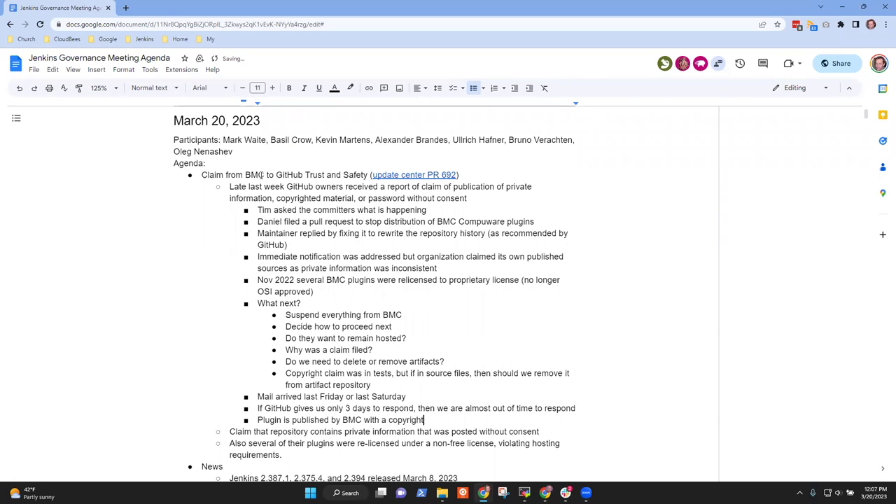
type(" claim by BMC")
- Add an indented bullet beneath the copyright claim note reading "Delete it out of principal, let their customers complain"
key("Return")
key("Tab")
type("Delete it out of ")
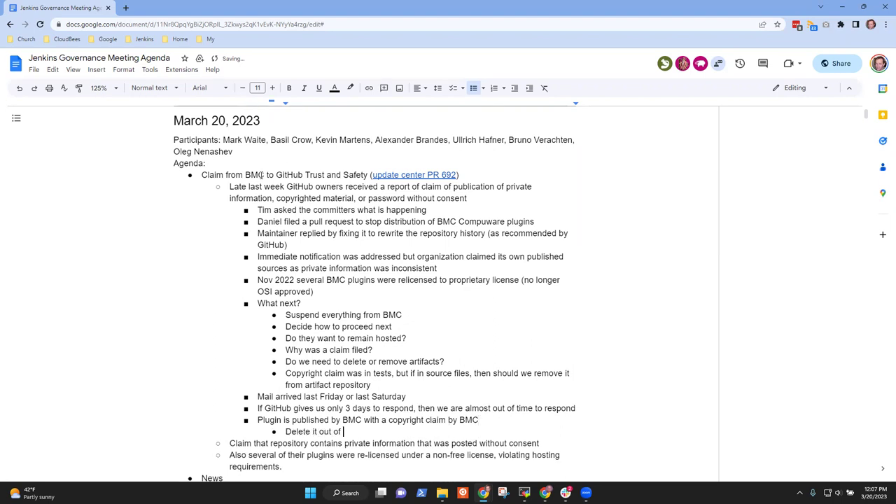
type("principal, tlet their custoemr")
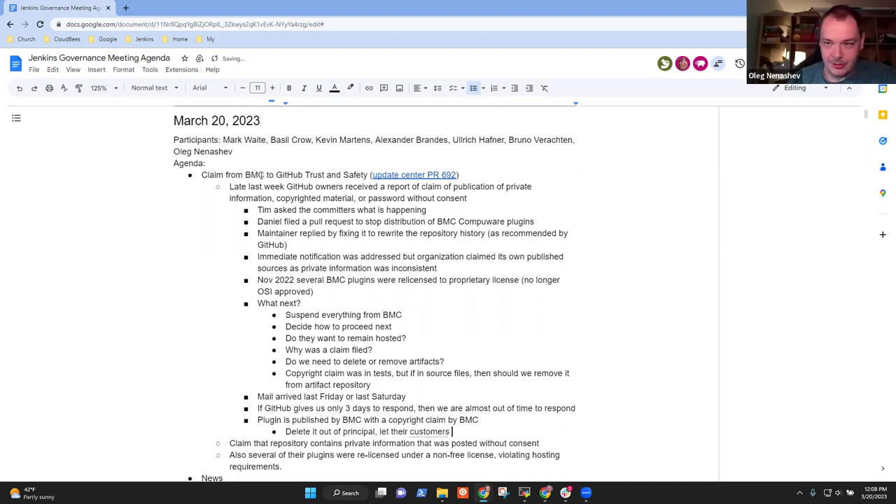
key("BackSpace")
key("BackSpace")
key("BackSpace")
type("mers complain")
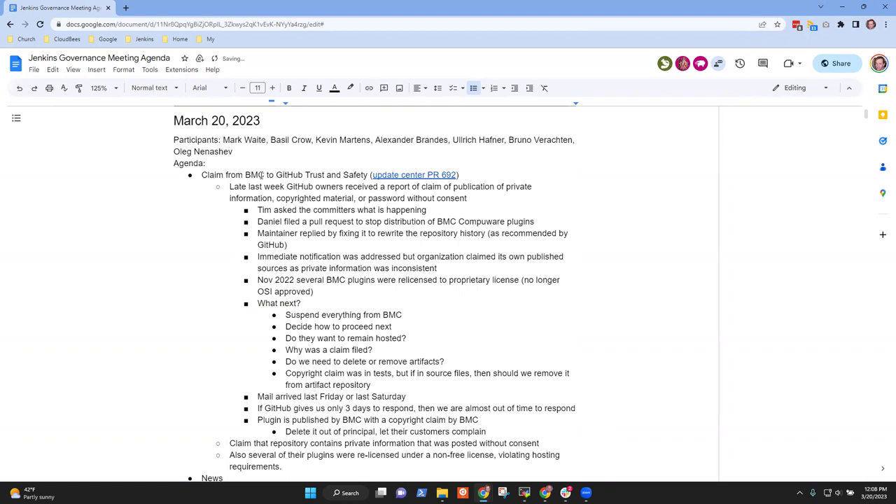
- Correct the spelling of "principal" to "principle" in the bullet about deleting the plugin
key("ctrl+Left")
key("ctrl+Left")
type(",")
key("BackSpace")
type("le")
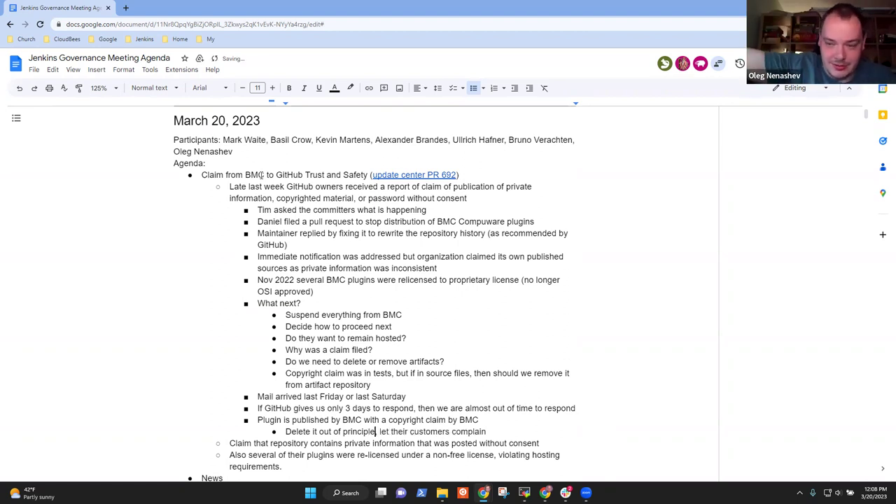
- Start a new same-level bullet below the note about deleting the plugin out of principle
key("End")
key("Return")
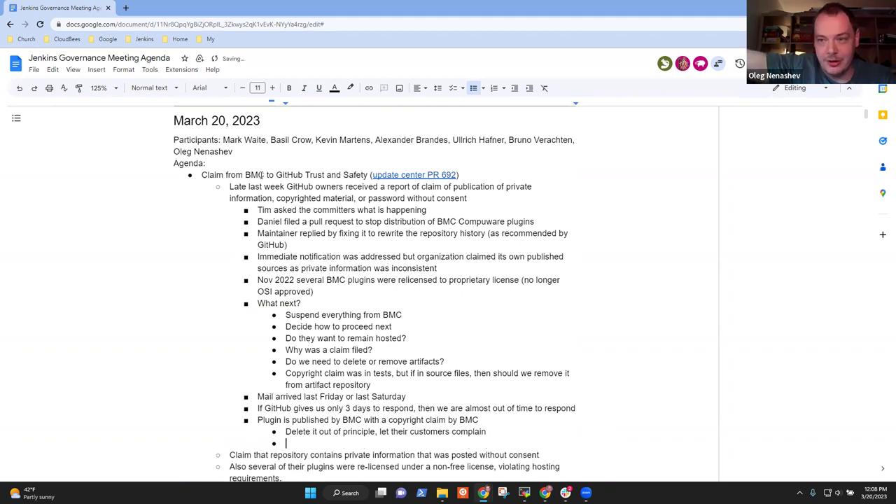
type("Situation is ")
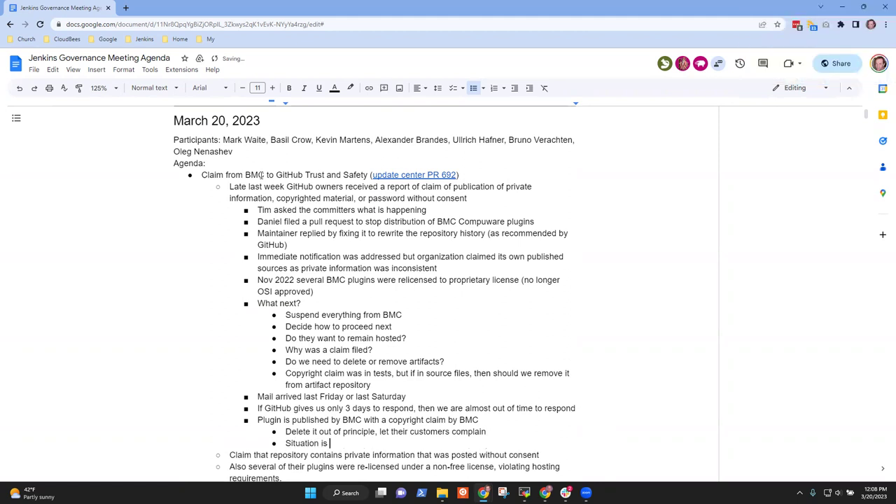
type("clearly a")
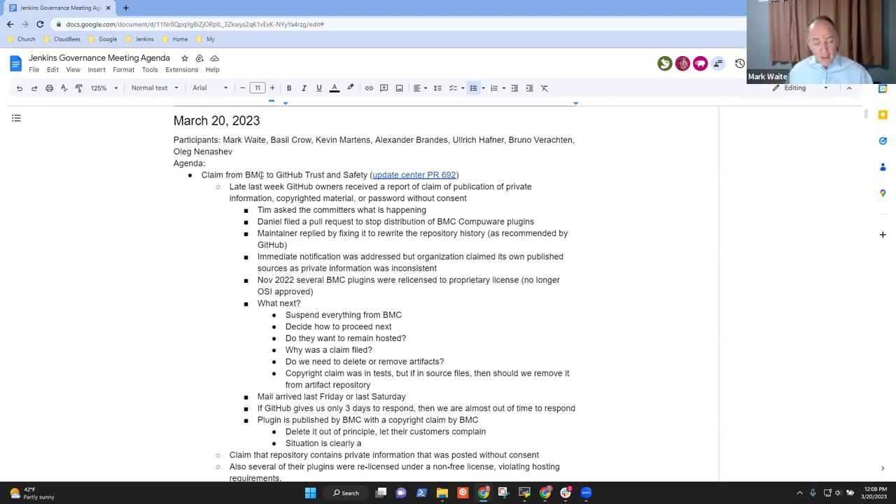
key("ctrl+shift+Left")
key("ctrl+shift+Left")
key("ctrl+shift+Left")
key("ctrl+shift+Left")
key("BackSpace")
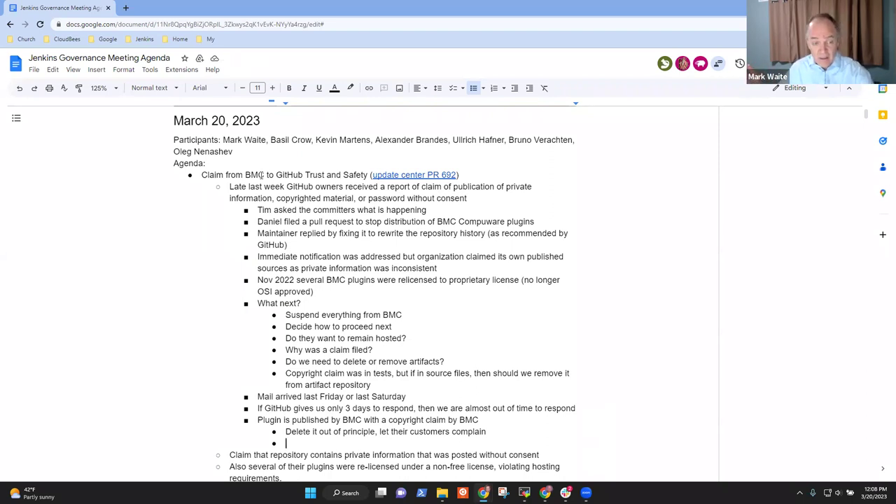
- Fill the empty bullet beneath the copyright claim note with "Suspend distribution immediately"
key("Up")
key("Up")
key("Up")
key("Up")
key("Down")
key("Down")
key("Down")
key("Down")
type("Suspend di")
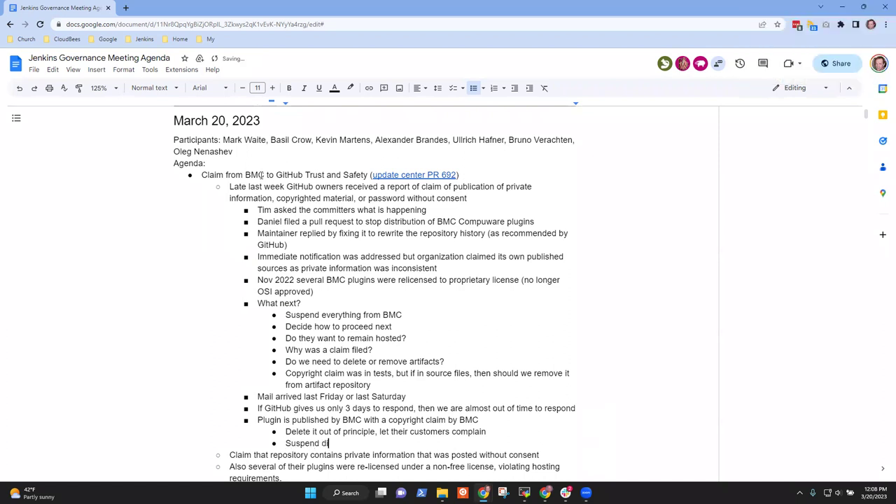
type("stribution immediately")
- Add the same-level bullet "Can block further plugin releases until issue is resolved" and start an empty bullet below it
key("Return")
type("Can block fuirther")
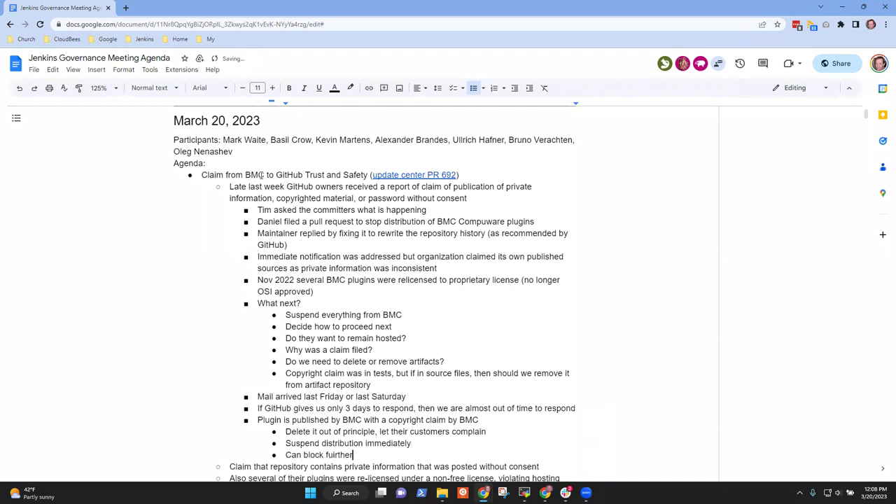
key("BackSpace")
key("BackSpace")
key("BackSpace")
key("BackSpace")
type("urther plugin releases until")
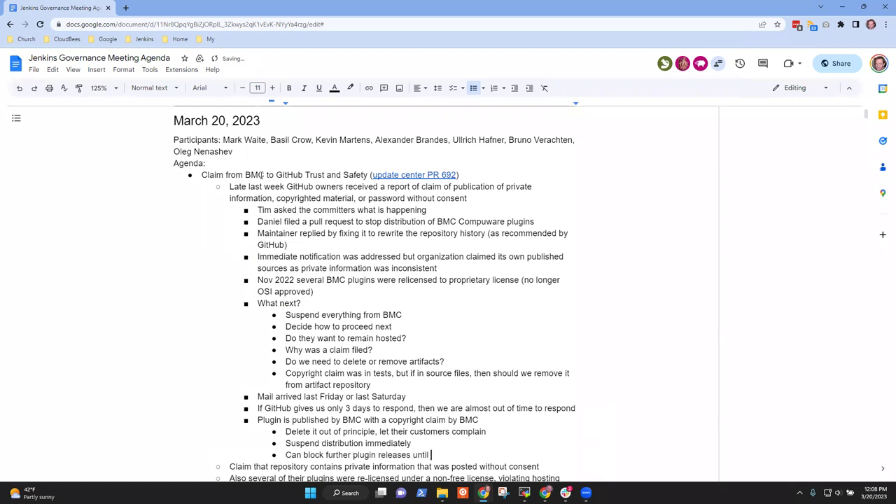
type(" issue is resolved")
key("Return")
type("Can ")
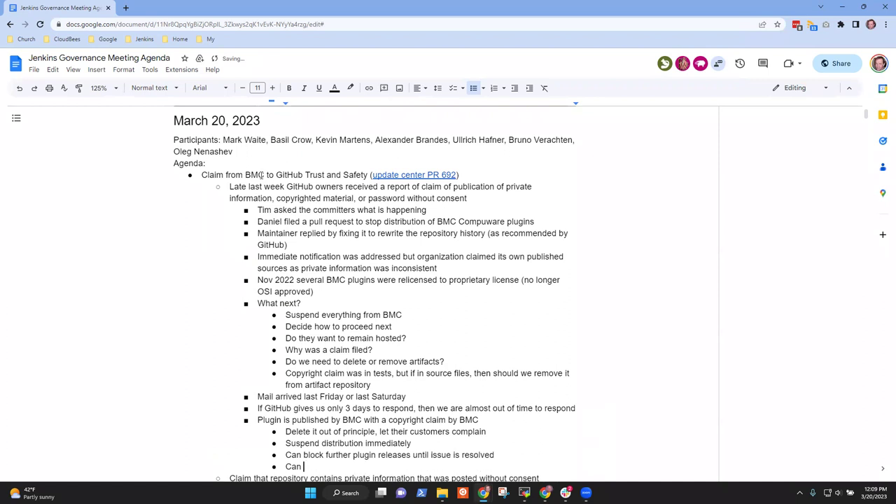
type("delete all")
key("ctrl+BackSpace")
key("ctrl+BackSpace")
key("ctrl+BackSpace")
type("Could delete previously")
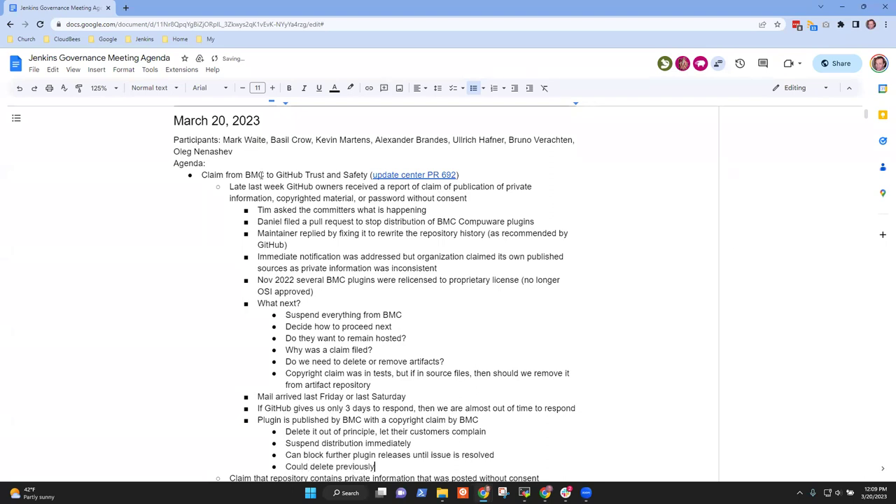
type(" published")
key("ctrl+BackSpace")
key("ctrl+BackSpace")
key("ctrl+BackSpace")
key("ctrl+BackSpace")
- Write in the bullet "Could move the artifacts into a private repository so that they are not available from repo.jenkins-ci.org (similar to how we stage security releases)"
type("Could move the artifacts into a priva")
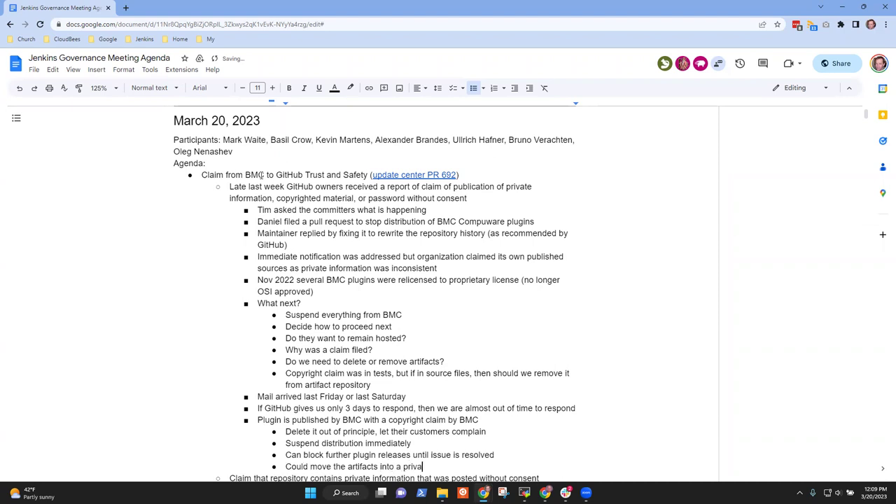
type("te repository so that they are ")
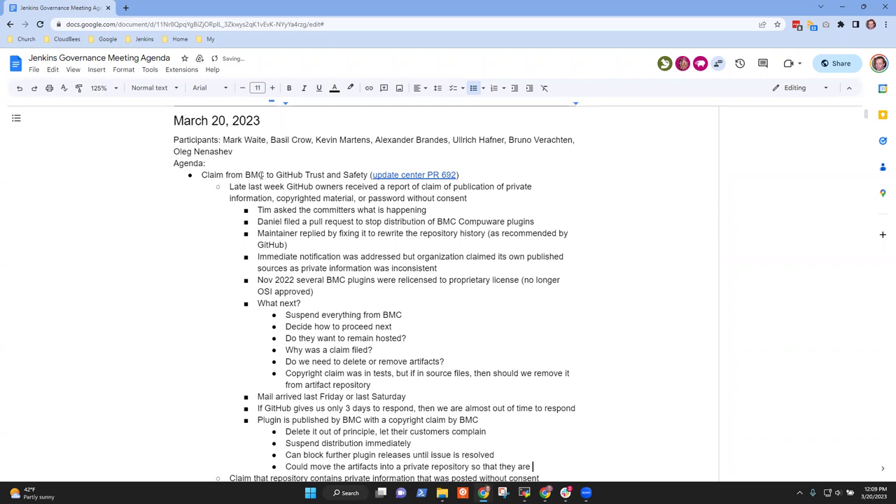
type("not available from repo.jenki")
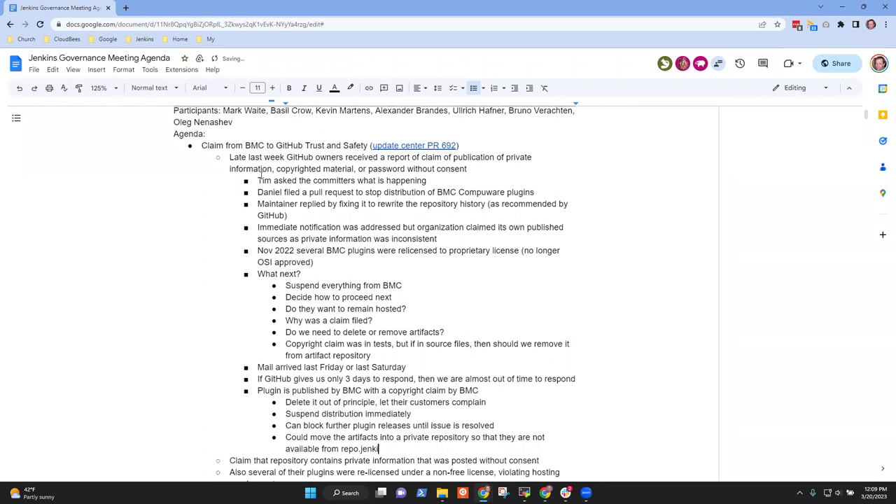
type("ns-ci.org (similar to how to")
key("BackSpace")
key("BackSpace")
type("we stage")
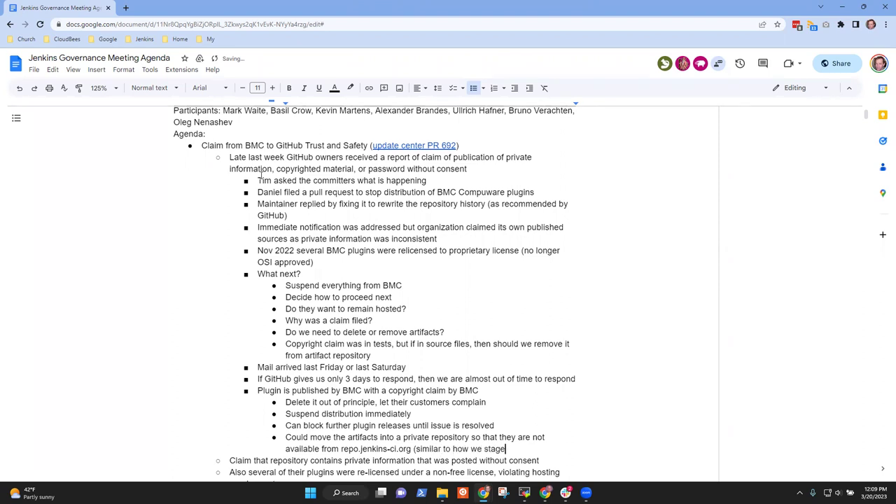
type(" security releases)")
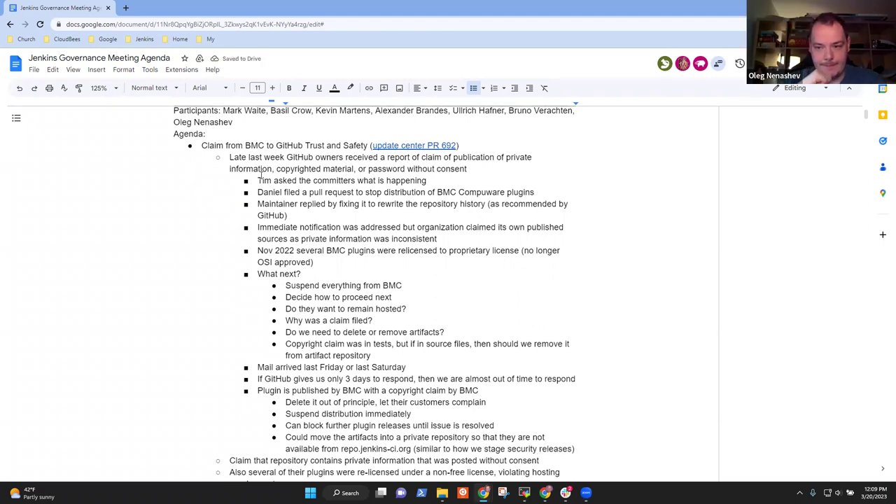
- Append "(easy to do, 1 pull request)" to the bullet about suspending distribution immediately
key("Up")
key("Up")
key("ctrl+shift+Right")
key("Down")
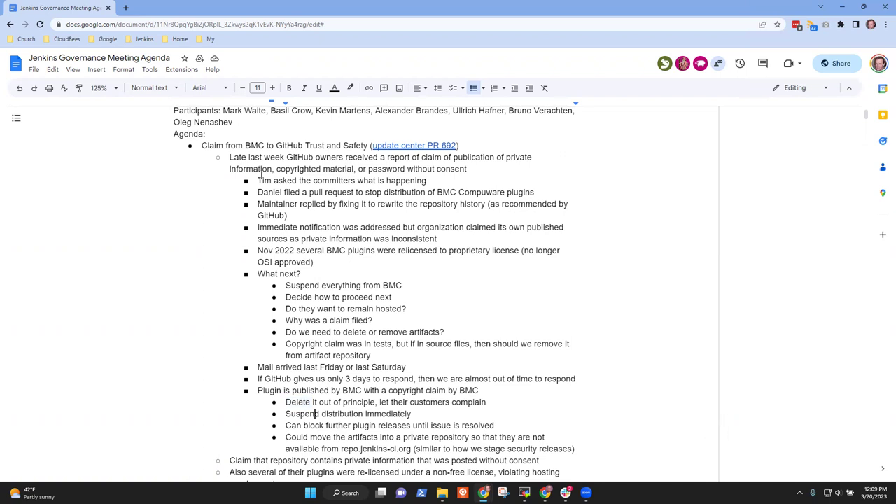
key("End")
type("(easy to do, 1 pull request")
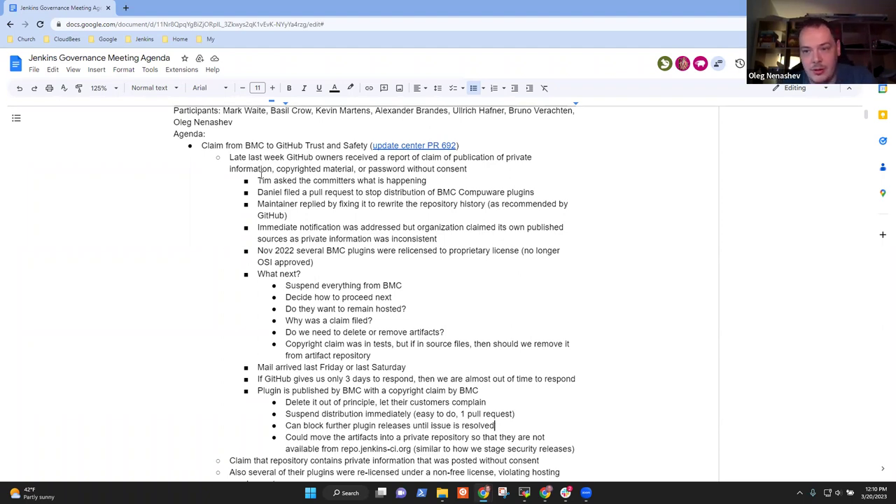
- Add the bullet "Removing old versions with an OSI complaint license seems too much" below the note about moving artifacts to a private repository
key("Down")
key("End")
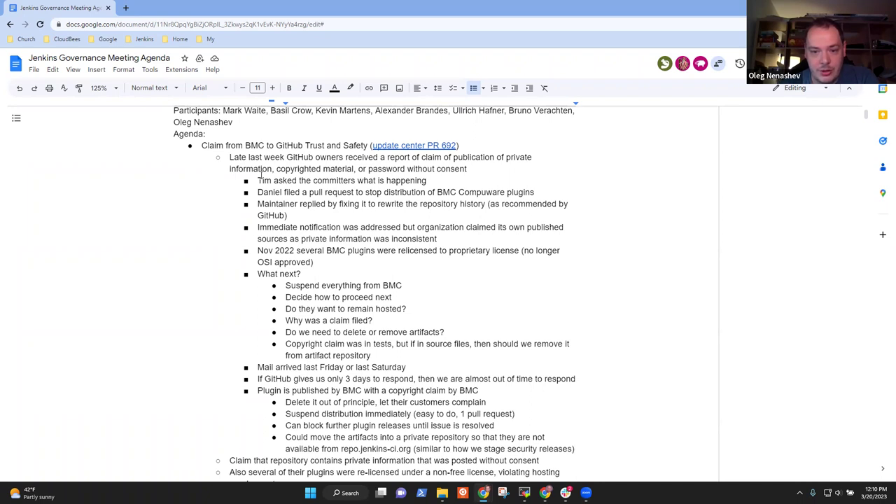
key("Return")
type("Remove")
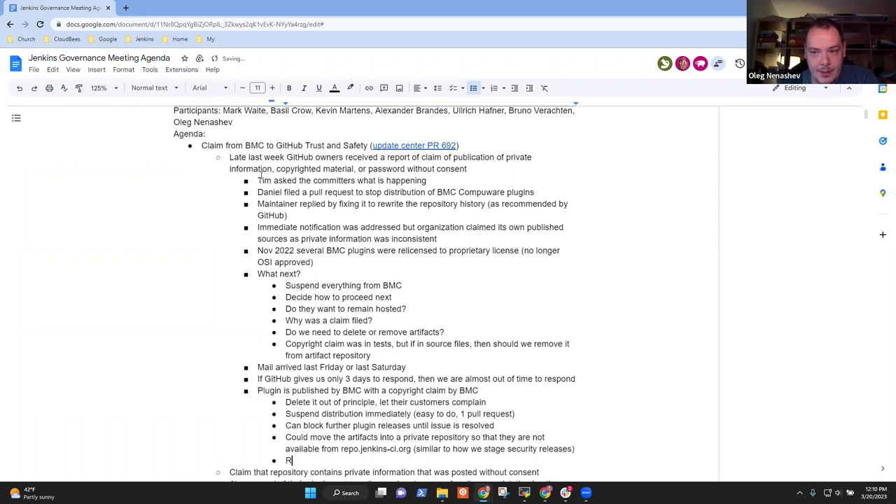
key("ctrl+BackSpace")
type("Removing out")
key("BackSpace")
key("BackSpace")
type("ld versions with an")
type(" OSI ")
type("copmli")
key("BackSpace")
key("BackSpace")
key("BackSpace")
key("BackSpace")
type("mplaint license seems to")
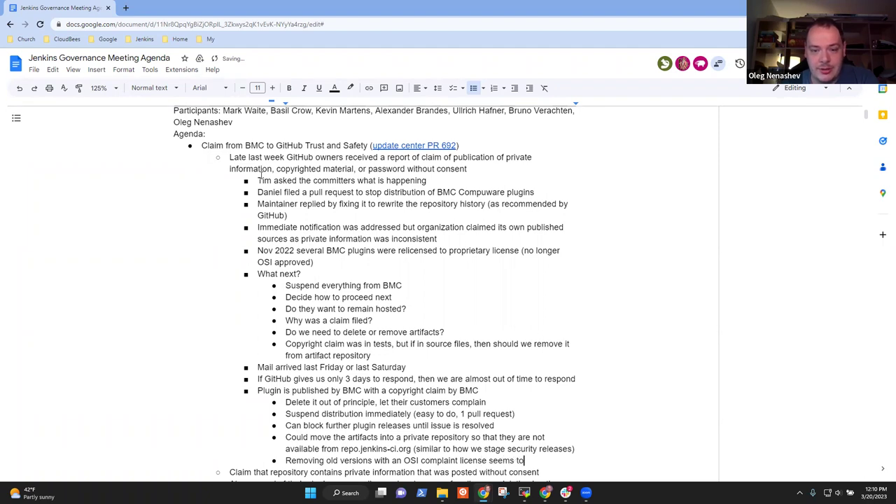
type("o much")
- Add the bullet "Complaint is filed against the repository" one level up, below the list of copyright claim options
key("Return")
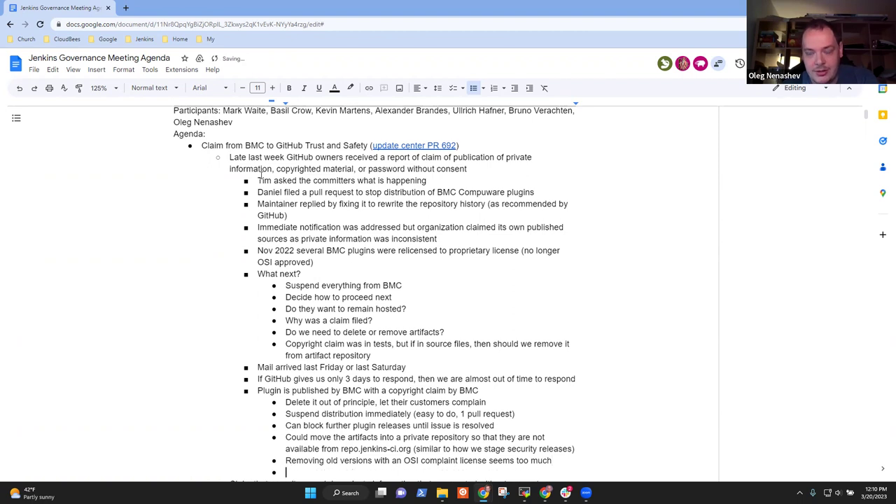
type("Complaint")
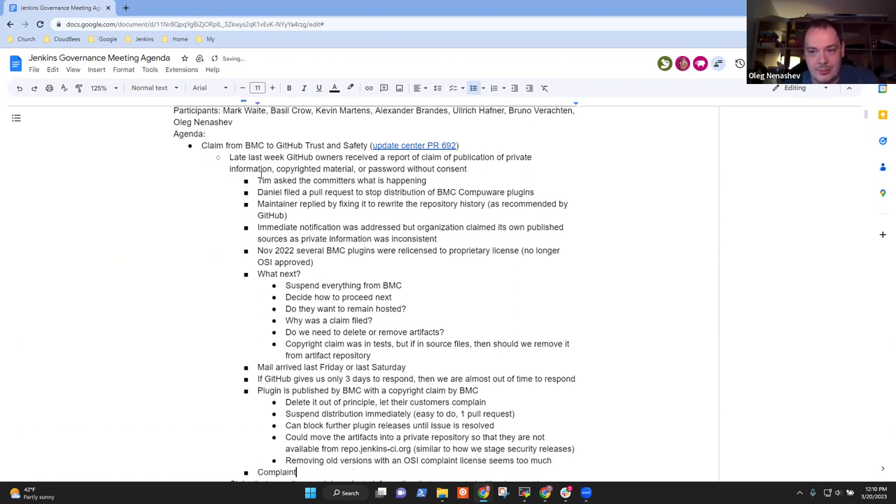
type(" is filed again")
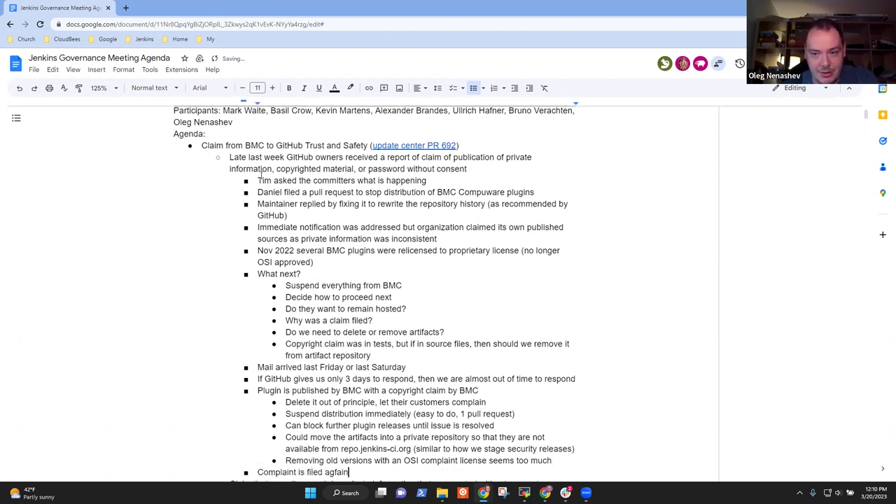
key("BackSpace")
key("BackSpace")
key("BackSpace")
key("BackSpace")
key("BackSpace")
type("against the repo")
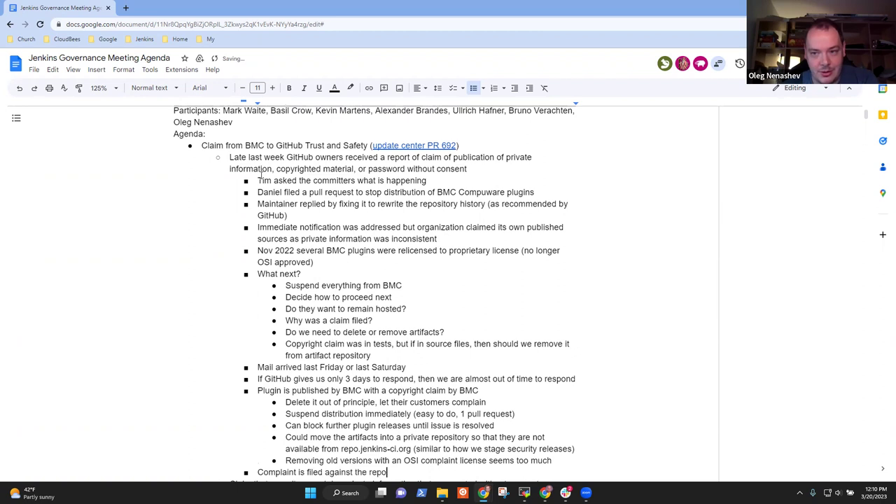
type("sitory")
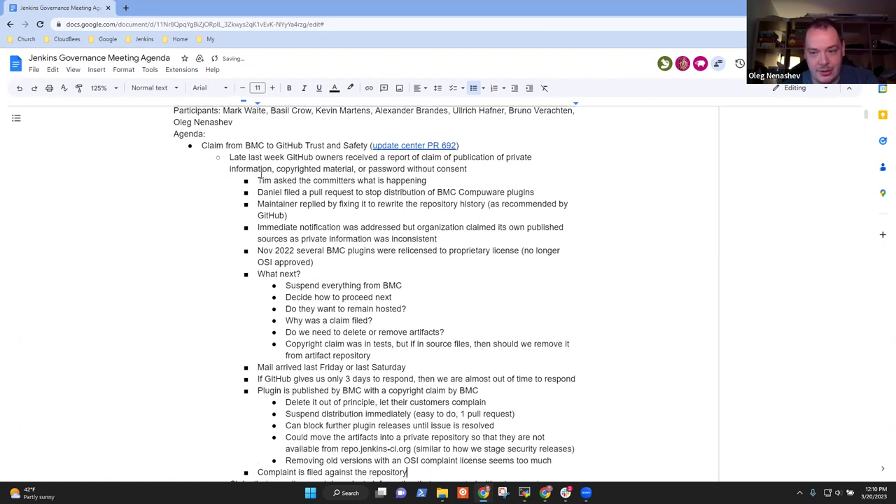
- Start an indented bullet beneath the note about the complaint against the repository
scroll(349, 163, "down", 3)
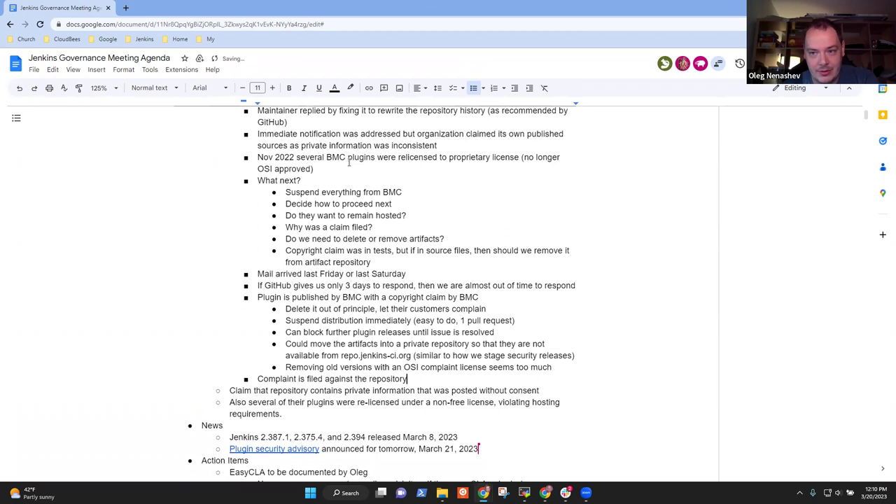
key("Return")
key("Tab")
type("May ")
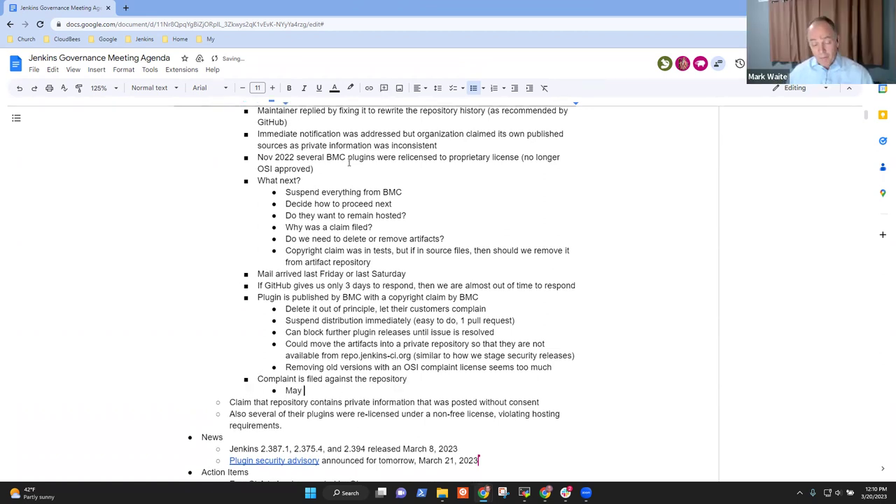
type("need to make ")
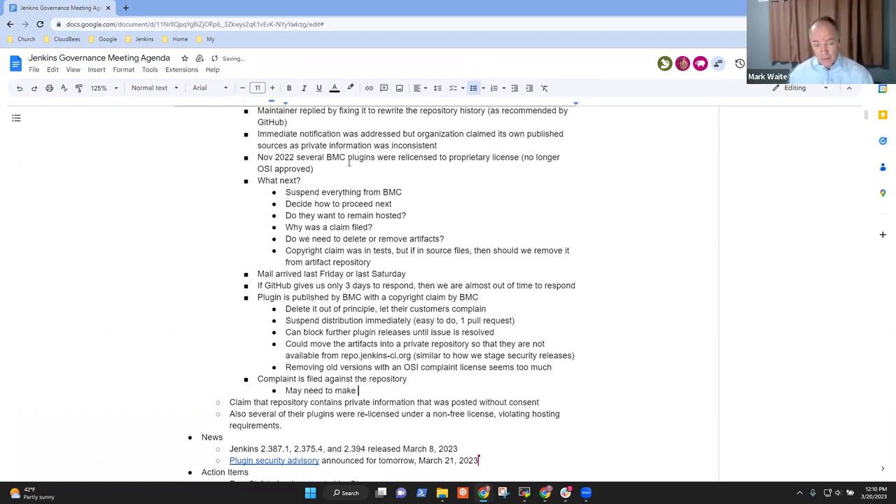
type("the repos")
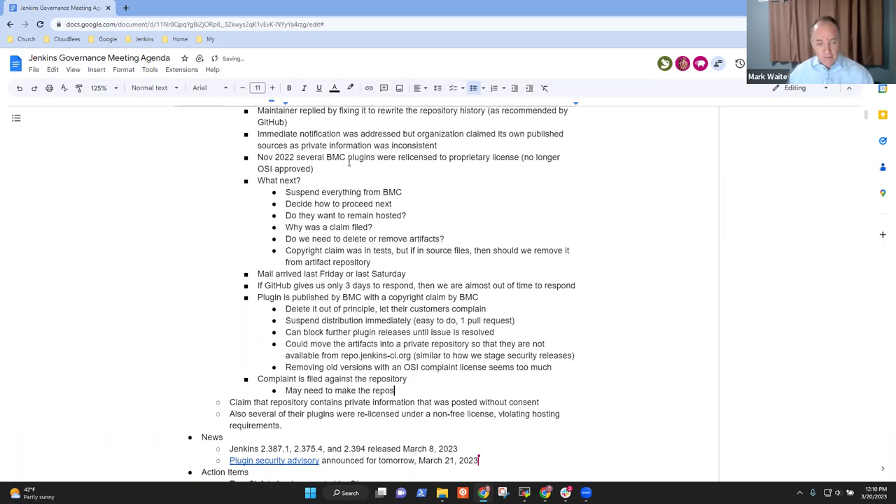
type("itory private")
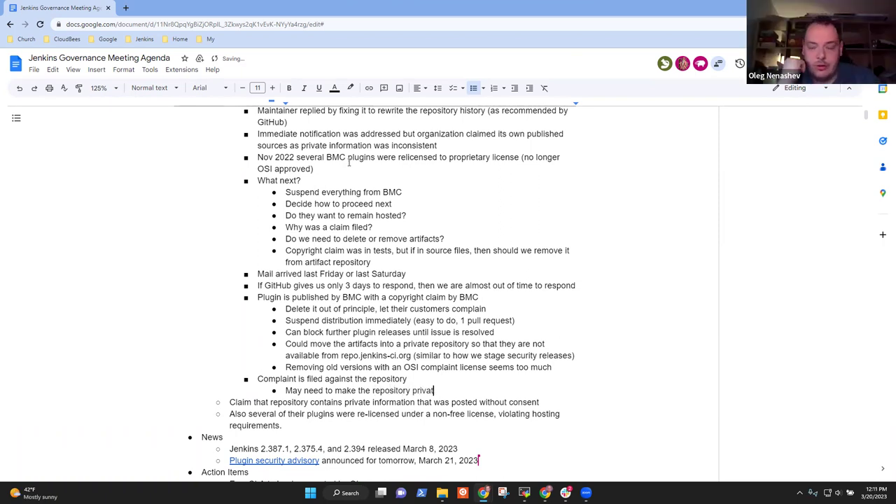
key("shift+Home")
key("BackSpace")
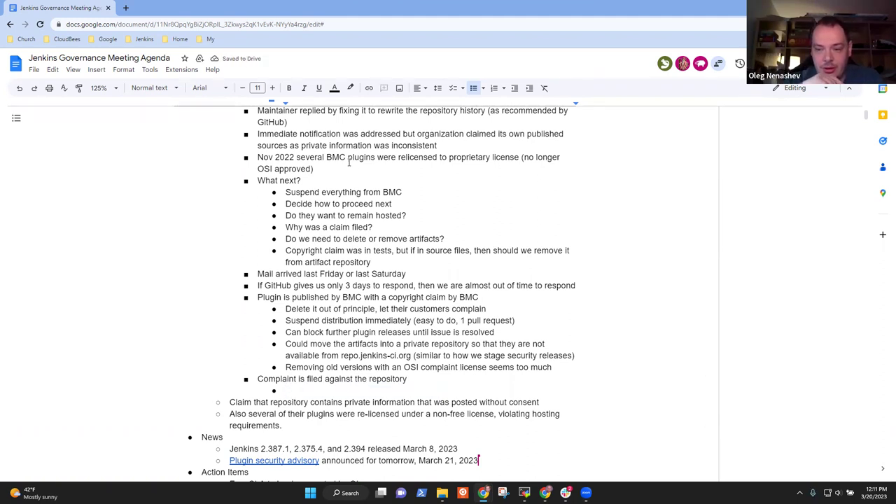
type("Should we transfe")
key("BackSpace")
key("BackSpace")
key("BackSpace")
key("BackSpace")
key("BackSpace")
key("BackSpace")
key("BackSpace")
key("BackSpace")
key("BackSpace")
key("BackSpace")
key("BackSpace")
key("BackSpace")
key("BackSpace")
key("BackSpace")
key("BackSpace")
key("BackSpace")
key("BackSpace")
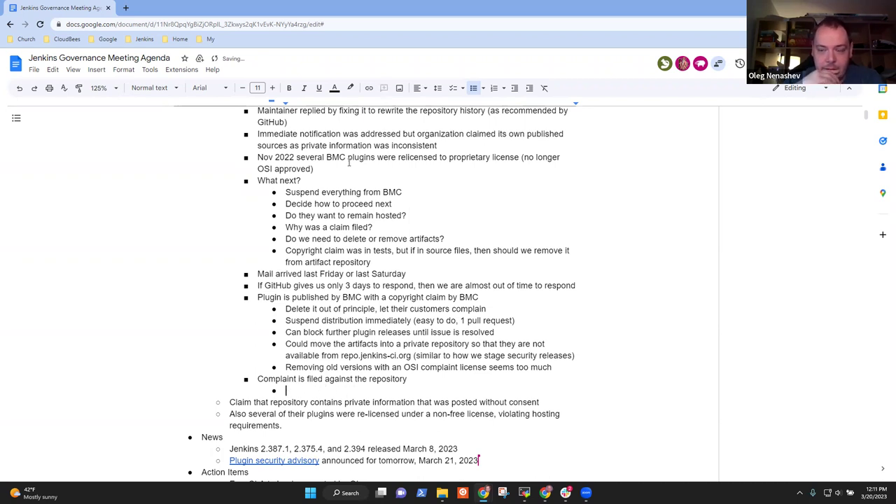
- Write "Make the repository private or transfer it to a different organization temporarily" in the empty bullet under the note about the complaint against the repository
type("Make ht e")
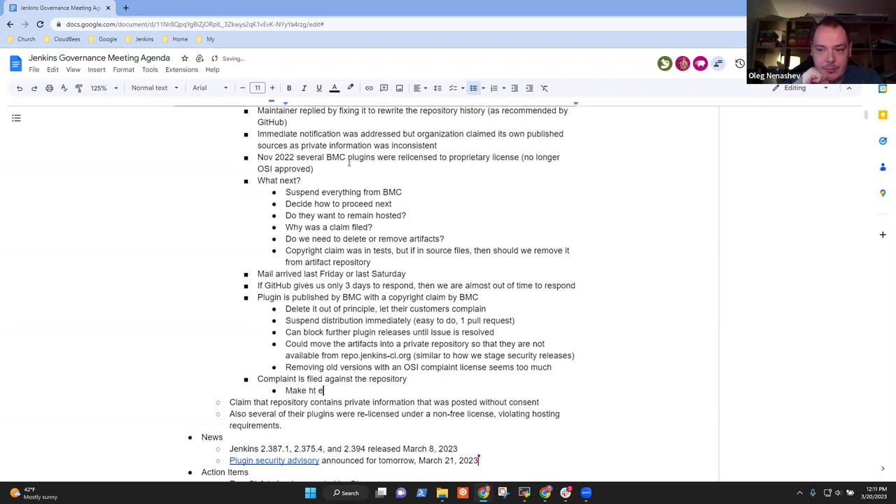
key("BackSpace")
key("BackSpace")
key("BackSpace")
key("BackSpace")
type("the reposito")
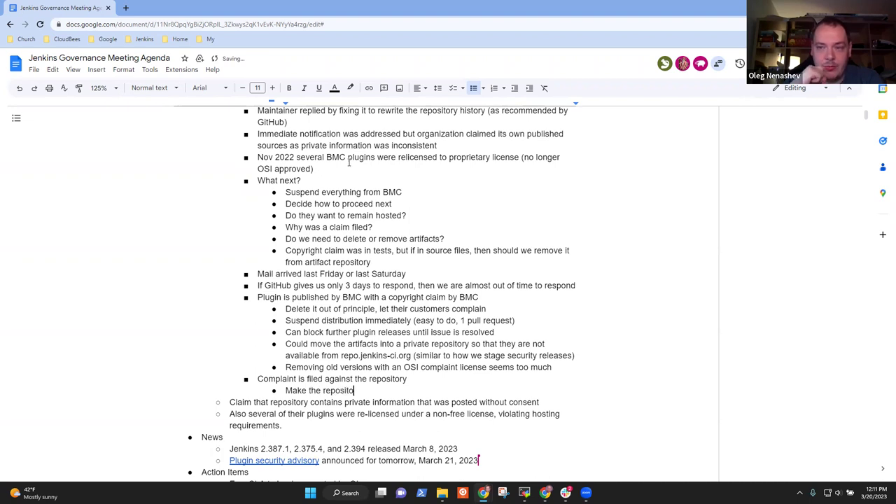
type("ry private or")
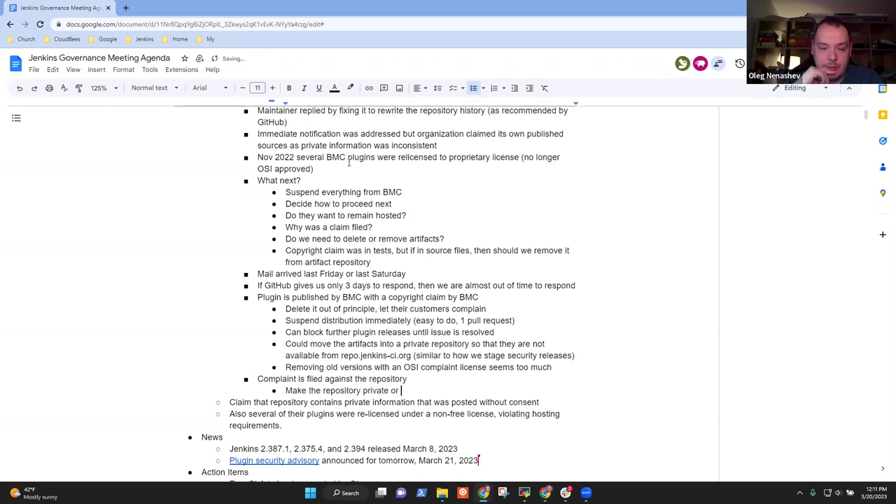
type(" trans")
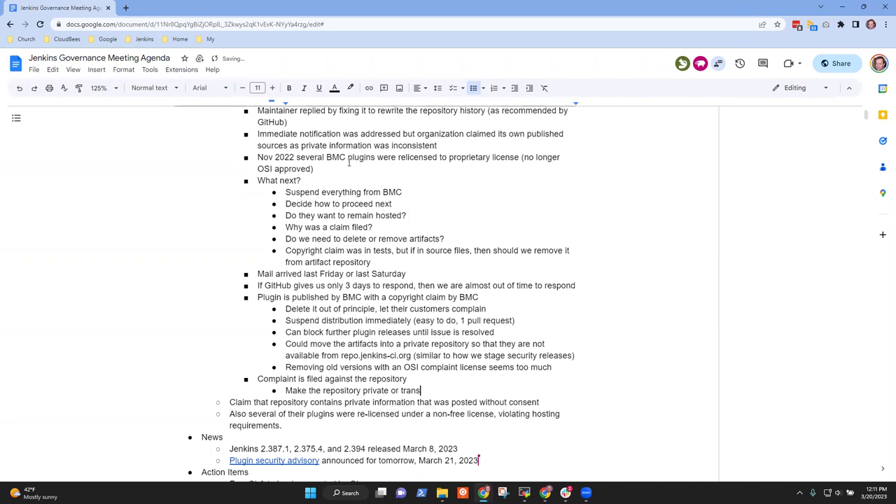
type("fer it to a different organiz")
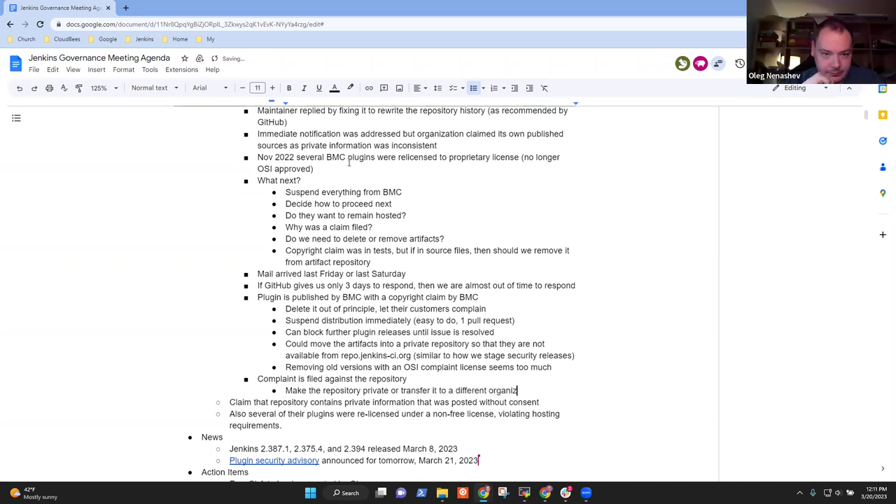
type("ation temporari")
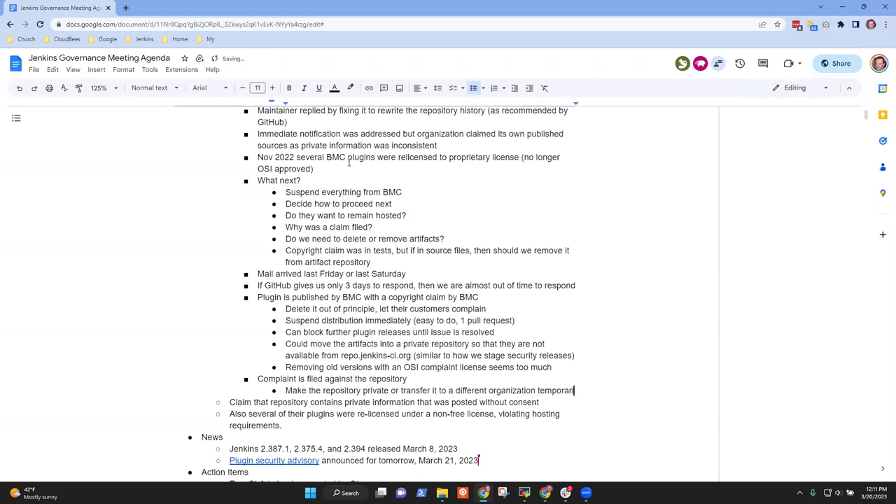
type("ly")
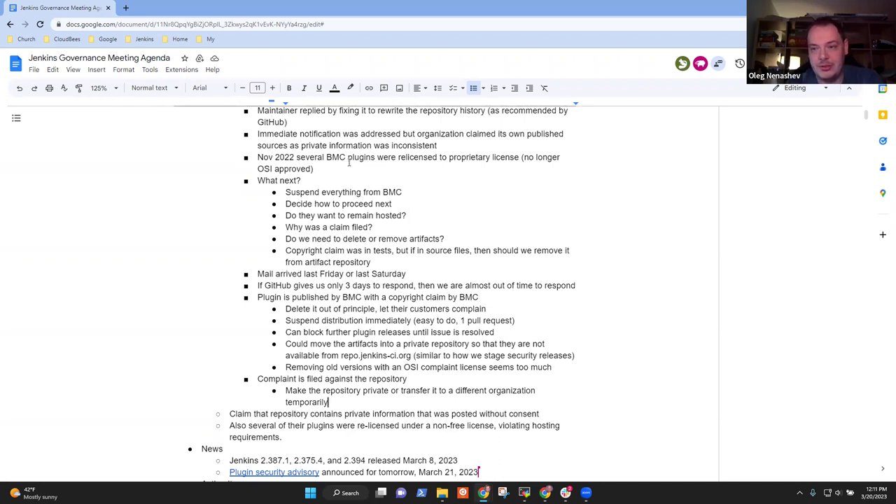
- Add the bullet "Do not want to risk the rest of the jenkinsci organization" below the one about making the repository private or transferring it
key("Up")
key("Up")
key("Up")
key("Up")
key("Up")
key("Up")
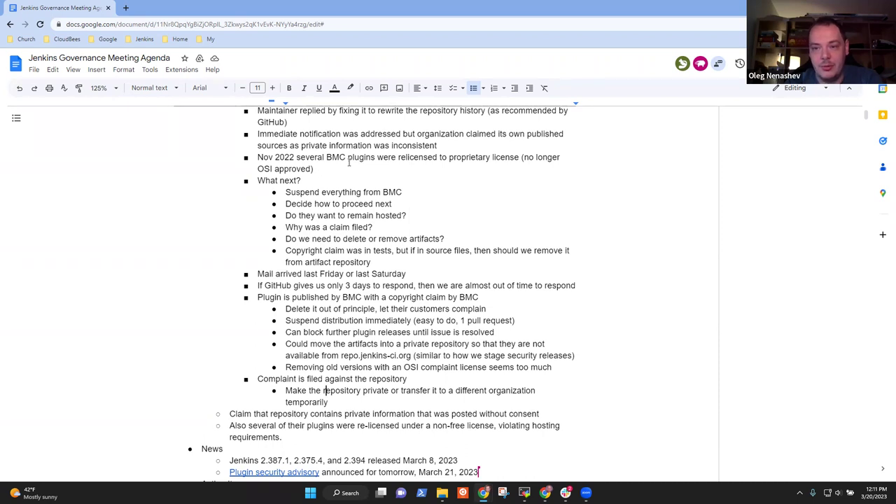
key("Return")
type("Do not want to")
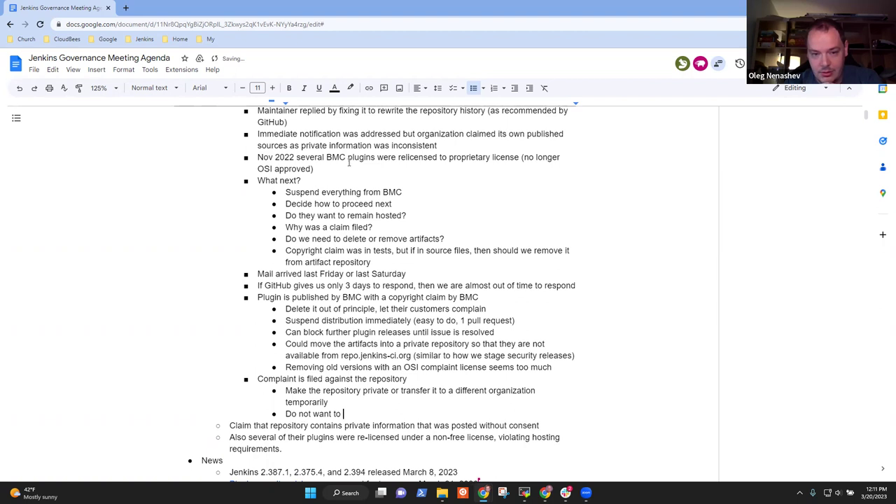
type(" risk the ")
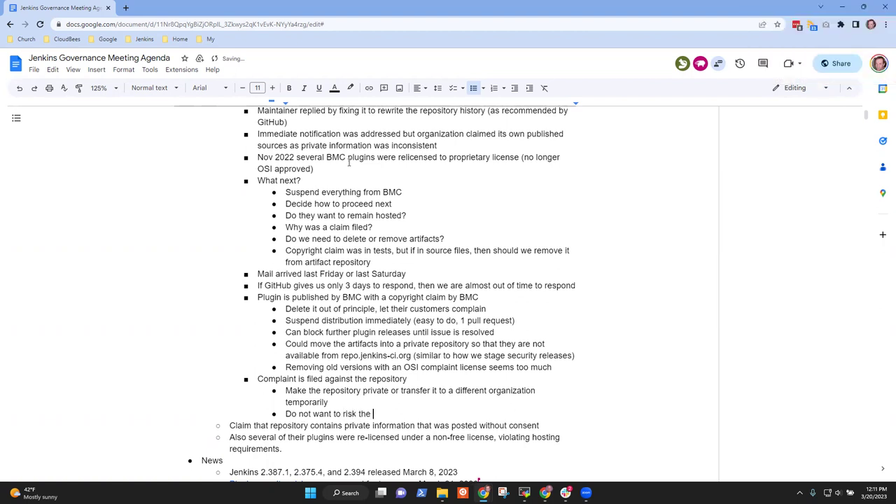
type("rest of the jenkinsci organization")
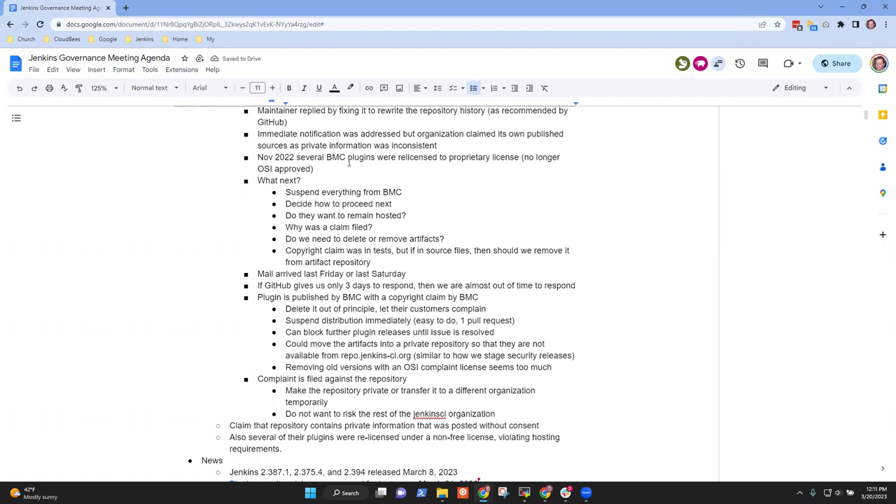
- Add the bullet "Before publication, need a resolution to the license issue" below the note about the jenkinsci organization
key("Return")
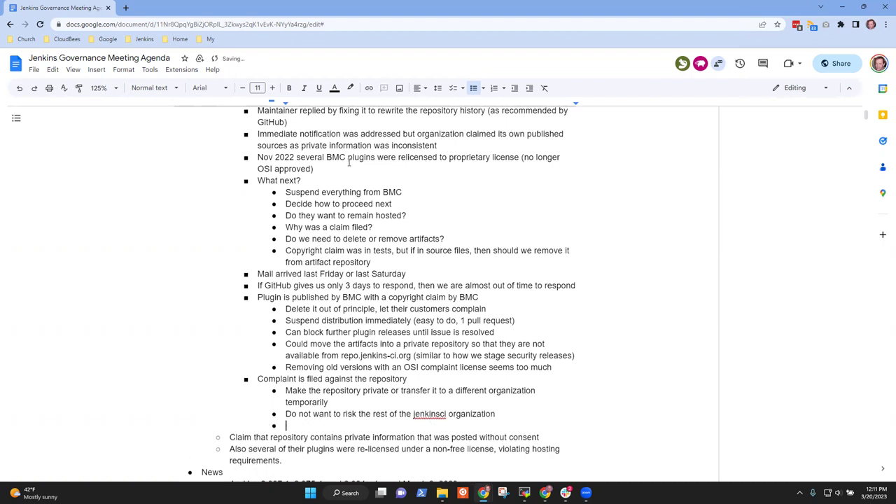
type("Before publication, need a")
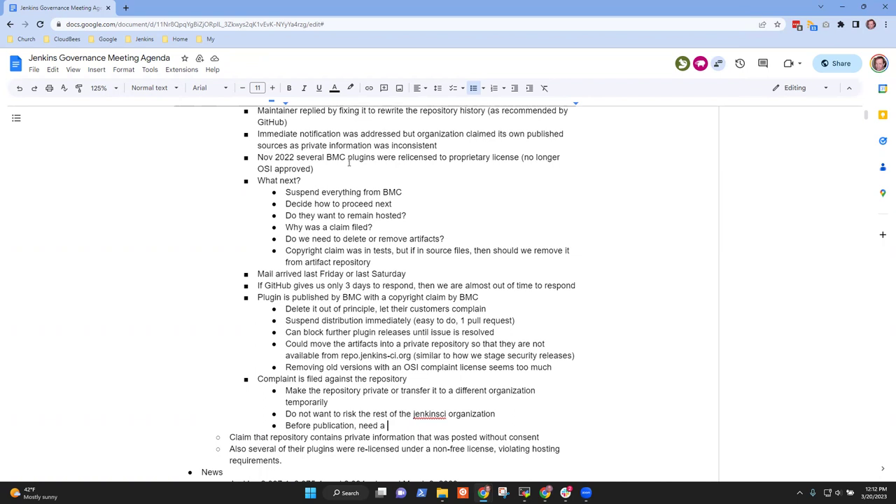
type("resolution to the issue")
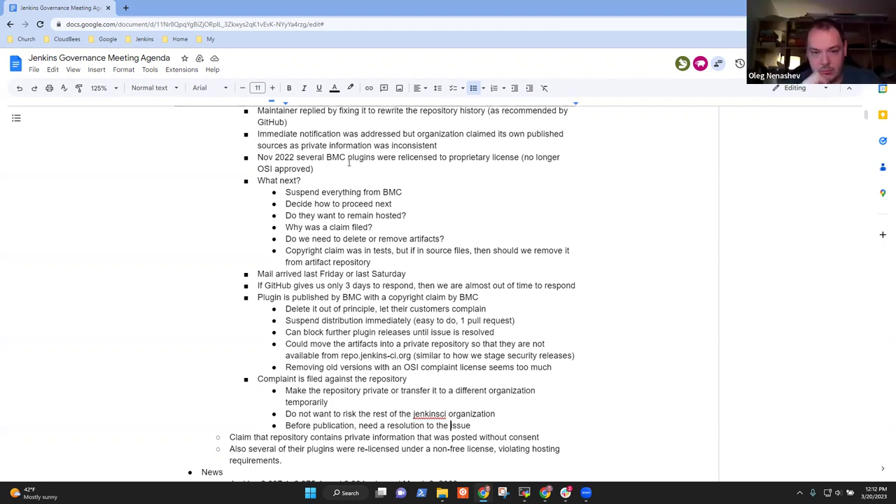
type("license")
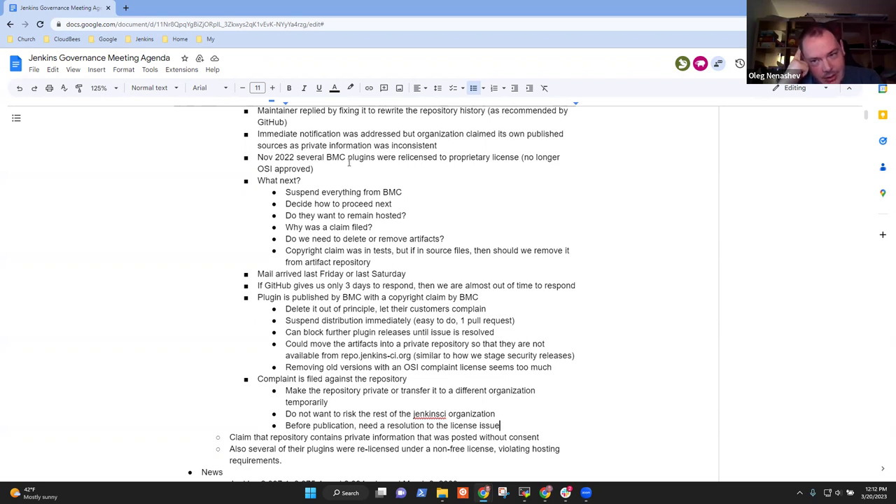
- Add the bullet "Transfer the repository to an organization defined by the maintainers" below the license issue note
key("Return")
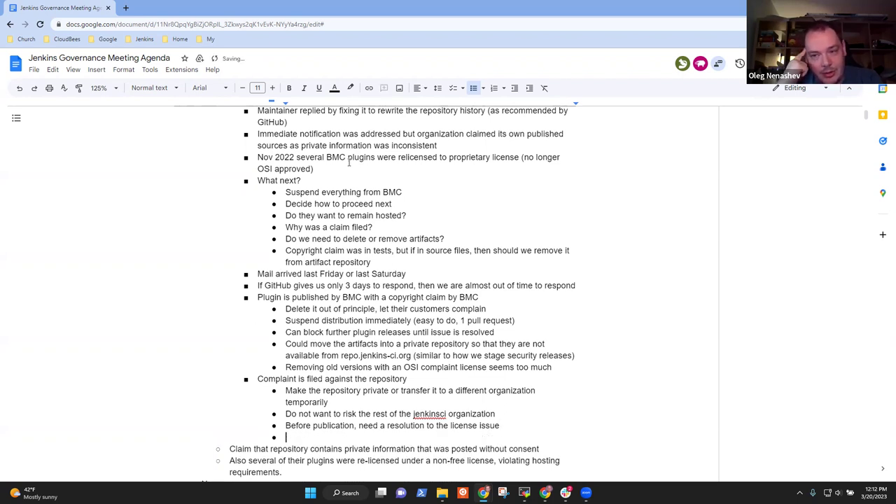
type("Trans")
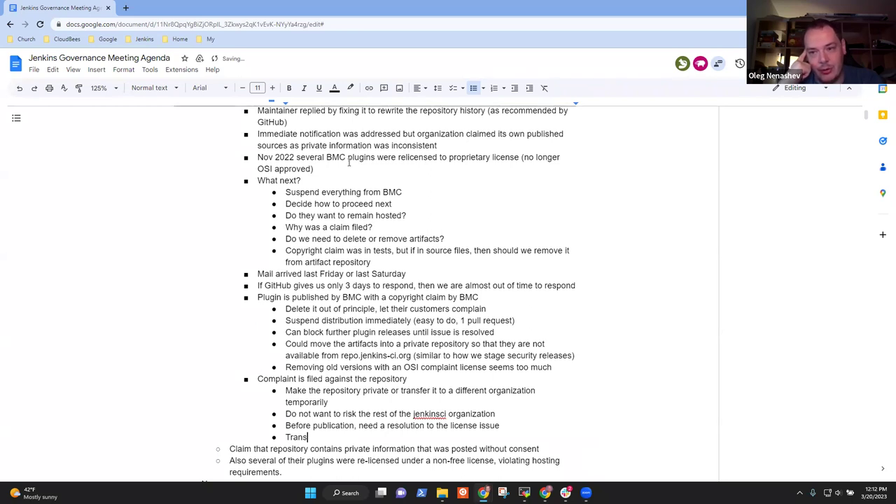
type("fer ti")
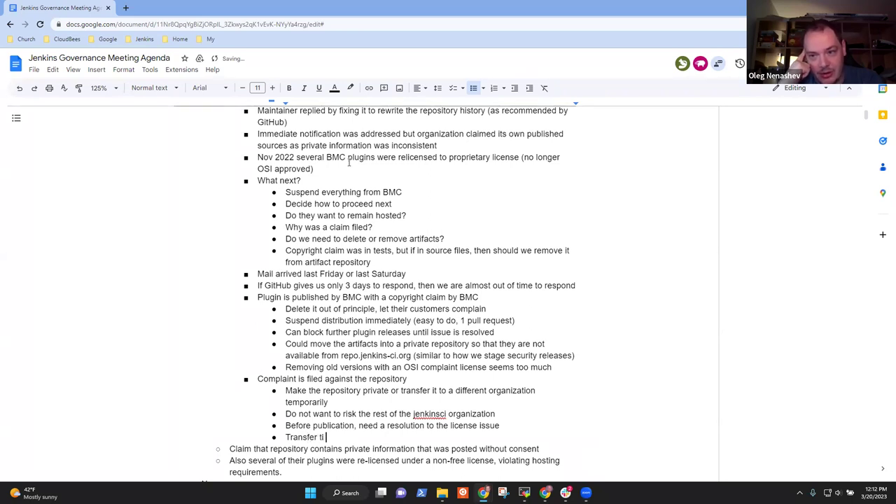
key("BackSpace")
key("BackSpace")
key("ctrl+BackSpace")
type("Transfer the repository to the")
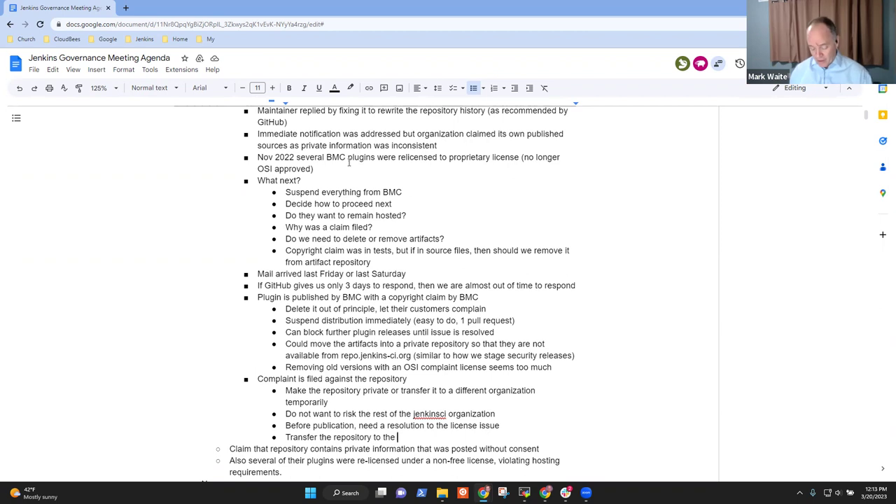
key("BackSpace")
key("BackSpace")
key("BackSpace")
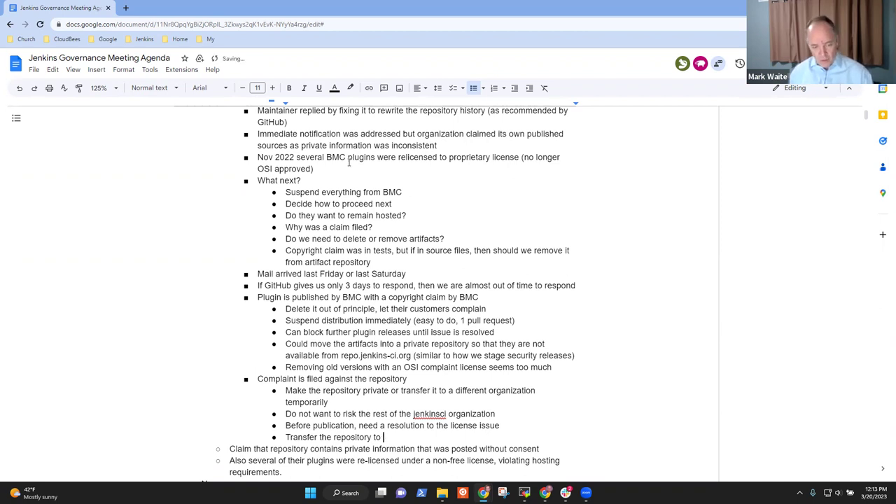
type("an organization")
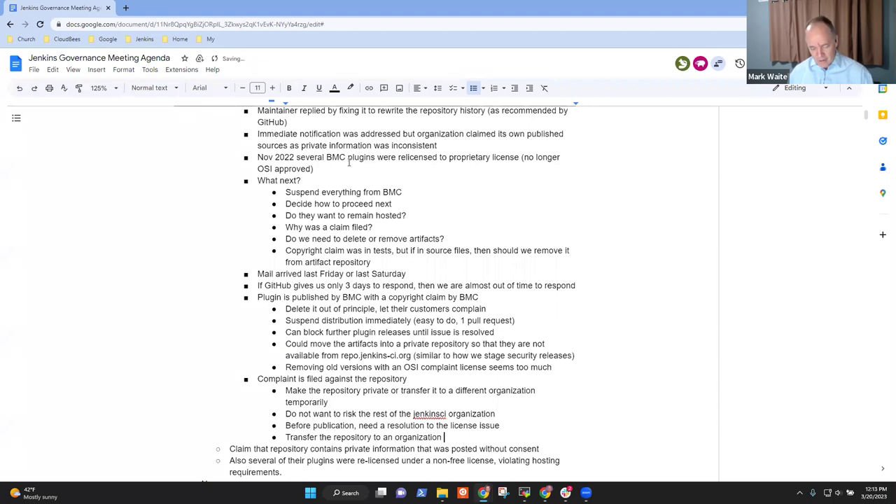
type(" defined by the ")
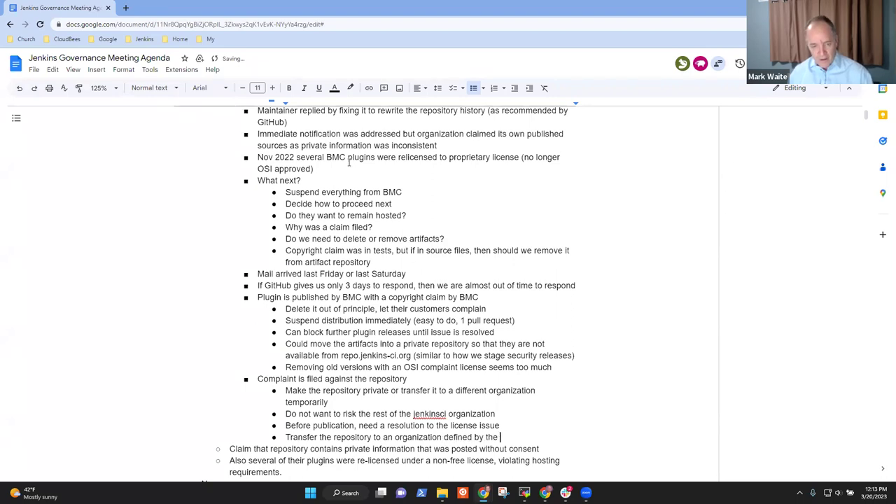
type("maintainers")
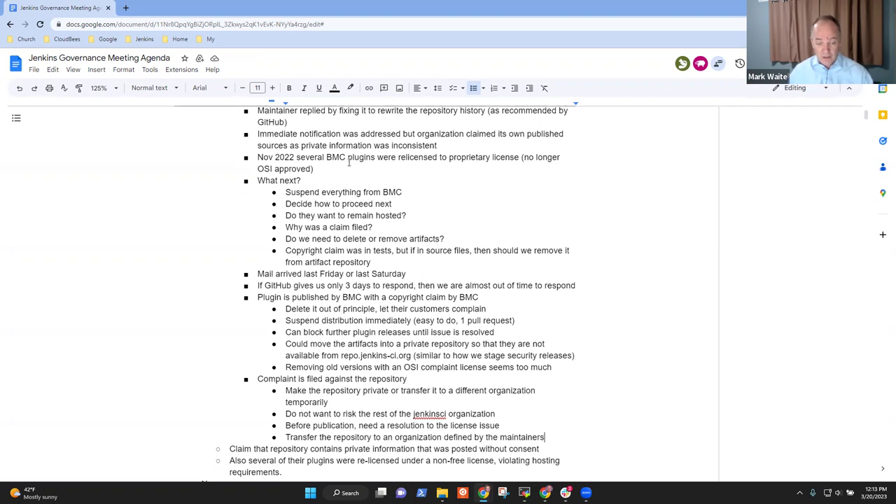
- Extend the last transfer bullet with ", then they submit a hosting request to ask for Jenkins hosting" and insert "plugin" before "maintainers"
type(", then ")
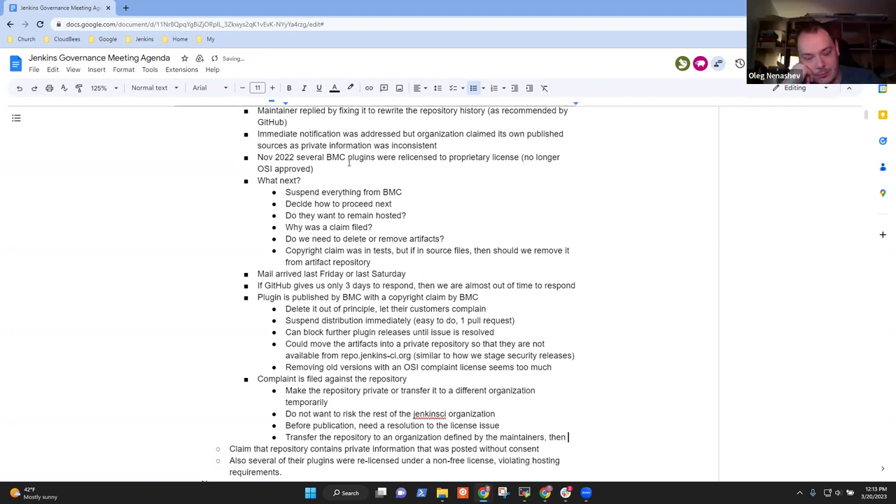
type("we could")
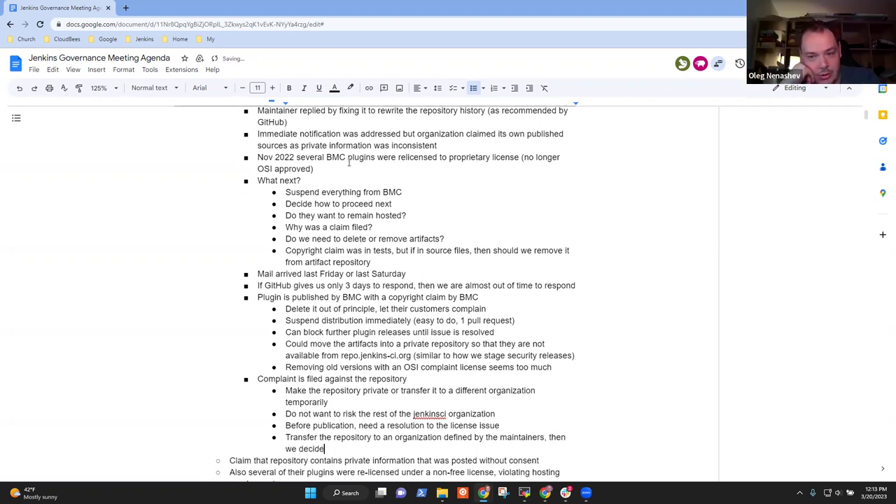
key("BackSpace")
key("BackSpace")
key("BackSpace")
key("BackSpace")
key("BackSpace")
key("BackSpace")
key("BackSpace")
key("BackSpace")
type("they ")
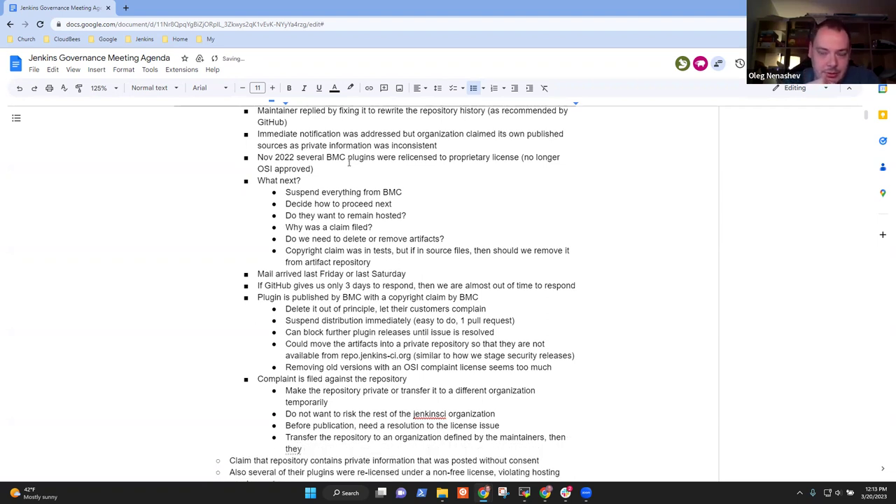
type("submit ")
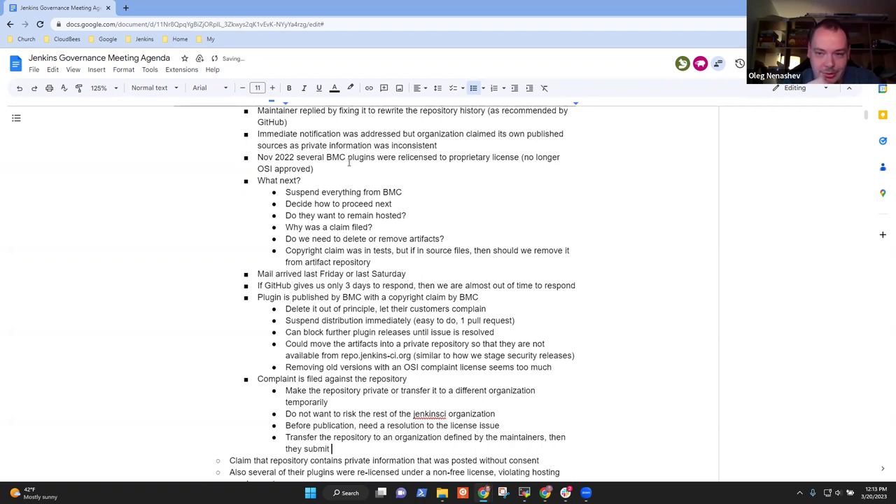
type("a hosting request")
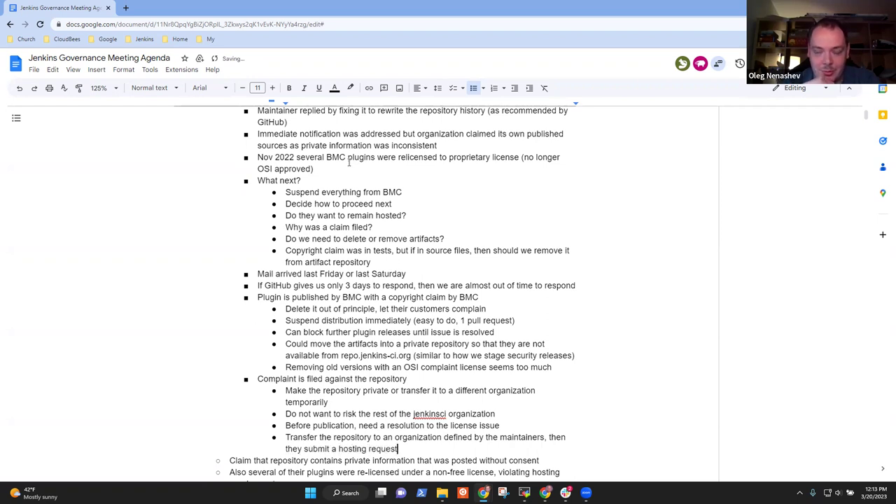
type(" to ask for")
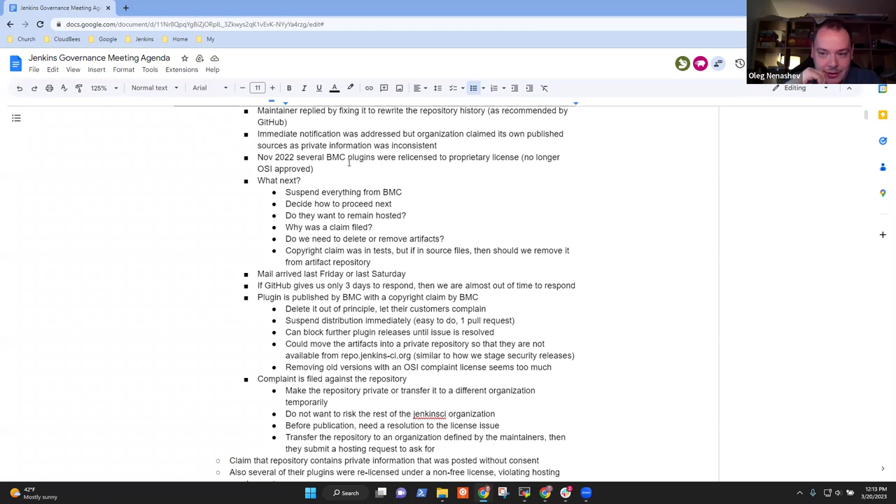
type("Jenkins hostin")
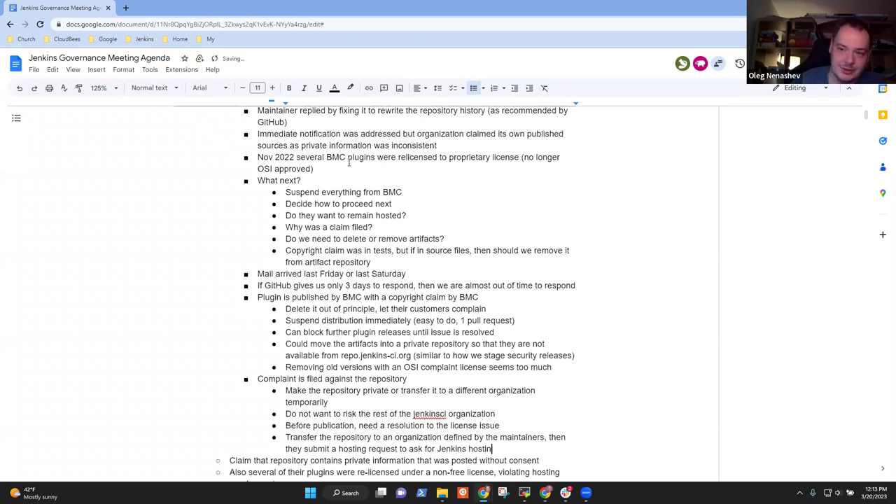
type("g")
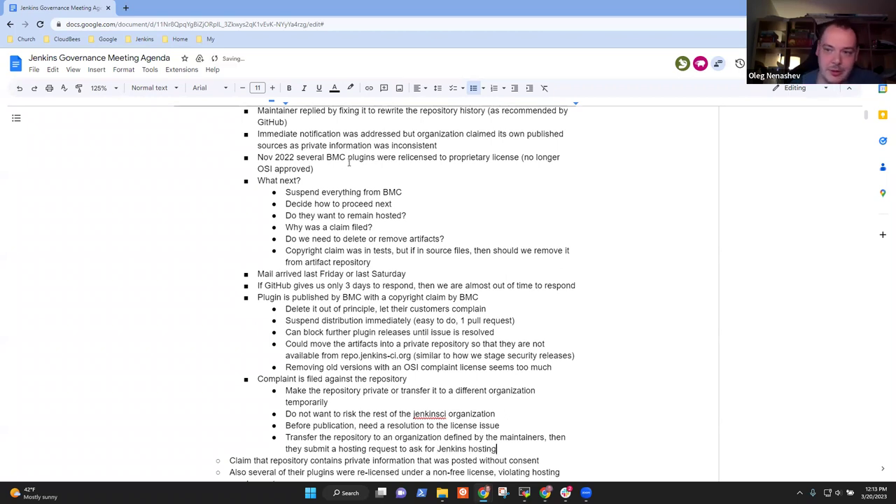
key("Up")
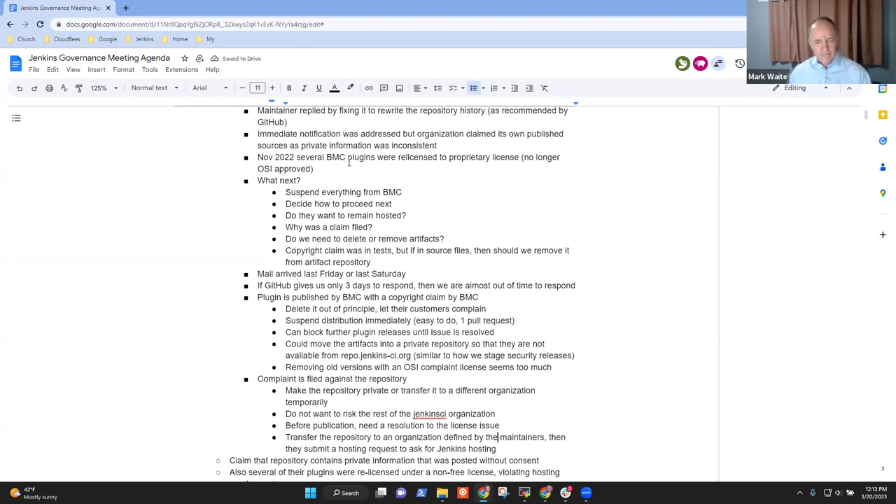
type("plugin")
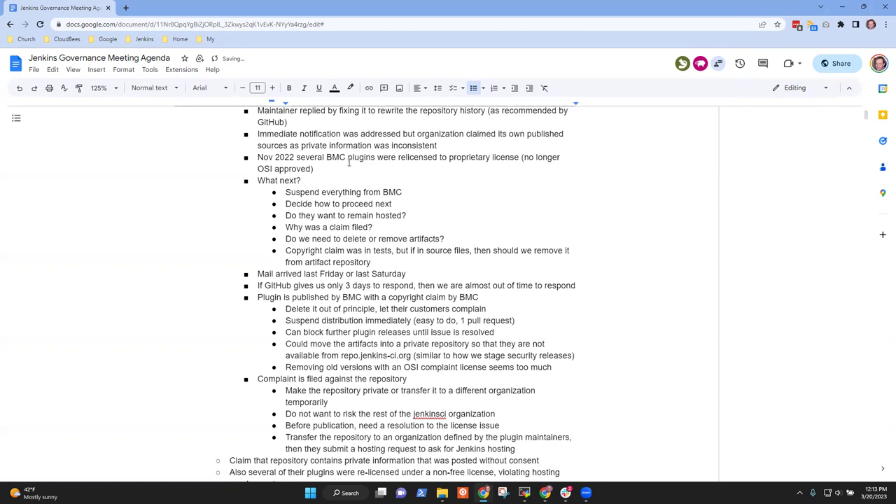
- Add the bullet "Make the repository private first, then …" above the one about transferring the repository to the maintainers' organization
key("End")
key("Home")
key("Return")
key("Up")
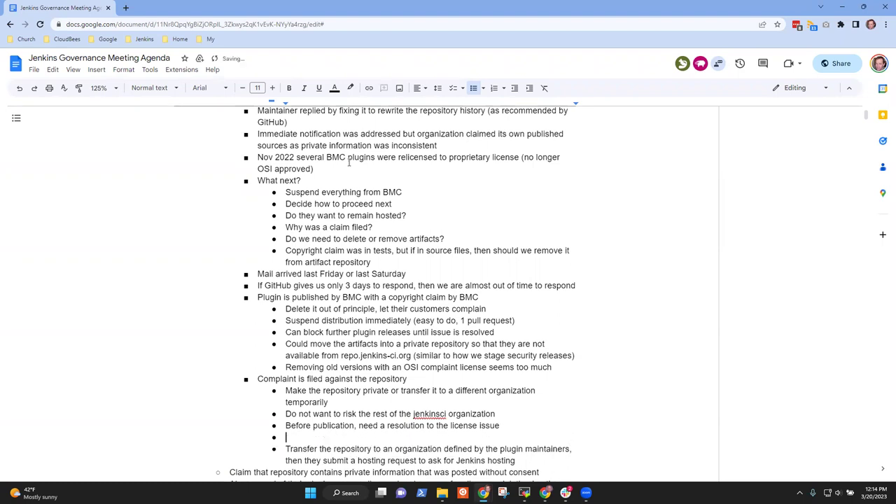
type("Make the repository private first, t")
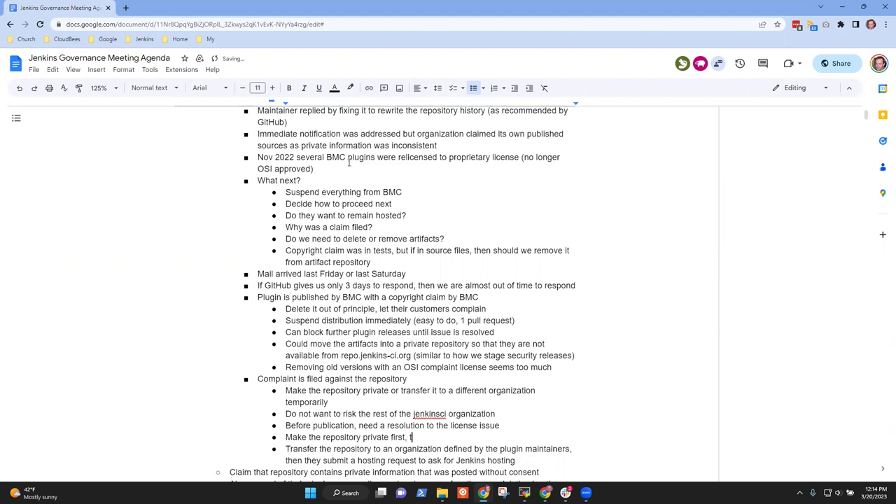
type("hen ...")
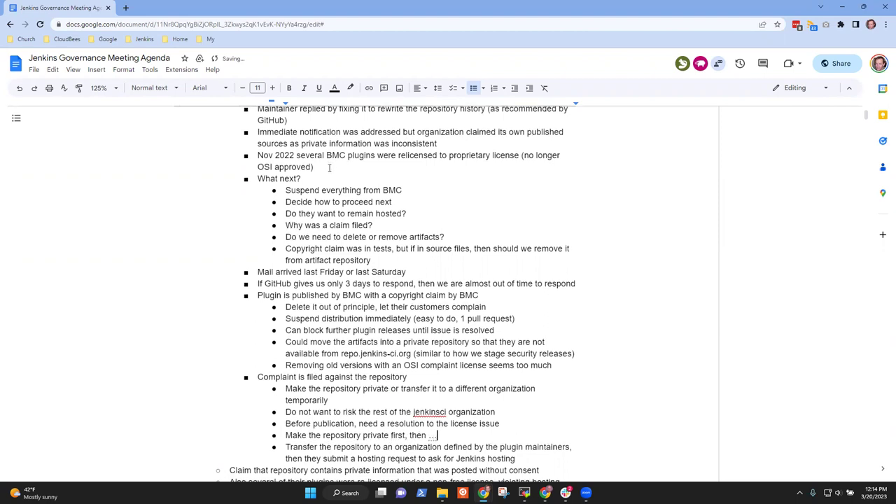
- Highlight the bullets about making the repository private first and transferring it to the maintainers' organization to review them
scroll(421, 196, "down", 3)
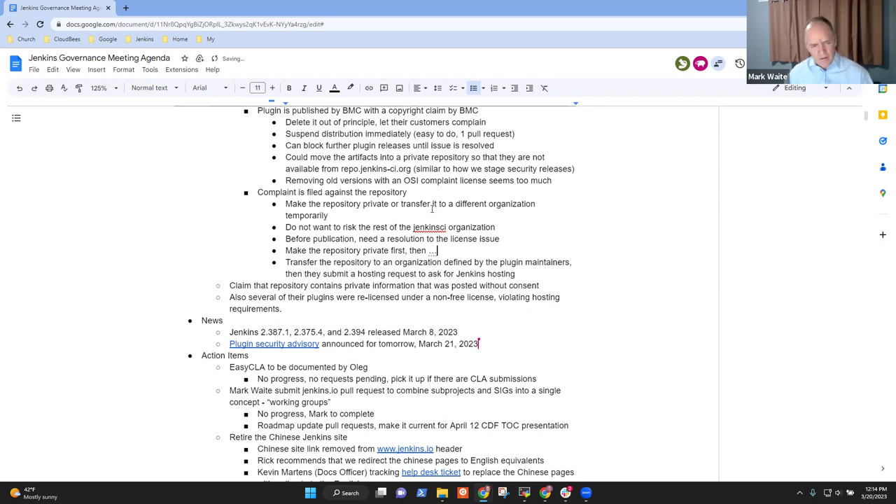
key("shift+Home")
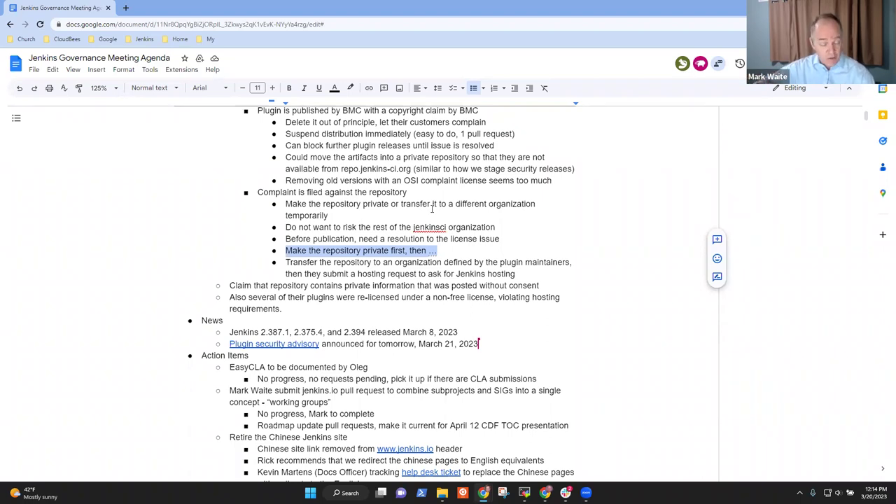
key("Down")
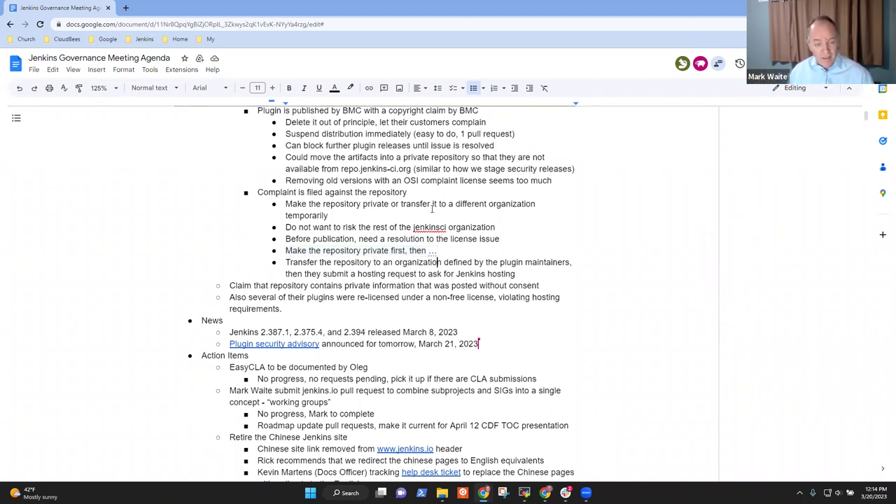
key("shift+Down")
key("shift+Down")
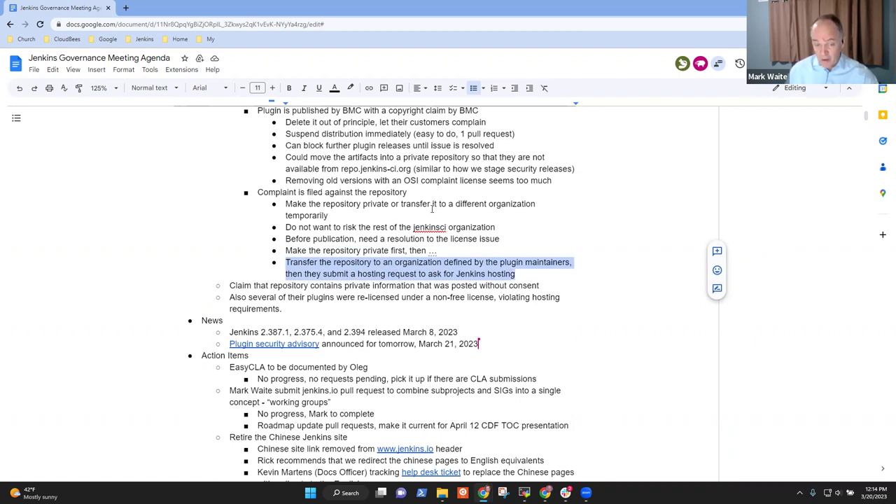
key("shift+Up")
key("shift+Up")
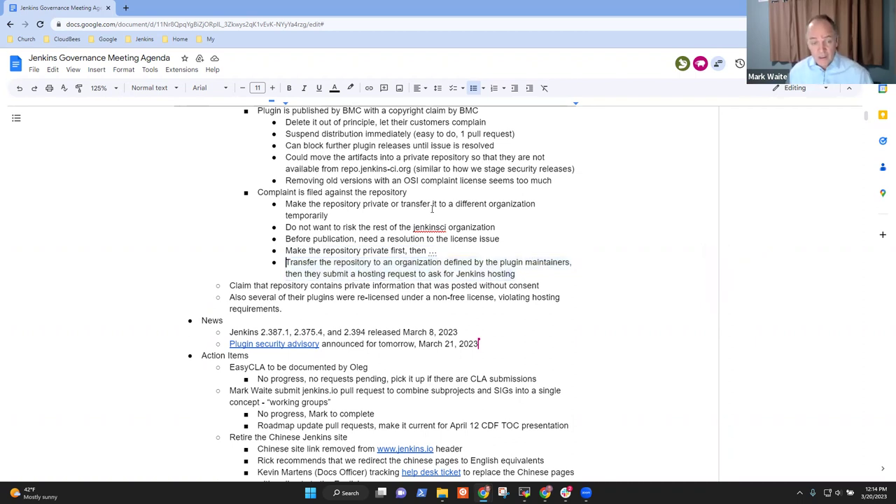
key("shift+Up")
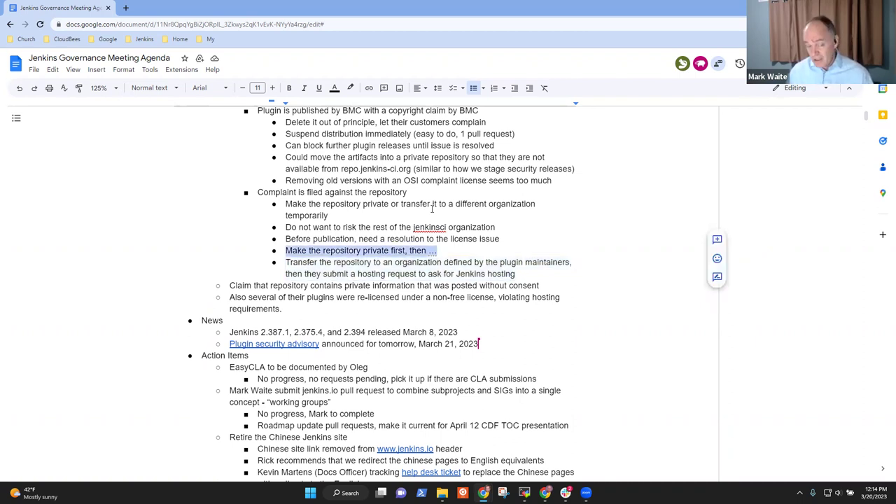
key("Down")
key("Down")
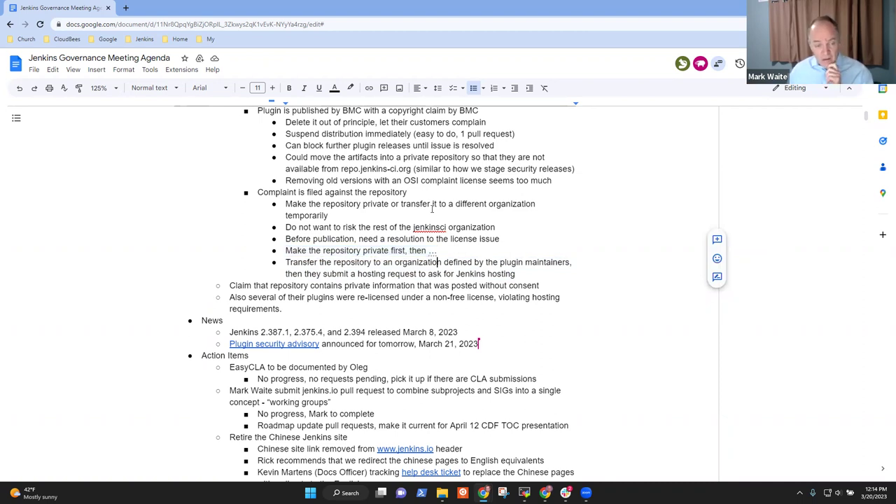
- Add the bullet "If they do not repair the licensing, the transfer remains permanent" below the one about transferring the repository
key("End")
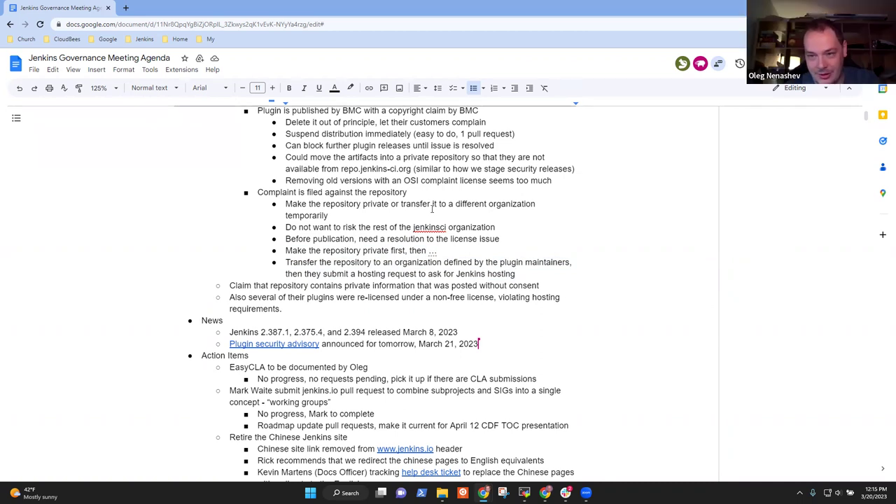
key("Return")
type("If the ")
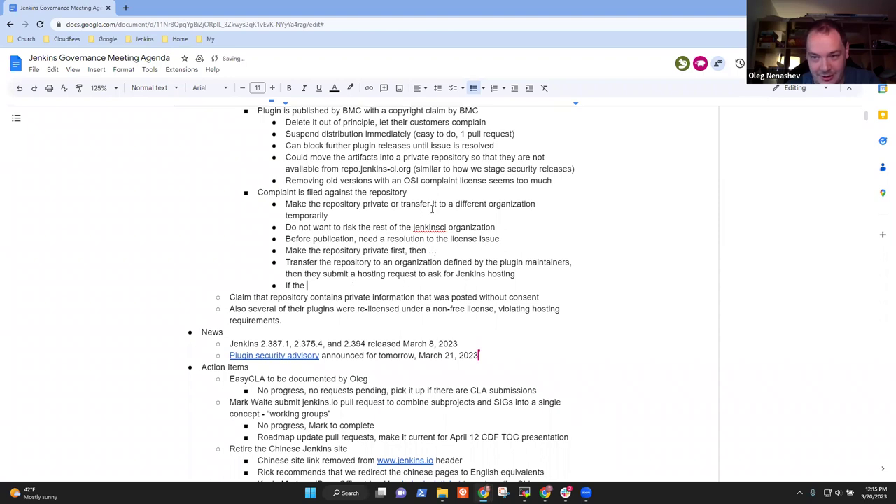
type("rep")
key("BackSpace")
key("BackSpace")
key("BackSpace")
key("BackSpace")
key("BackSpace")
key("BackSpace")
key("BackSpace")
type("they do not rep")
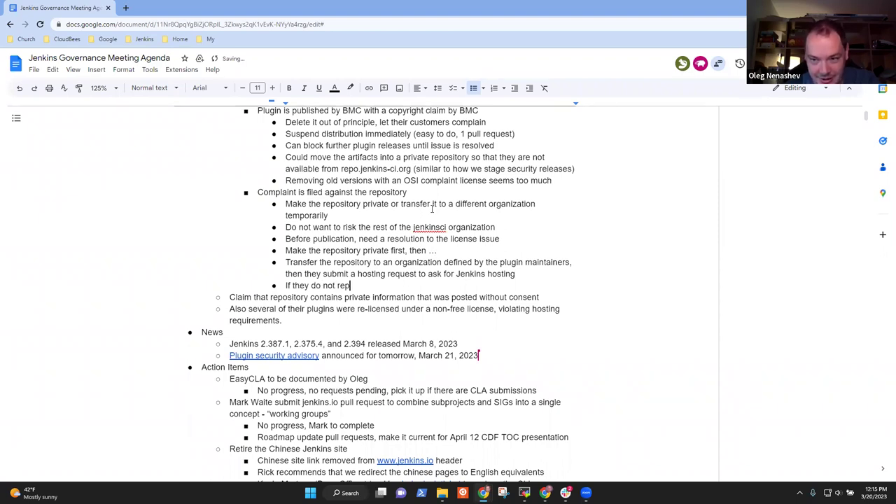
type("air the licensin")
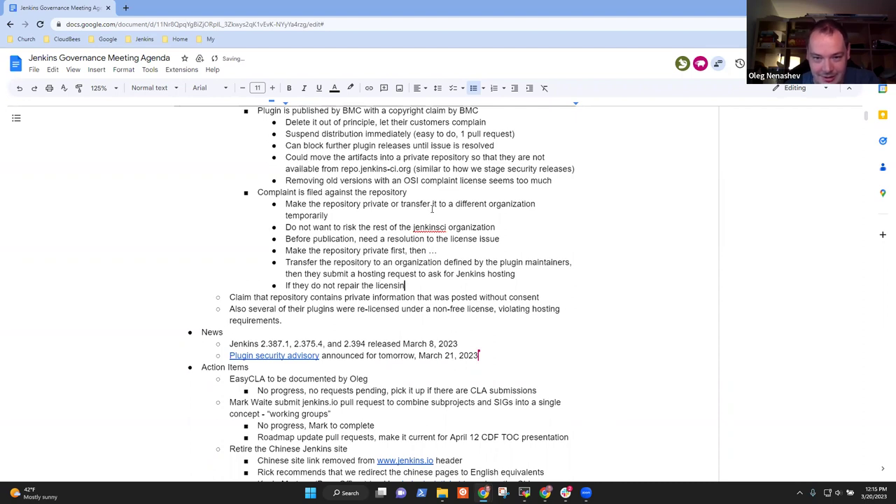
type("g, the transfer remains permanent")
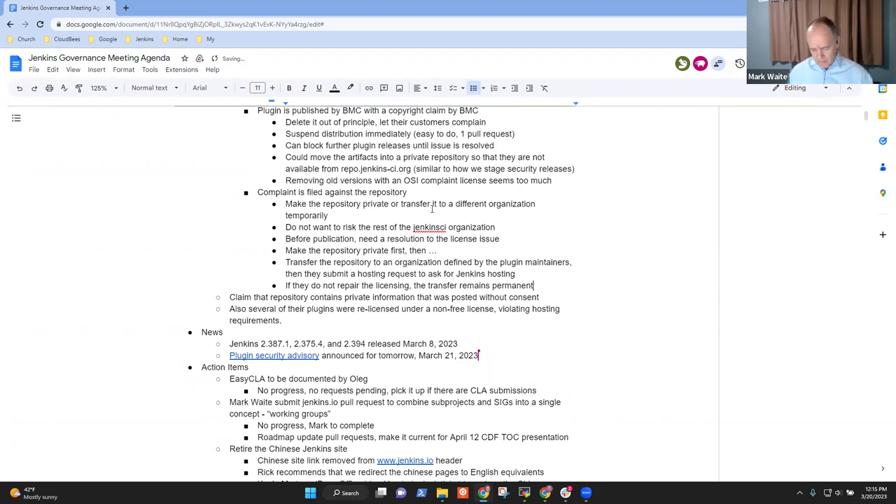
- Extend the licensing repair bullet with "and the plugin remains no longer published"
type("and the plugin rem")
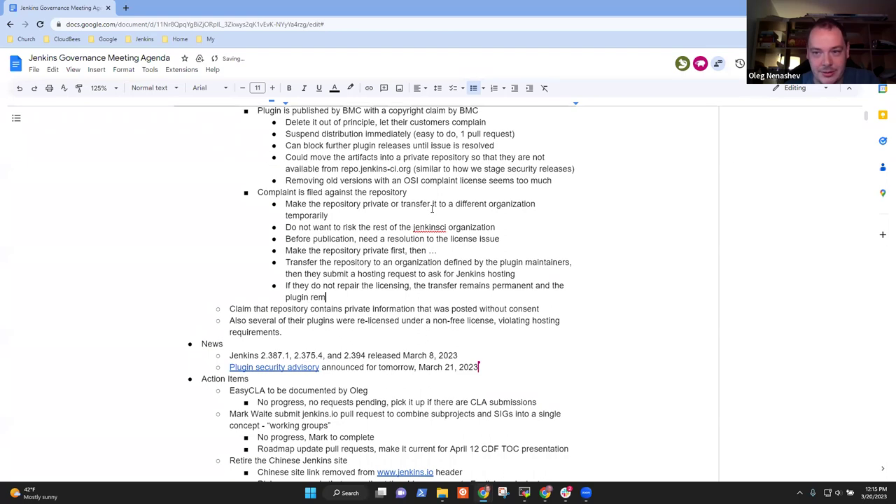
type("ains wi")
key("BackSpace")
key("BackSpace")
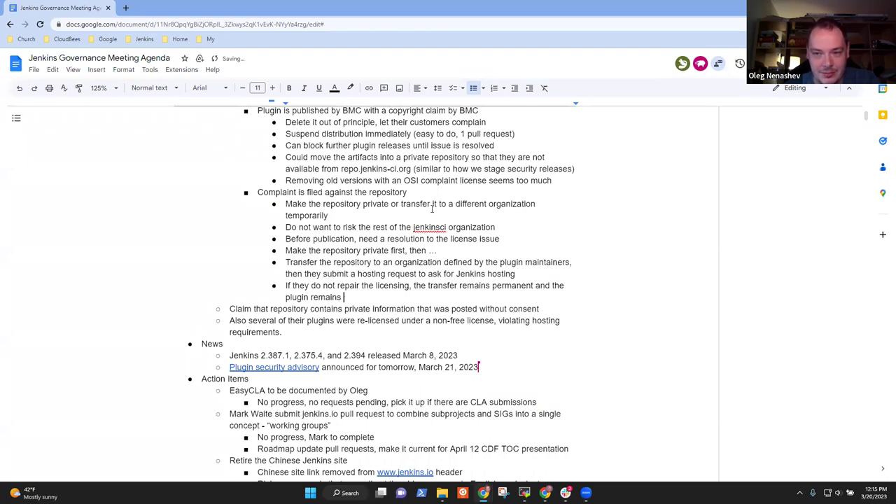
key("ctrl+BackSpace")
type("is")
key("ctrl+BackSpace")
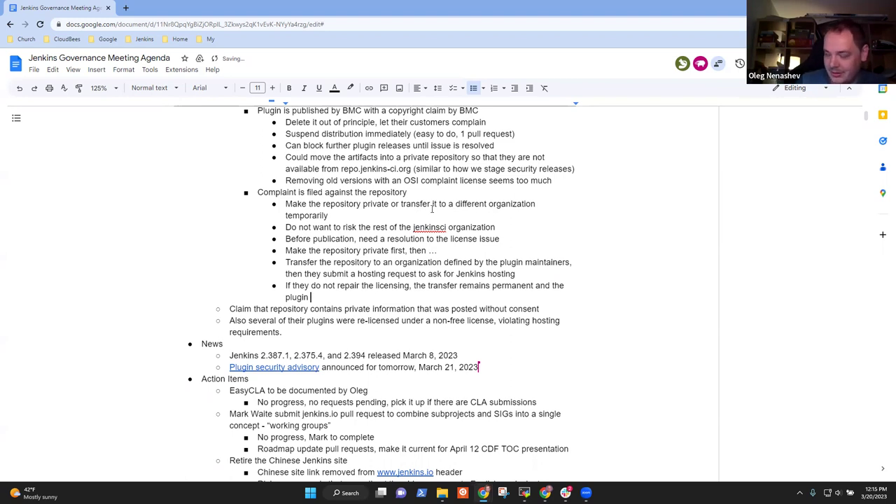
type("remains no ")
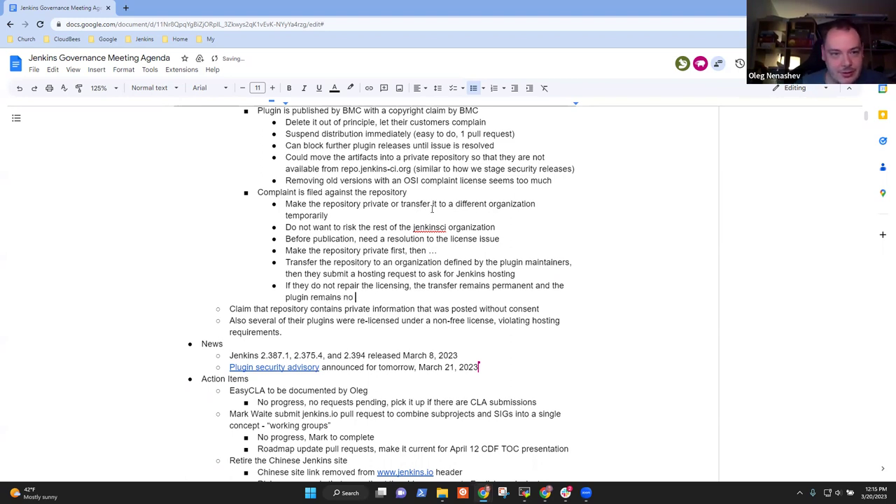
type("longer publishe")
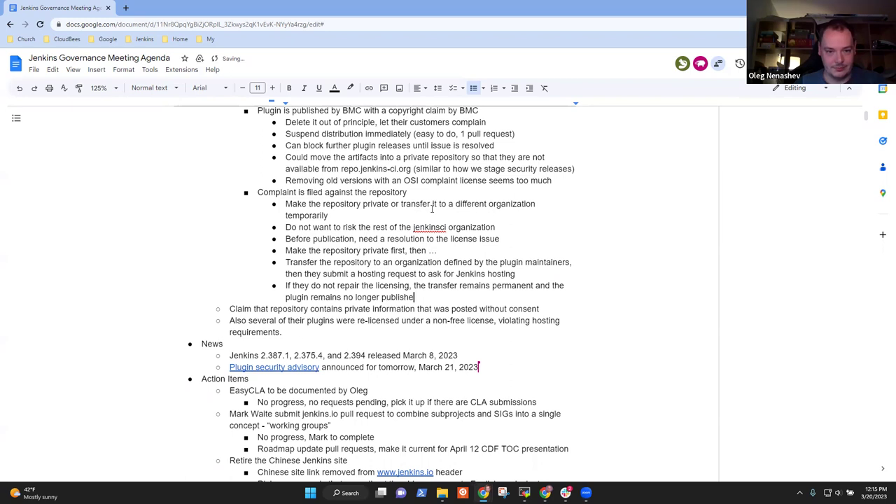
type("d")
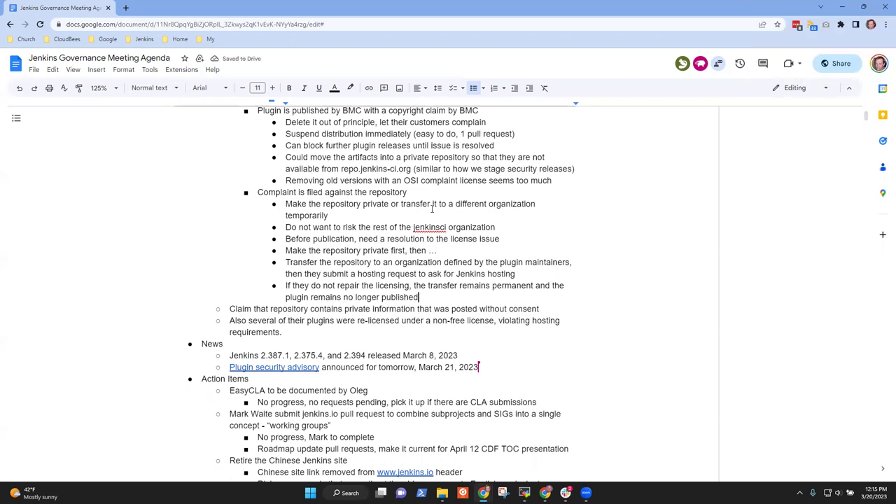
- Add the bullet "GitHub trust and safety needs immediate action" at the same level as "Complaint is filed against the repository"
key("Return")
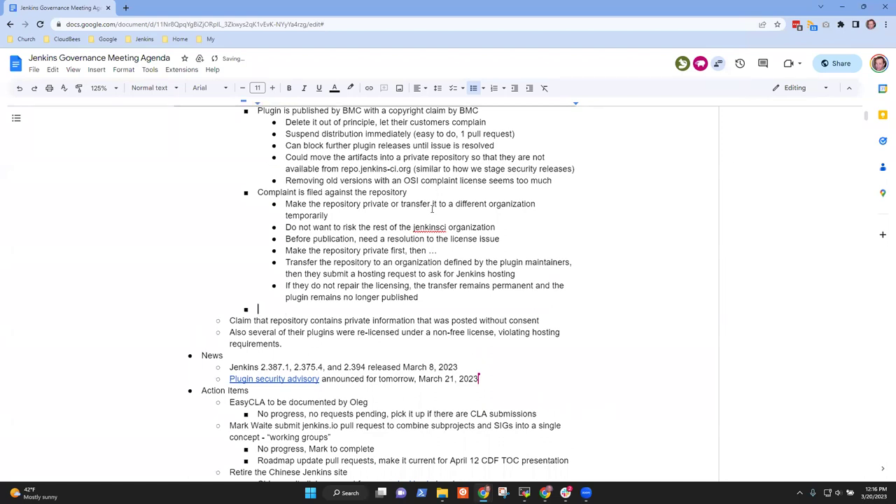
type("Since th")
key("ctrl+BackSpace")
key("ctrl+BackSpace")
type("Git Hub trus")
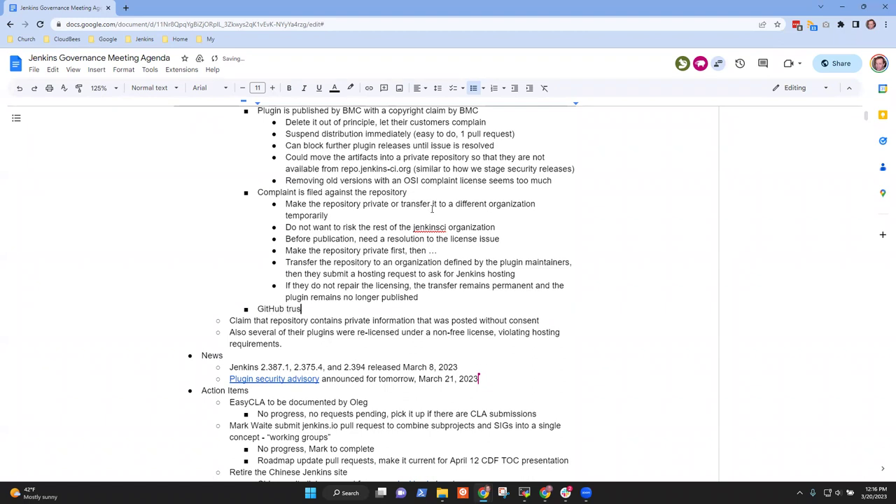
type("t and safety")
type("needs ")
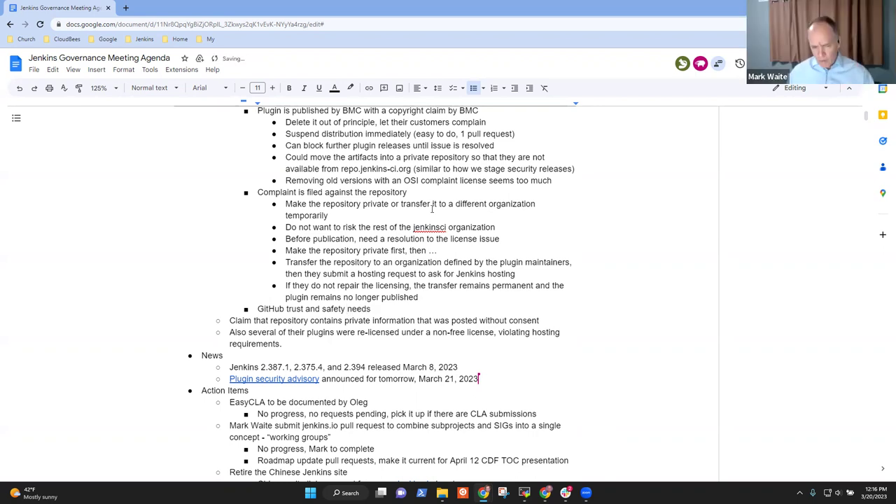
type("immediate action")
- Add the sub-bullet "Don't risk that we're locked out of GitHub by bogus claims to GitHub Trust and Safety" under the immediate action bullet
key("Return")
key("Tab")
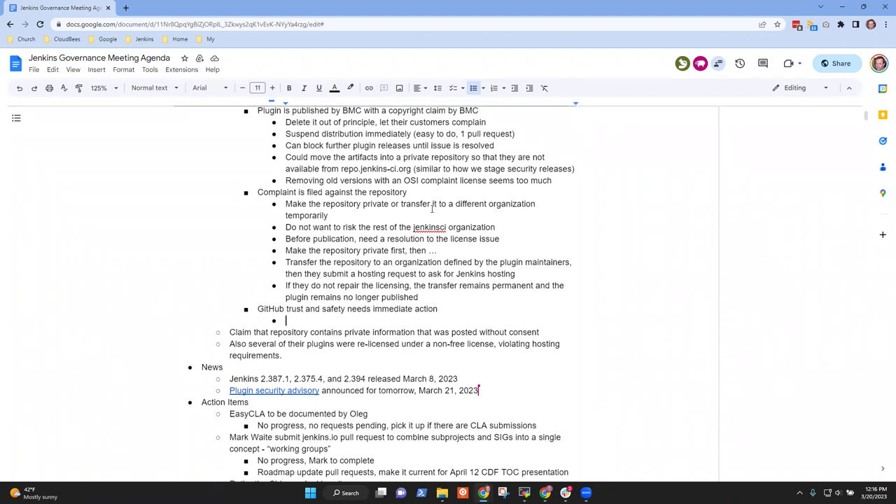
type("Don't risk that wer'")
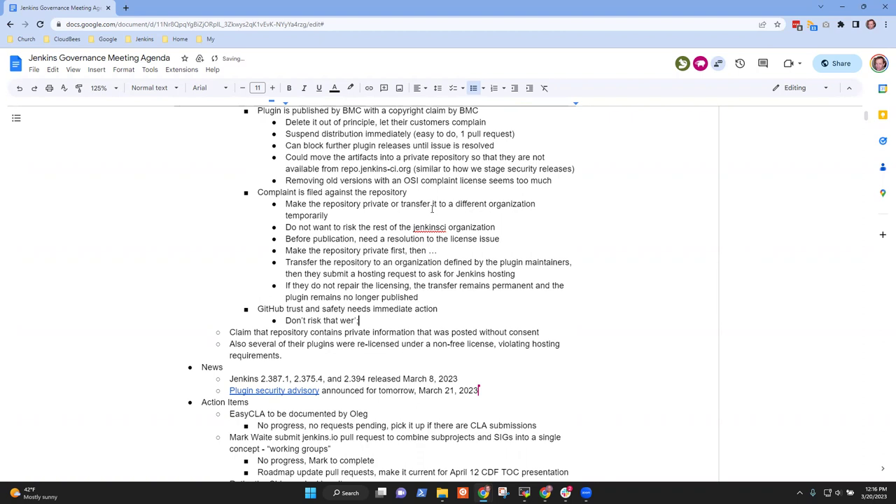
key("BackSpace")
key("BackSpace")
type("'re")
type(" locked out of Gi")
type("tHub by")
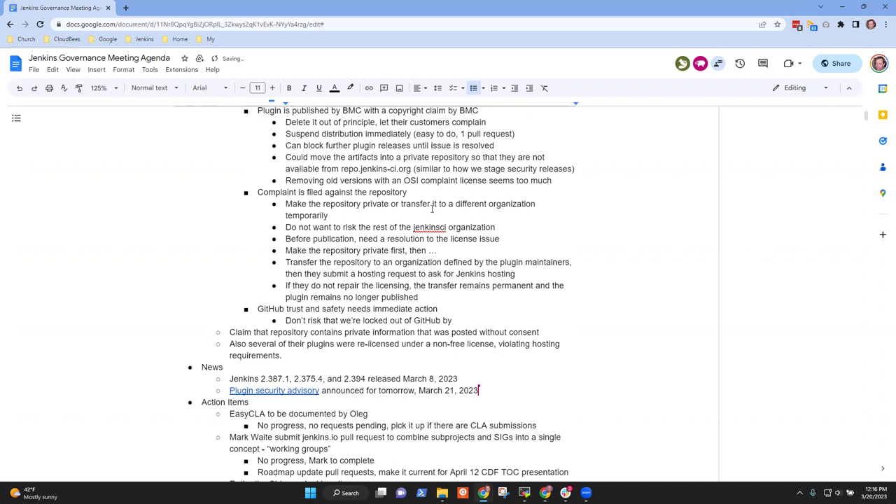
type(" bogus claims to GitHub Trust and ")
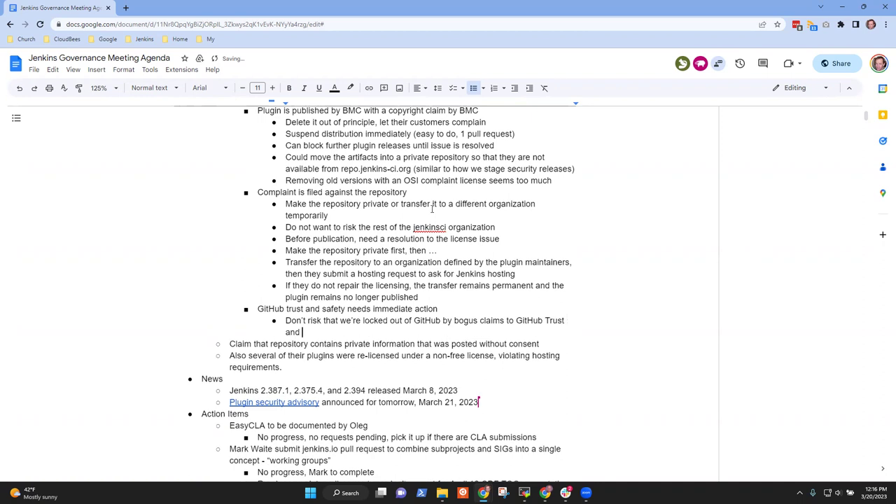
type("Saftey")
key("BackSpace")
key("BackSpace")
key("BackSpace")
type("ety")
- Start a new empty sub-bullet below the one about being locked out of GitHub
key("Up")
key("ctrl+Right")
key("ctrl+Right")
key("ctrl+Right")
key("ctrl+Right")
key("ctrl+Right")
key("ctrl+Right")
key("Down")
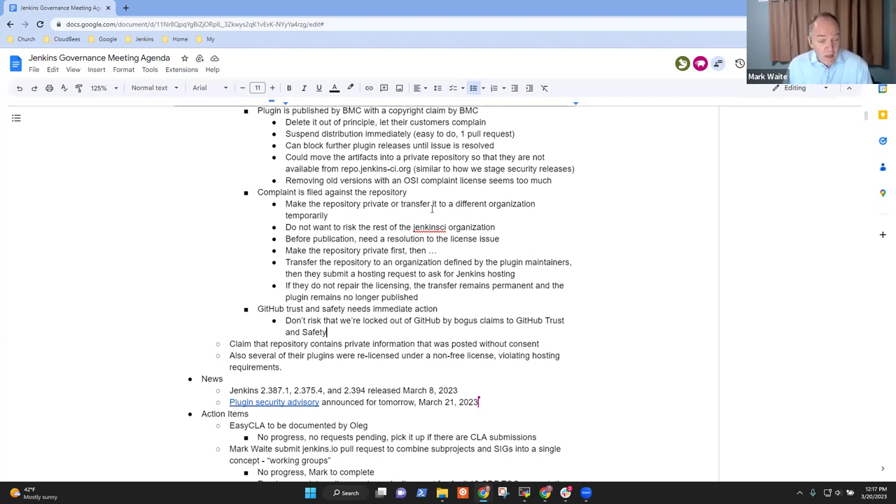
key("Return")
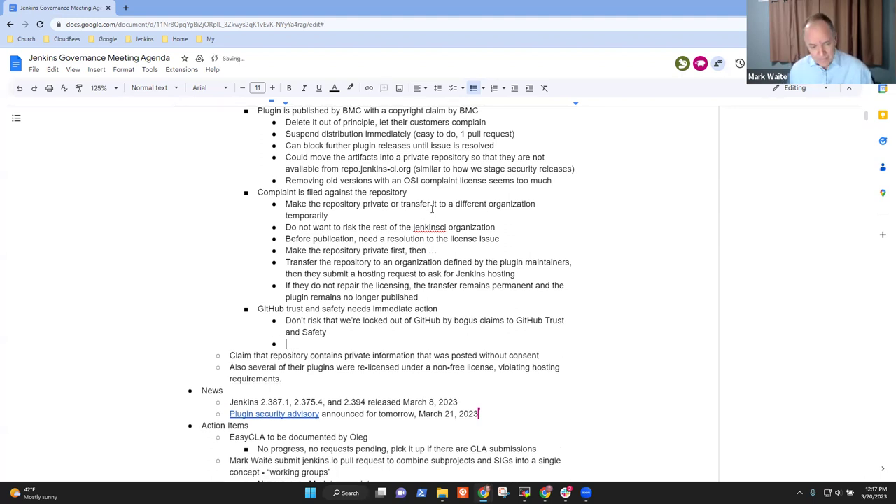
type("Either make the")
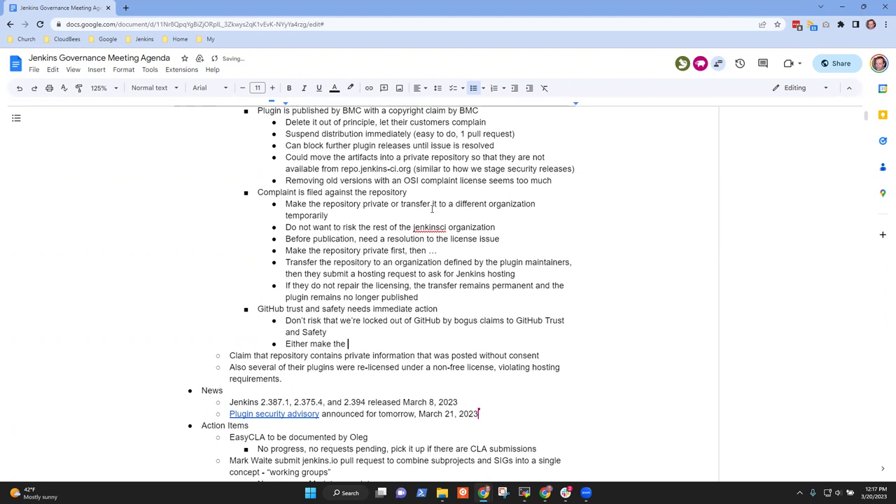
key("ctrl+shift+Left")
key("ctrl+shift+Left")
key("ctrl+shift+Left")
key("BackSpace")
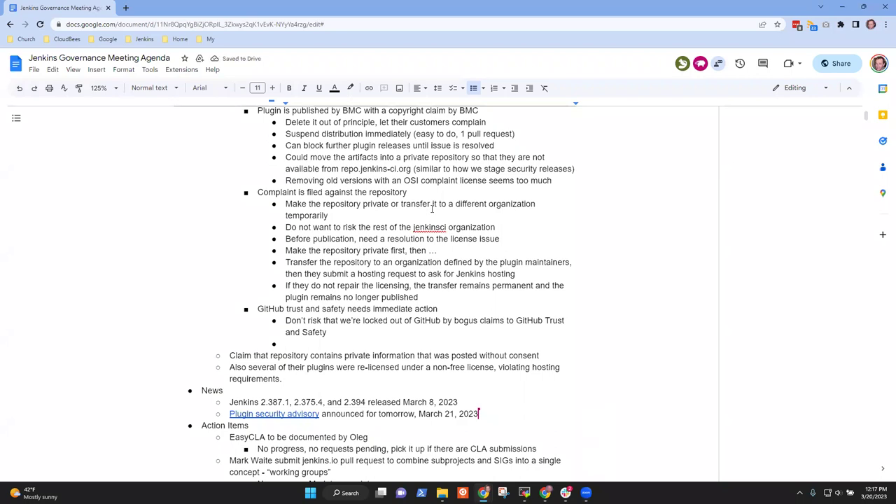
- Write "When a repository is made private, it detaches the pull request network" in the empty sub-bullet
type("When a repository is made private, ")
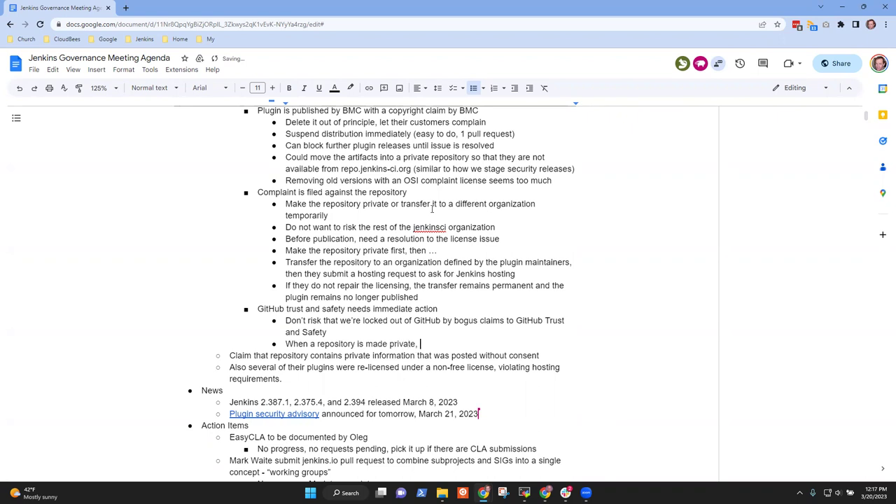
type("it detaches")
type(" all the")
key("BackSpace")
key("BackSpace")
key("BackSpace")
key("BackSpace")
key("BackSpace")
key("BackSpace")
key("BackSpace")
key("BackSpace")
type("the pu")
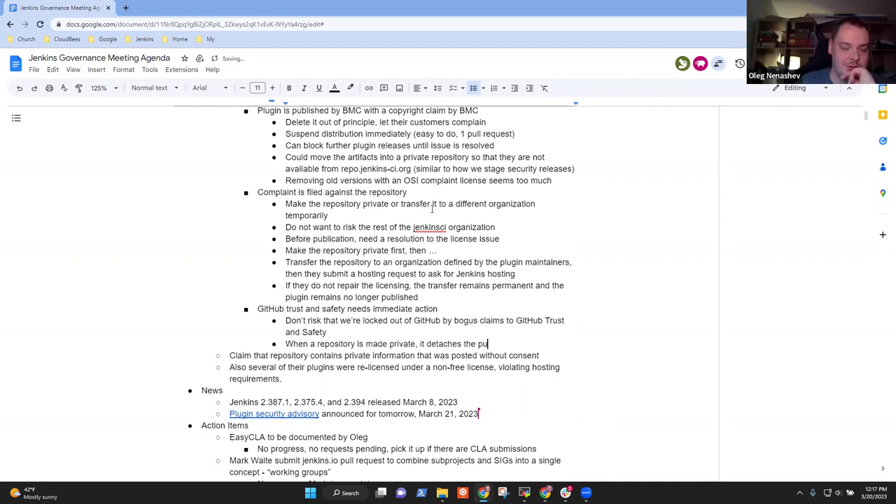
type("ll request network")
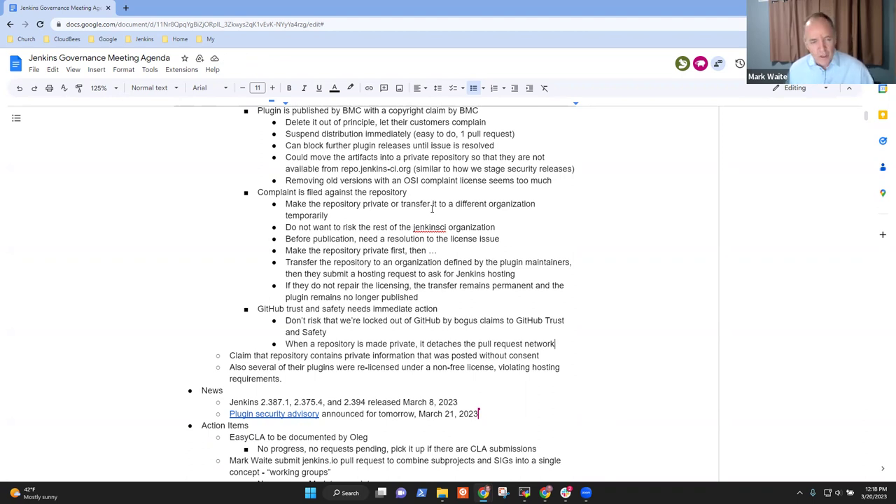
- Add the sub-bullet "Suspend the plugins" below the one about making a repository private
key("Return")
type("Europe")
key("ctrl+BackSpace")
type("Suspend t")
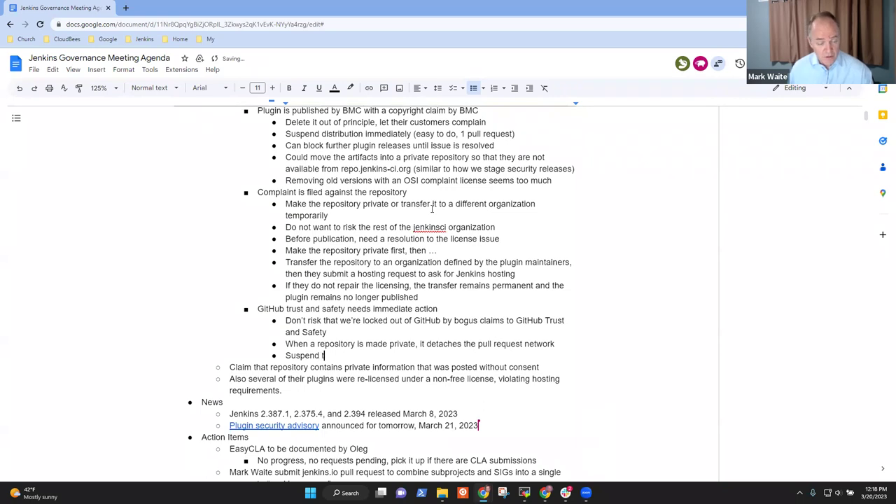
type("he plugins")
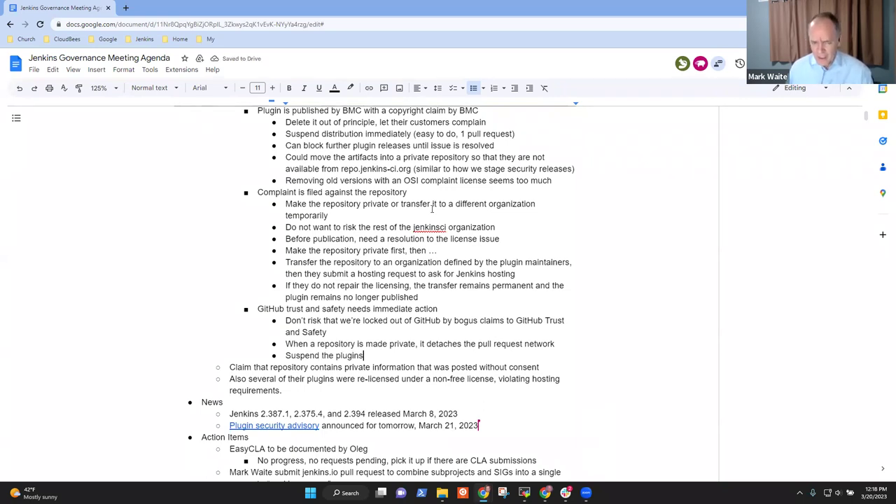
key("shift+Home")
key("BackSpace")
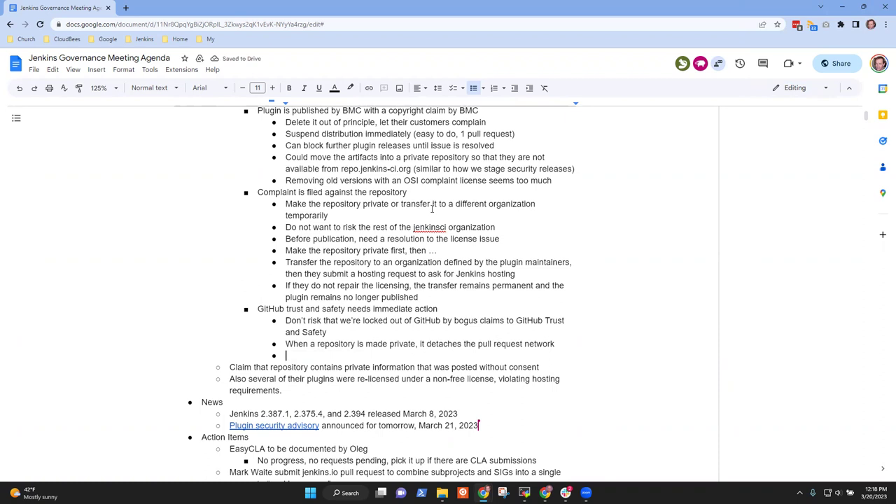
type("Suspend the ")
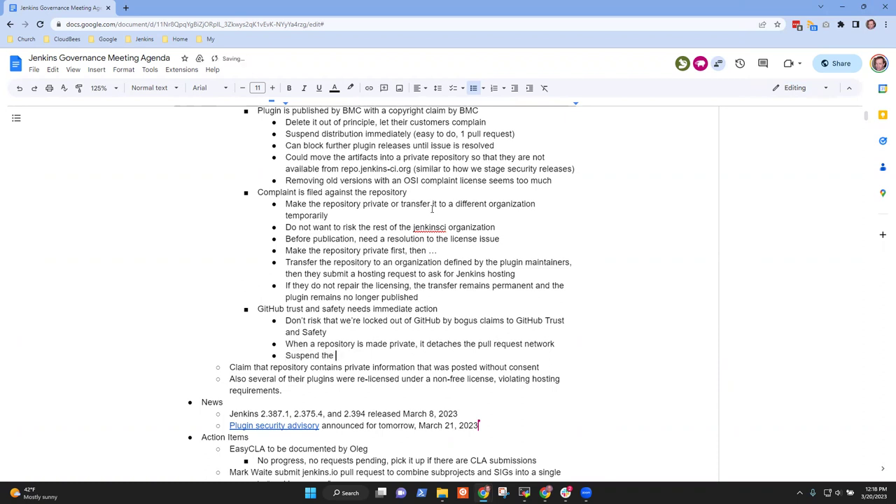
type("plugins")
key("BackSpace")
- Add a sub-bullet stating that the named participant suggests suspending all compuware and BMC plugins
key("Return")
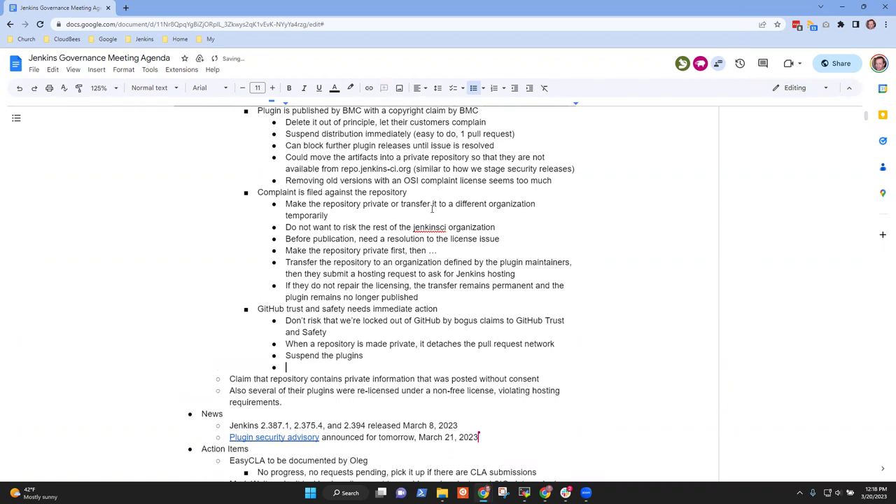
type("Daniel suggests suspending all co")
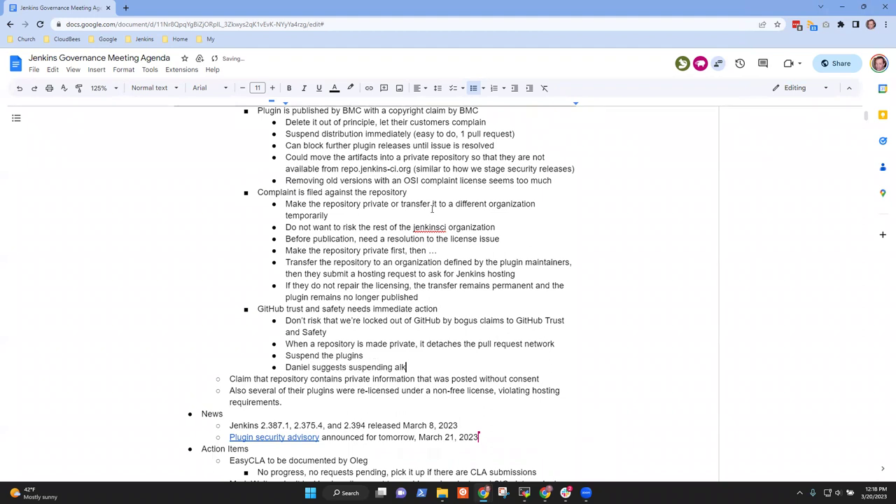
type("mpuware and BMC plugins")
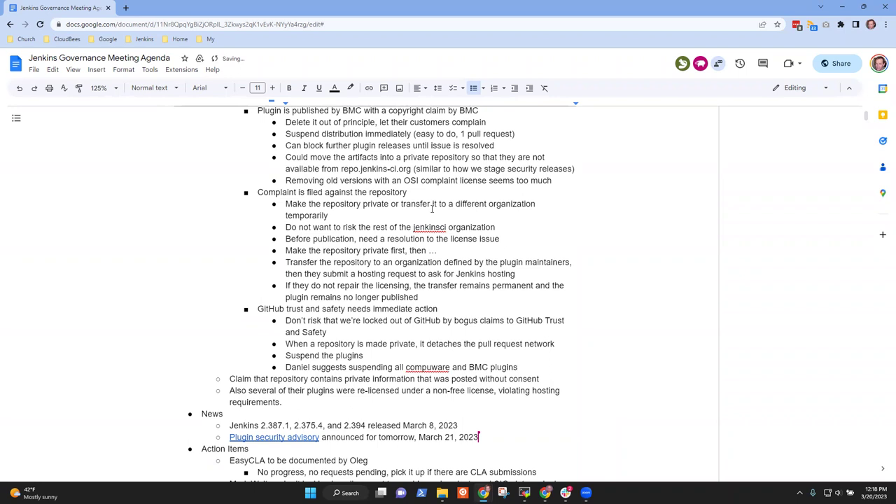
- Add the nested bullet "That may be more than we need" under the suggestion to suspend all plugins
key("Return")
key("Tab")
type("That may be more than we need")
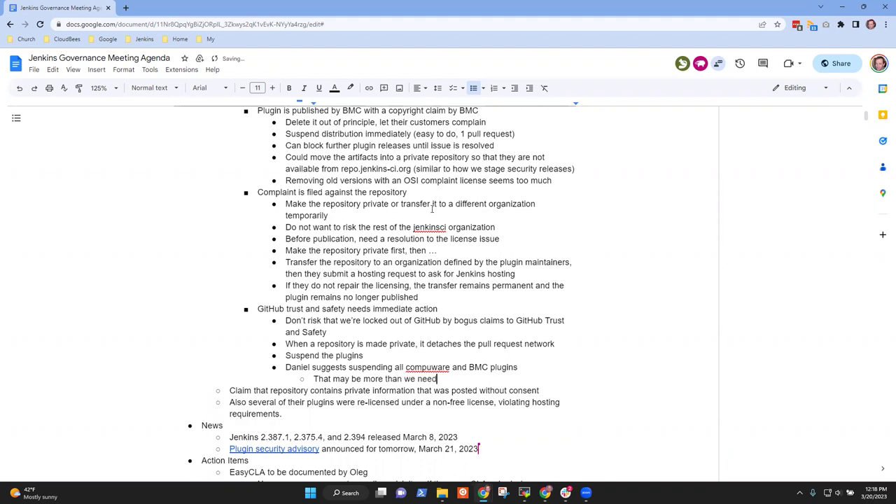
- Extend the nested bullet with ", since license and GitHub Trust and Safety are limited to a few plugins, specifically previously owned by Compuware"
type(", since licenser")
key("BackSpace")
type("and GitHub")
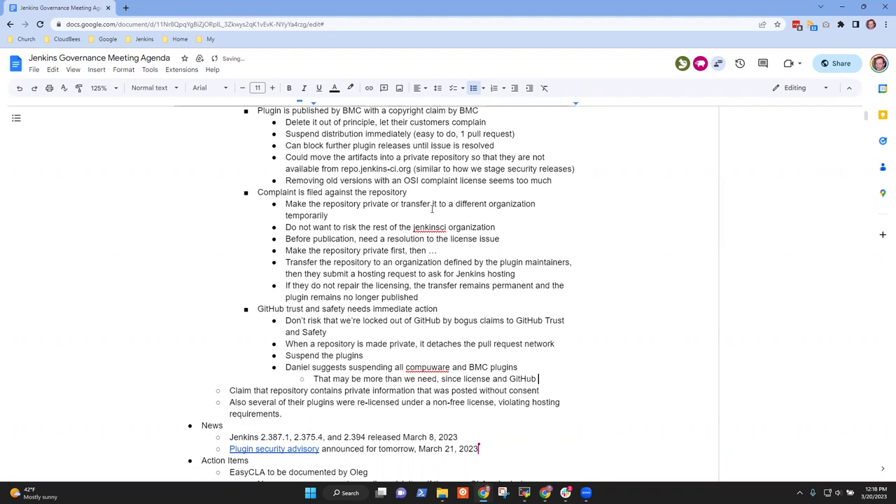
type(" Trust and S")
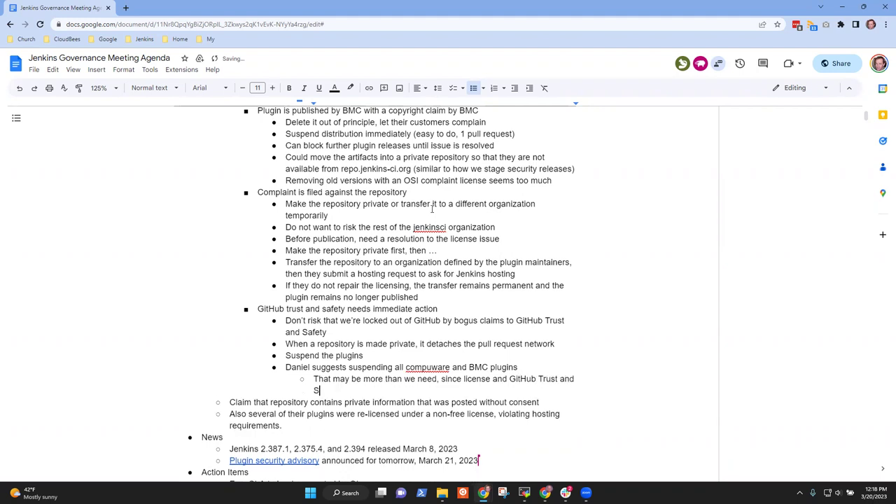
type("afety are limited to a few")
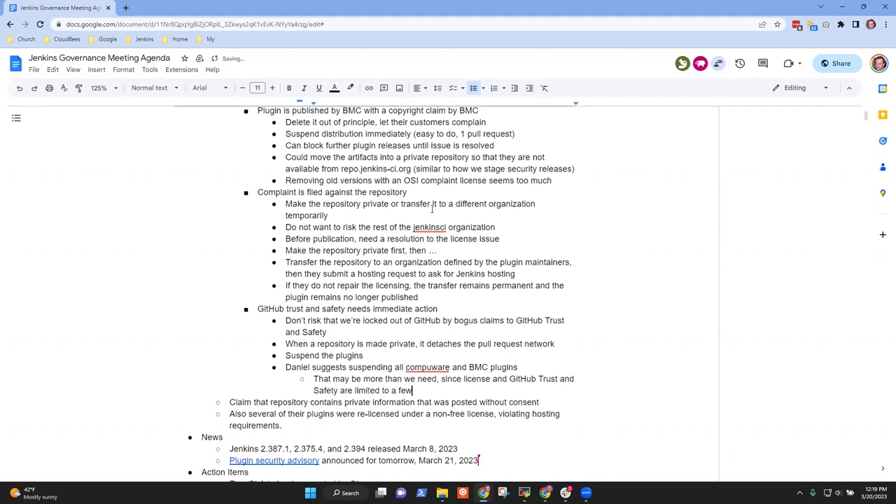
type(" plugins, specifically previously owned b")
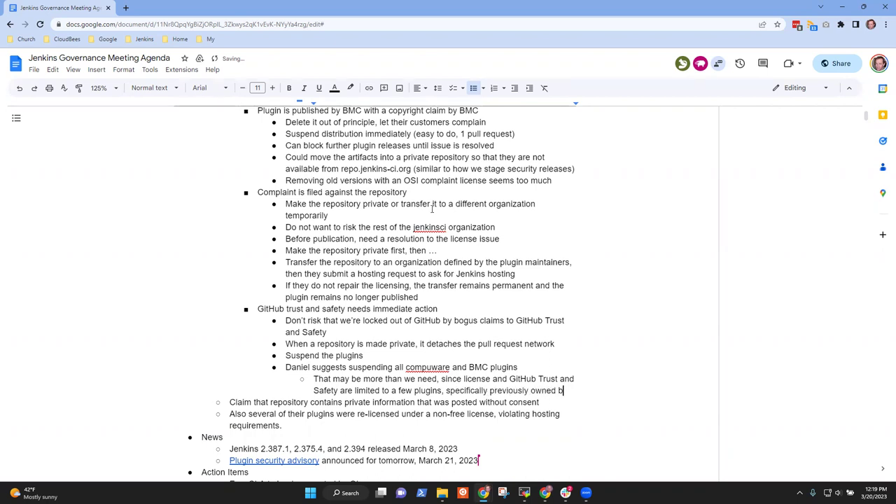
type("y Compuware")
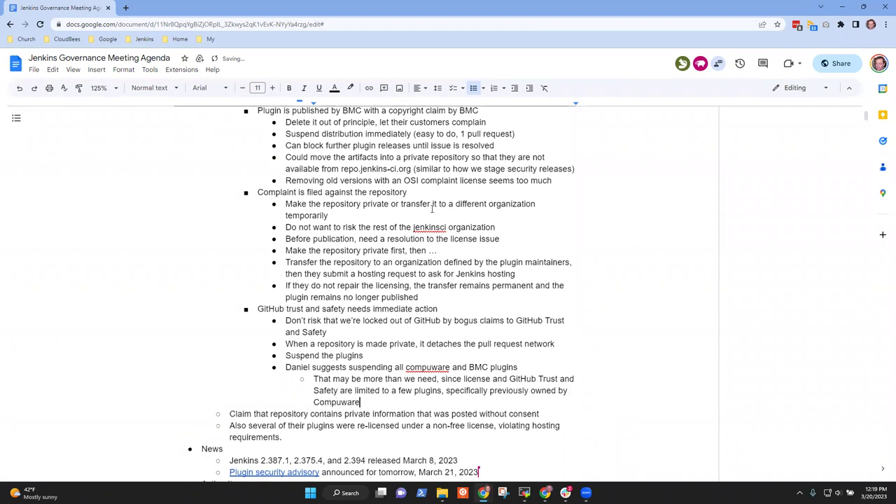
- Capitalize "Compuware" in the sub-bullet suggesting suspension of all plugins
key("Up")
key("Up")
key("Up")
key("ctrl+Right")
key("ctrl+Right")
key("shift+Right")
type("C")
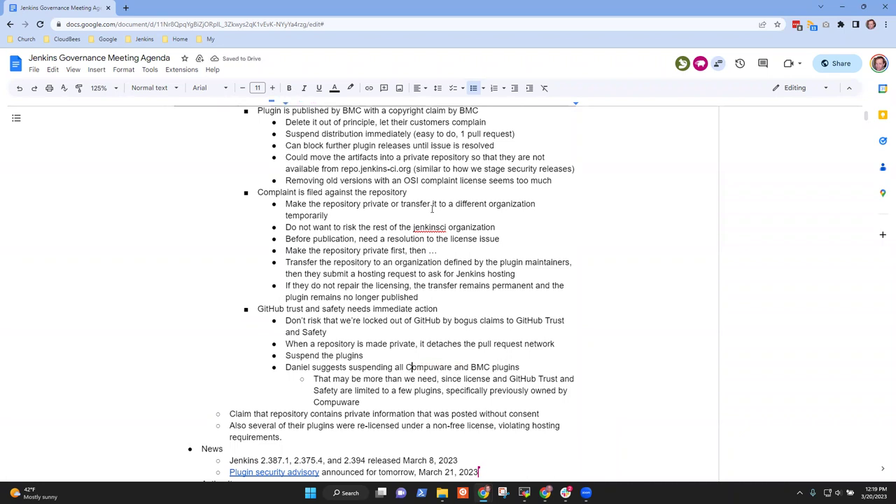
- Insert "PR" after the participant's name in the sub-bullet suggesting suspension of all Compuware and BMC plugins
key("Left")
key("Left")
key("Left")
key("Left")
key("Left")
key("Left")
key("Left")
key("Left")
key("Left")
key("Left")
key("Left")
key("Left")
key("Left")
type("PR")
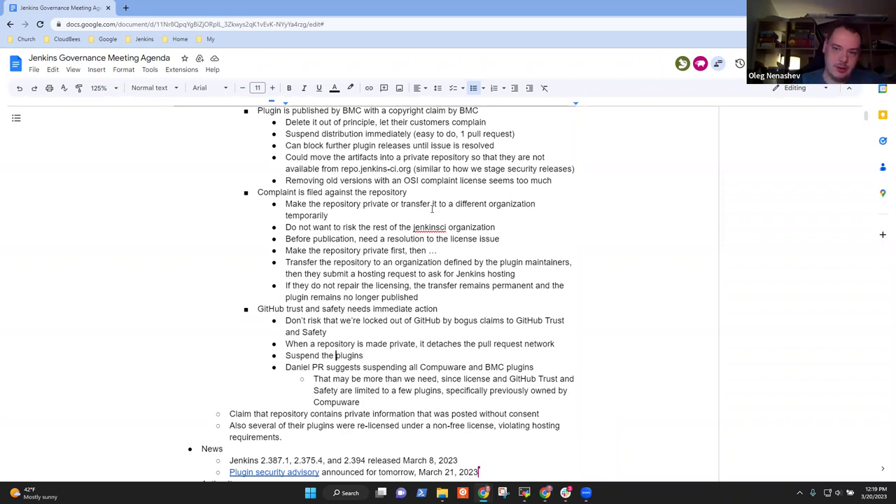
- Insert "Compuware" before "plugins" in the "Suspend the plugins" sub-bullet
key("ctrl+Left")
type("Compuwaer")
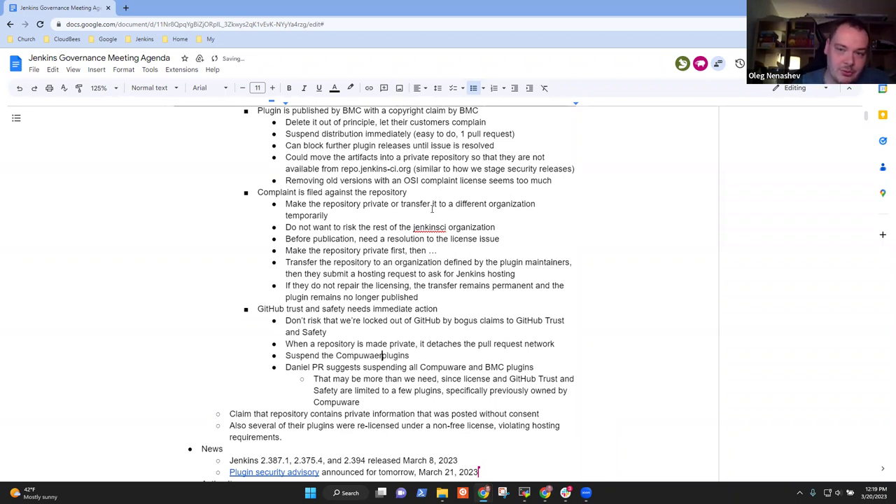
key("BackSpace")
key("BackSpace")
type("re")
key("End")
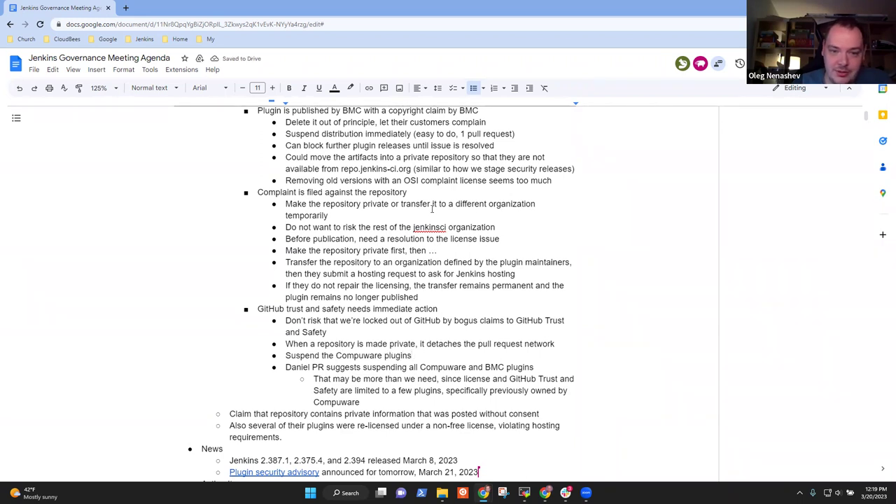
- Remove the word "Compuware" from the "Suspend the Compuware plugins" sub-bullet
key("ctrl+shift+Left")
key("BackSpace")
key("End")
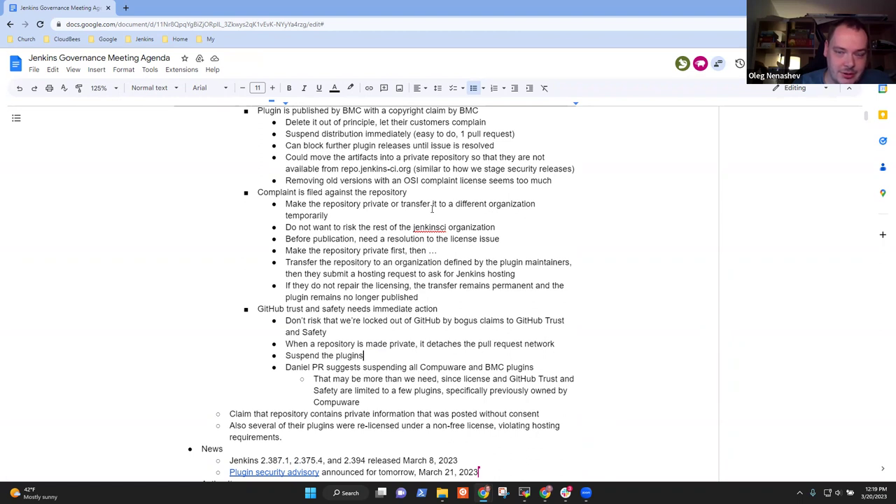
- Replace "pull request" with "fork" in the sub-bullet about what a private repository detaches
key("Up")
key("End")
key("ctrl+Left")
key("ctrl+shift+Left")
key("ctrl+shift+Left")
key("BackSpace")
type("fork")
key("End")
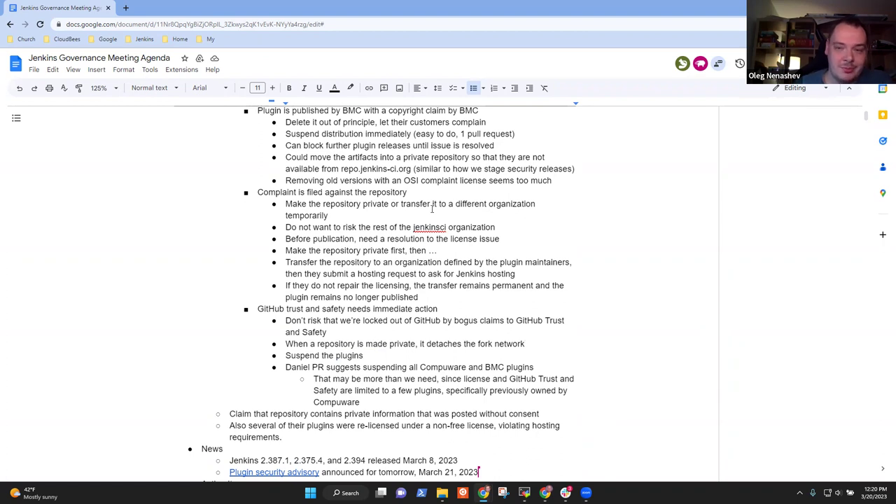
key("Return")
key("Tab")
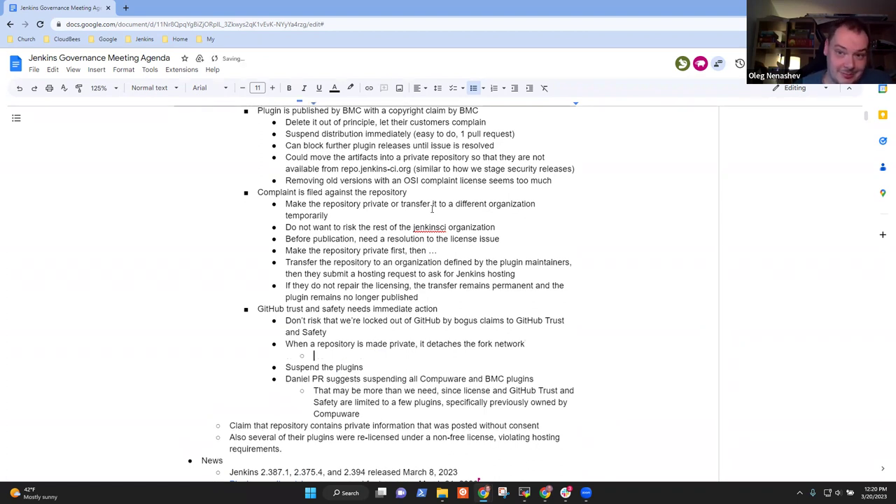
type("S")
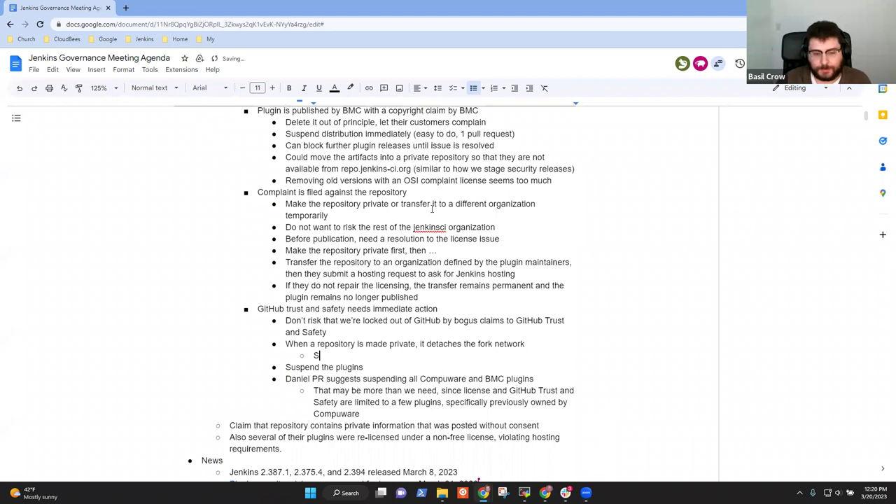
type("earch or")
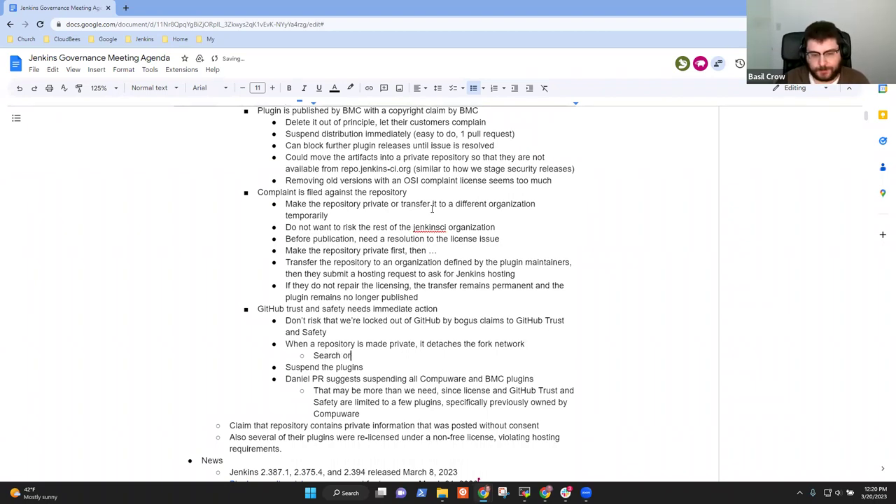
key("BackSpace")
type("ur")
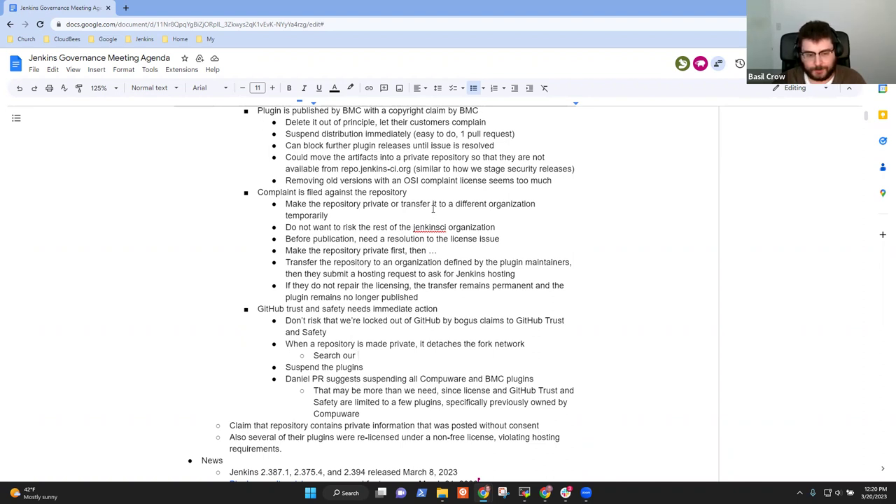
key("shift+Home")
key("BackSpace")
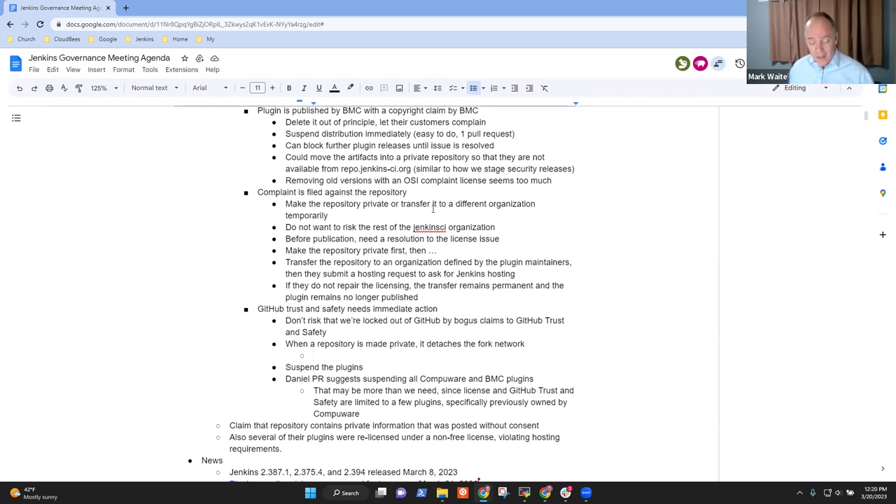
key("BackSpace")
key("BackSpace")
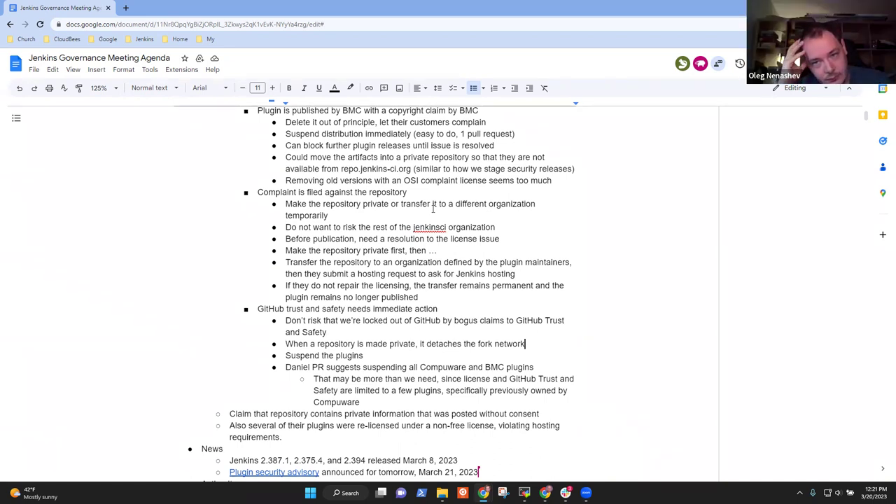
- Add the nested bullet "Consider search for other risky strings, make those repos private as well" under the fork network sub-bullet
key("Return")
key("Tab")
type("Consider searcvh")
key("BackSpace")
key("BackSpace")
key("BackSpace")
type("ch for other risk")
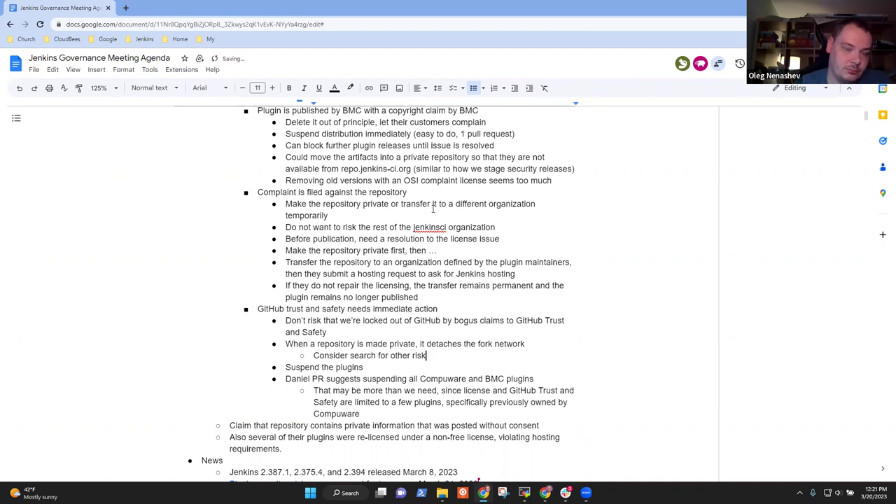
type("y strings, make those ")
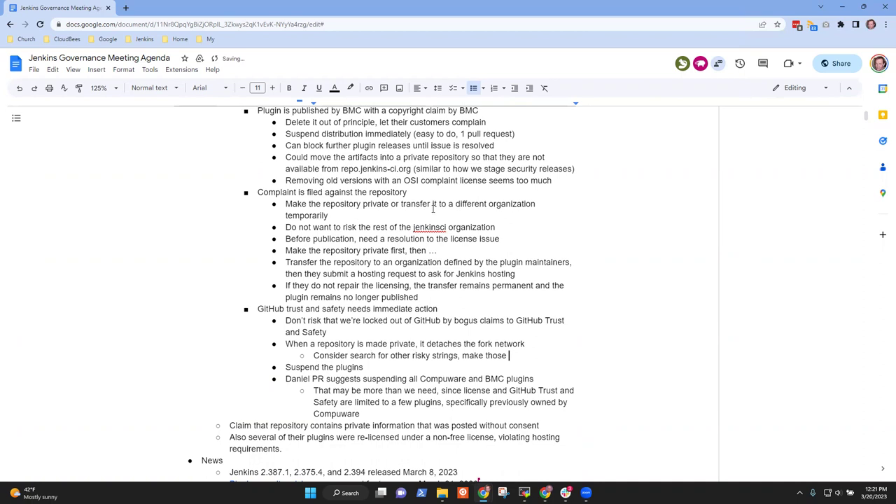
type("repos pricate as well")
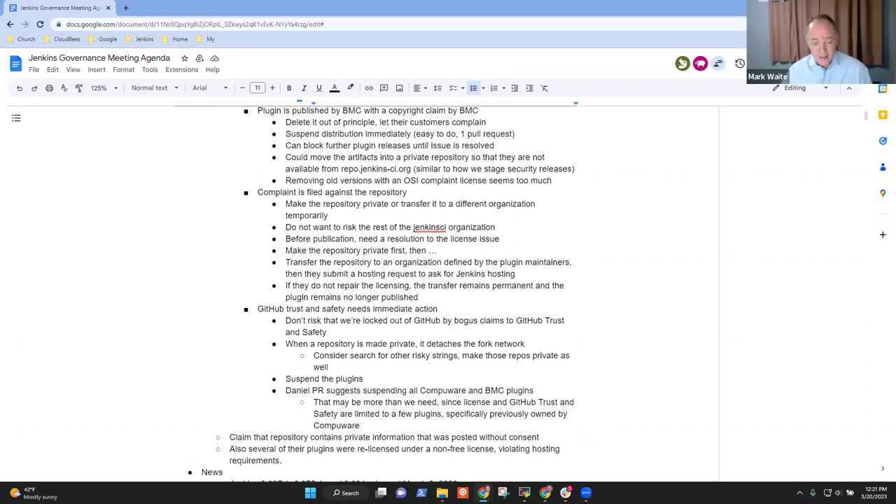
- Add the sub-bullet "What do the maintainers need to do to restore distribution?" below "Suspend the plugins"
left_click(334, 367)
key("Down")
key("End")
key("Return")
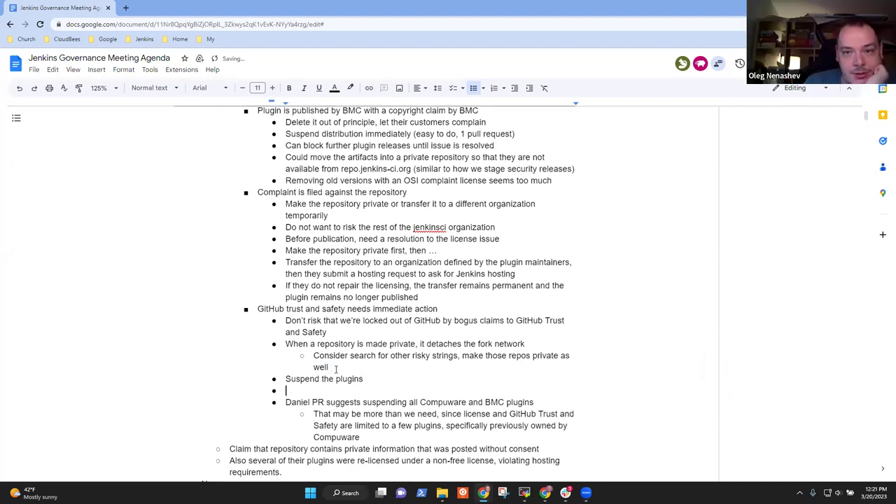
type("What do the")
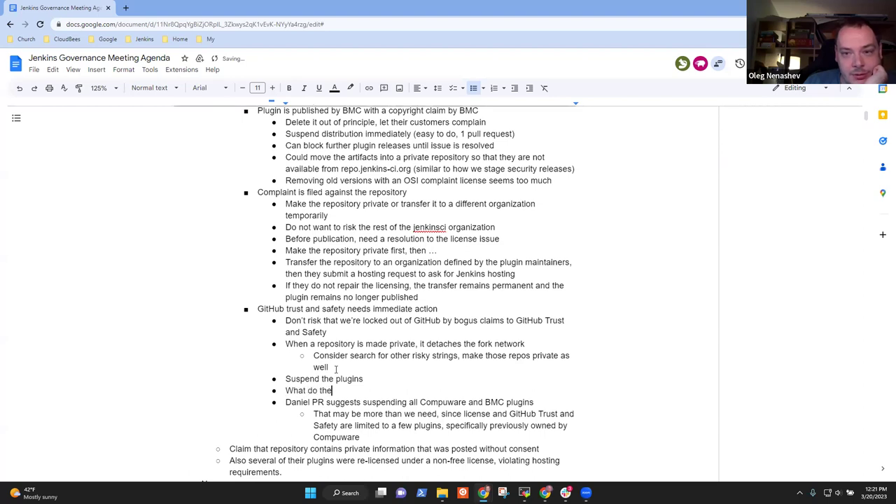
type(" maintainers ne")
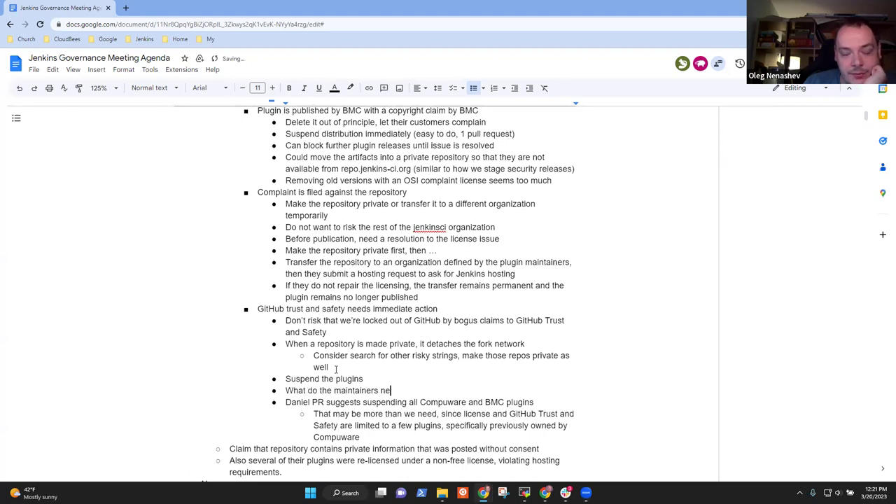
type("ed to do to re")
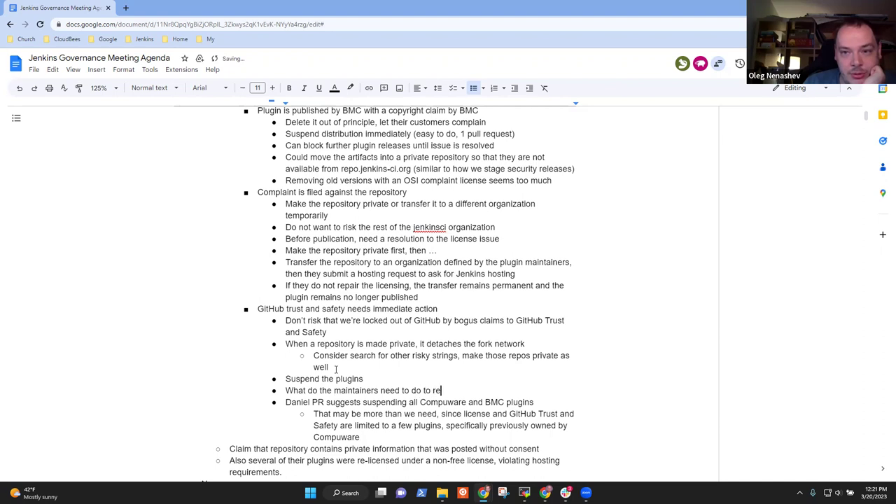
type("store")
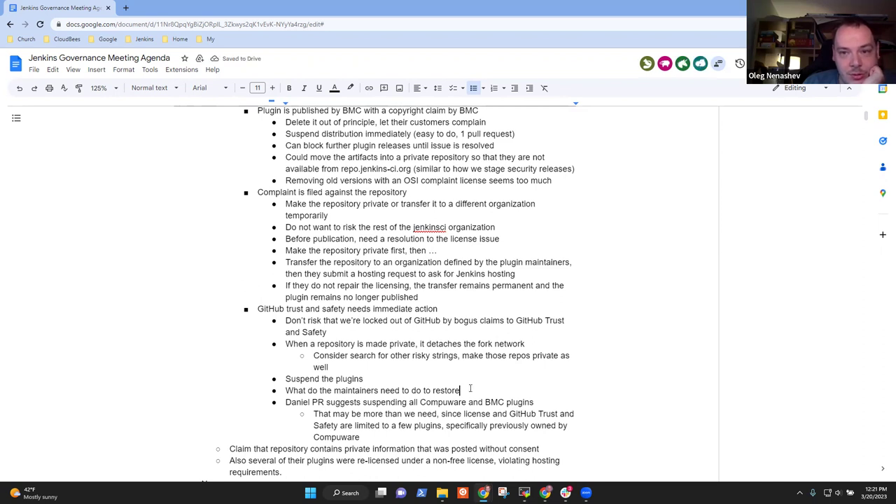
type(" distribution?")
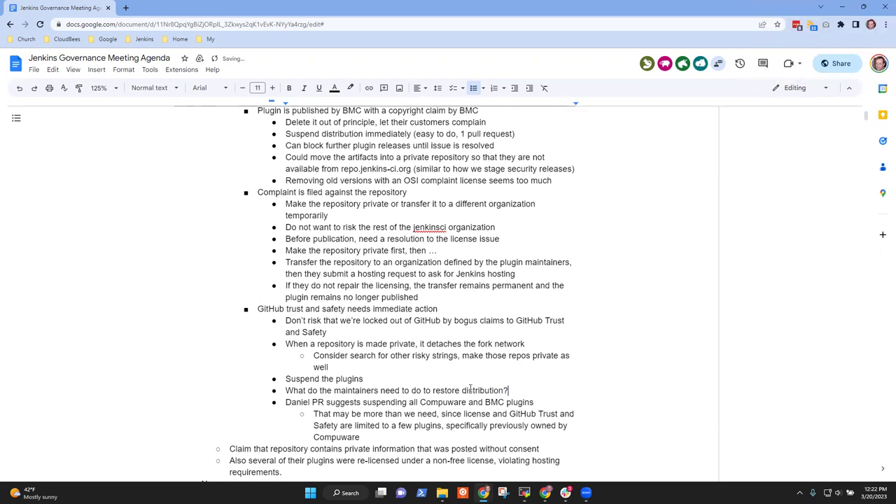
- Copy the question about what maintainers need to do to restore distribution, and delete its sub-bullet
key("shift+Home")
key("ctrl+c")
key("Delete")
key("Delete")
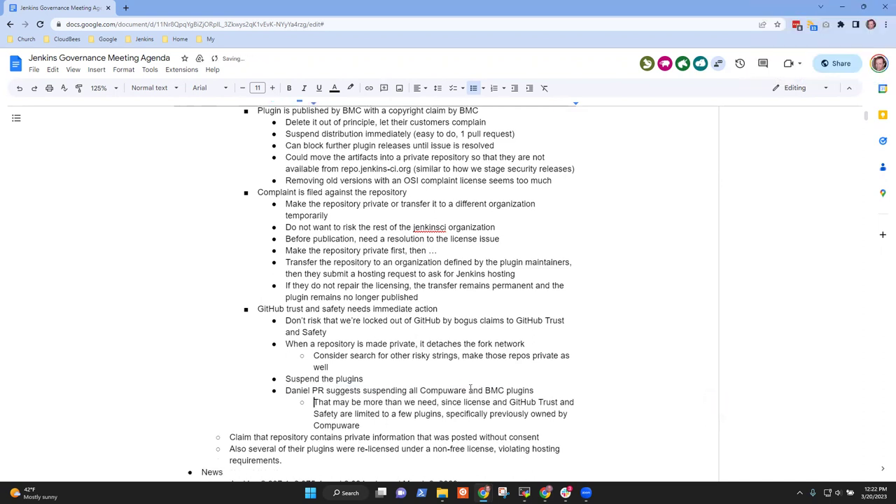
- Paste the copied question about restoring distribution as the last sub-bullet under "GitHub trust and safety needs immediate action"
key("End")
key("Return")
key("ctrl+v")
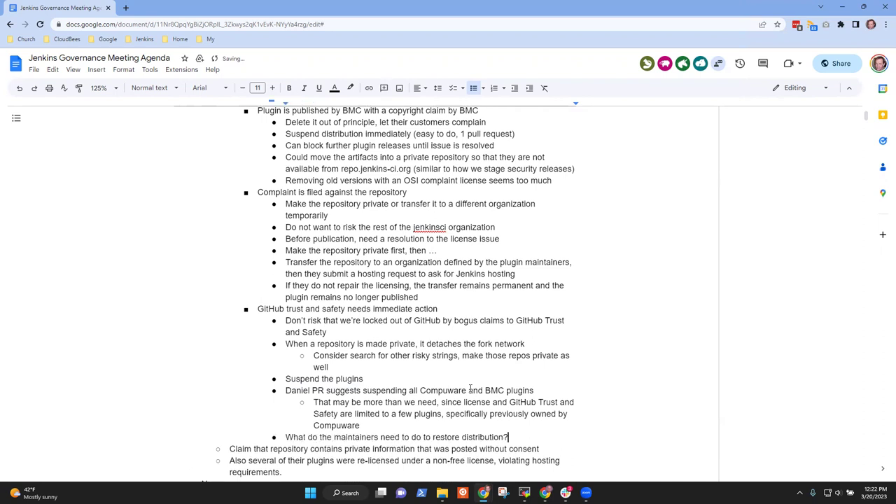
- Add the nested bullet "Active confirmation that other repositories are approved" under the question about restoring distribution
key("Return")
key("Tab")
type("Active")
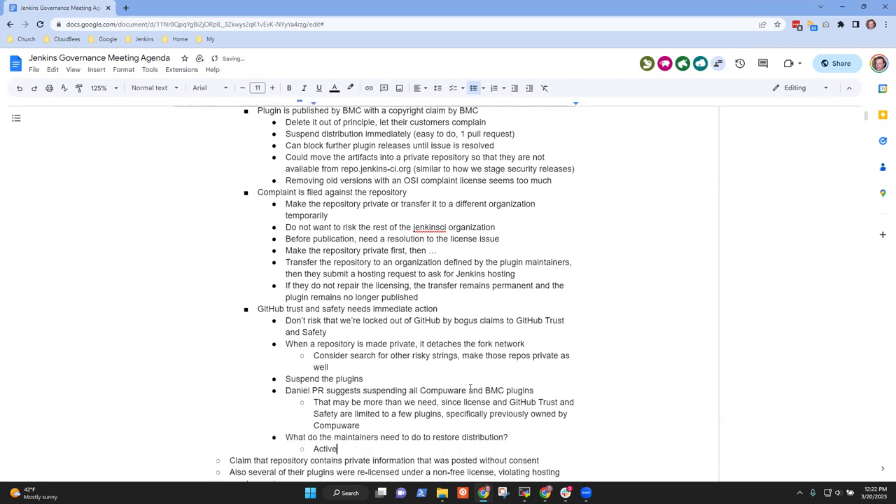
type(" confirmation that ")
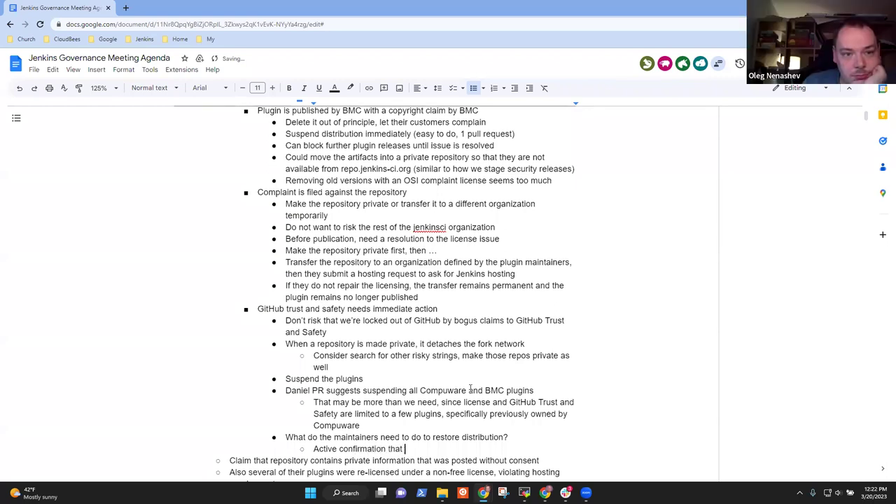
type("other reposit")
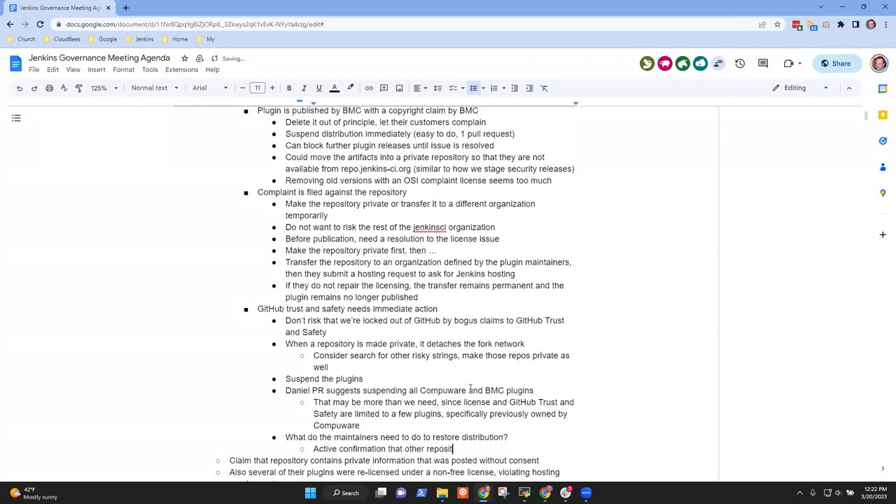
type("ories are")
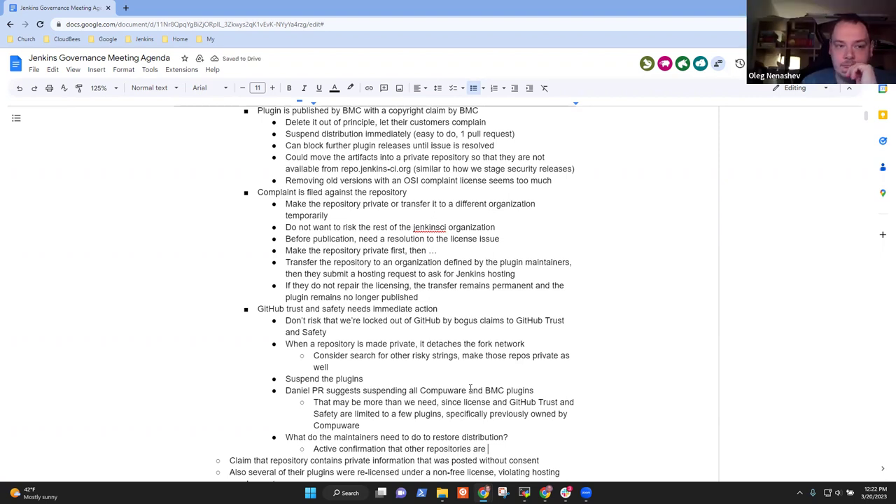
type(" approved")
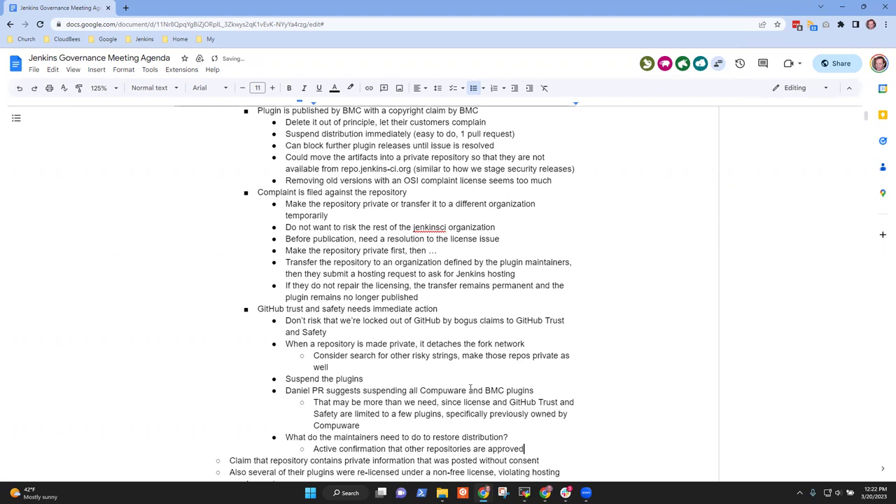
type(" for dis")
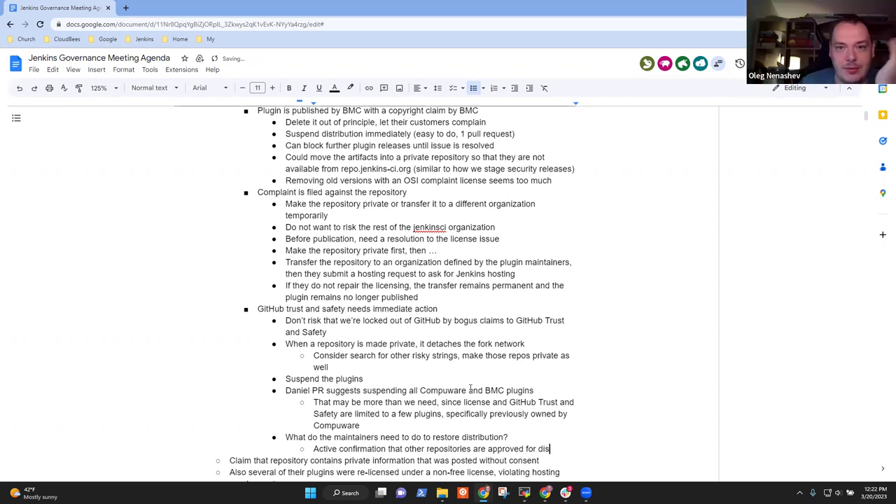
type("tribution")
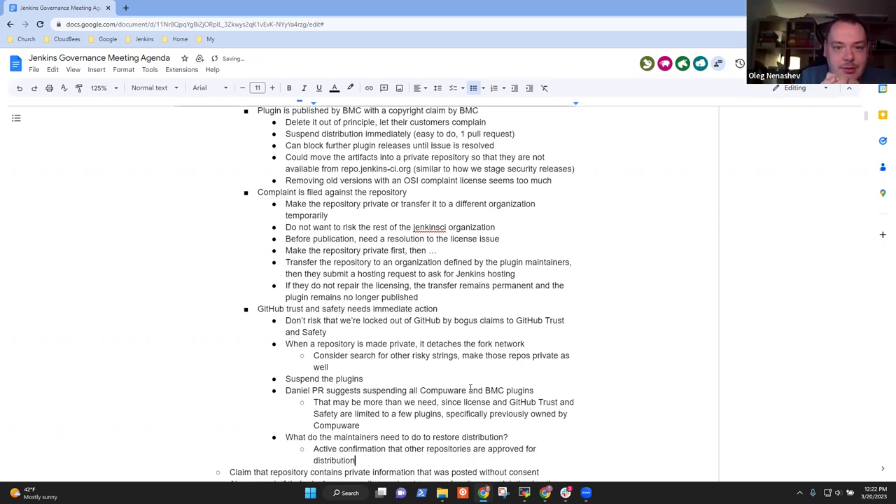
key("ctrl+BackSpace")
key("ctrl+BackSpace")
key("BackSpace")
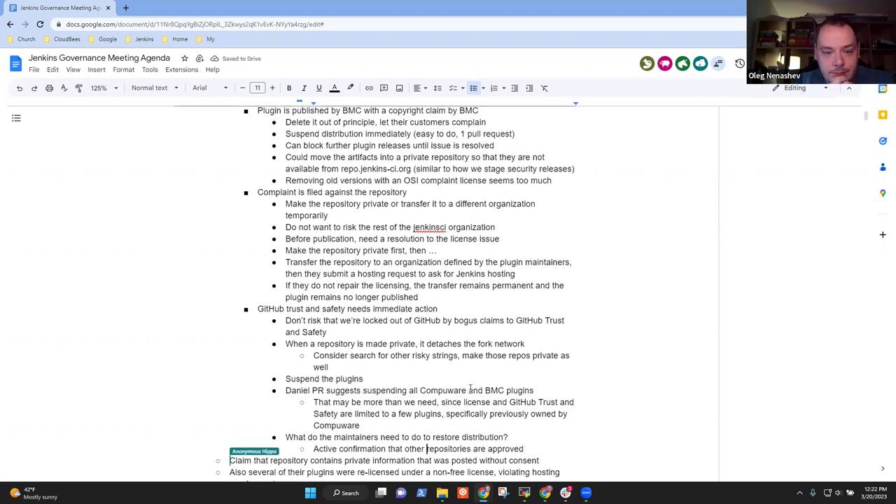
- Insert "BMC" before "repositories" in the nested bullet about active confirmation
key("ctrl+Left")
key("ctrl+Left")
key("ctrl+Left")
type("BM")
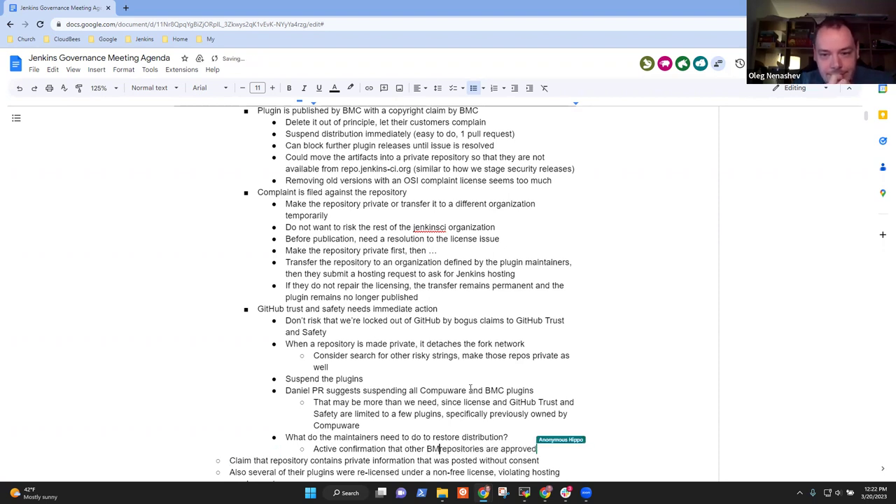
type("C")
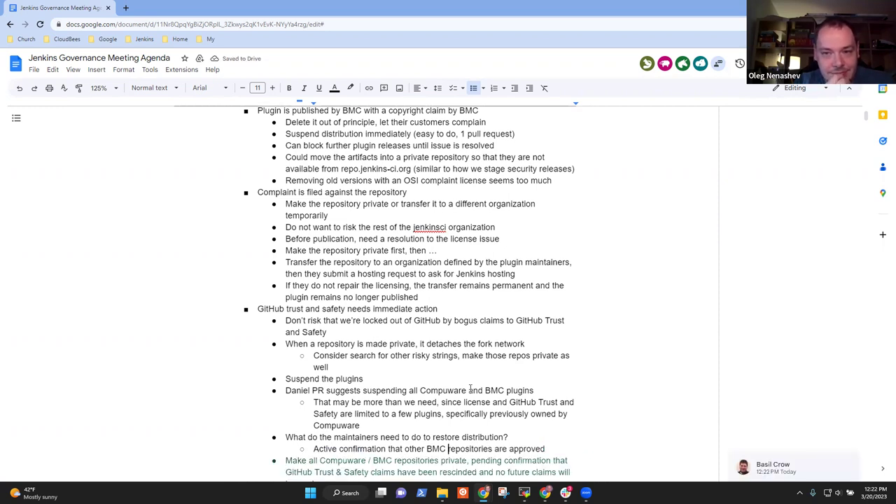
- Add the bullet "Three proposals for discussion" above the suggested proposals, one level higher so that they sit beneath it
scroll(319, 319, "down", 3)
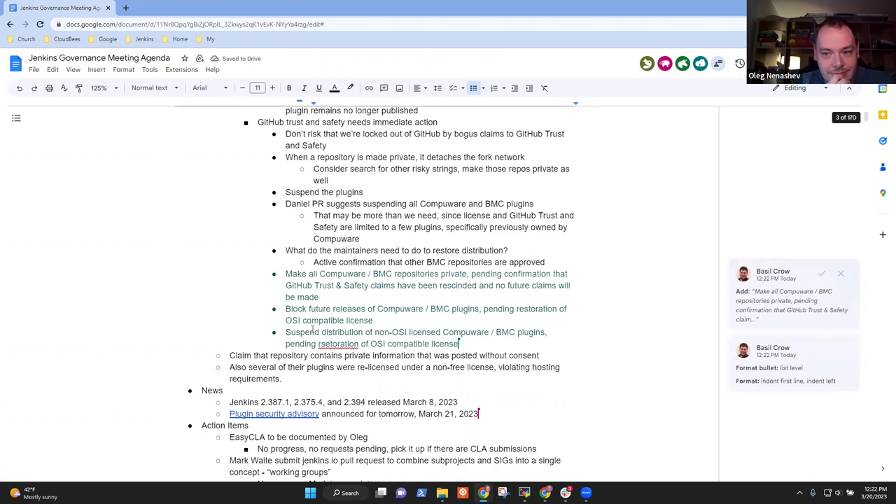
left_click(368, 285)
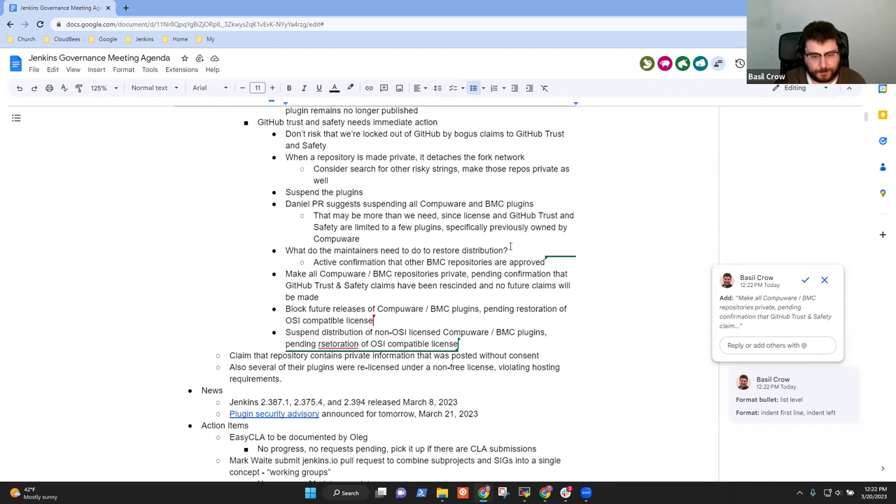
left_click(546, 262)
key("Return")
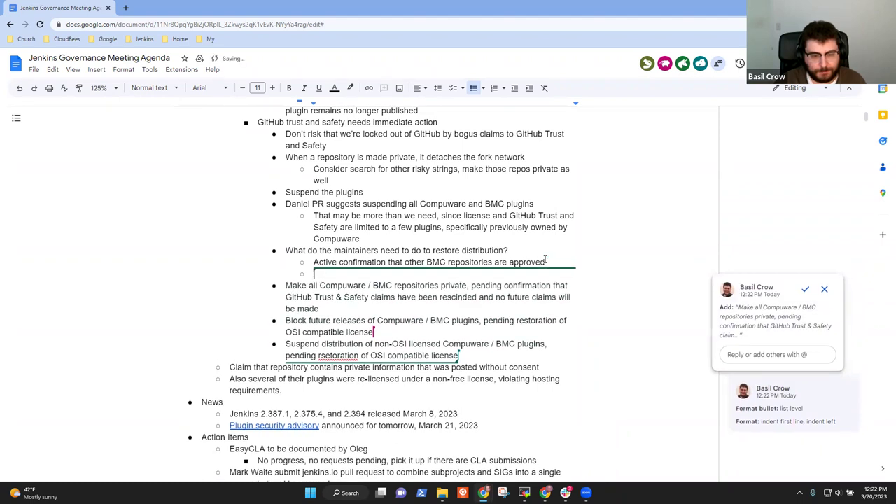
key("shift+Tab")
key("shift+Tab")
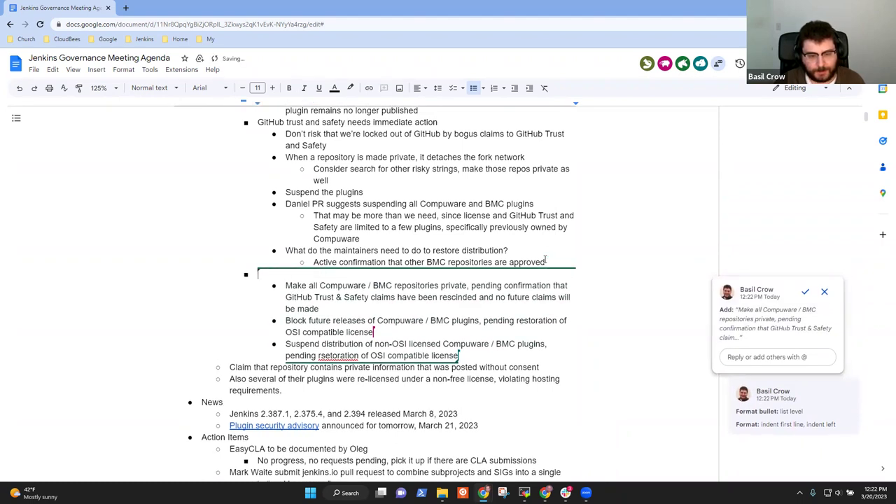
type("Three proposals for discussion")
key("Down")
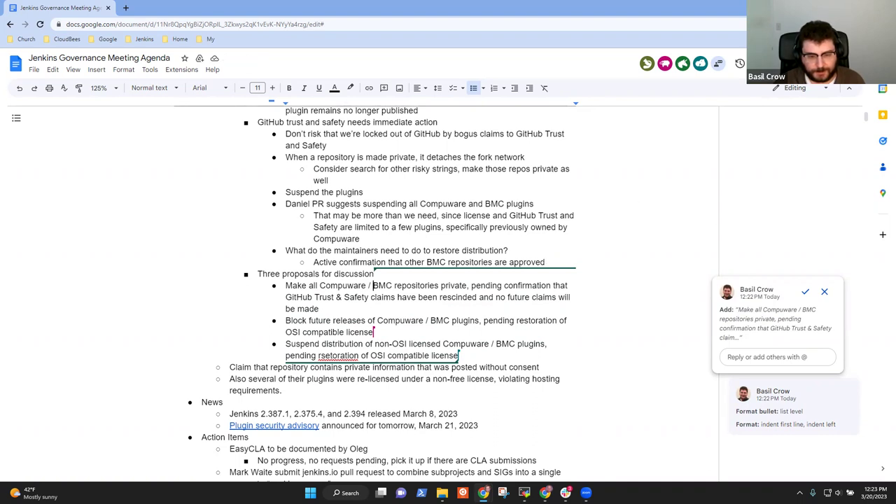
- Accept the suggested addition of the three Compuware / BMC proposals and the suggested bullet formatting on the last one
left_click(806, 293)
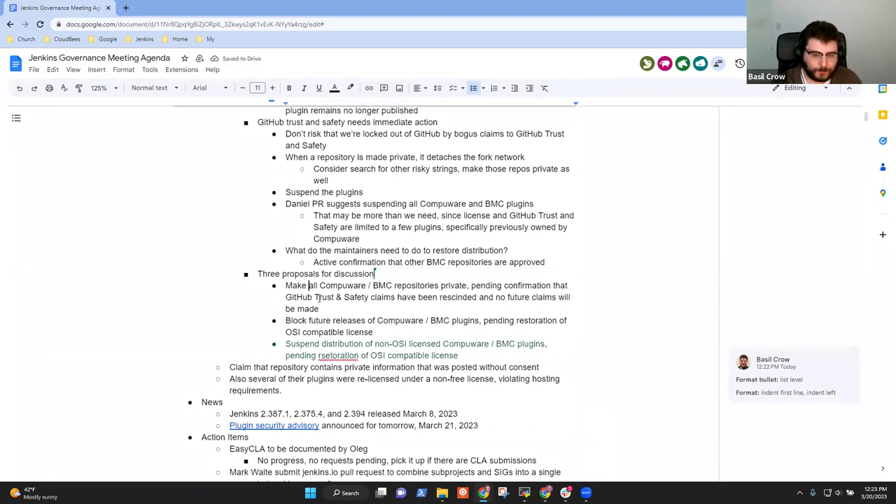
key("Home")
key("ctrl+shift+Right")
key("ctrl+shift+Right")
key("ctrl+shift+Right")
key("ctrl+shift+Right")
key("ctrl+shift+Right")
key("ctrl+shift+Right")
left_click(317, 298)
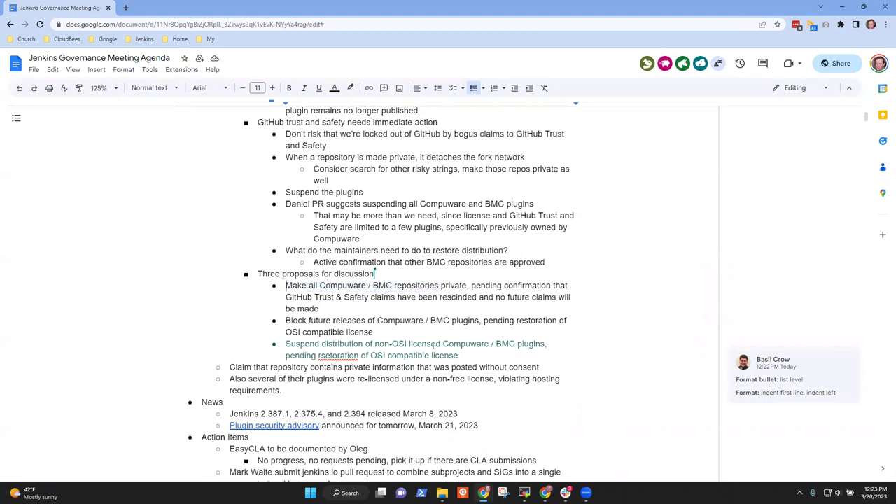
left_click(432, 344)
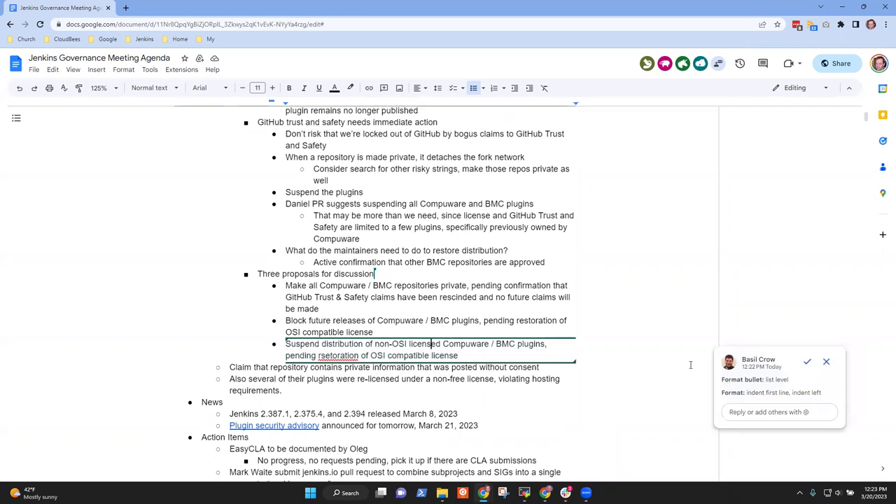
left_click(806, 362)
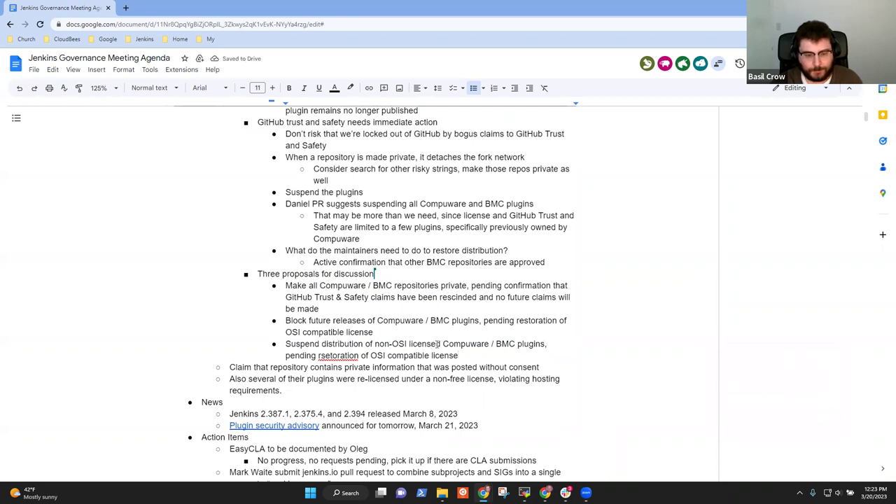
- Correct the misspelled word in the suspend-distribution proposal to "restoration"
key("ctrl+Left")
key("ctrl+Left")
key("ctrl+Left")
key("ctrl+Left")
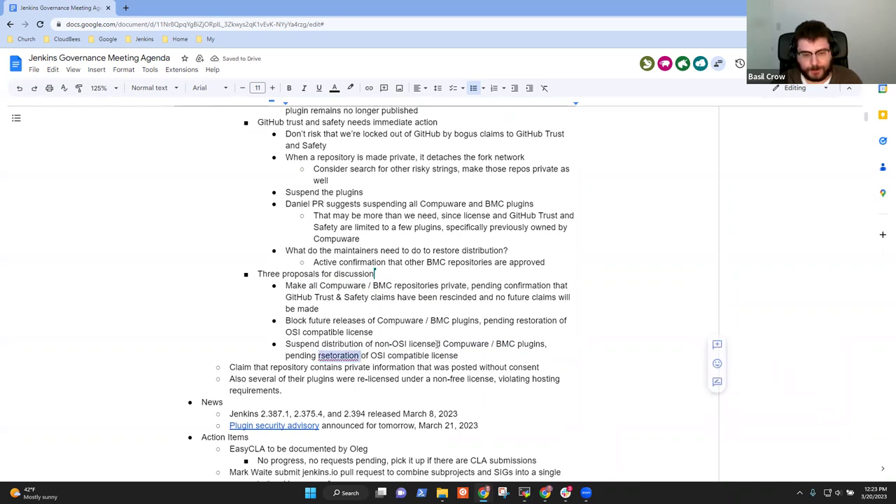
key("ctrl+shift+Left")
type("restoration")
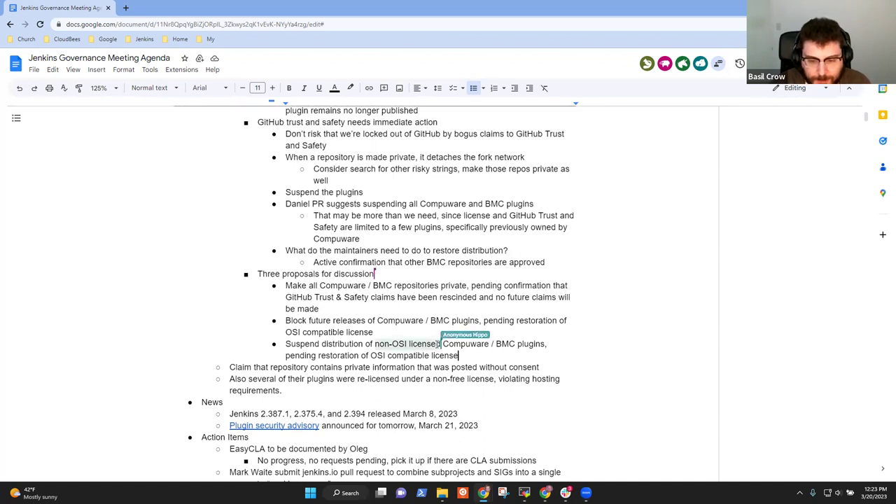
- Start a new proposal bullet with "Remove all" below the suspend-distribution proposal
type("all")
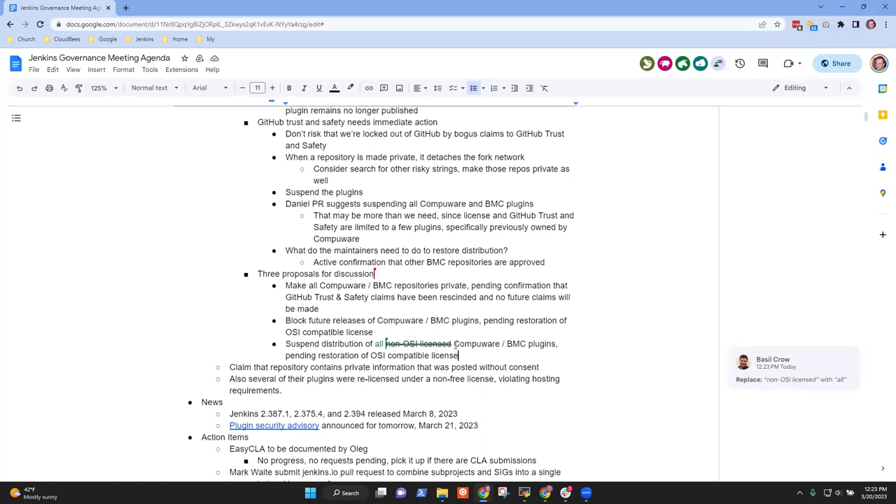
left_click(423, 343)
left_click_drag(285, 344, 308, 367)
key("Up")
key("End")
key("Return")
type("Remove ")
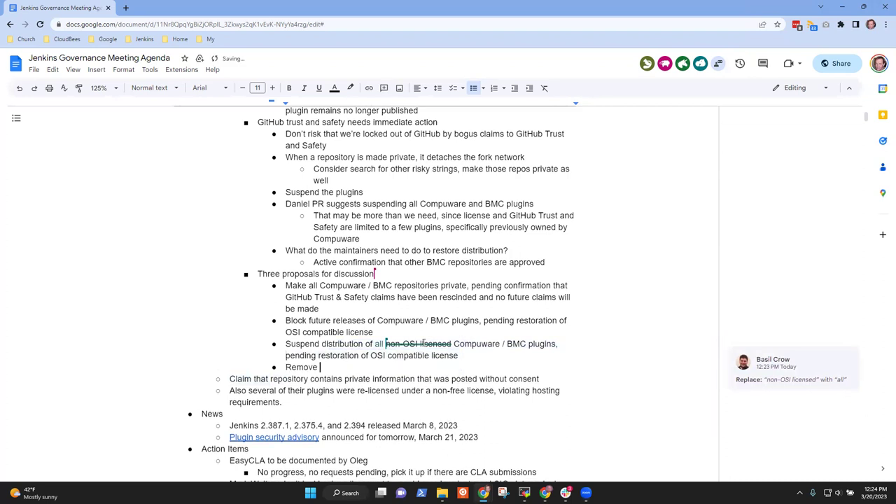
type("all")
- Copy "Compuware / BMC plugins" from the suspend-distribution proposal to the end of the "Remove all" bullet
key("Up")
key("Up")
key("End")
key("ctrl+Left")
key("ctrl+shift+Right")
key("ctrl+shift+Right")
key("ctrl+shift+Right")
key("ctrl+shift+Right")
key("ctrl+c")
key("Down")
key("Down")
key("ctrl+v")
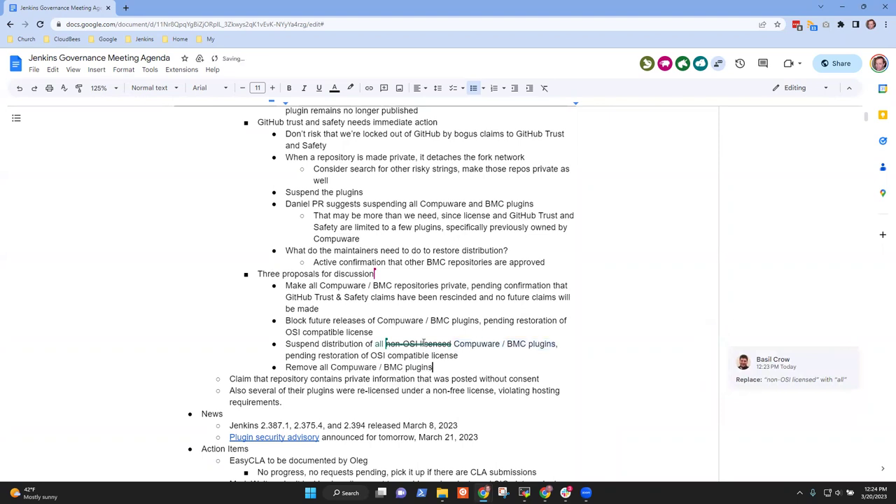
- Complete the removal proposal with "from artifact repository", and accept the suggestion replacing "non-OSI licensed" with "all" in the suspend-distribution proposal
key("BackSpace")
type("from artifact repository")
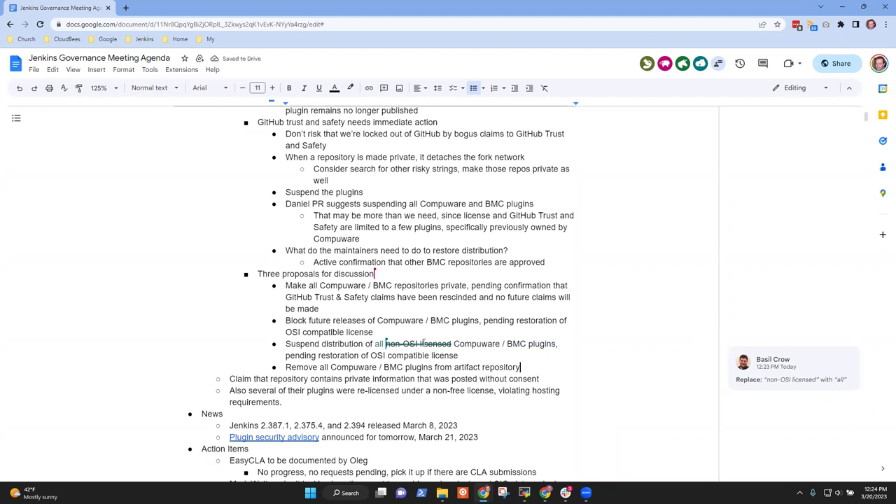
type(" (")
key("BackSpace")
key("BackSpace")
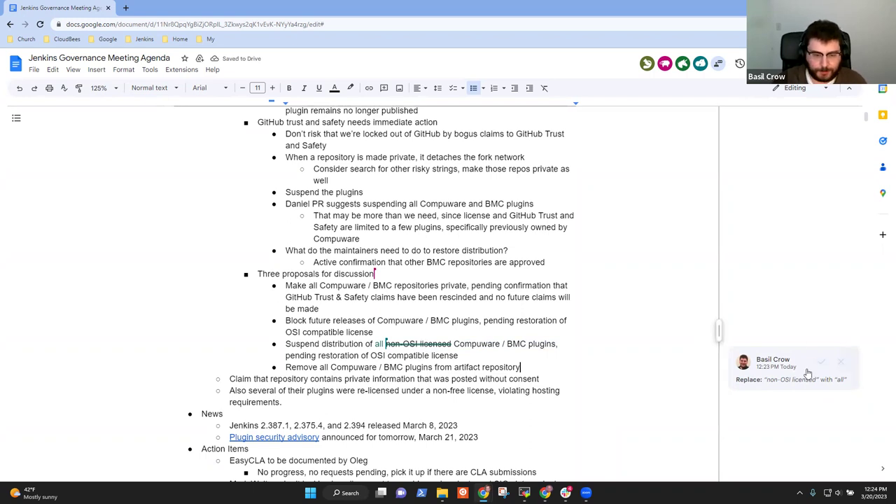
left_click(822, 361)
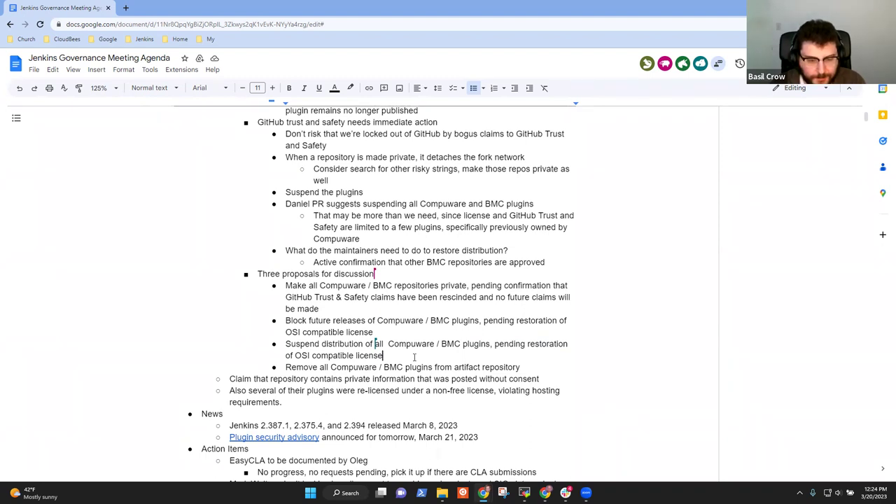
- Add the nested bullet "Alternative 1 - remove all" under the suspend-distribution proposal
key("Return")
key("Tab")
type("All co")
key("BackSpace")
key("BackSpace")
key("BackSpace")
key("BackSpace")
key("BackSpace")
key("BackSpace")
type("Allernative 1 ")
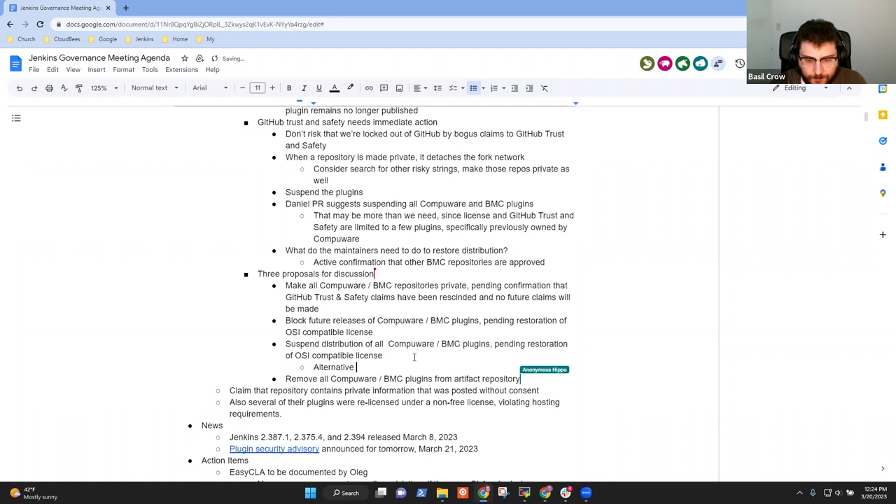
type("- remove all")
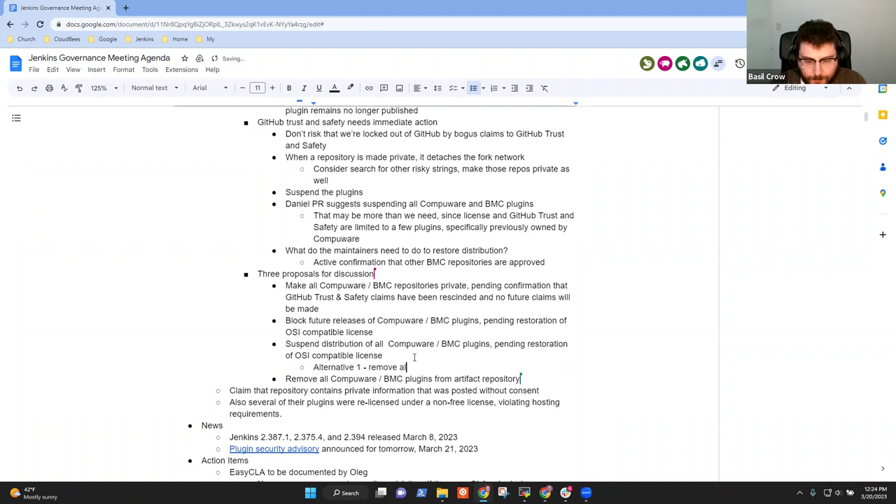
- Add "Alternative 2 - remove non-compliant licensed plugins" below the first alternative, and accept the suggested copy of both alternatives under the artifact repository proposal
key("Return")
type("Alternative")
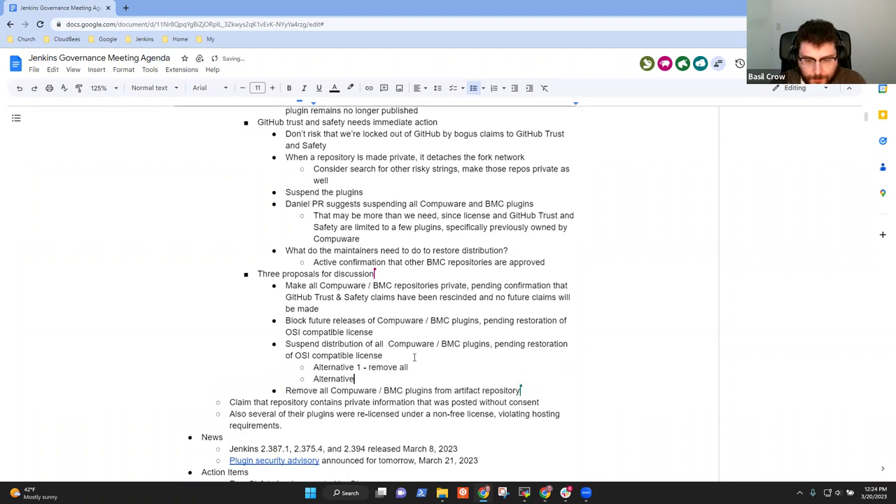
type(" 2 - remove non")
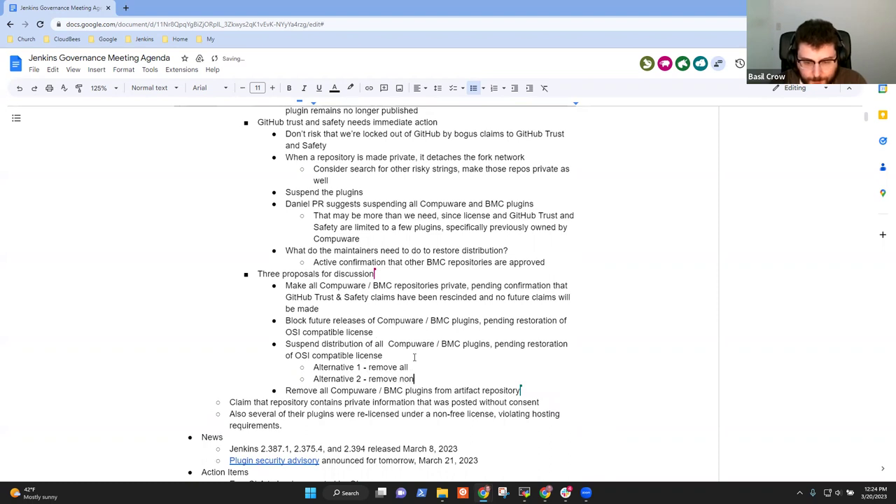
type("-complian")
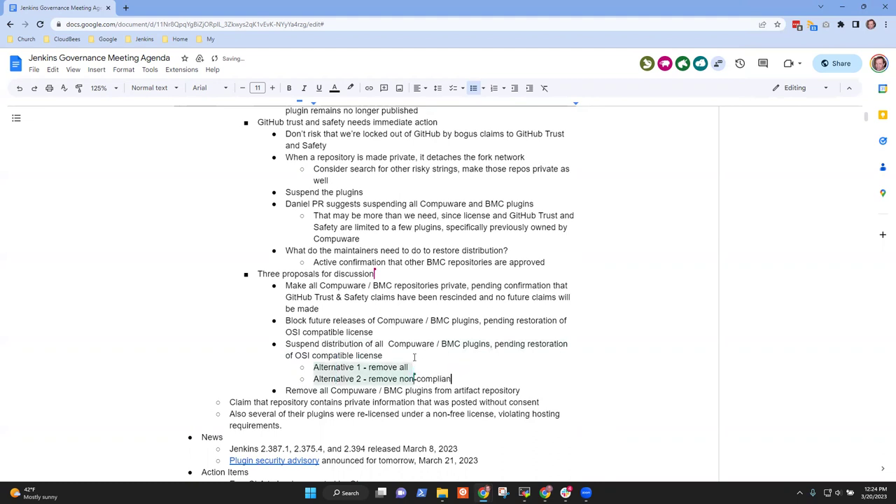
type("t licensed plugins")
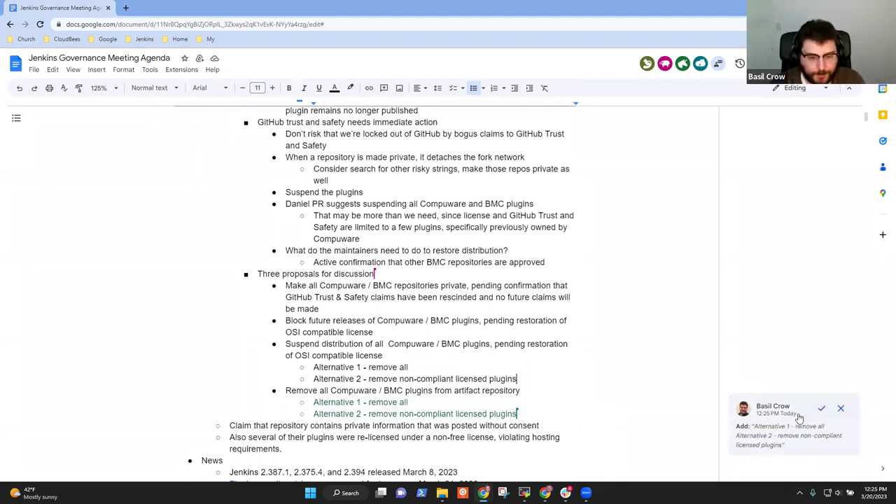
left_click(824, 411)
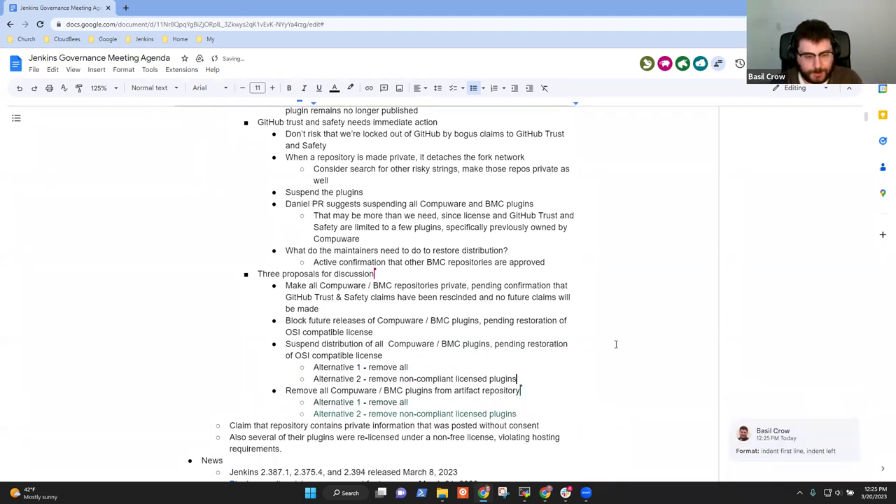
- Accept the suggested nested alternatives and their indent formatting under the proposal to remove plugins from the artifact repository
left_click(821, 430)
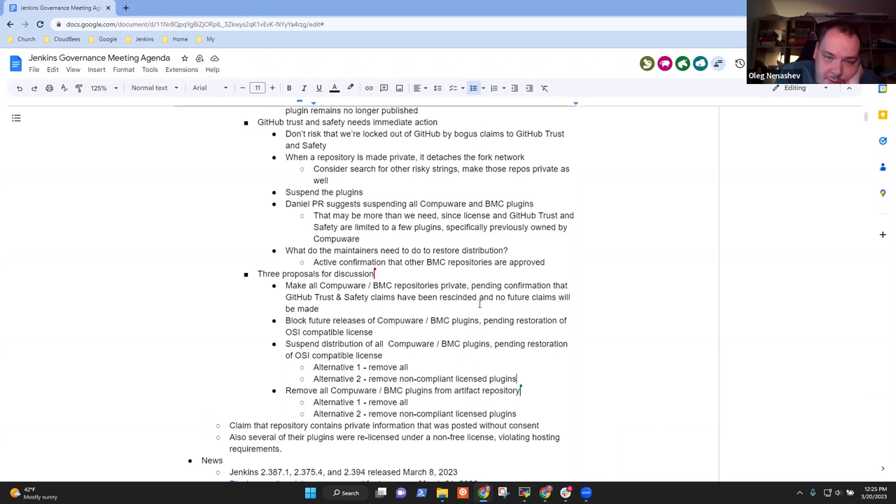
scroll(420, 292, "down", 1)
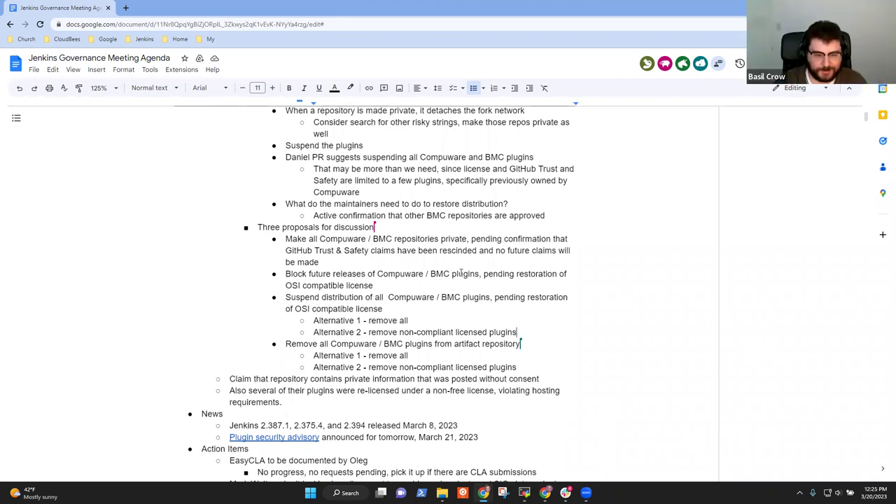
- Highlight the full first proposal, on making all Compuware / BMC repositories private, for the group to review
key("Up")
key("Up")
key("Up")
key("Up")
key("Up")
key("Up")
key("Up")
key("Up")
key("Up")
key("shift+Down")
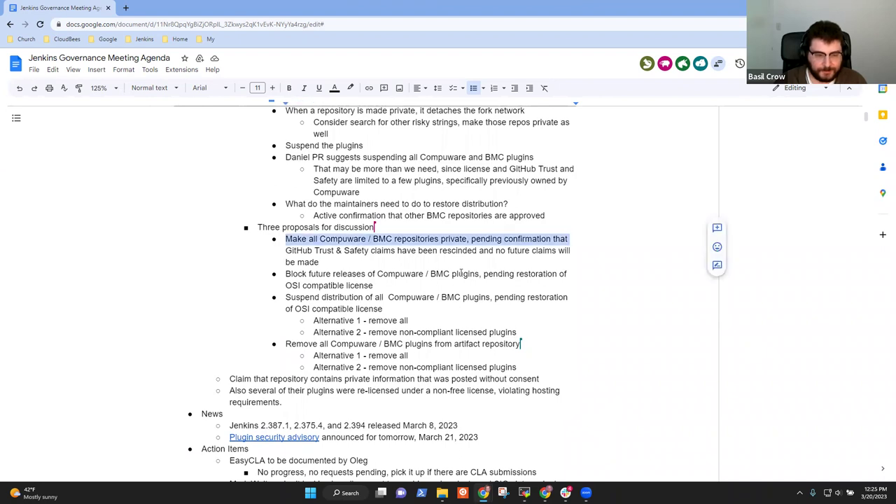
key("shift+Down")
key("shift+Down")
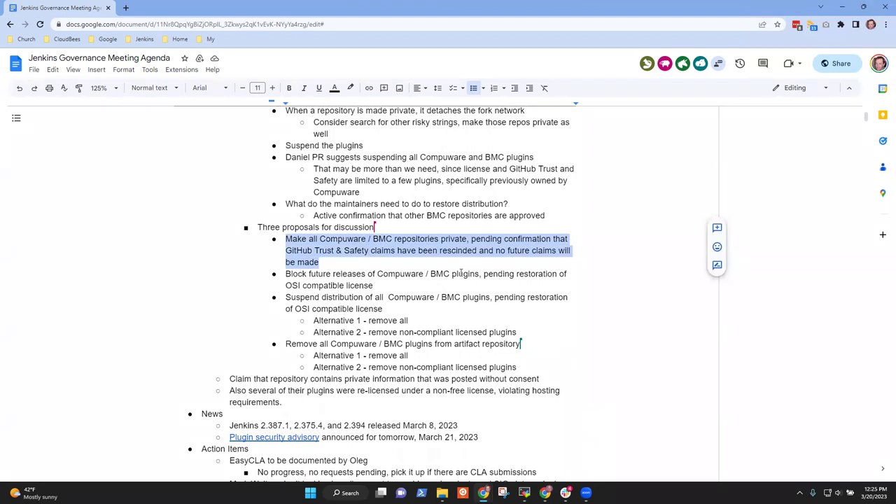
key("Up")
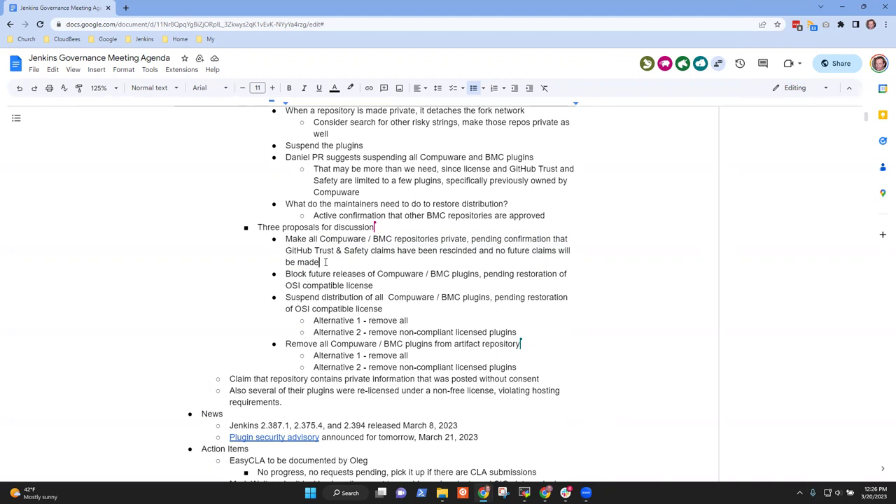
key("Down")
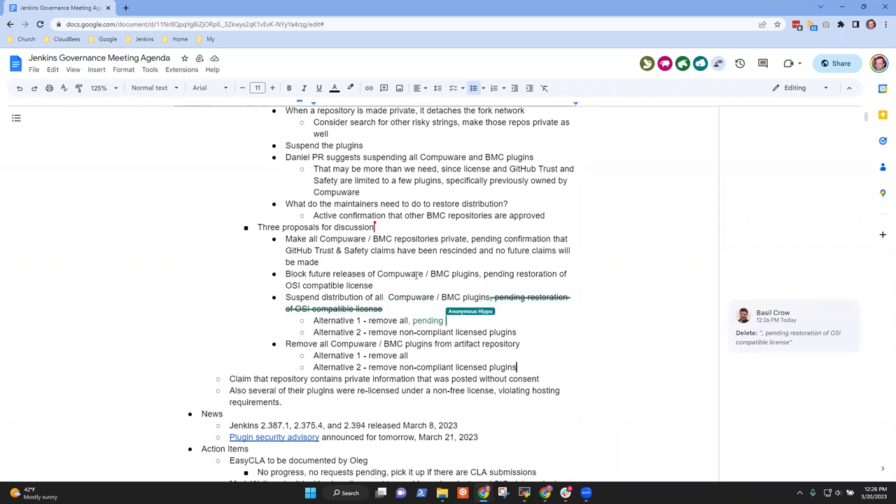
- Accept the suggestions that replace the suspend-distribution proposal's pending clause with separate pending conditions on its two alternatives
mouse_move(813, 294)
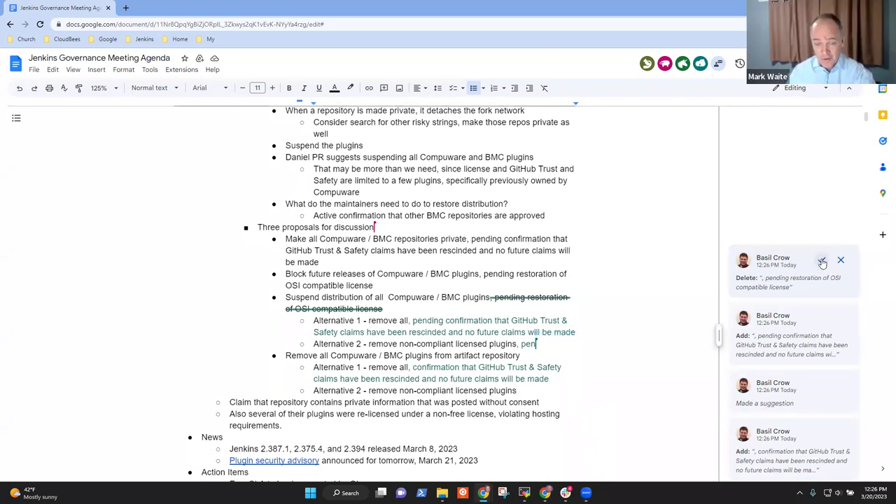
left_click(822, 262)
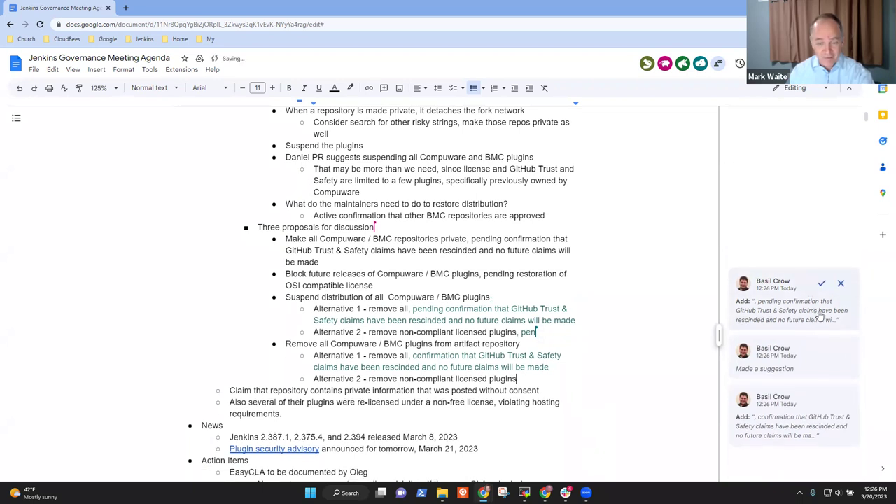
left_click(822, 282)
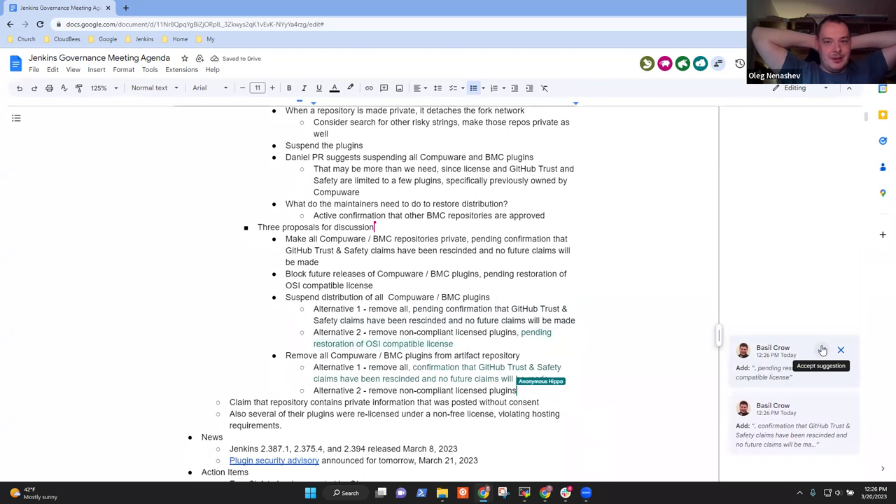
left_click(822, 350)
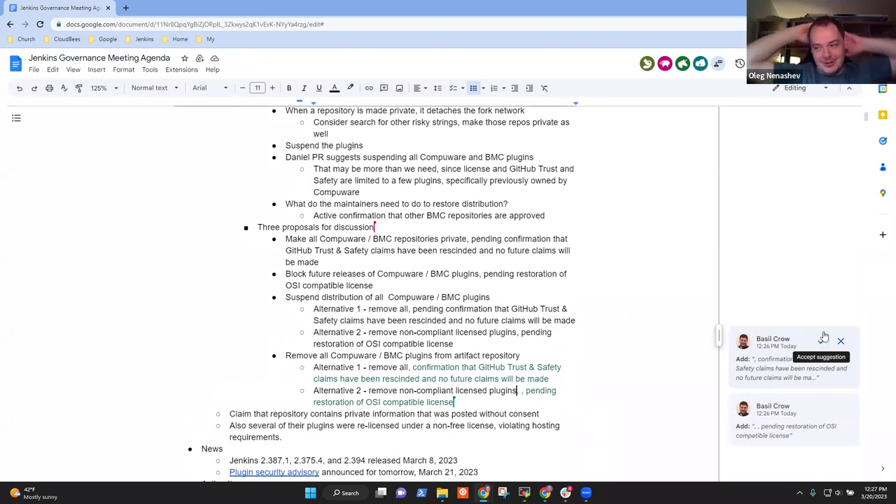
- Accept the suggested conditions on both removal alternatives and the added ", and restoration of OSI compatible license" on each Alternative 1
left_click(822, 343)
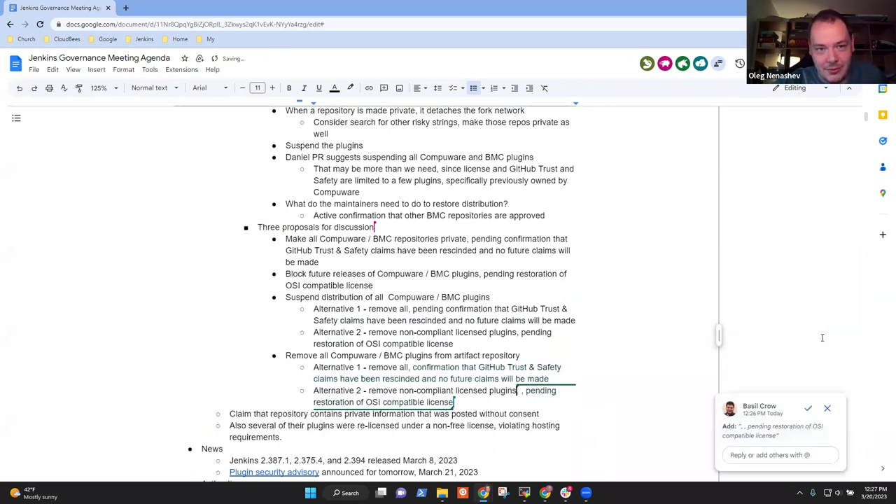
left_click(806, 411)
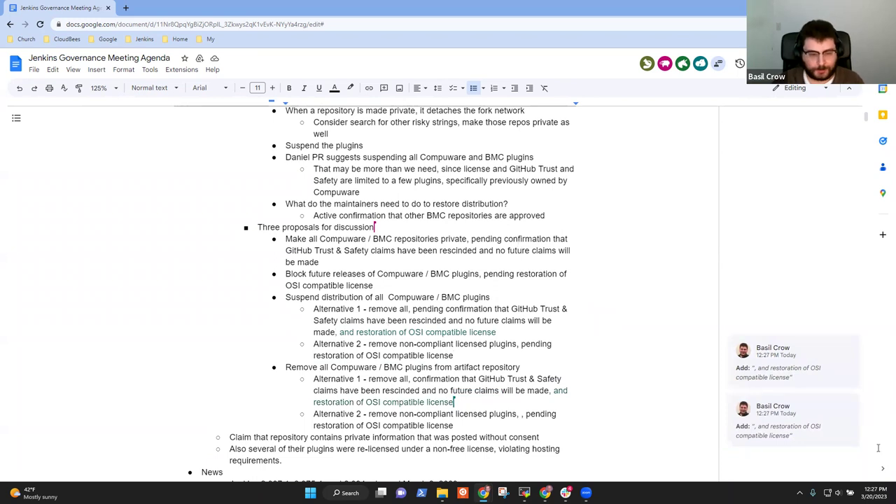
left_click(822, 352)
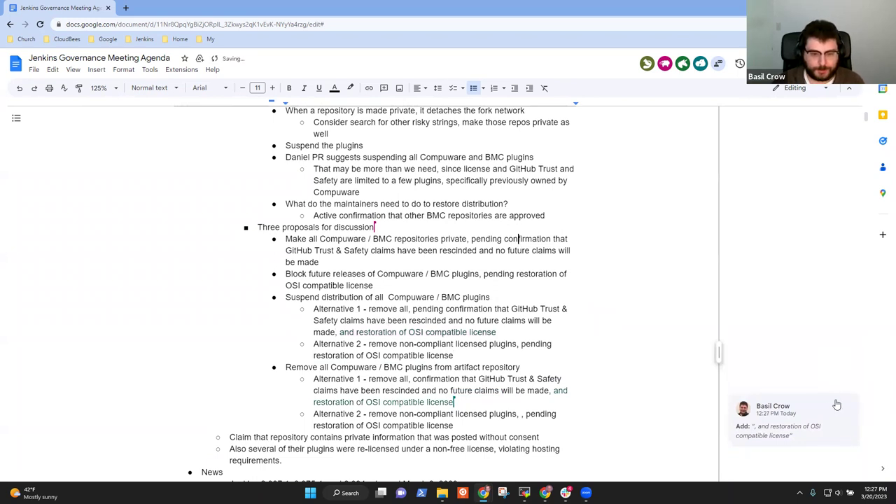
left_click(822, 409)
- Highlight the bullet on making all Compuware / BMC repositories private while it is being discussed
left_click(375, 239)
key("Up")
key("Home")
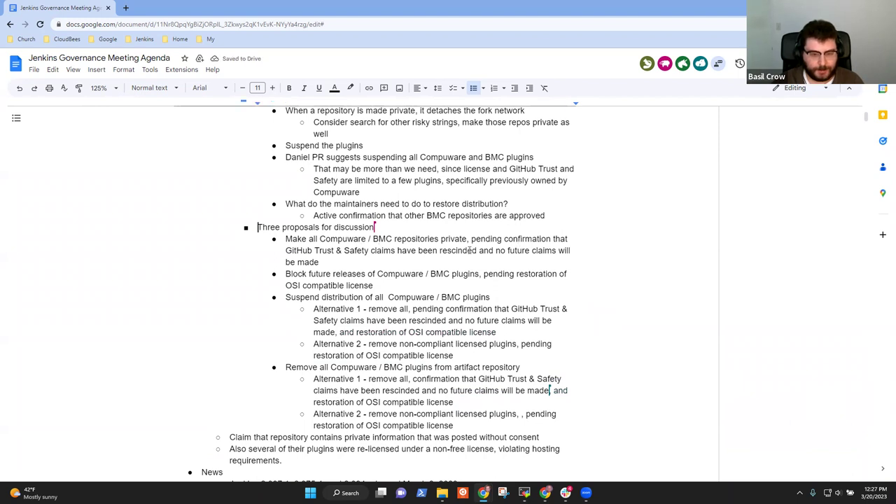
key("ctrl+shift+Down")
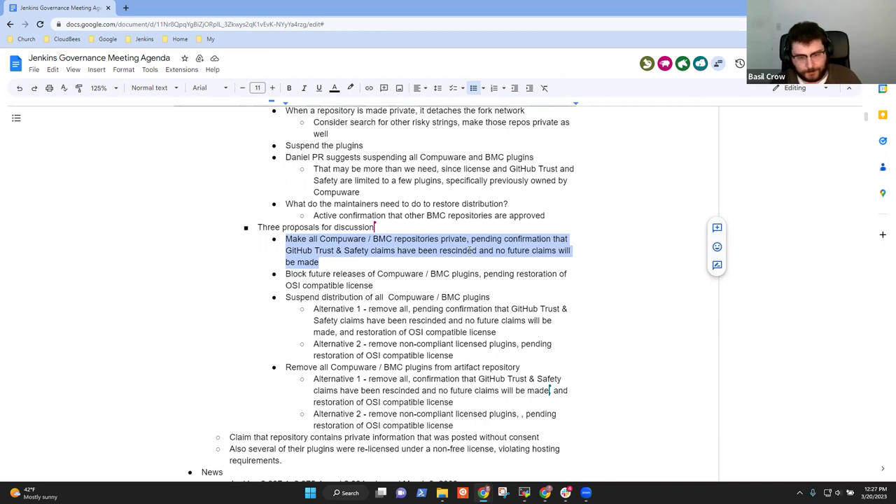
key("Up")
key("Up")
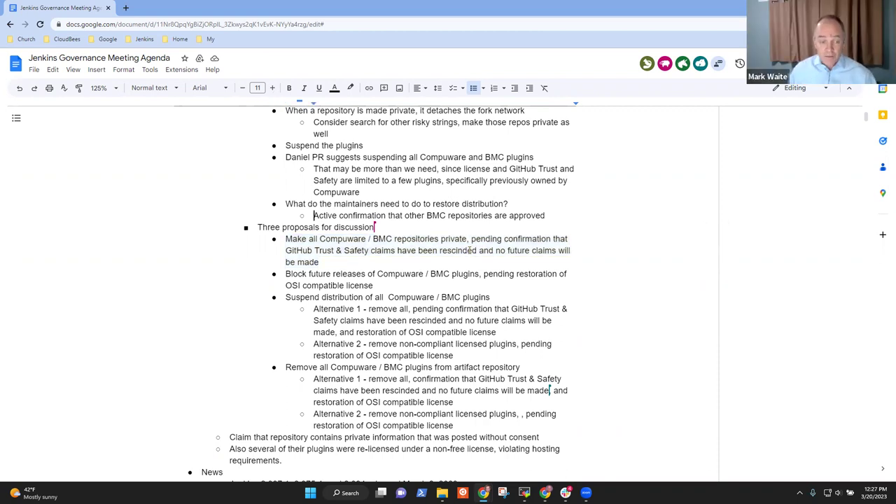
- Duplicate the "Make all Compuware / BMC repositories private" proposal as a new bullet directly above the original
key("shift+Down")
key("shift+Down")
key("shift+Down")
key("ctrl+c")
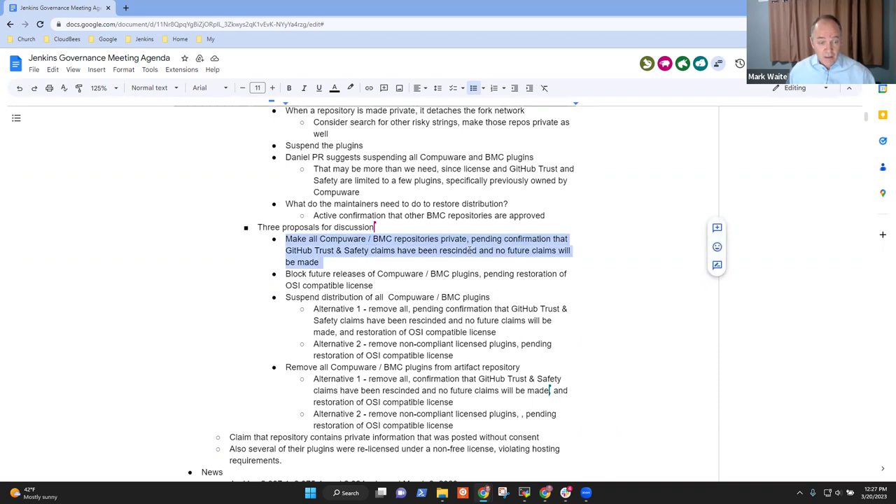
key("Left")
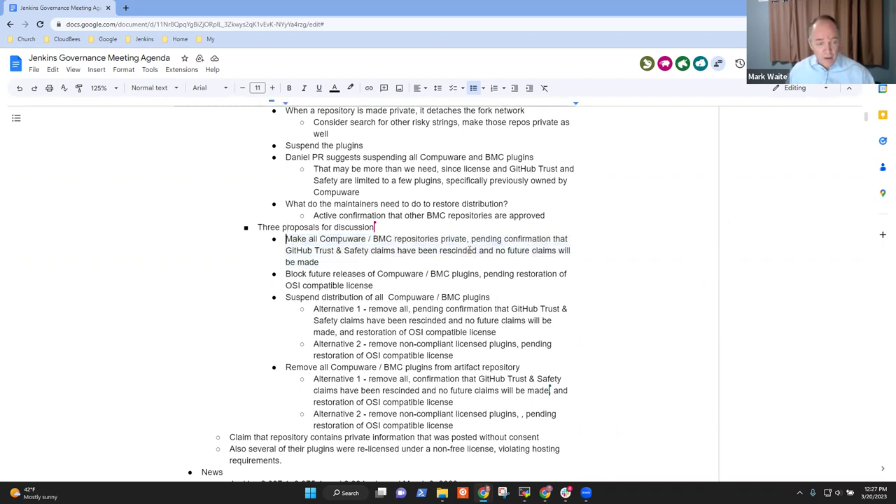
key("Return")
key("Up")
key("ctrl+v")
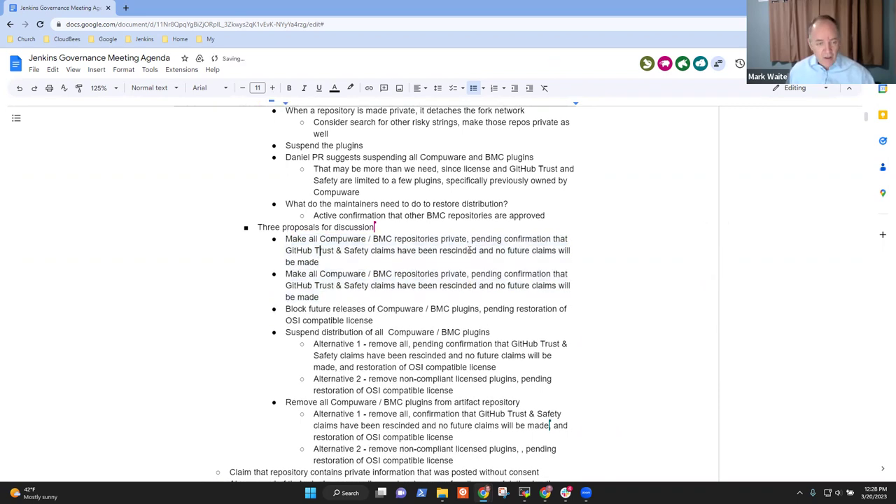
- Reword the start of the duplicated proposal as "Make one Compuware / BMC repository private"
key("Up")
key("Up")
key("ctrl+BackSpace")
type("one")
key("ctrl+Left")
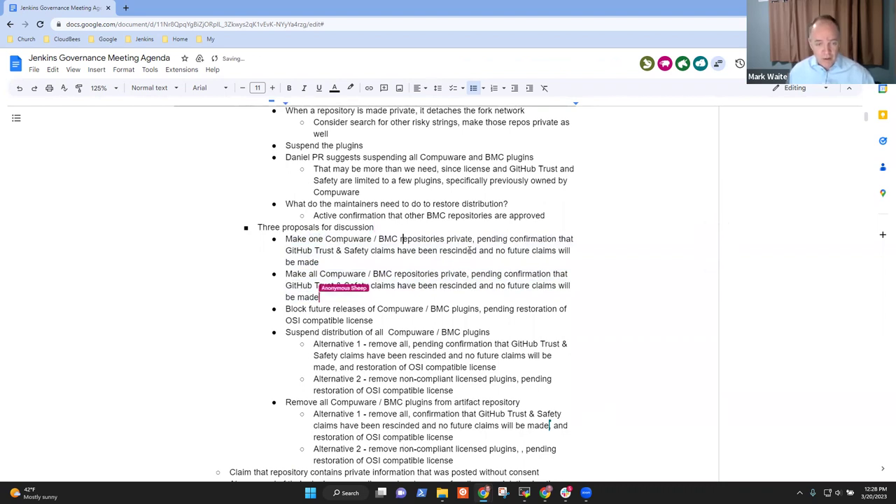
key("Right")
key("Right")
key("Right")
key("Right")
key("Right")
key("Right")
key("Right")
key("Right")
key("Right")
key("Right")
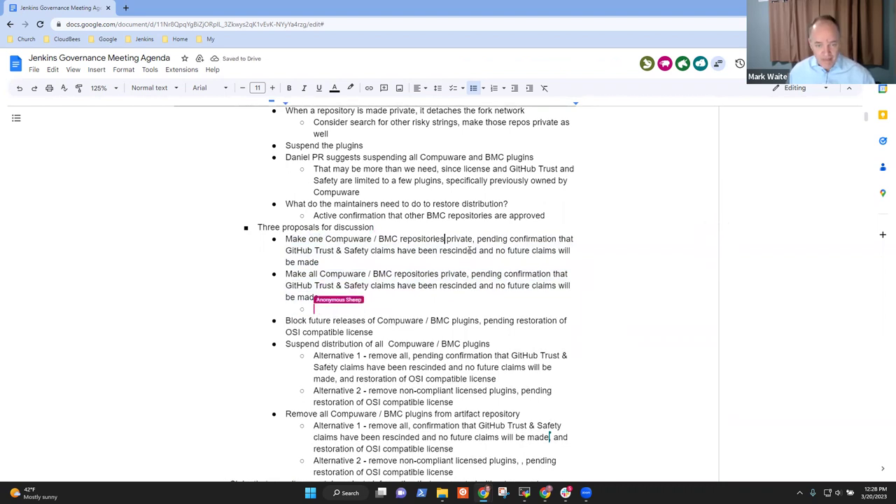
key("Delete")
key("Delete")
key("BackSpace")
type("y common-configuration")
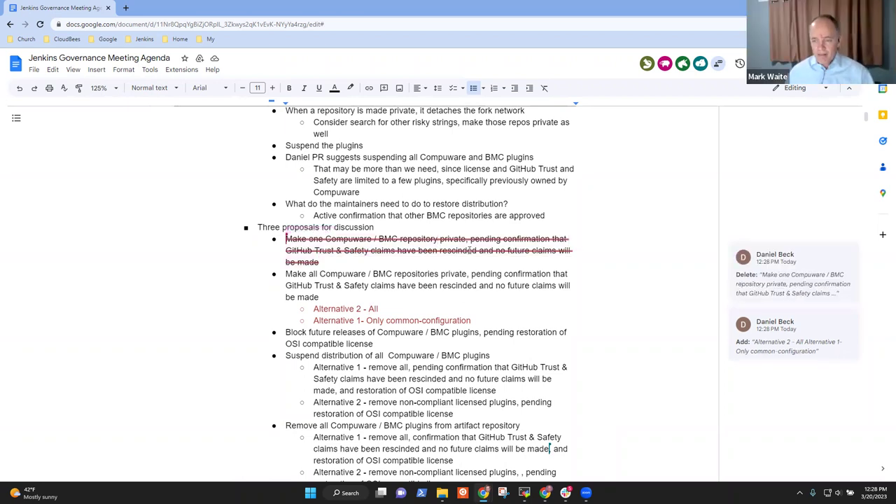
- Accept the suggested deletion of the single-repository proposal, remove its empty bullet, and accept the suggested "All" and "Only common-configuration" alternatives
mouse_move(839, 260)
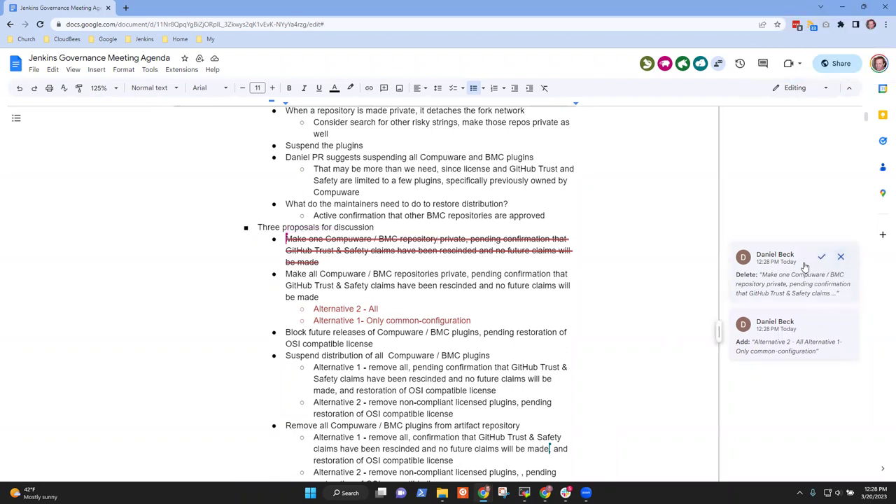
left_click(822, 256)
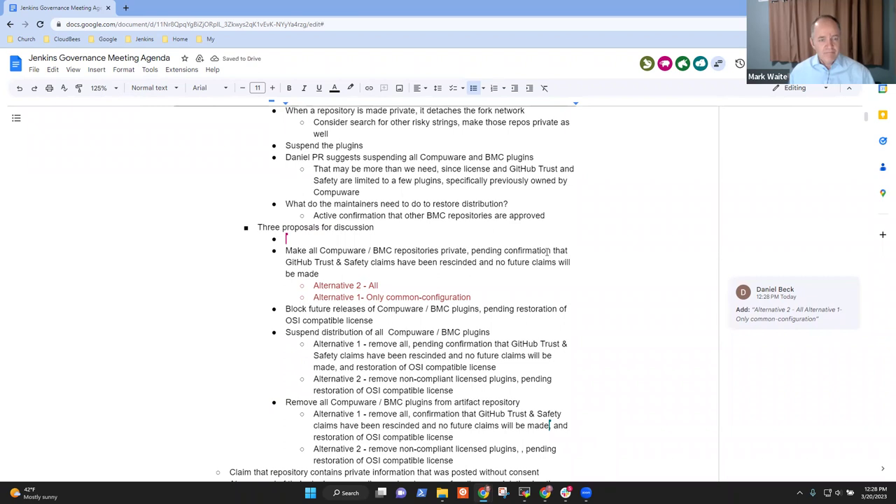
key("Delete")
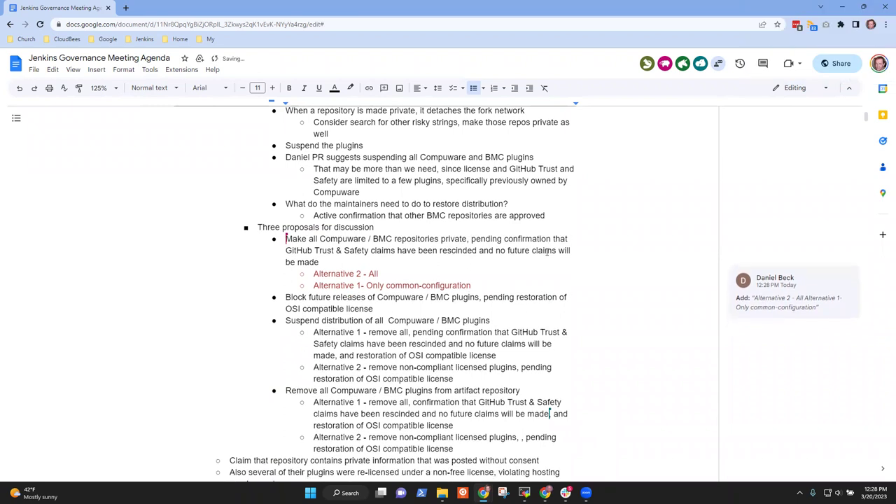
left_click(821, 283)
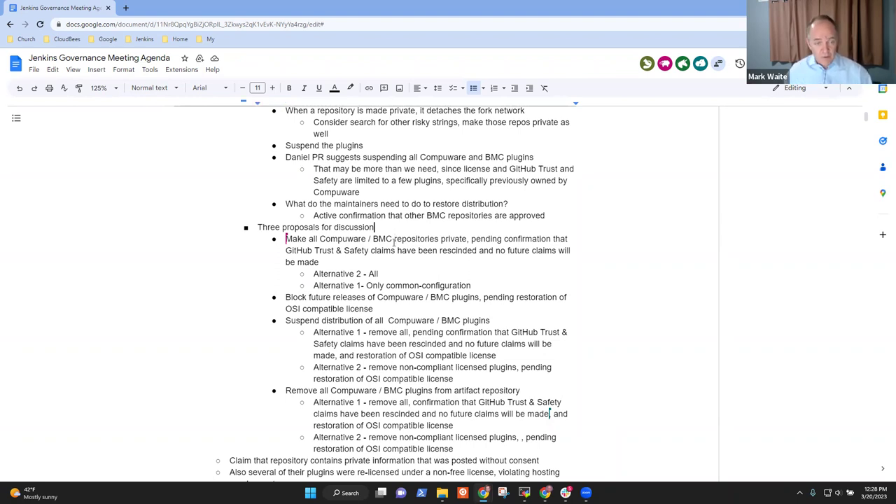
- Change the heading "Three proposals for discussion" to "Proposals for discussion"
key("Left")
key("Right")
key("shift+Home")
type("P")
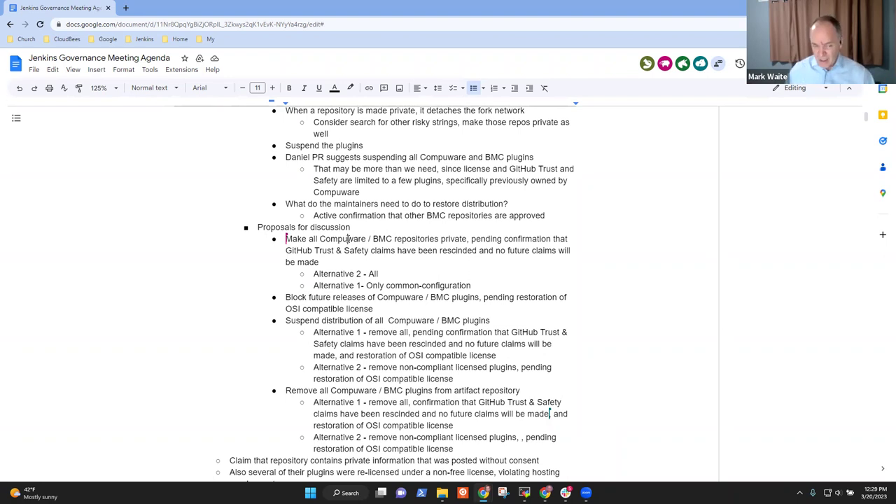
- Highlight the private-repositories proposal together with its two alternatives for the group to review
key("shift+Down")
key("shift+Down")
key("shift+Down")
key("shift+Down")
key("Up")
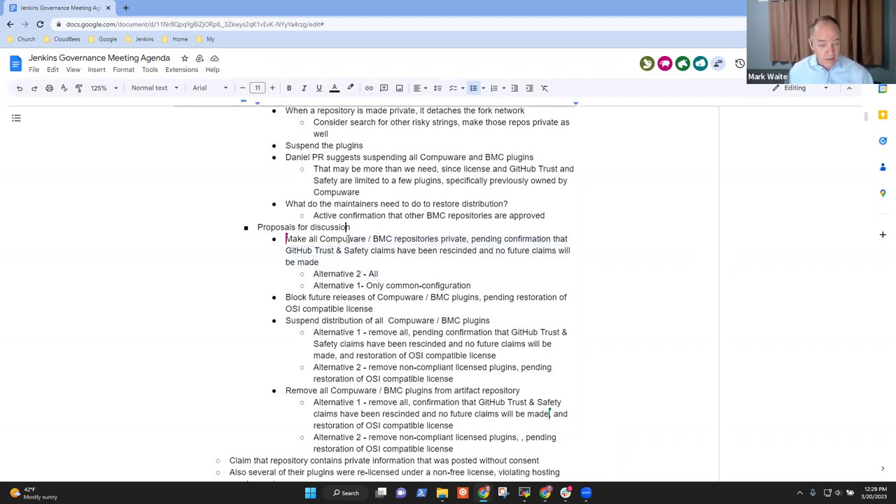
key("Right")
key("shift+Down")
key("shift+Down")
key("shift+Down")
key("shift+Down")
key("shift+Down")
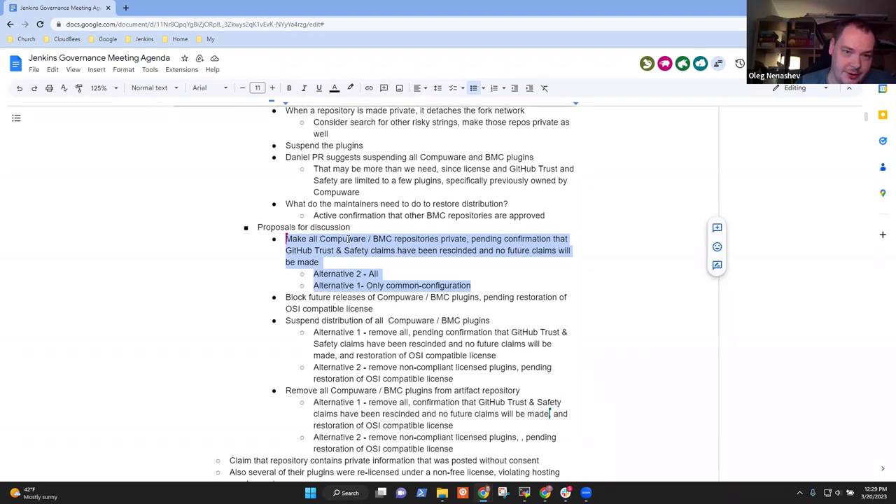
- Add the nested bullet "Alternative 3 - Take any plugins with" below the "Only common-configuration" alternative
key("Right")
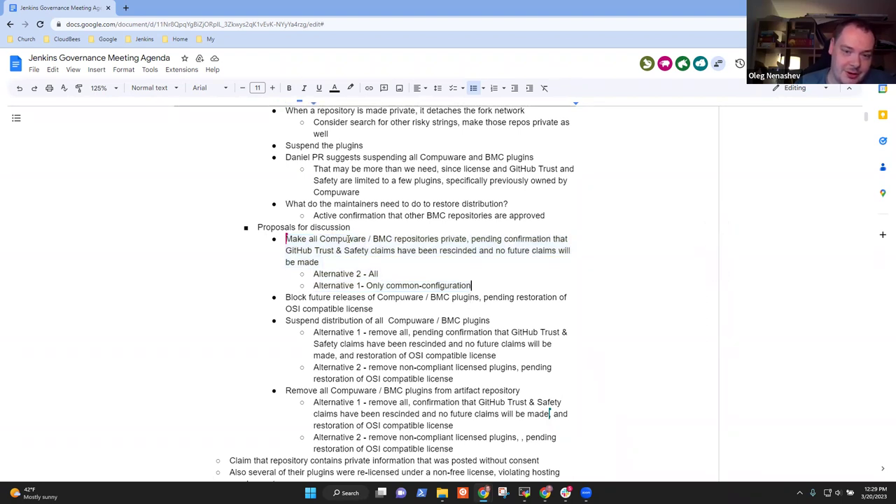
key("Return")
type("Alternat")
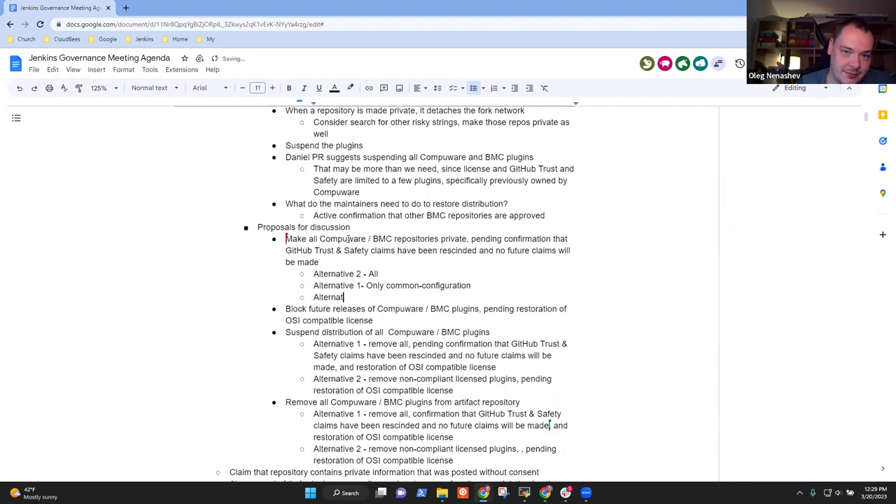
type("ive 3 - ")
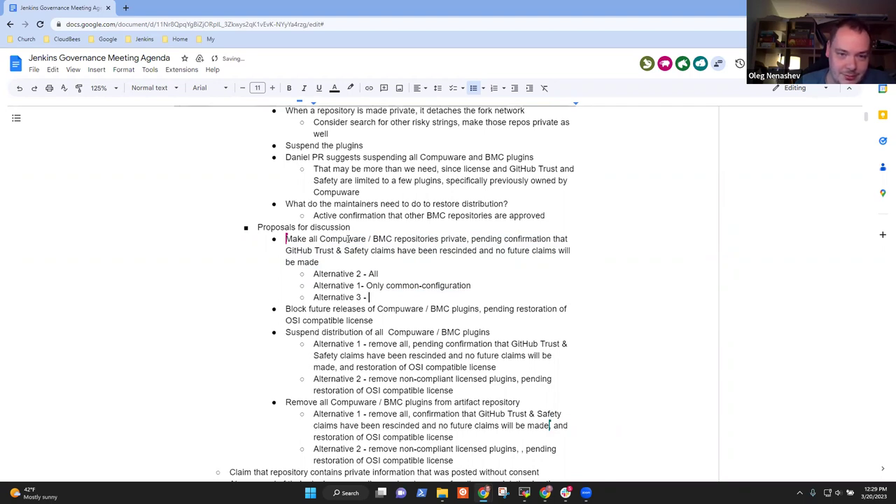
type("Take any plugins with")
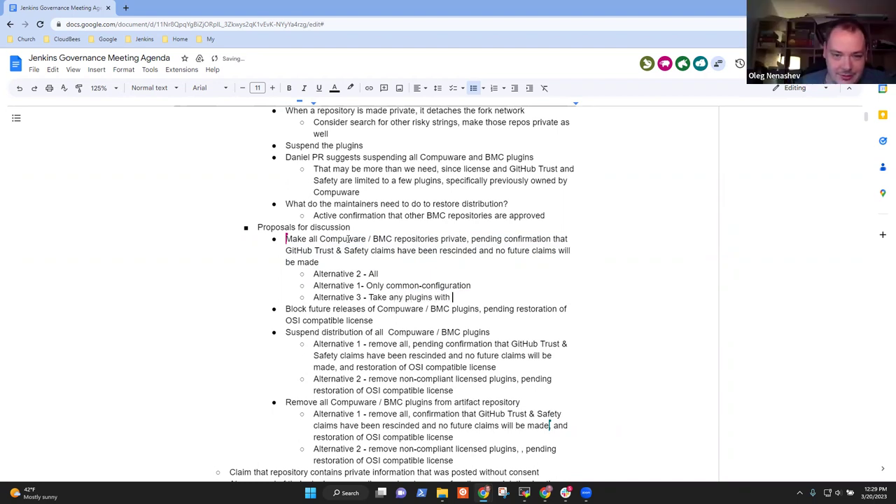
type(" incorre")
key("ctrl+BackSpace")
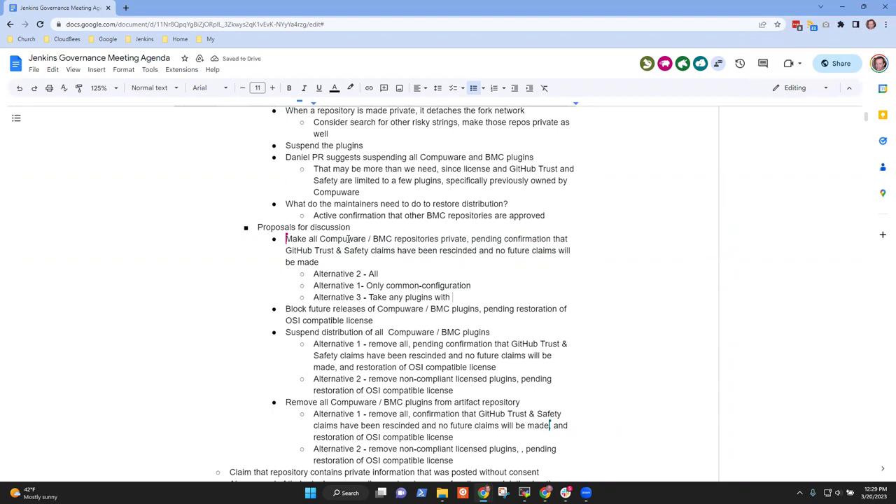
- Reword Alternative 3 under the make-repositories-private proposal as "Any plugins that would match the complaint"
key("ctrl+BackSpace")
type("that would match the")
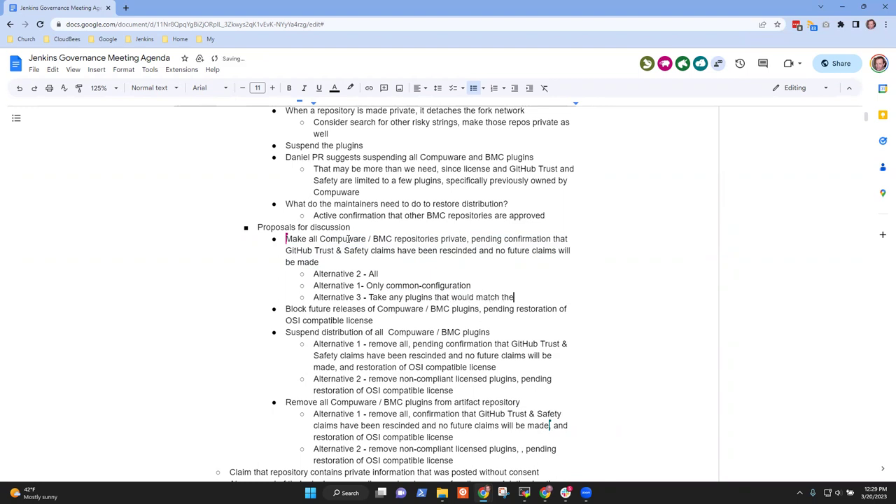
type(" complaint")
key("ctrl+Left")
key("ctrl+Left")
key("ctrl+Left")
key("ctrl+Left")
key("ctrl+Left")
key("ctrl+Left")
key("Right")
key("Right")
key("ctrl+shift+Left")
key("ctrl+shift+Left")
type("A")
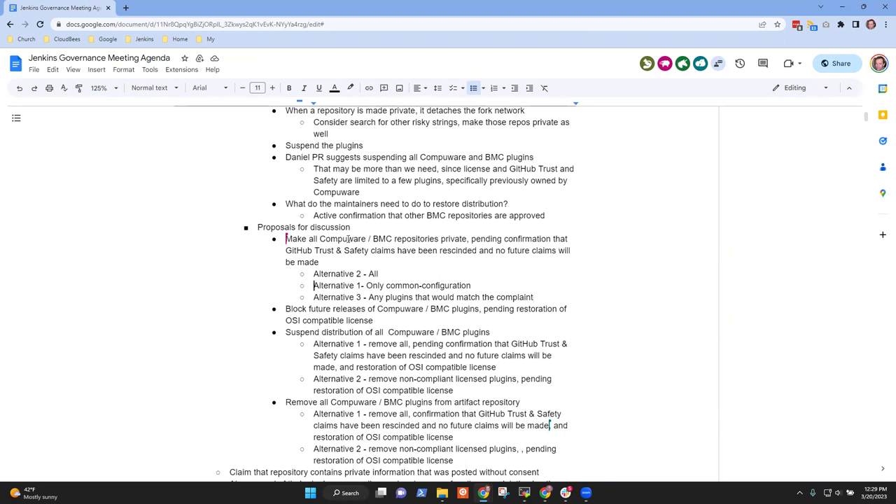
- Reorder the alternatives so that "Alternative 1- Only common-configuration" comes before "Alternative 2 - All"
key("shift+Down")
key("ctrl+x")
key("Up")
key("ctrl+v")
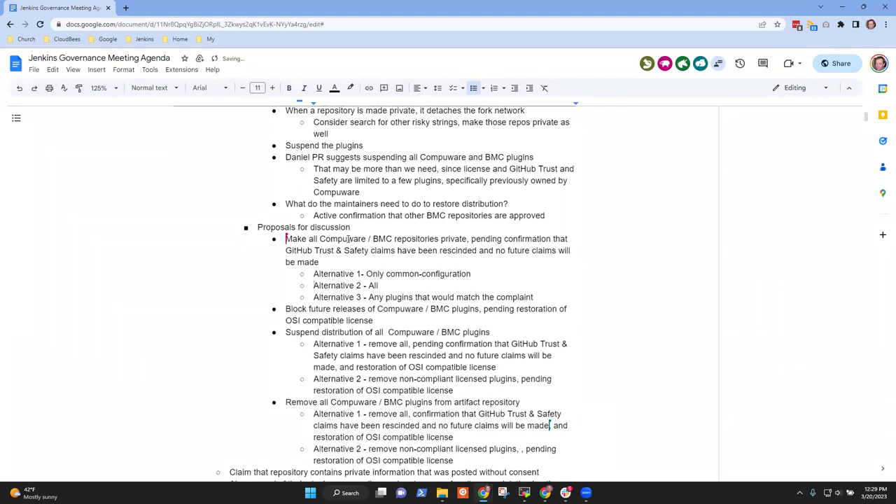
- Add a new bullet labelled "Alternative 4" below Alternative 3 in the make-repositories-private proposal
key("End")
key("Up")
key("End")
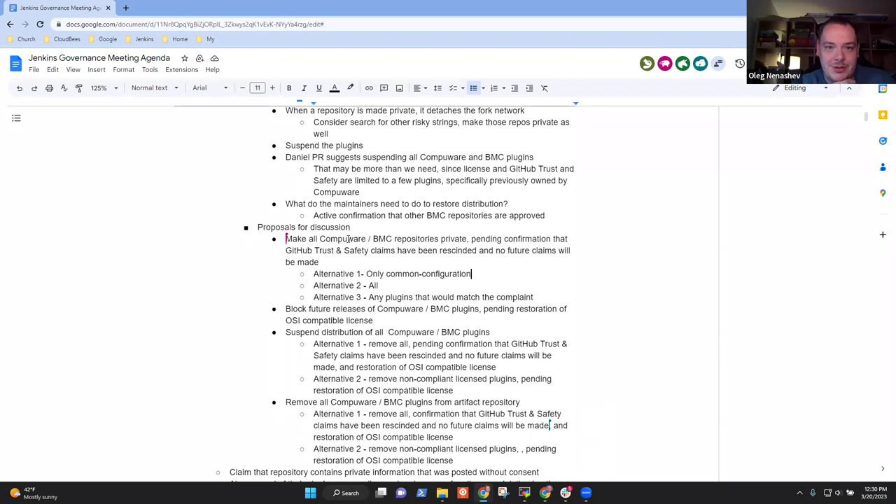
key("Down")
key("Home")
key("Return")
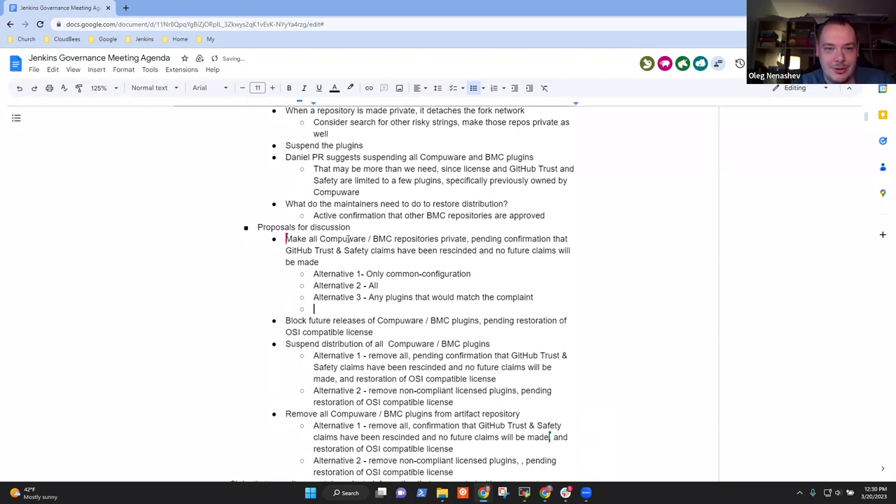
type("Altenrat")
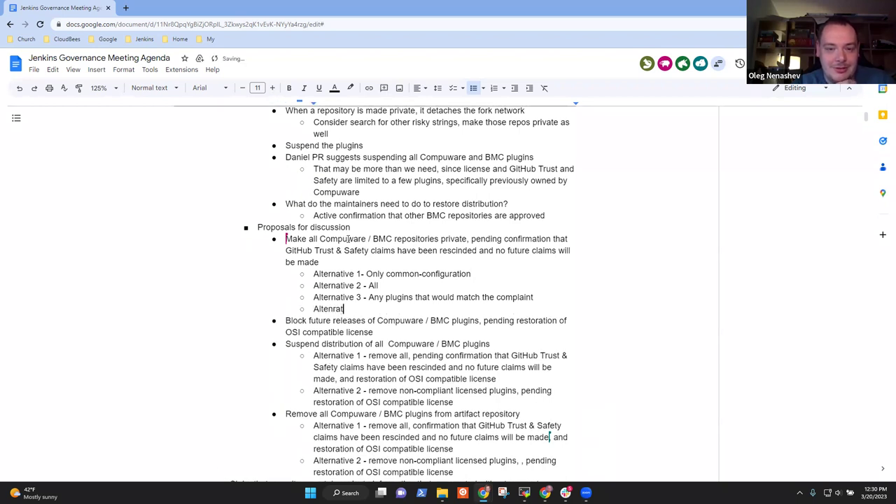
key("BackSpace")
key("BackSpace")
key("BackSpace")
key("BackSpace")
type("rnative 4")
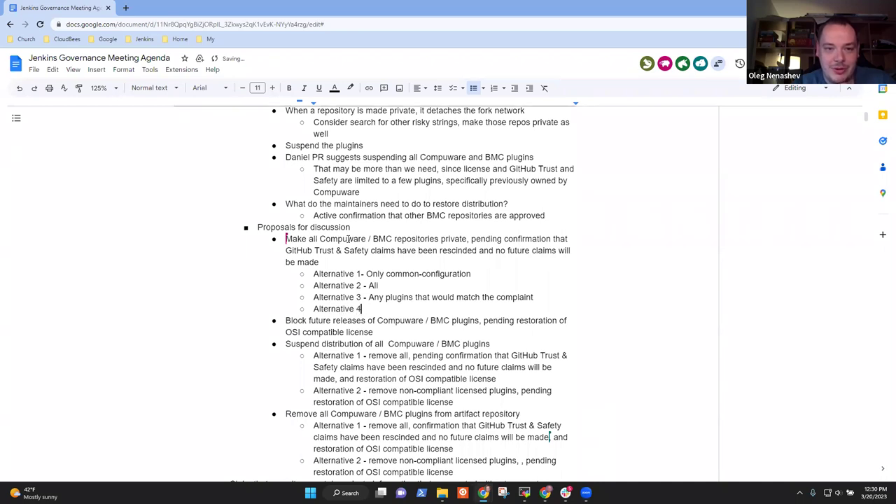
- Describe Alternative 4 as "Transfer repository to one or more maintainers"
type(" - Tran")
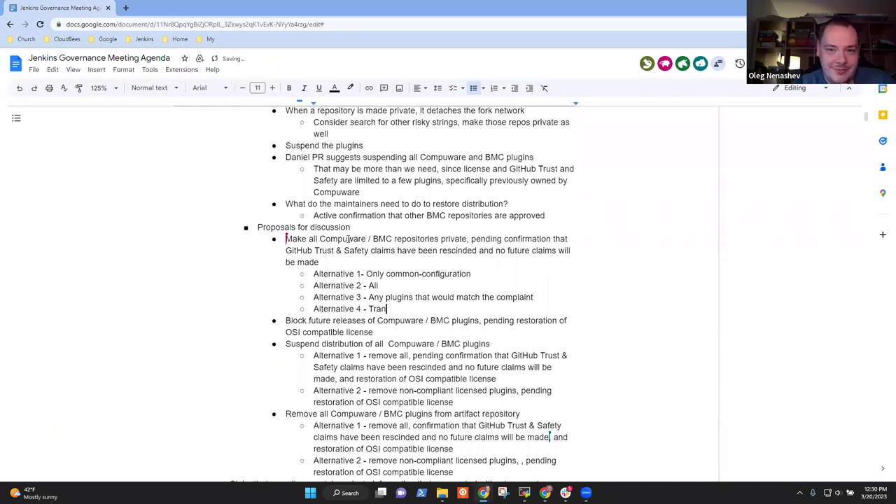
type("sfer oplk")
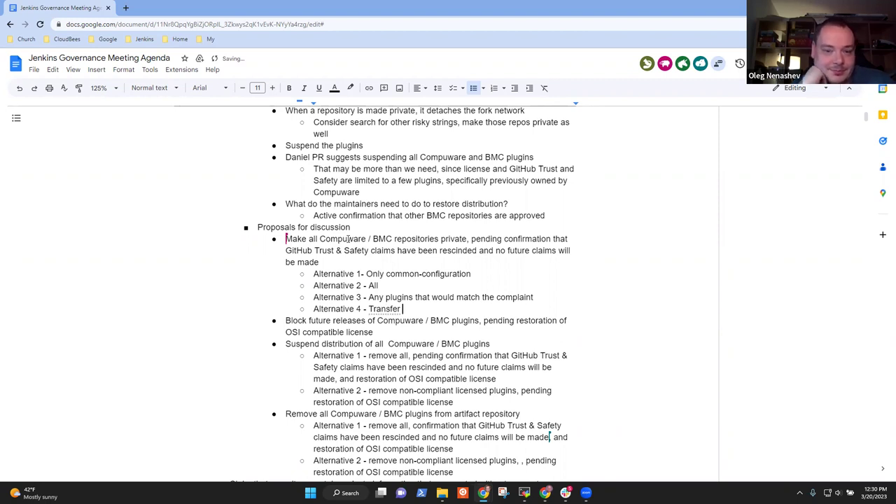
key("BackSpace")
key("BackSpace")
key("BackSpace")
key("BackSpace")
type("repositor")
key("ctrl+BackSpace")
type("reposu")
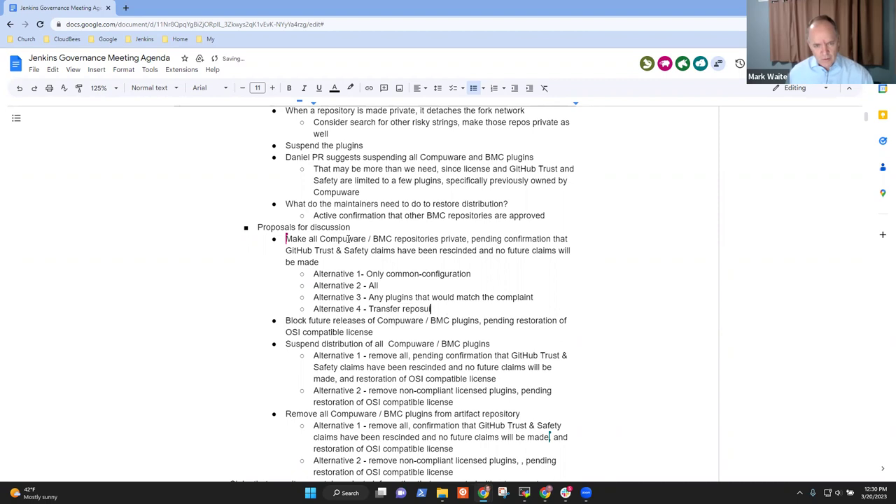
key("BackSpace")
type("itory to the")
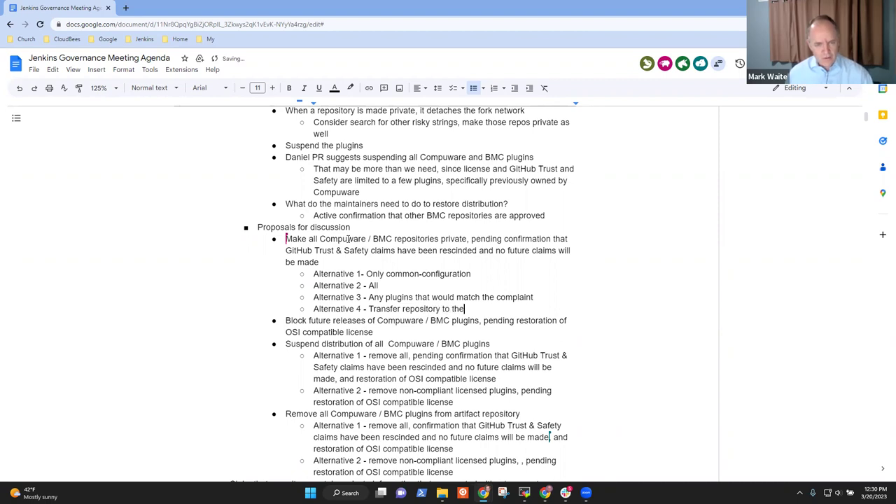
key("BackSpace")
key("BackSpace")
key("BackSpace")
type("one or more")
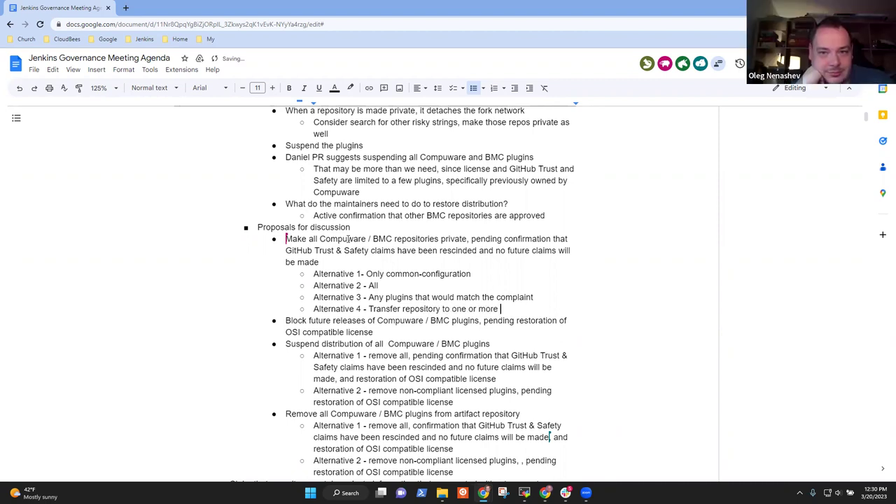
key("ctrl+BackSpace")
key("ctrl+BackSpace")
key("ctrl+BackSpace")
type("one or more maintainers")
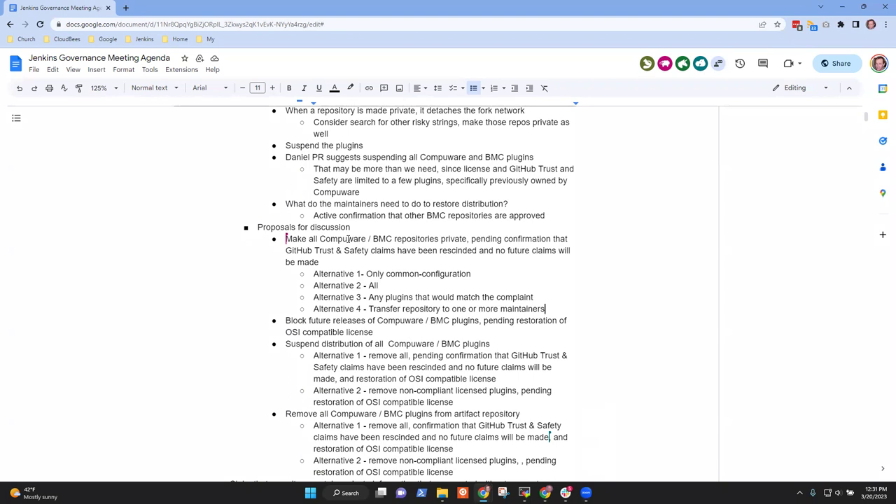
- Review the remaining proposals on suspending distribution and removing plugins from the artifact repository
key("Down")
key("Down")
key("Down")
key("Down")
key("Down")
key("Down")
key("Down")
key("Down")
key("Down")
key("Down")
key("Down")
key("Down")
key("Down")
key("Down")
key("Down")
key("Down")
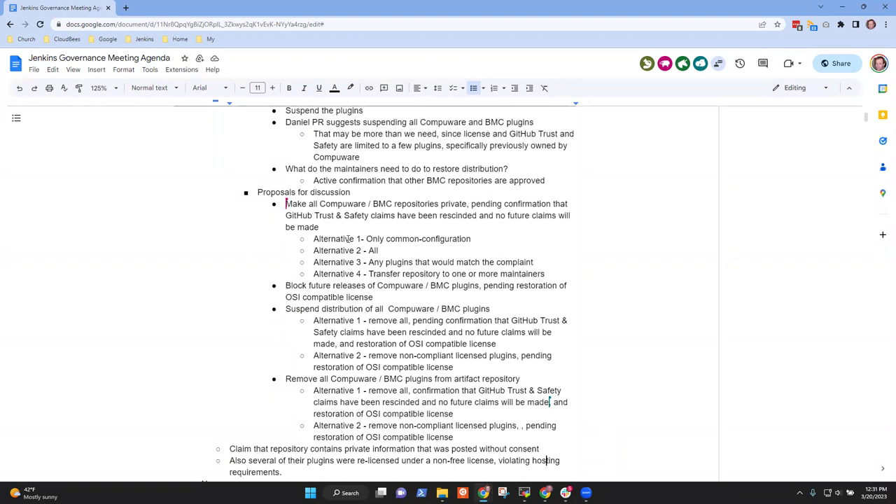
key("Up")
key("Up")
key("Up")
key("Up")
key("Up")
key("Up")
key("ctrl+Left")
key("ctrl+Left")
key("ctrl+Left")
key("ctrl+Left")
key("ctrl+Left")
key("ctrl+Left")
key("ctrl+shift+Right")
key("ctrl+shift+Right")
key("ctrl+shift+Down")
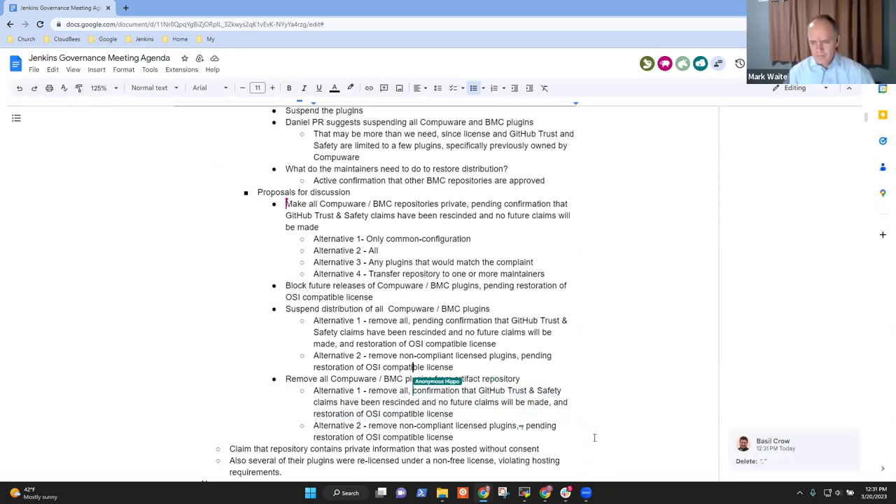
- Accept the suggestions deleting the extra comma in Alternative 2 and adding "pending" to Alternative 1 of the artifact-removal proposal
left_click(825, 446)
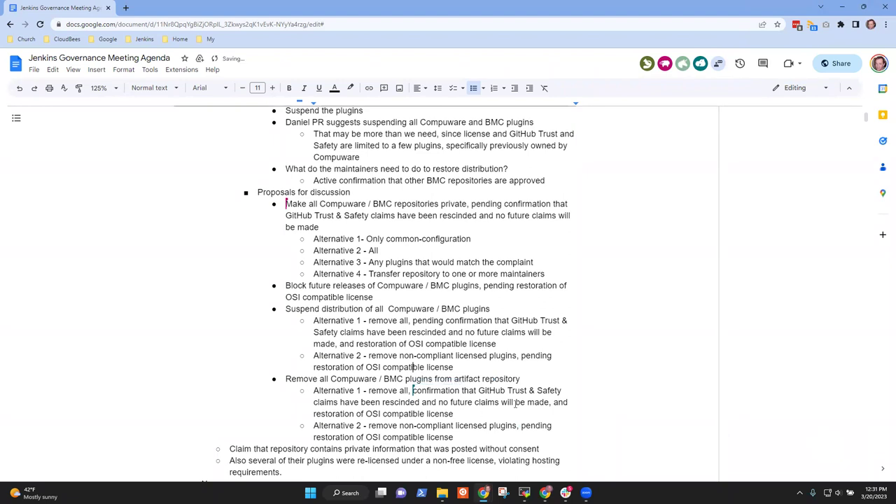
mouse_move(770, 416)
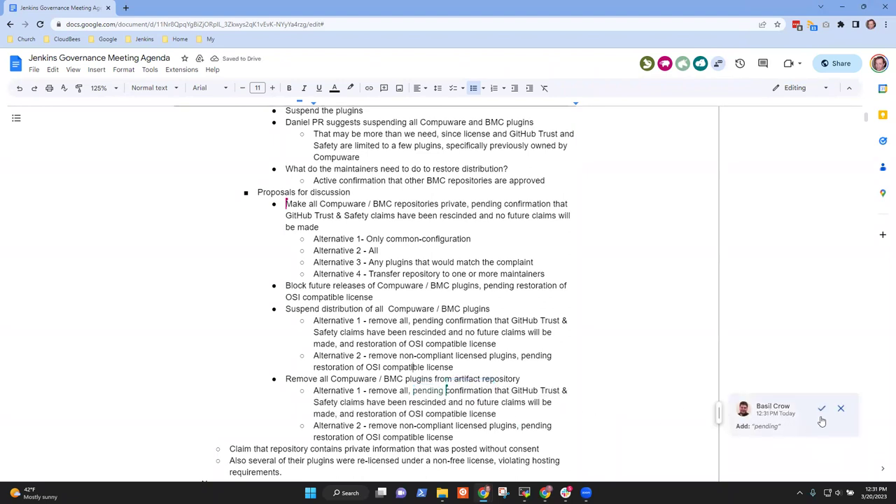
left_click(822, 409)
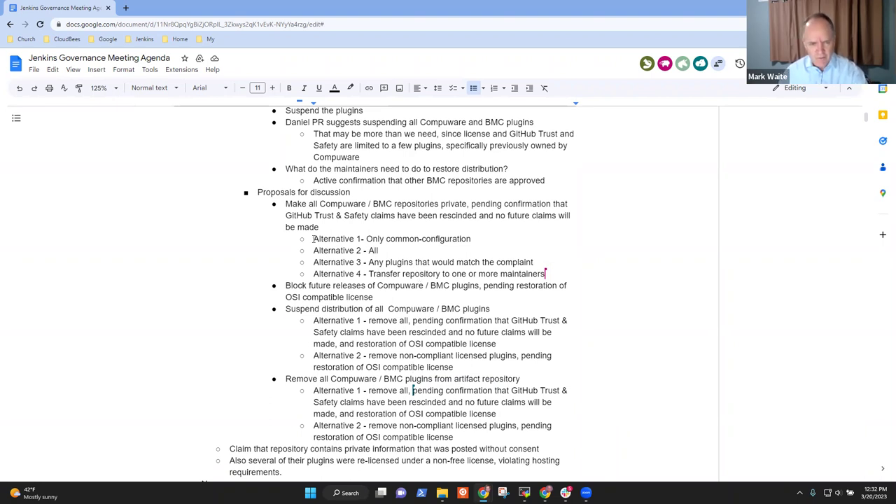
- Highlight Alternative 1, Alternative 2 and the block-future-releases proposal in turn for discussion
left_click_drag(315, 239, 483, 238)
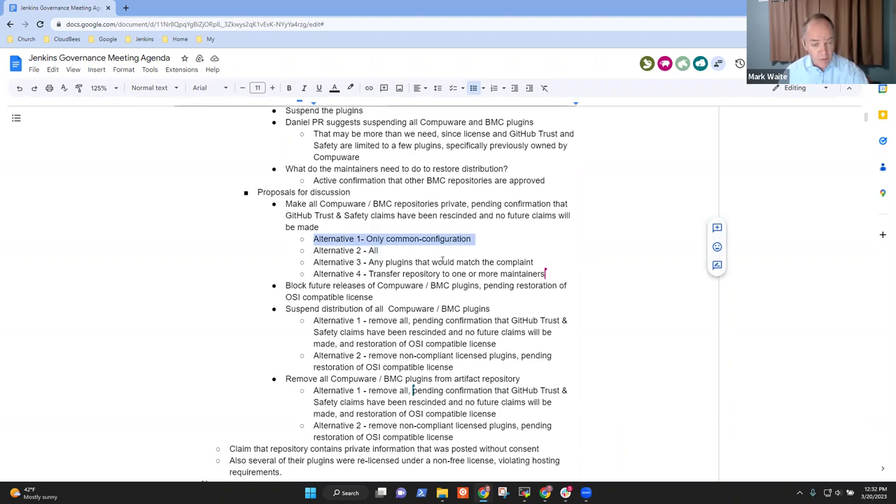
left_click(441, 261)
left_click(521, 262)
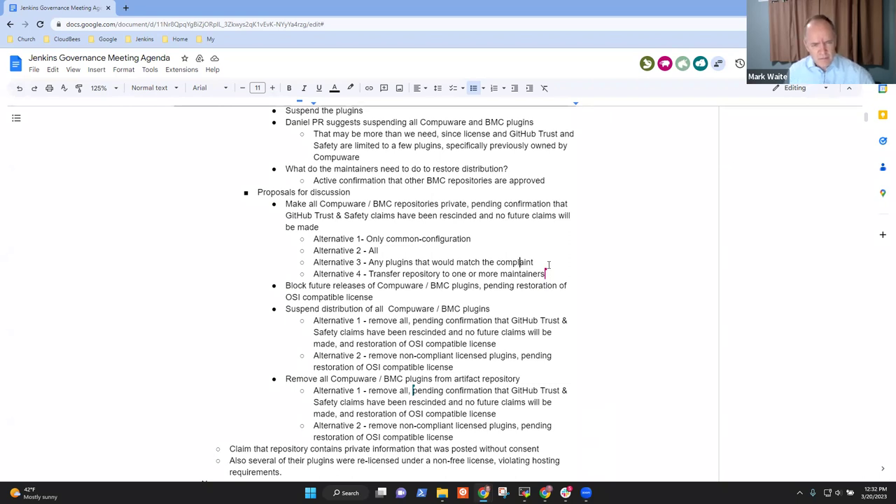
key("Up")
key("shift+Home")
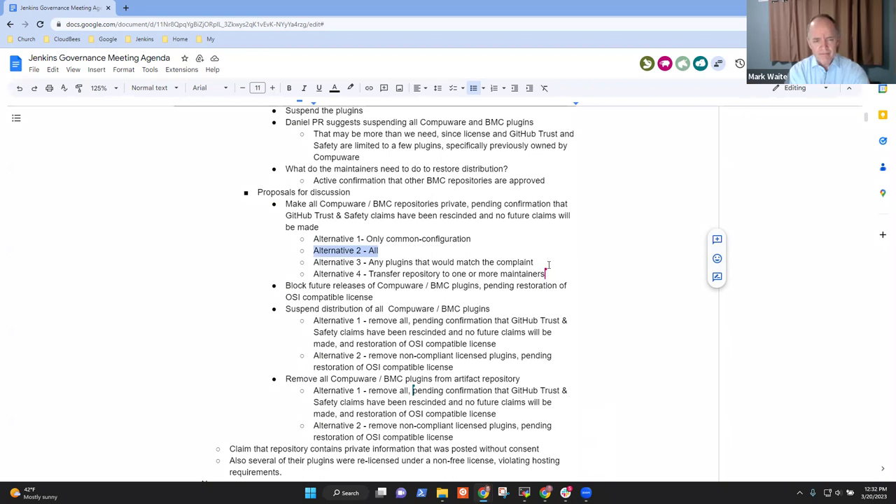
key("Up")
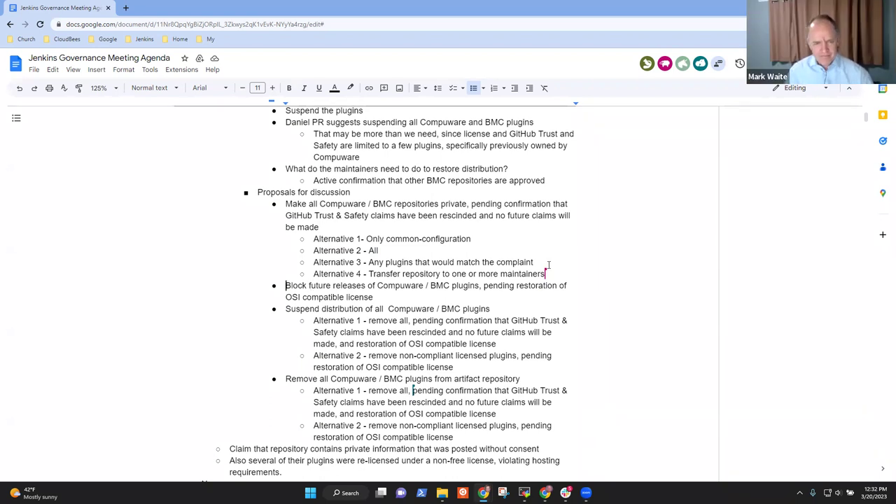
key("ctrl+shift+Down")
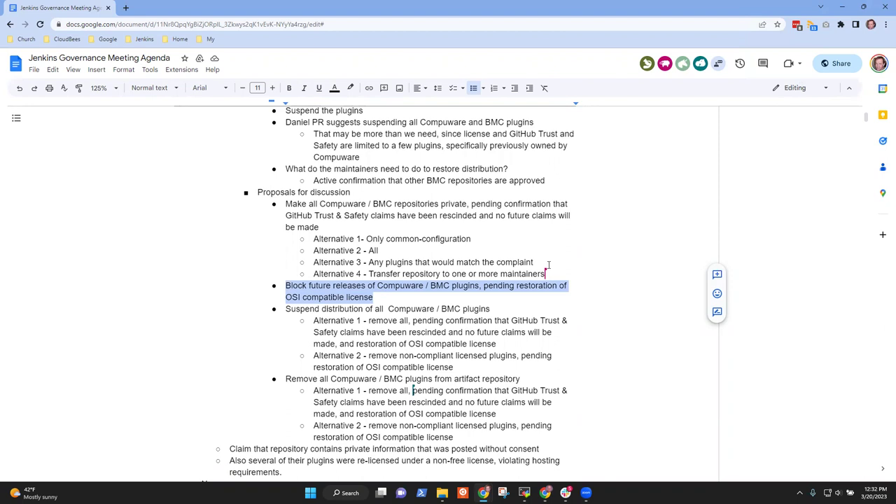
key("Left")
key("Down")
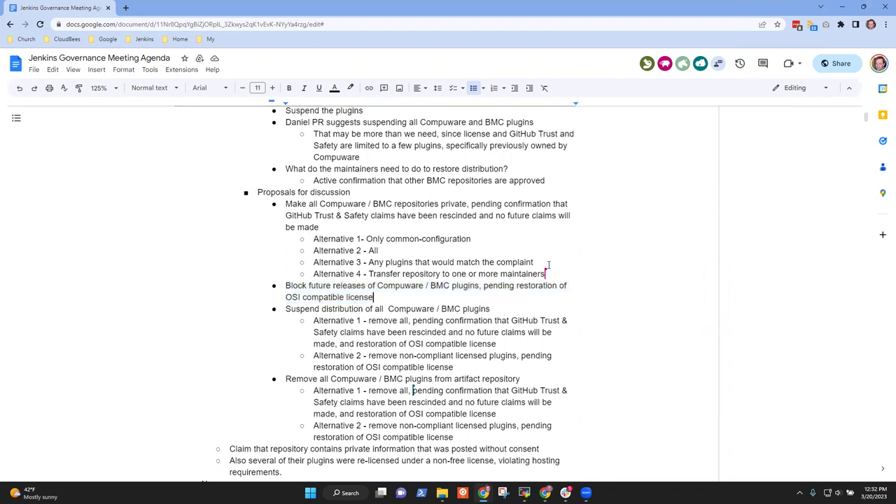
key("Return")
key("Tab")
type("Alten")
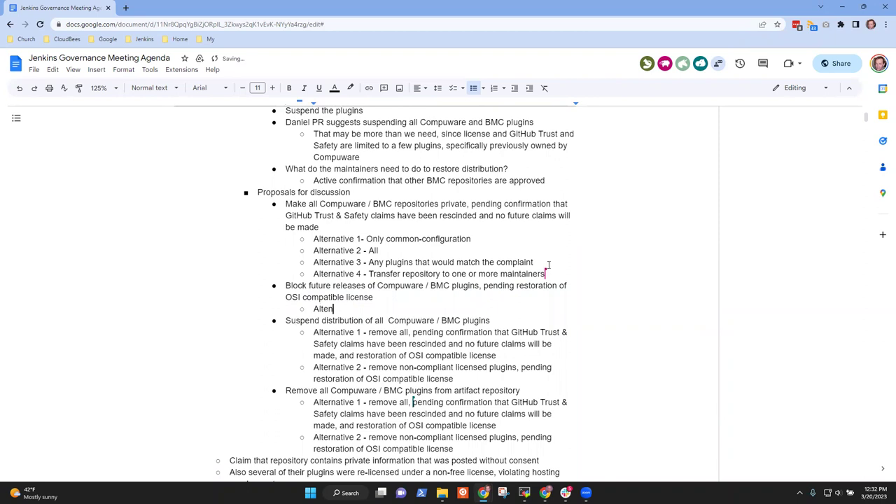
key("BackSpace")
type("rnative ")
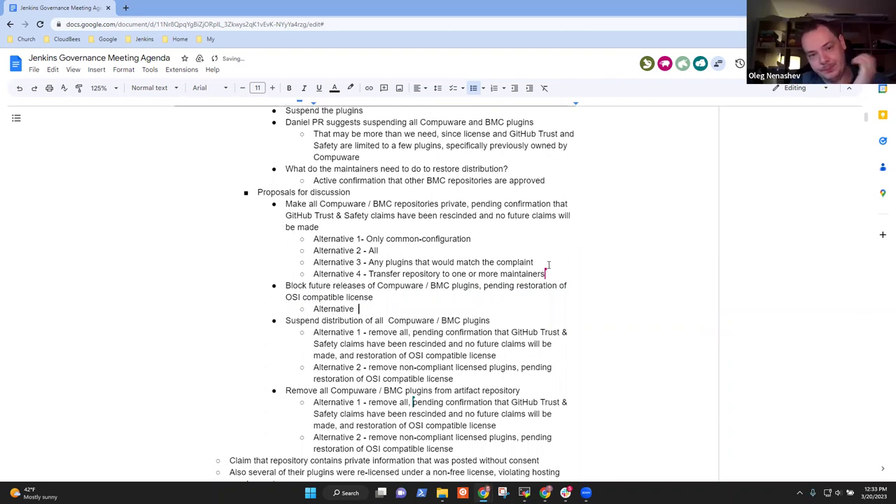
type("1 -")
key("shift+Home")
key("BackSpace")
key("BackSpace")
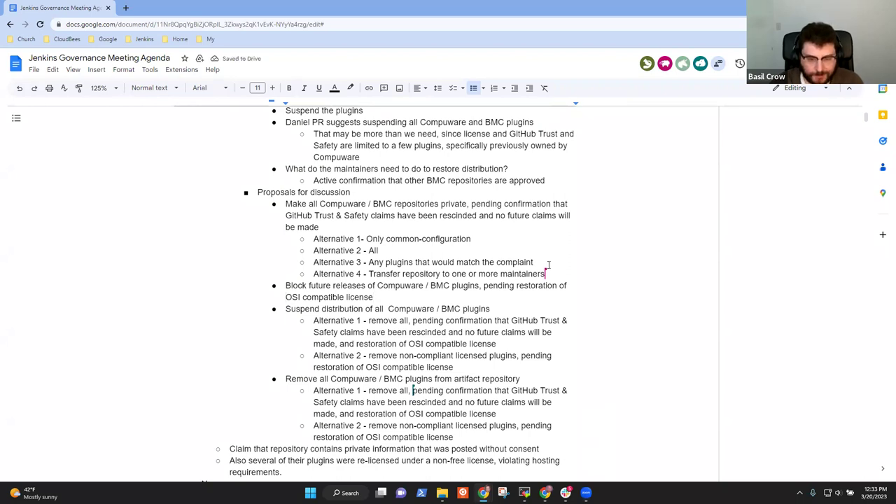
key("Home")
type("non-")
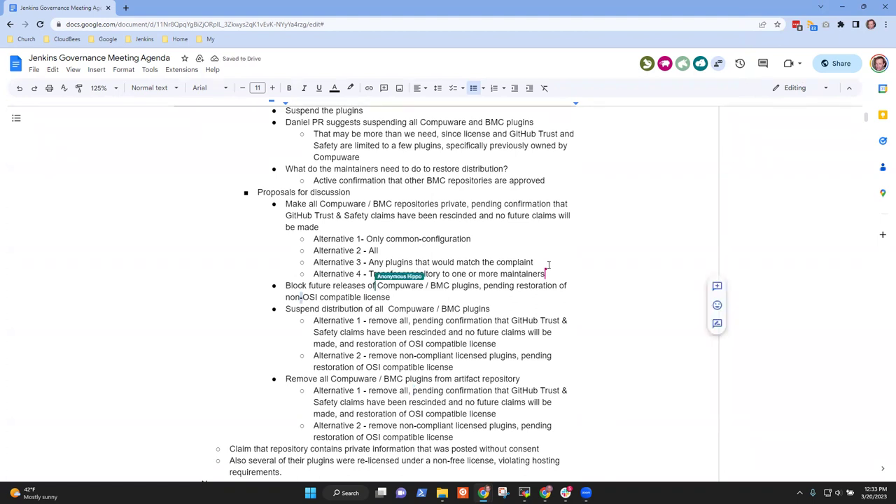
key("ctrl+z")
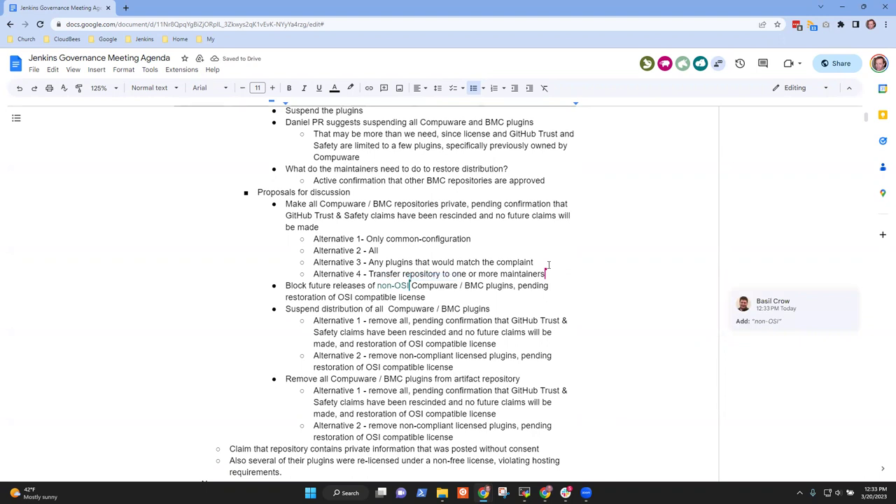
- Accept the suggestion adding "non-OSI" to the block-future-releases proposal and highlight "non-OSI Compuware / BMC plugins"
left_click(824, 306)
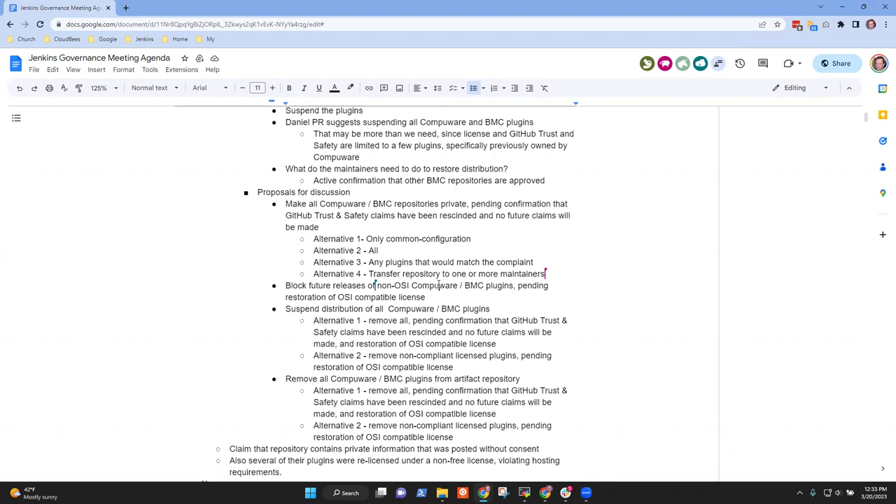
double_click(385, 285)
left_click_drag(385, 285, 438, 285)
key("ctrl+shift+Right")
key("ctrl+shift+Right")
key("ctrl+shift+Right")
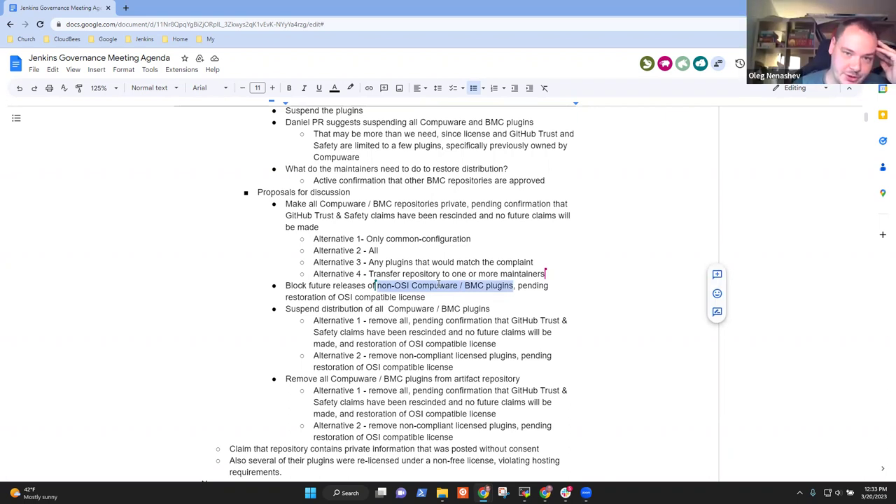
- Examine the proposal to suspend distribution of all Compuware / BMC plugins and its alternatives
key("Down")
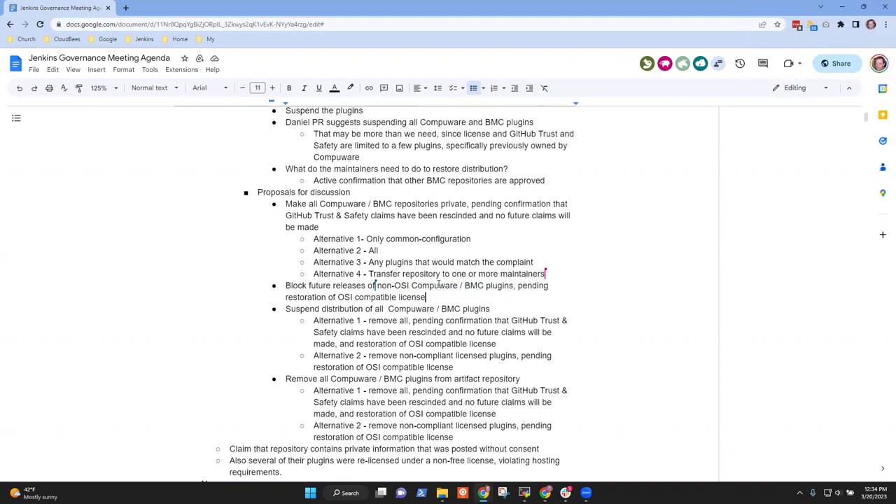
key("Up")
key("ctrl+Right")
key("ctrl+Right")
key("ctrl+Right")
key("ctrl+Down")
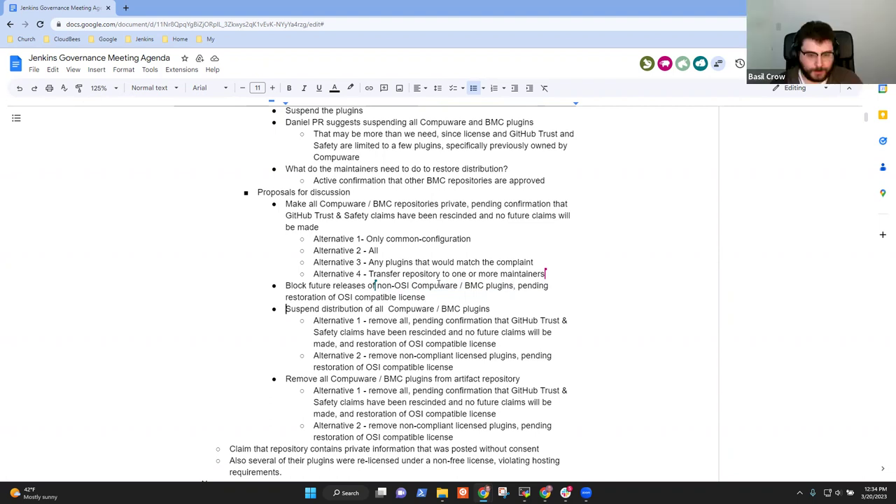
key("End")
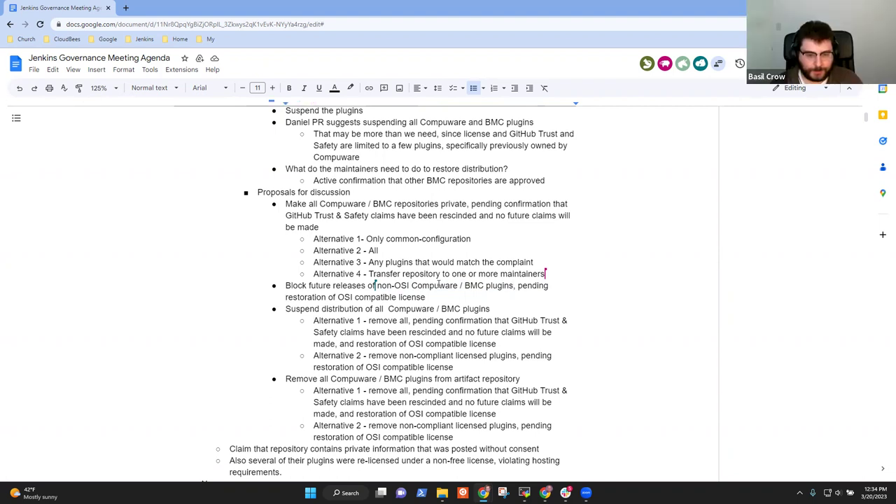
key("Up")
key("ctrl+Left")
key("ctrl+Left")
key("ctrl+Left")
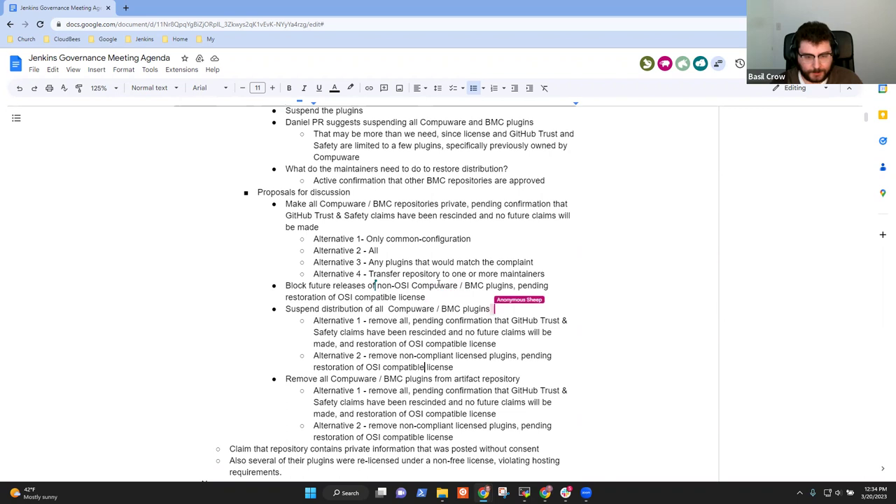
- Accept the suggestions deleting "all" from the artifact-removal and suspend-distribution proposals
key("Down")
key("Down")
key("Up")
key("Up")
key("Up")
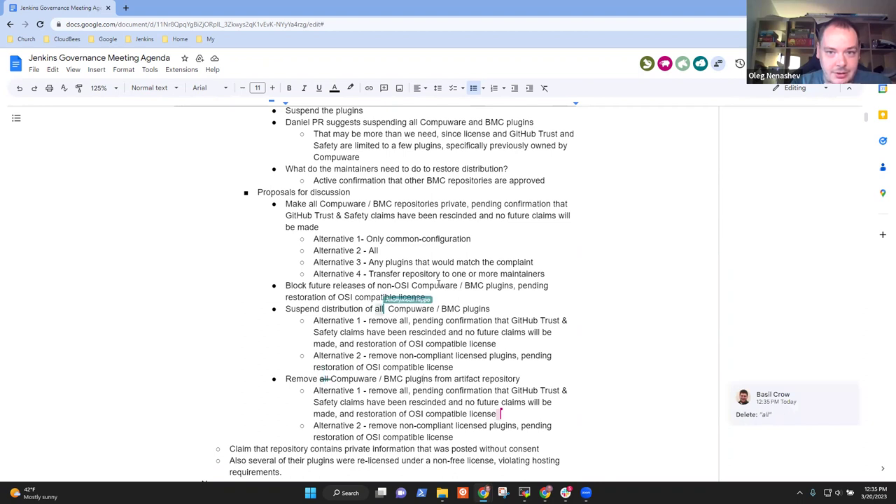
mouse_move(785, 394)
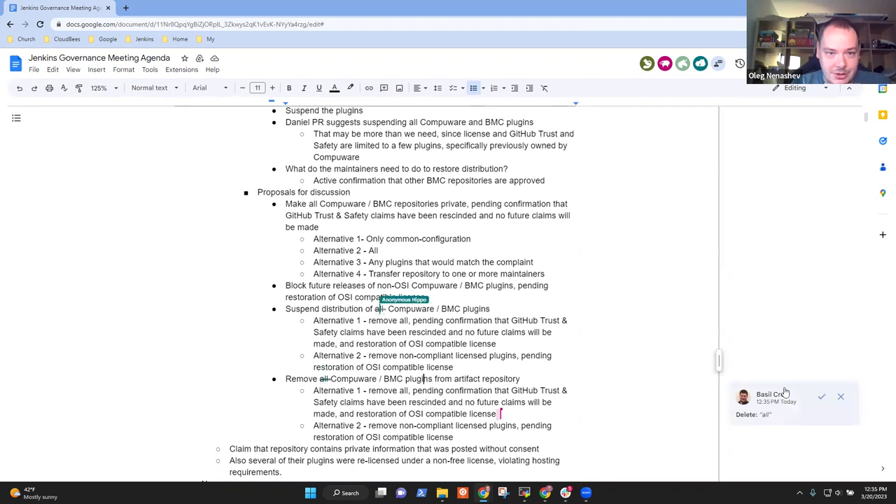
left_click(822, 399)
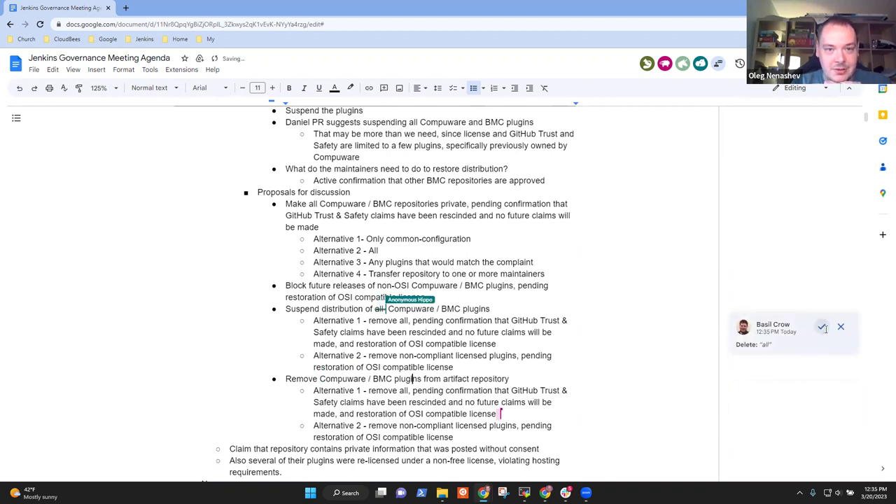
left_click(821, 327)
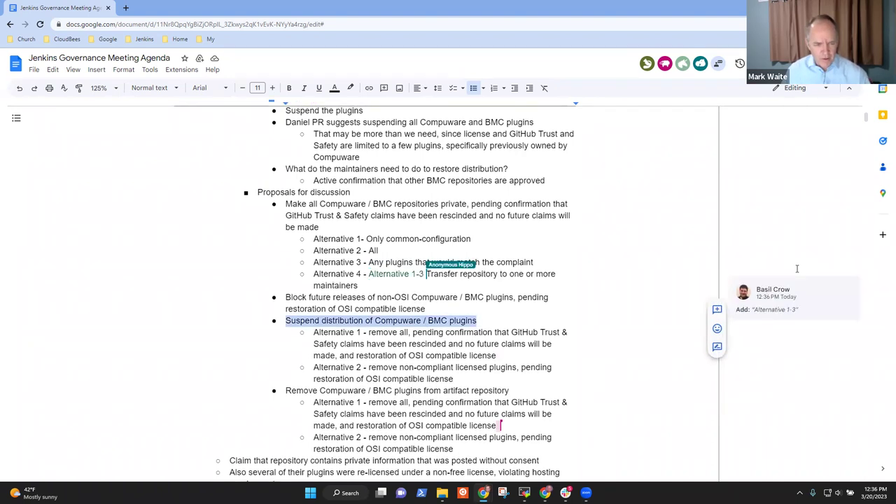
- Highlight the proposal "Remove Compuware / BMC plugins from artifact repository" for discussion
key("Down")
key("Home")
key("shift+End")
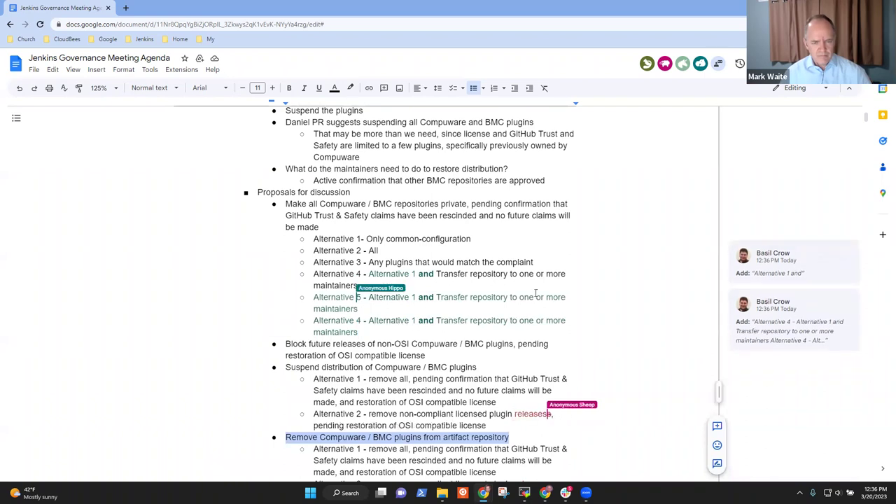
- Accept the suggestions replacing "s" with "releases" in Alternative 2 of the suspend-distribution and artifact-removal proposals
mouse_move(823, 423)
scroll(822, 423, "down", 2)
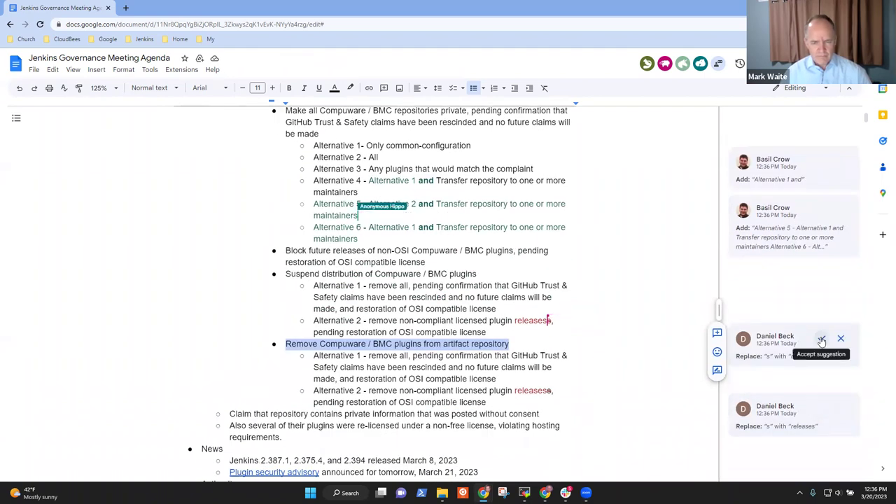
left_click(822, 341)
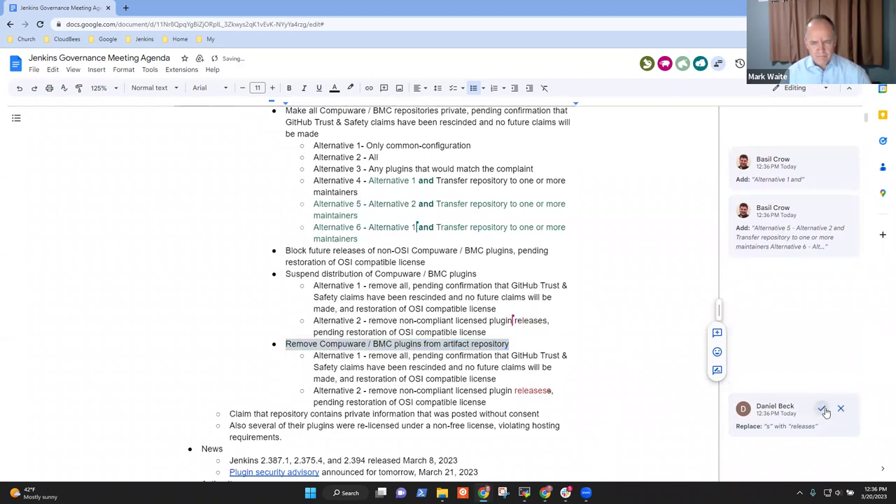
left_click(822, 409)
- Accept the repositories-private proposal's suggestions adding "Alternative 1 and" to Alternative 4, adding Alternatives 5 and 6, and deleting "all"
scroll(579, 339, "up", 1)
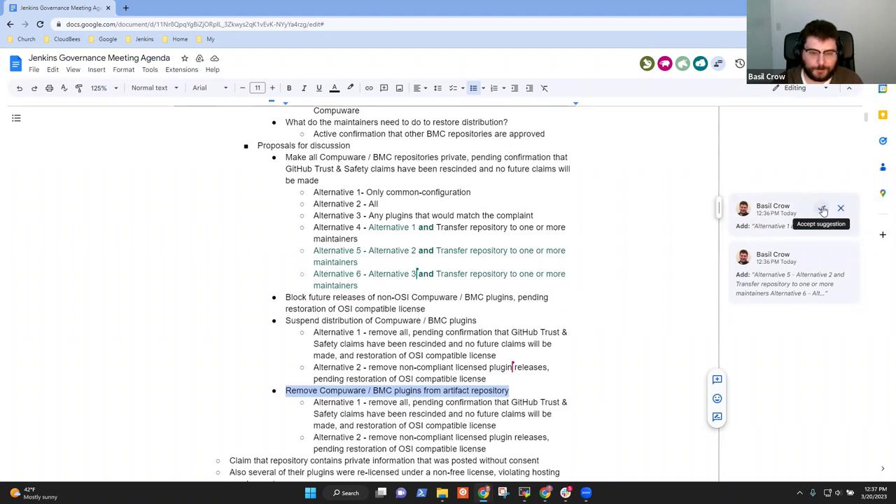
left_click(823, 210)
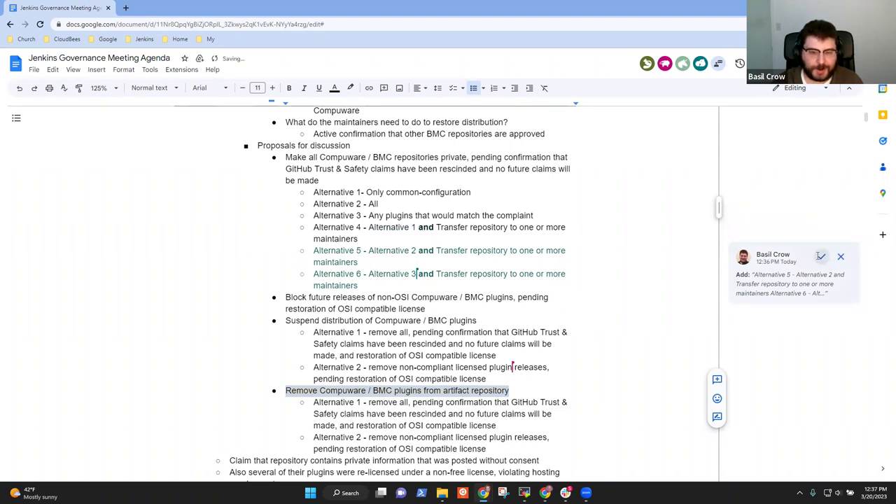
left_click(823, 259)
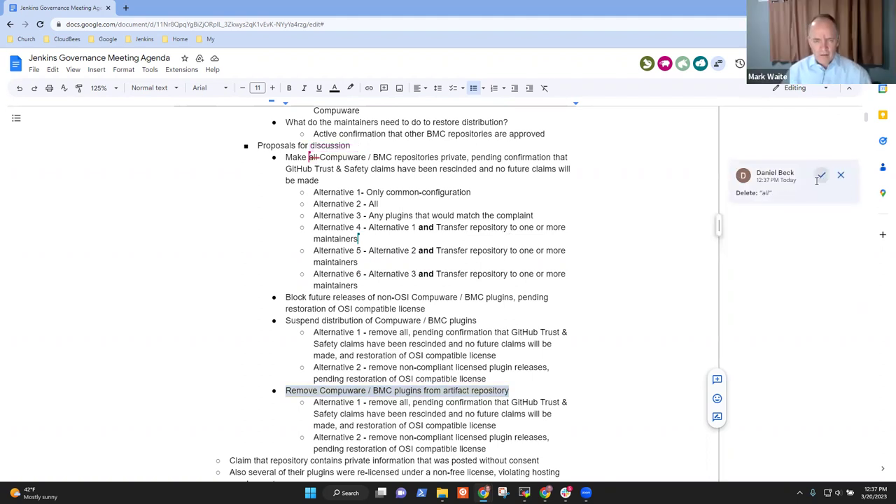
left_click(822, 177)
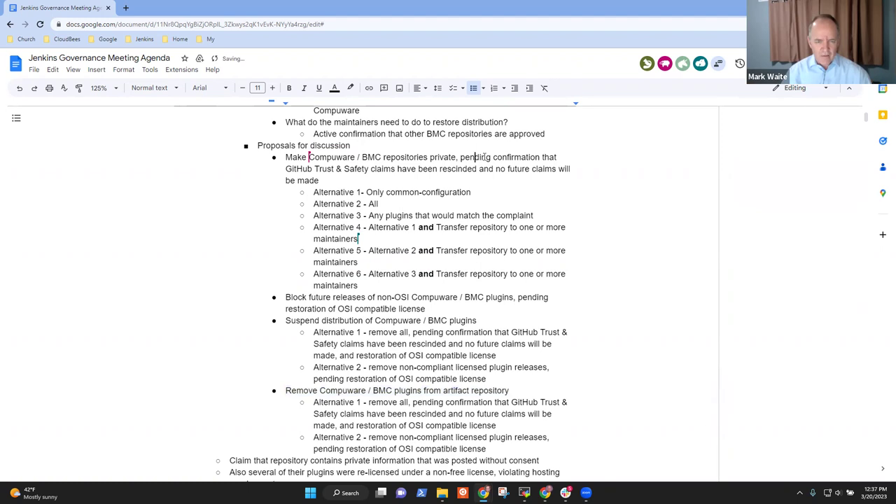
- Highlight the condition about rescinded GitHub Trust & Safety claims and no future claims in the repositories-private proposal
key("ctrl+Left")
key("ctrl+shift+Right")
key("ctrl+shift+Right")
key("ctrl+Left")
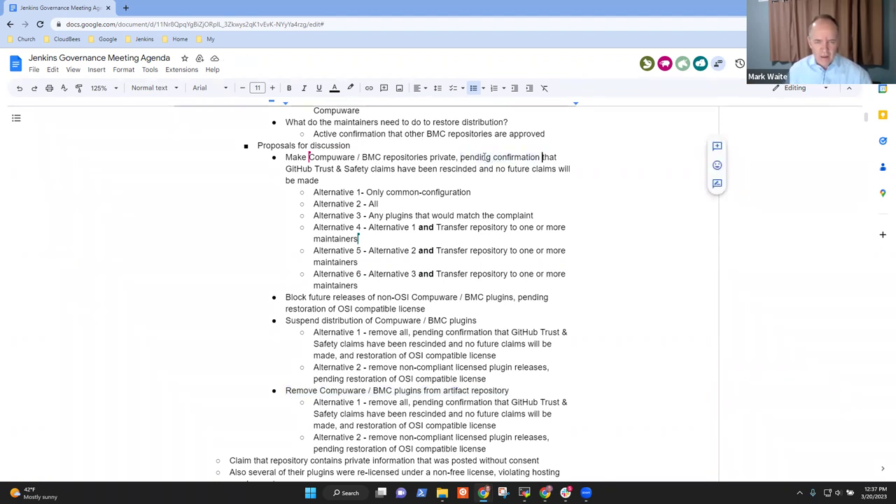
key("ctrl+shift+Right")
key("ctrl+shift+Right")
key("ctrl+shift+Right")
key("ctrl+shift+Right")
key("ctrl+shift+Right")
key("ctrl+shift+Right")
key("ctrl+shift+Right")
key("ctrl+shift+Right")
key("ctrl+shift+Right")
key("ctrl+shift+Right")
key("ctrl+shift+Right")
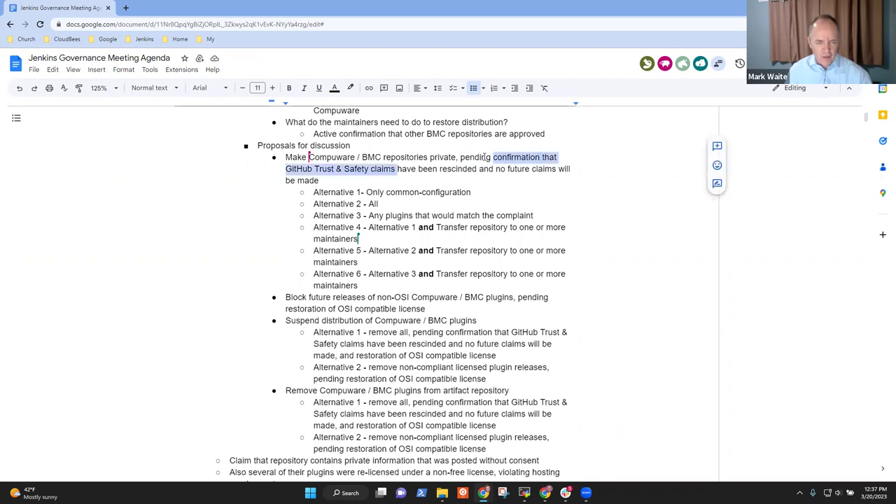
key("ctrl+shift+Right")
key("ctrl+shift+Right")
key("ctrl+shift+Right")
key("ctrl+shift+Right")
key("ctrl+shift+Right")
key("ctrl+shift+Right")
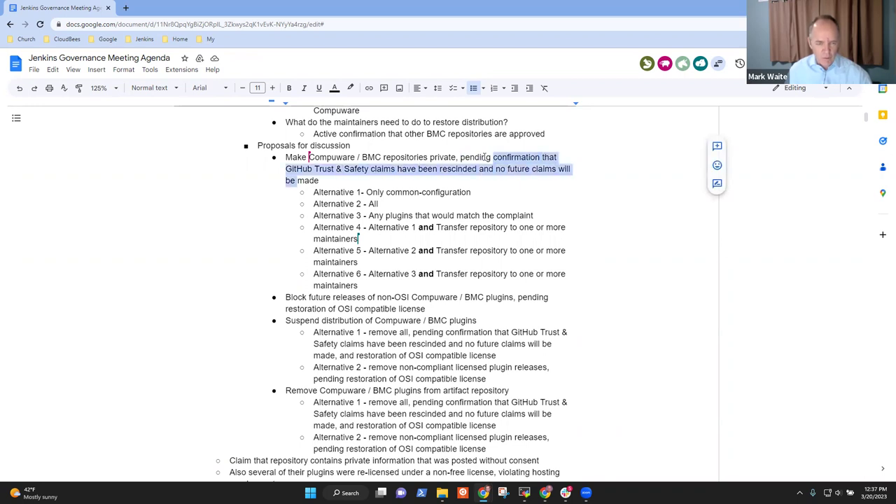
key("Left")
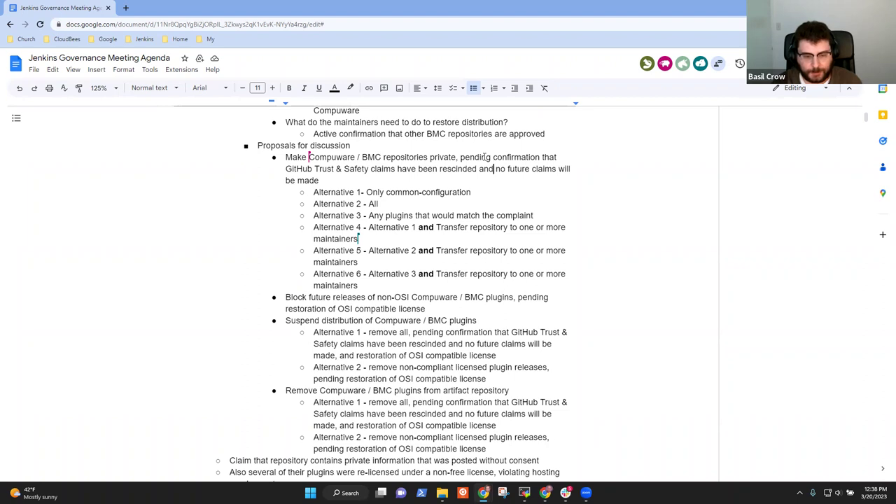
- Go down through the proposals for discussion and highlight the heading of the artifact-removal proposal
key("Down")
key("Down")
key("Down")
key("Down")
key("Down")
key("Down")
key("Down")
key("shift+End")
key("Down")
key("Down")
key("Down")
key("Down")
key("Home")
key("shift+End")
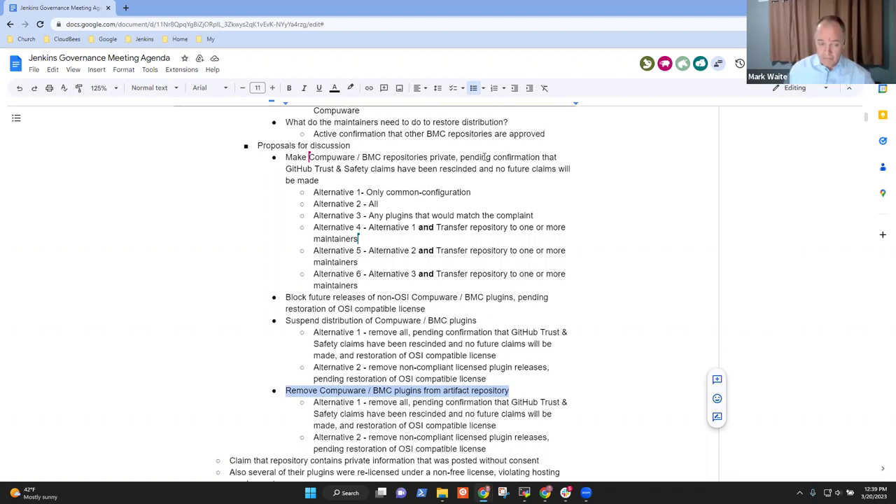
- Append a parenthesised "preferred by" note with the participant's first name to "Alternative 2 - All" of the repositories-private proposal
key("Up")
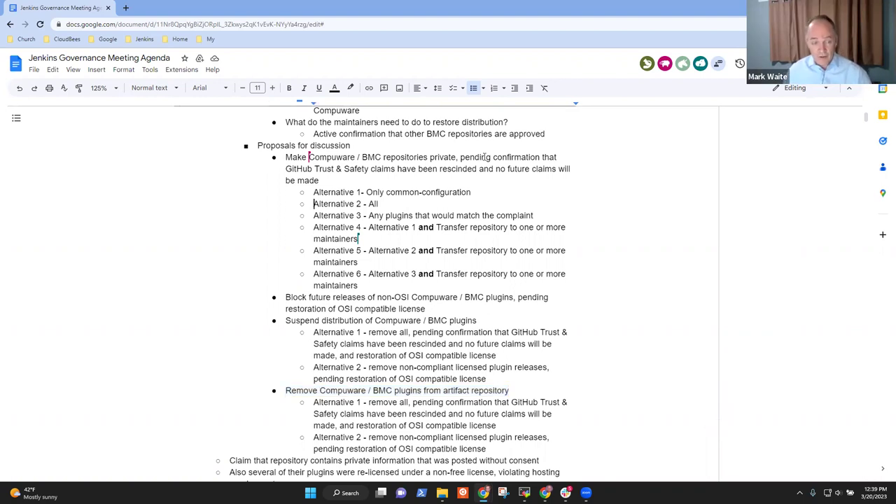
key("End")
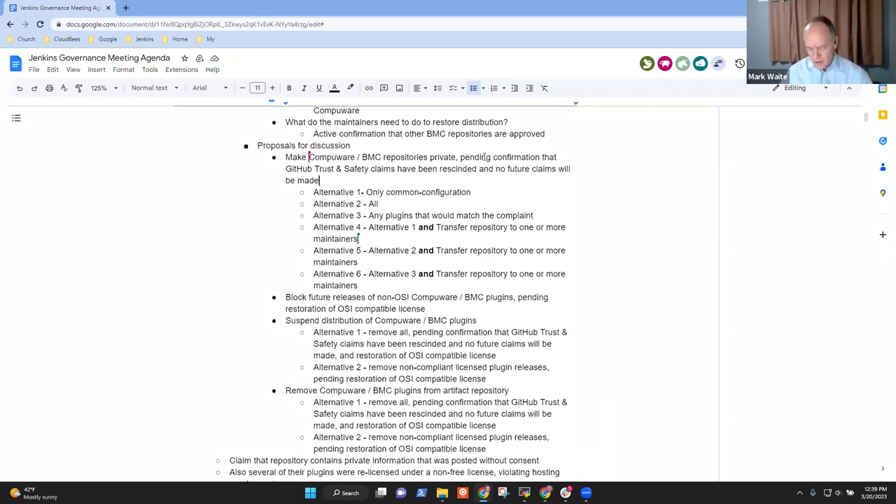
type("All")
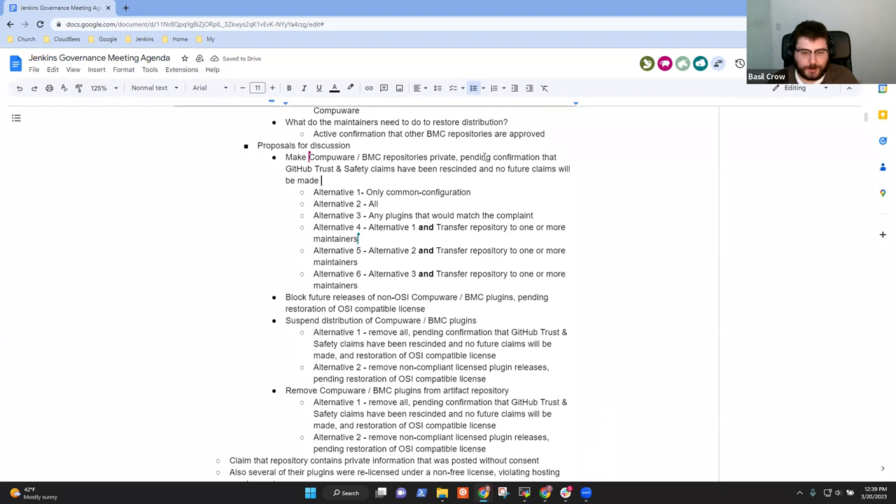
type(" (pre")
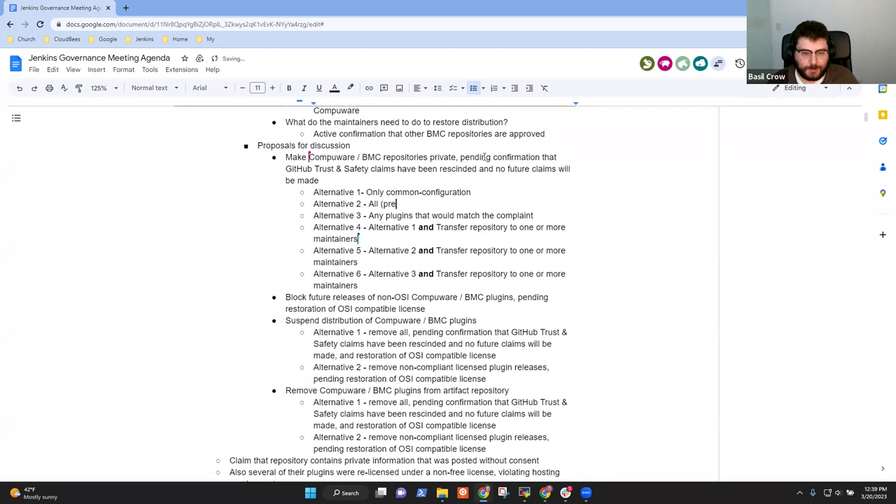
type("ferred by Basil)")
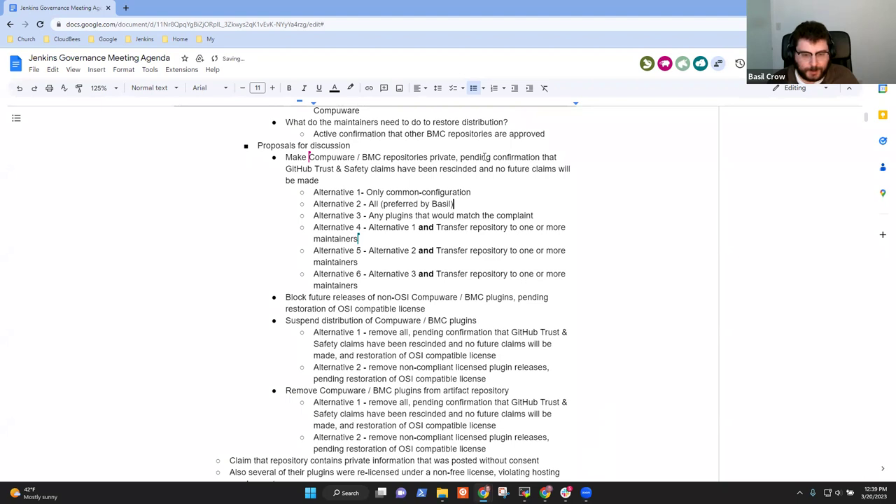
- Copy the "preferred by" note into a new sub-bullet under the block-future-releases proposal
key("ctrl+shift+Left")
key("ctrl+shift+Left")
key("ctrl+shift+Left")
key("ctrl+shift+Left")
key("ctrl+shift+Left")
key("ctrl+c")
left_click(485, 157)
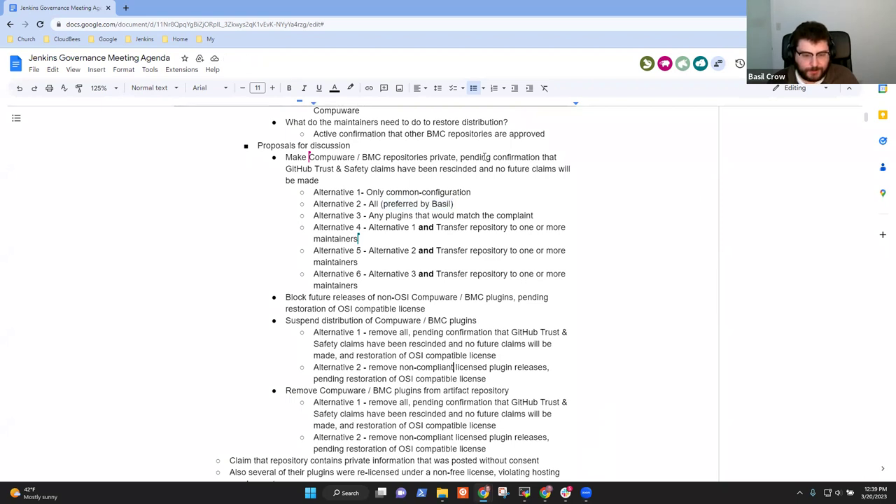
key("Up")
key("Up")
key("Up")
key("Up")
key("Up")
key("Up")
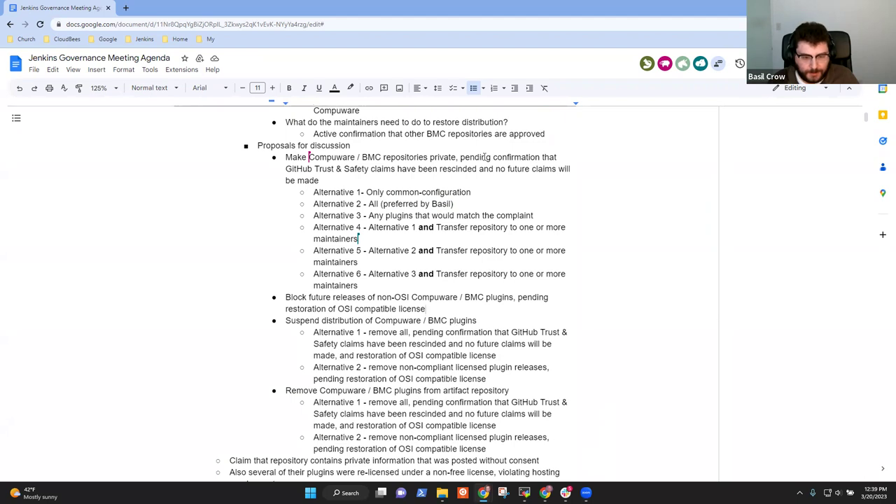
key("Return")
key("Tab")
key("ctrl+v")
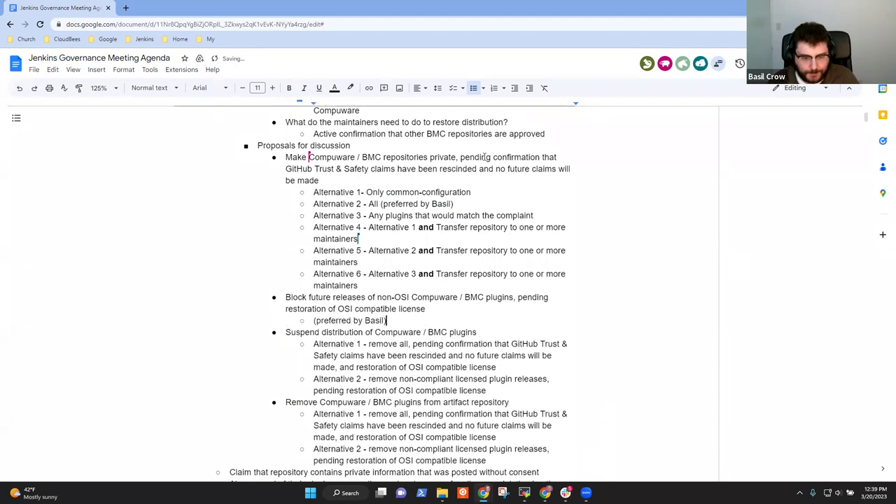
- Paste the "preferred by" note at the end of the suspend-distribution proposal's Alternative 1 and the artifact-removal proposal's Alternative 2
key("Down")
key("Down")
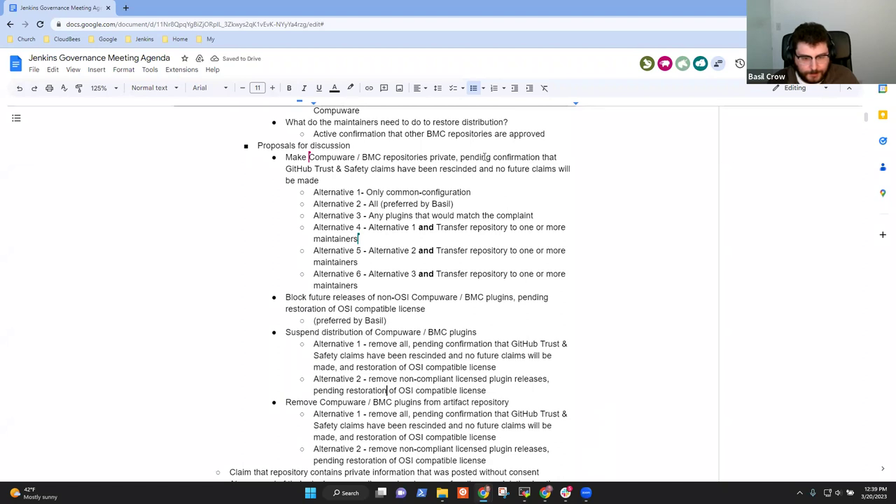
key("Up")
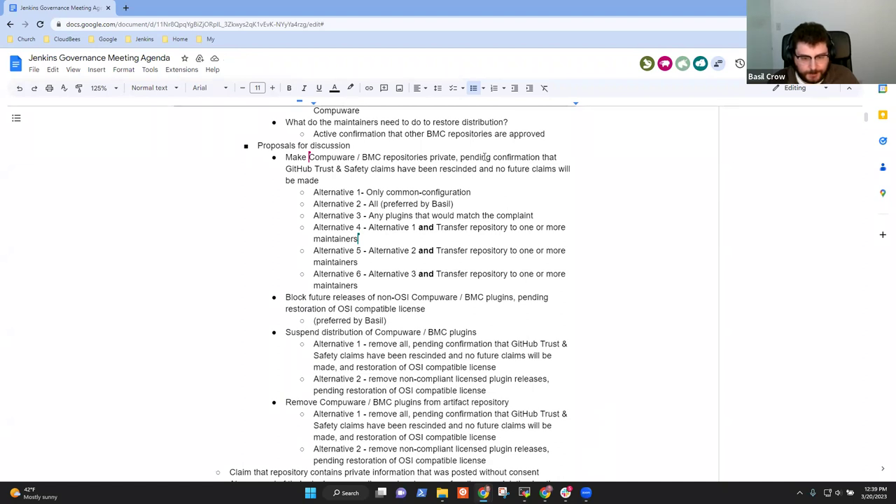
key("Up")
key("ctrl+v")
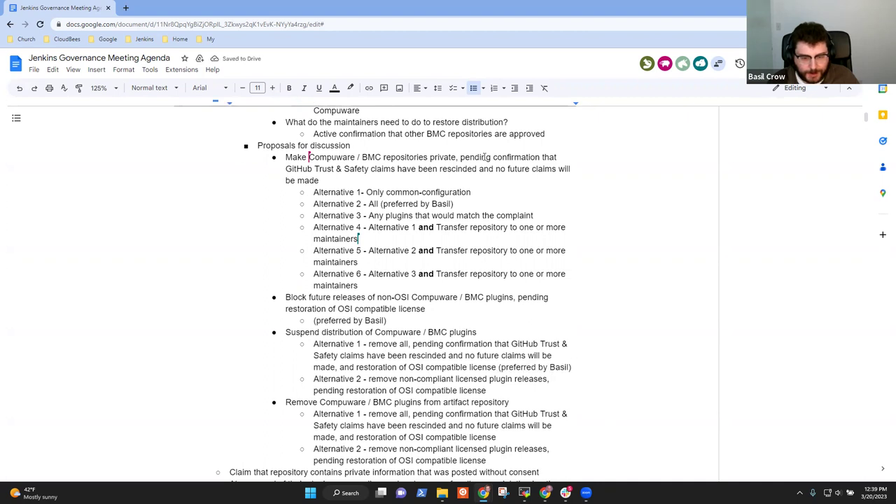
scroll(485, 157, "down", 1)
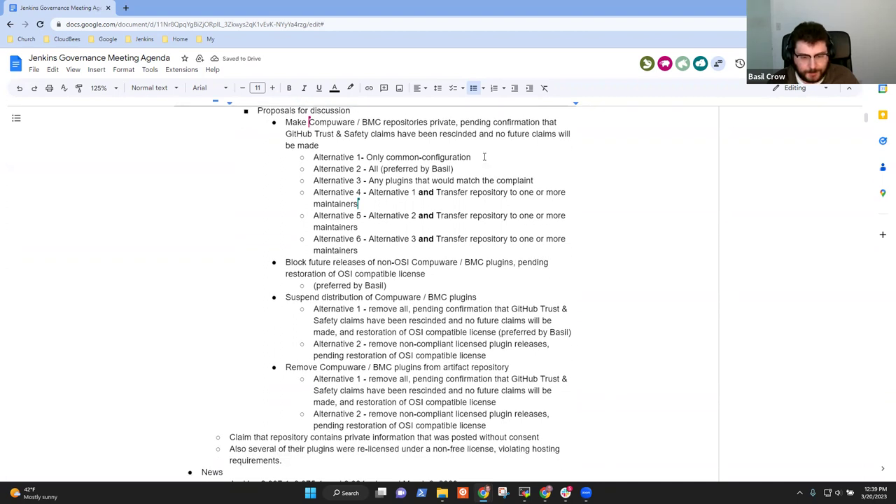
key("ctrl+v")
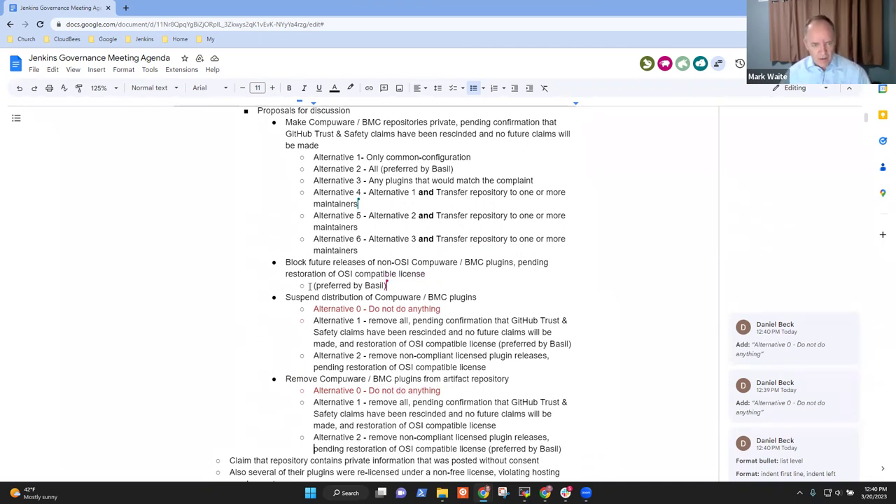
- Prefix the block-future-releases preference note with "Alternative 1 -" and insert "Alternative 0 - do nothing" above it
left_click(315, 285)
type("Alternative 1")
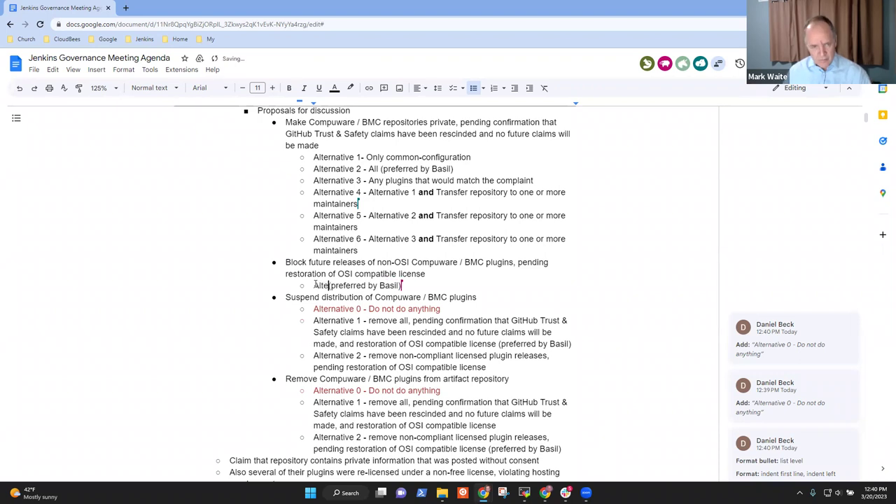
type(" -")
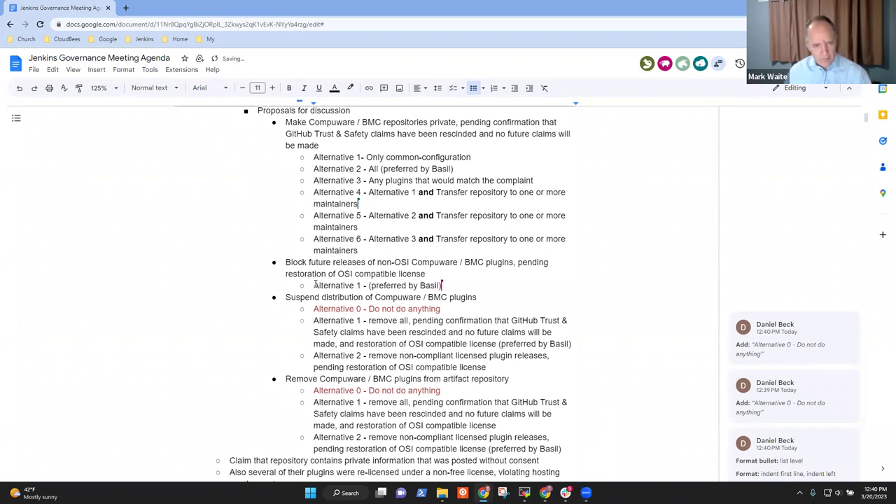
key("Return")
key("Up")
type("Alternati")
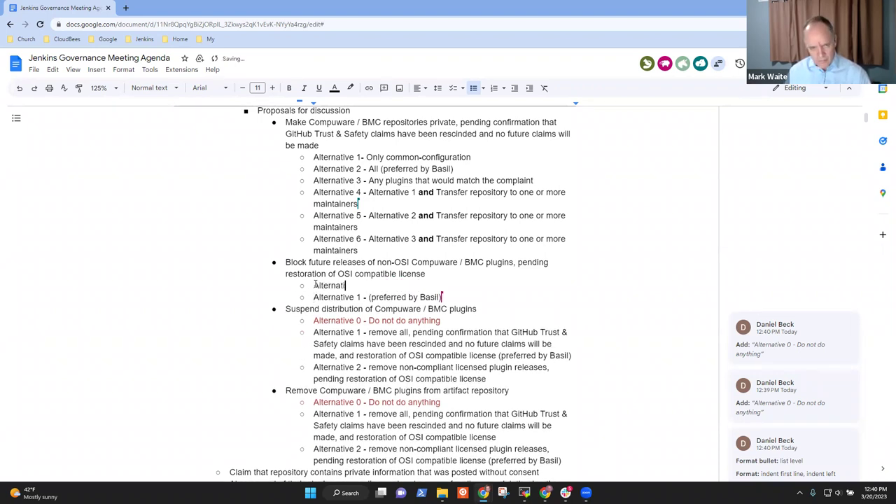
type("ve 0 - do nothing")
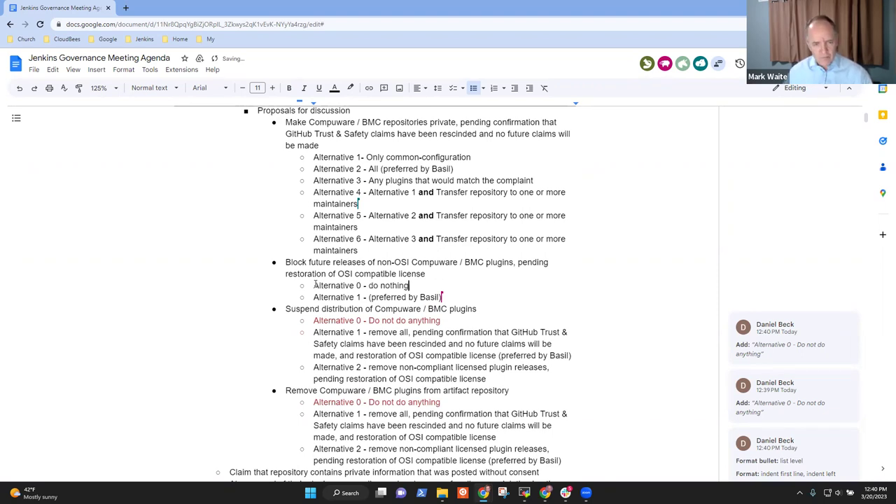
- Accept the suggested "Alternative 0 - Do not do anything" additions and bullet formatting under the suspend-distribution and artifact-removal proposals
left_click(821, 326)
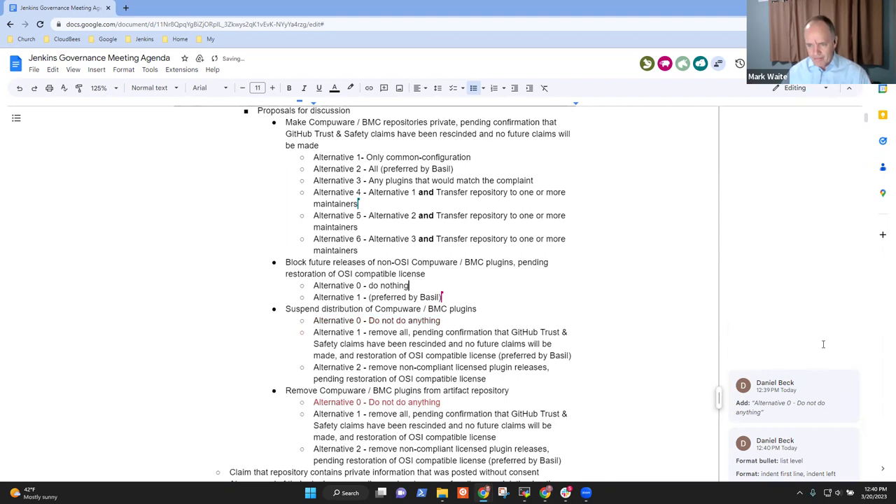
left_click(820, 386)
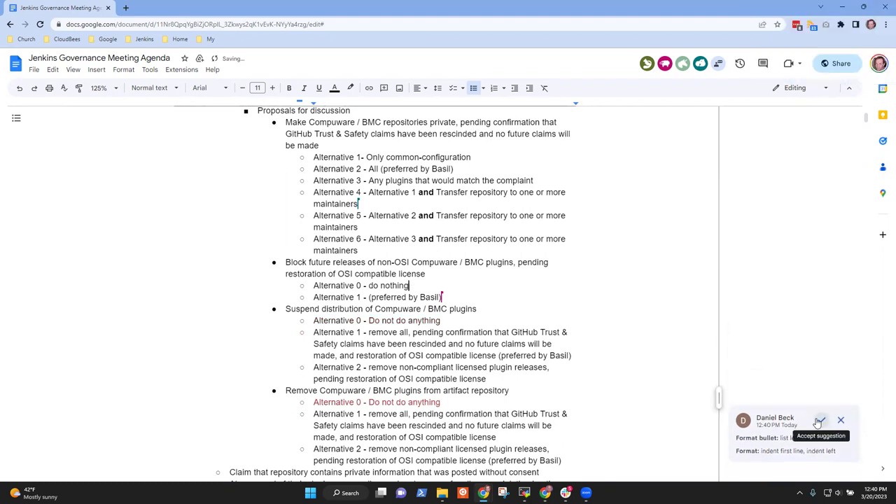
left_click(819, 416)
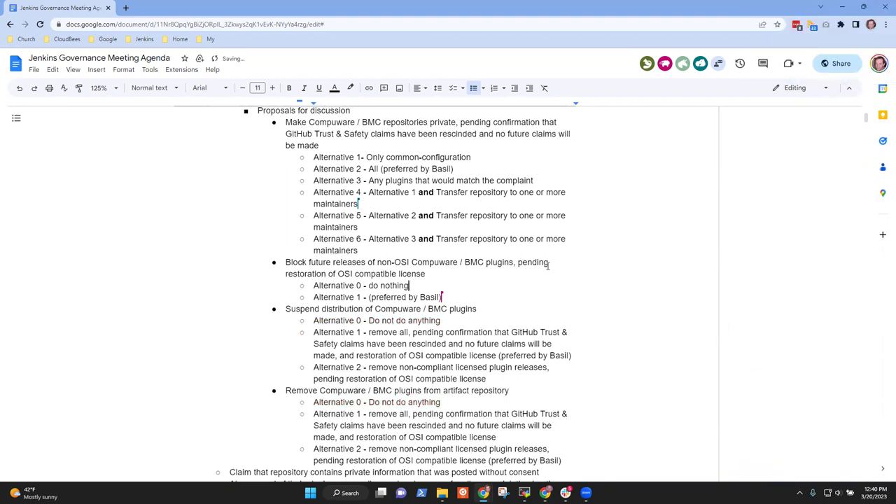
- Replace "do nothing" in Alternative 0 of the block-future-releases proposal with "Do not do anything" copied from the suspend-distribution proposal
key("shift+End")
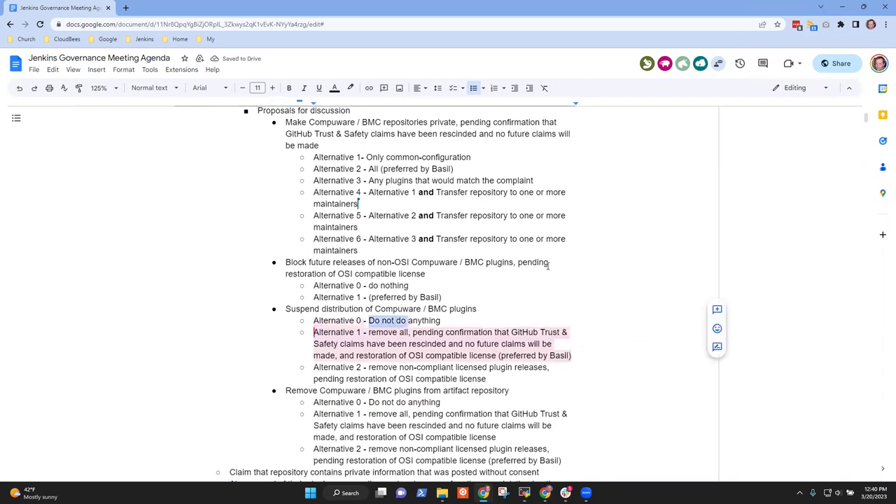
key("ctrl+c")
key("Up")
key("Up")
key("Up")
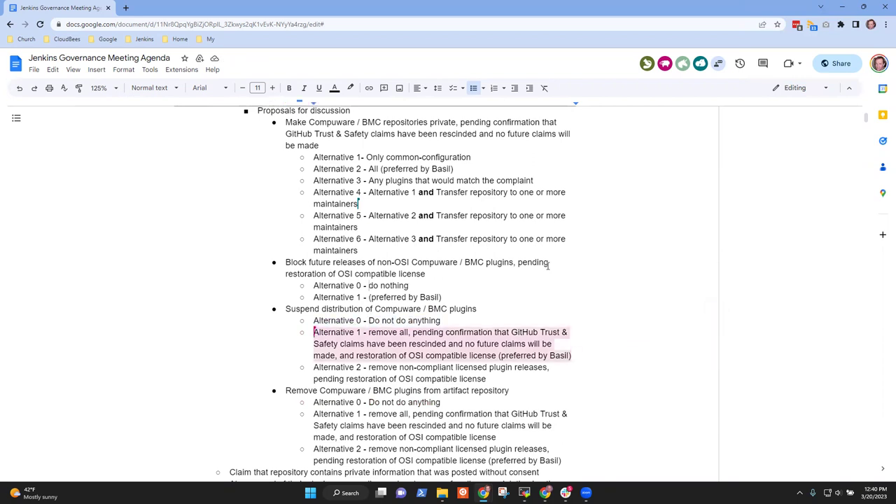
key("shift+End")
key("ctrl+v")
key("Up")
key("Up")
key("Up")
key("Up")
key("Up")
key("Up")
key("Up")
key("Up")
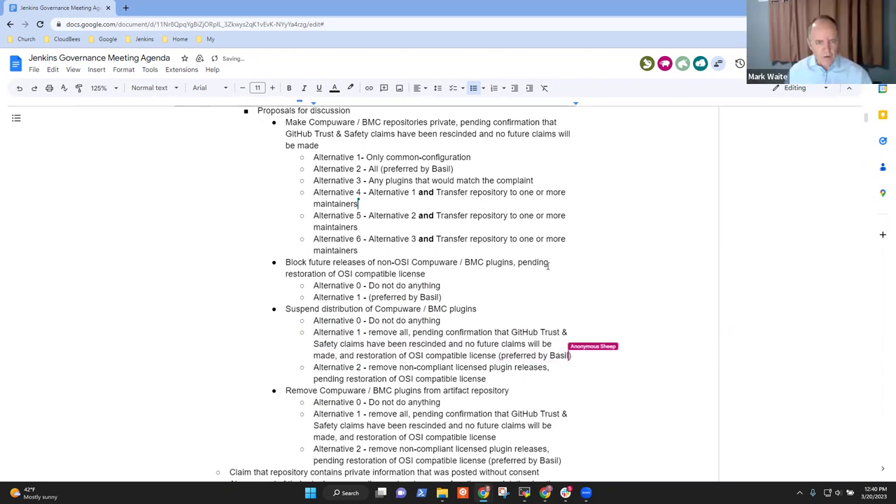
key("Down")
key("Down")
key("Down")
key("Down")
key("Down")
key("Down")
key("Down")
key("Down")
key("Down")
key("Down")
key("Down")
key("Down")
key("Down")
key("Down")
key("Down")
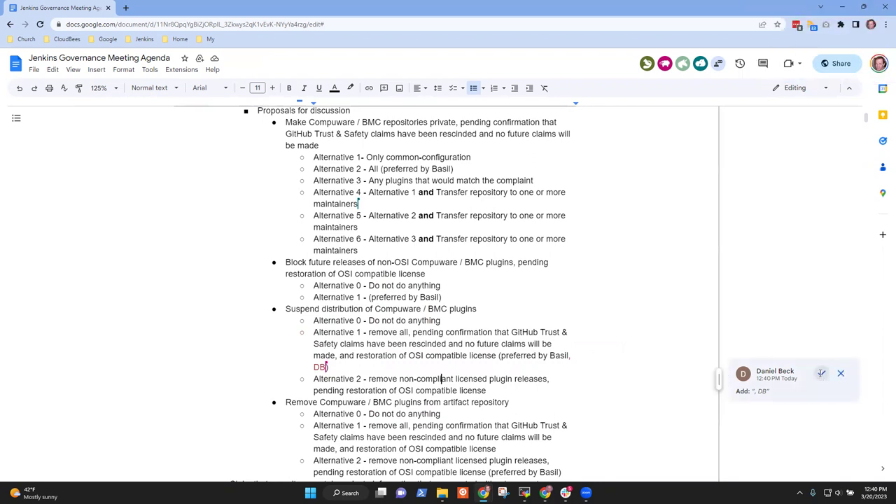
- Accept the suggestions adding a participant's initials to the preference notes in Alternative 1 of the suspend-distribution and block-future-releases proposals
left_click(817, 372)
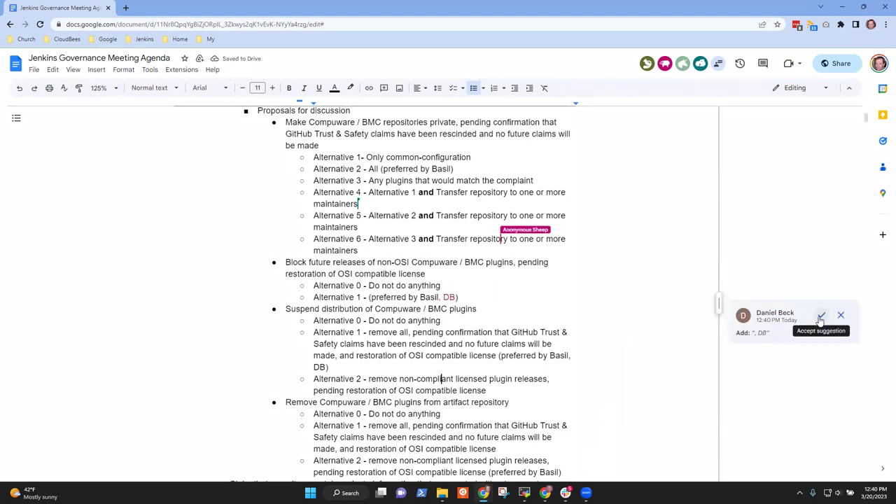
left_click(822, 316)
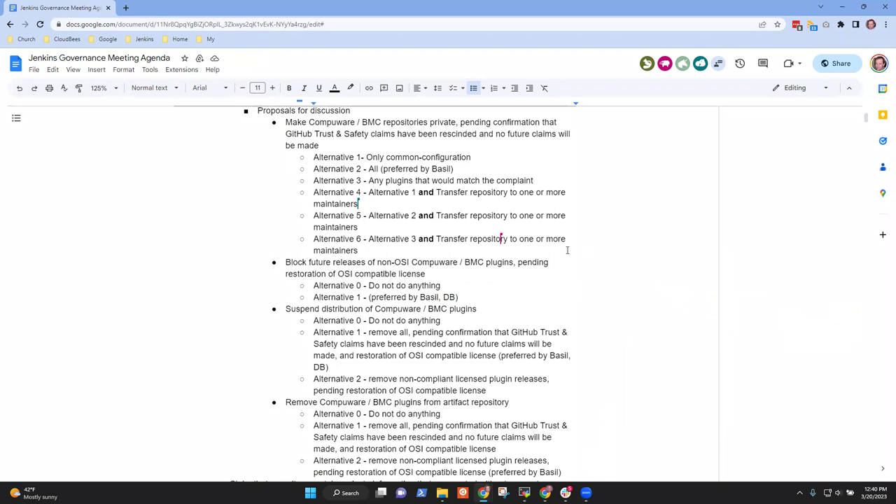
- Append a parenthesised "easier for" note with the participant's initials to Alternative 1 of the artifact-removal proposal
scroll(568, 284, "down", 1)
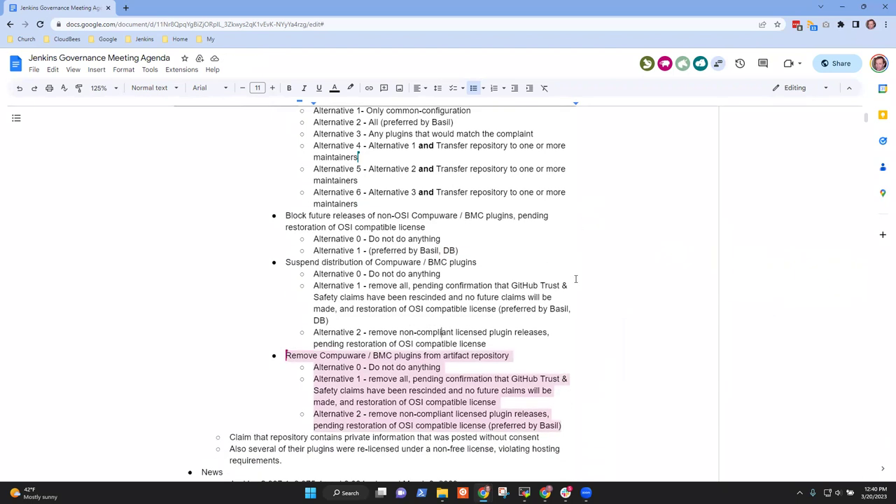
scroll(615, 301, "up", 1)
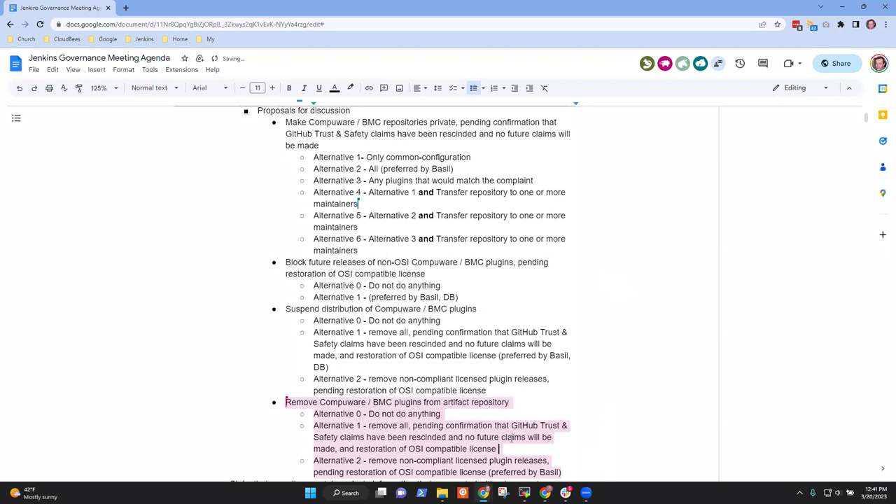
type("(")
type("easier for ")
type("DB")
key("BackSpace")
type("B)")
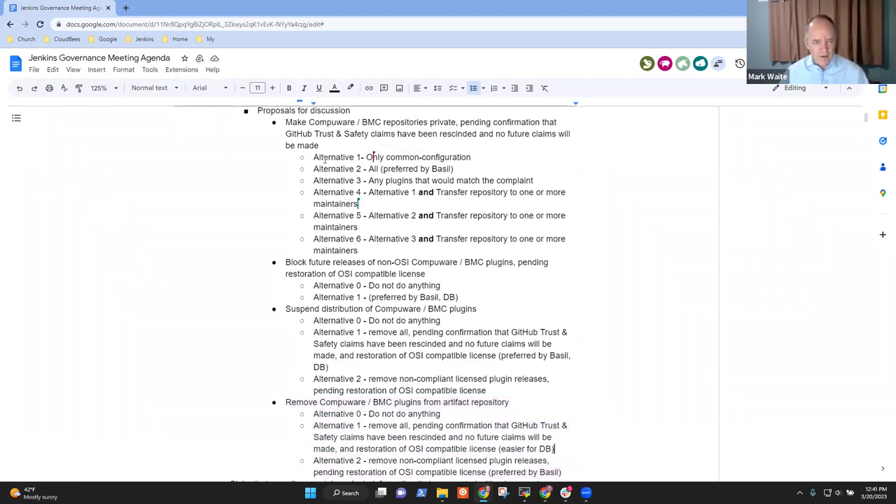
- Insert "Alternative 0 - Do not do anything" above Alternative 1 under the repositories-private proposal
left_click_drag(320, 146, 287, 123)
left_click(483, 151)
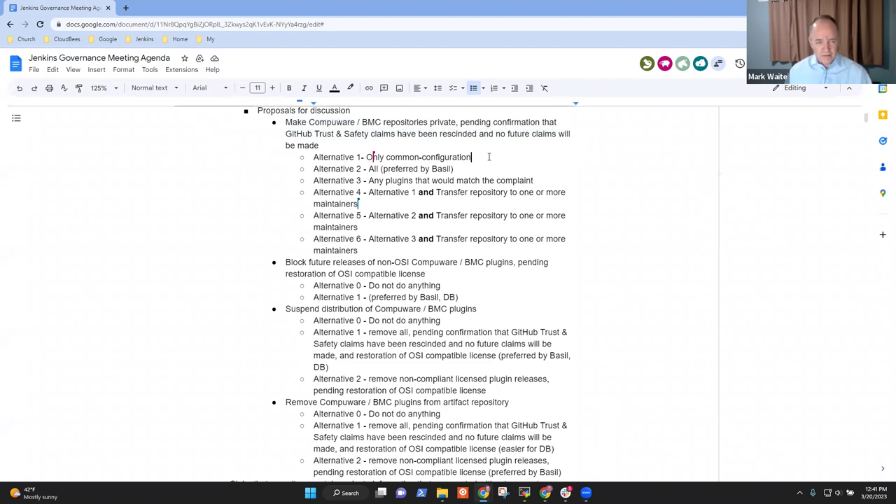
type("\\")
key("Return")
key("Up")
key("Delete")
type("Aternati")
type("ve -")
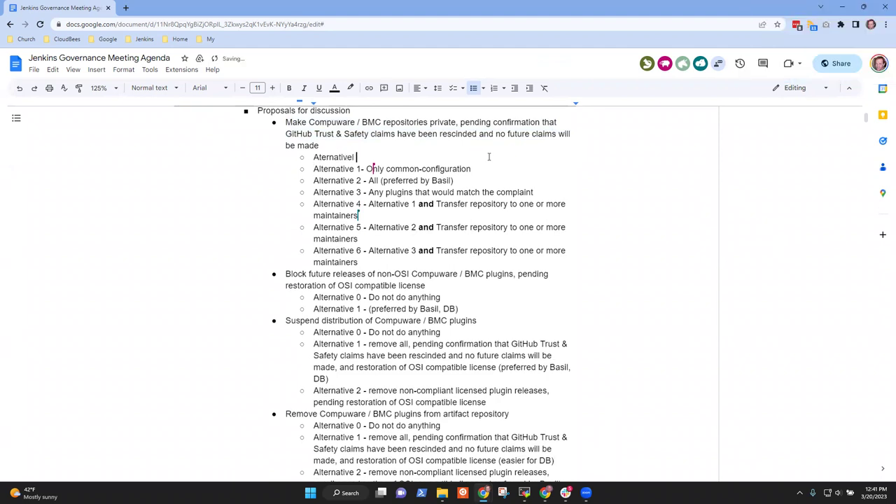
type(" Do not0  do anything")
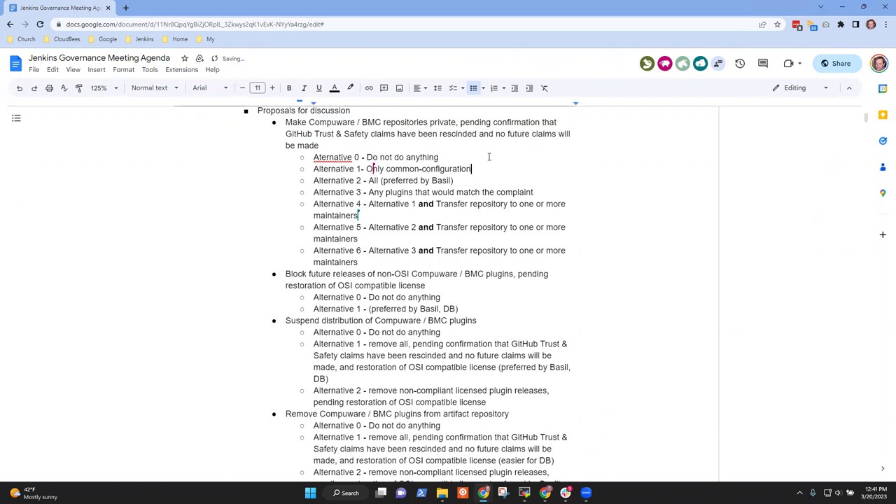
type(" (pref")
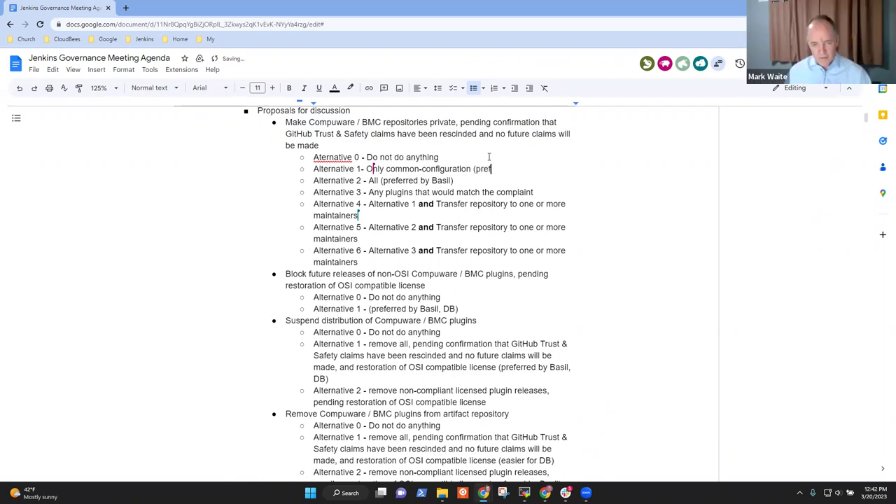
type("erred by DB ")
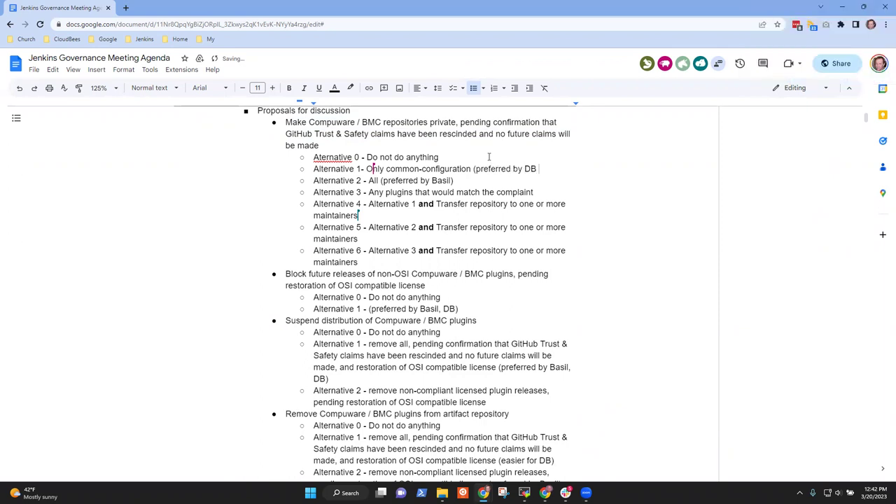
type("unless se")
type("c")
key("BackSpace")
key("BackSpace")
key("BackSpace")
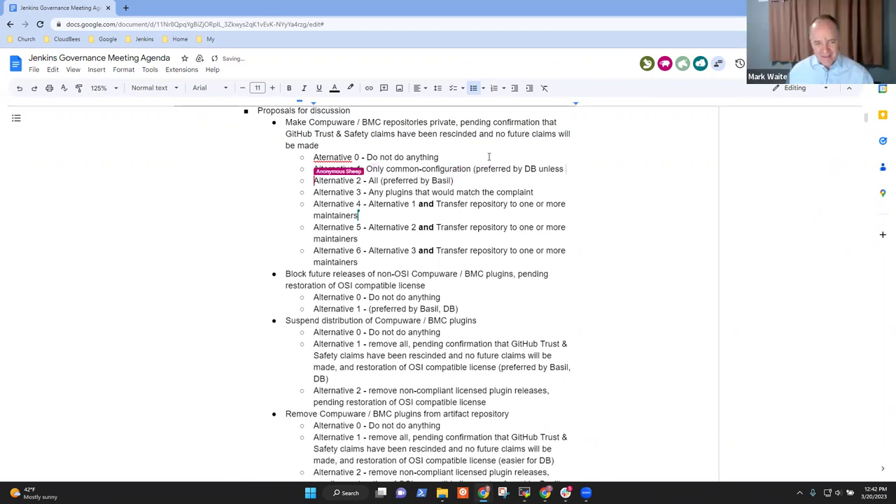
key("BackSpace")
key("BackSpace")
key("BackSpace")
key("BackSpace")
key("BackSpace")
key("BackSpace")
key("BackSpace")
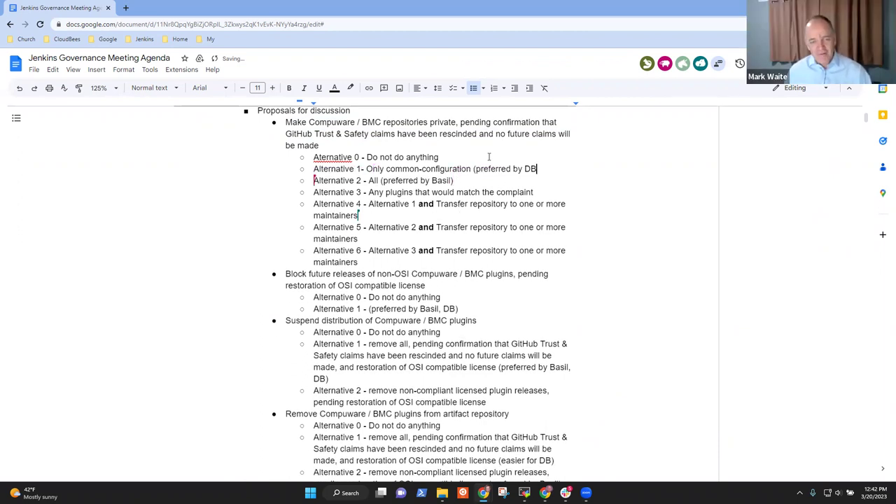
key("ctrl+shift+Left")
key("ctrl+shift+Left")
key("ctrl+shift+Left")
key("ctrl+shift+Left")
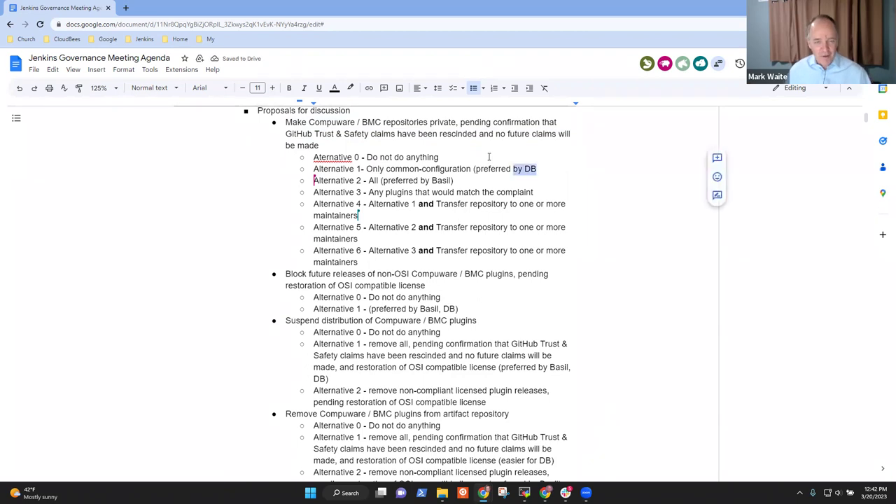
key("BackSpace")
- Add "Alternative 1.2 - Only common-configuration until the second complaint, then everything" below Alternative 1, with the two supporting participants in parentheses
key("Return")
key("Return")
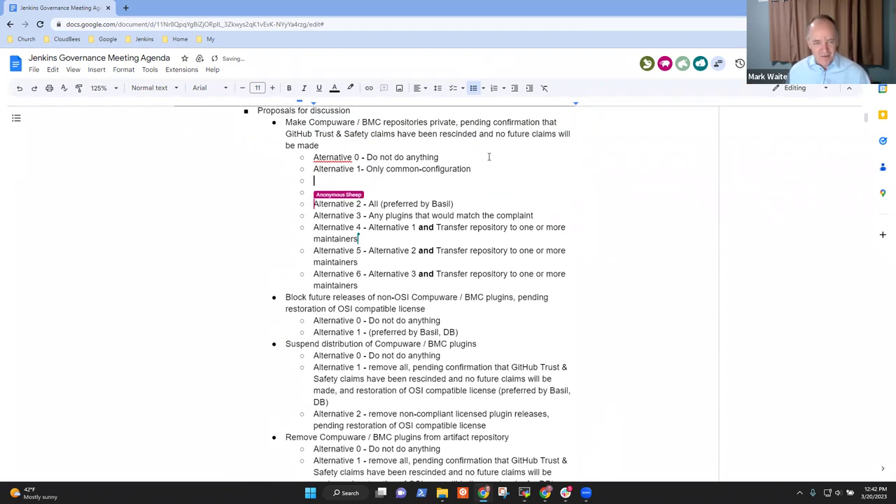
type("Alterna")
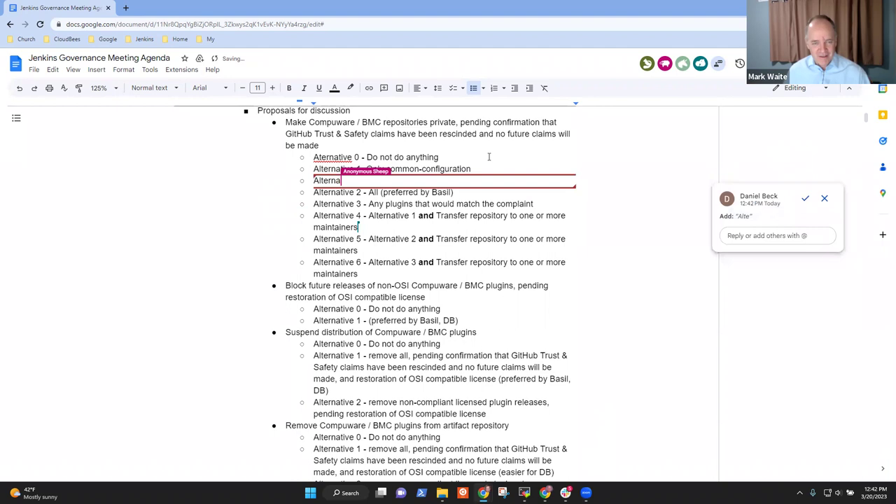
type("tive 1.2 - Only")
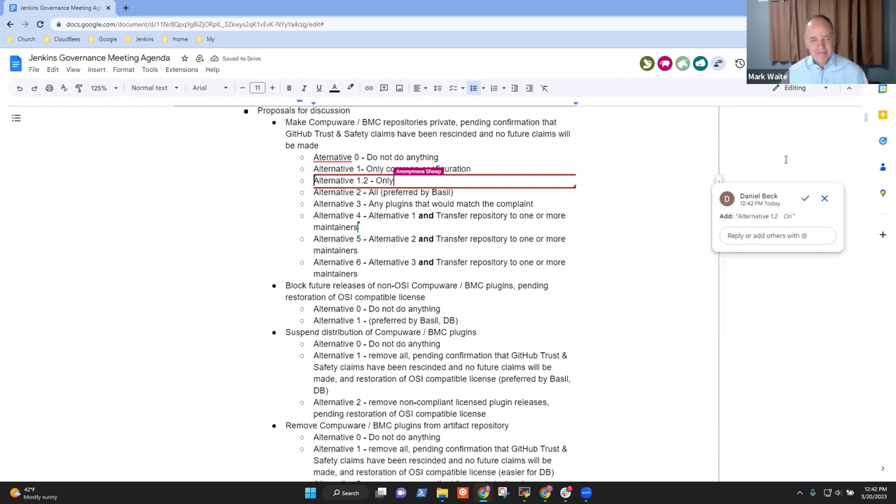
type(" common-configura")
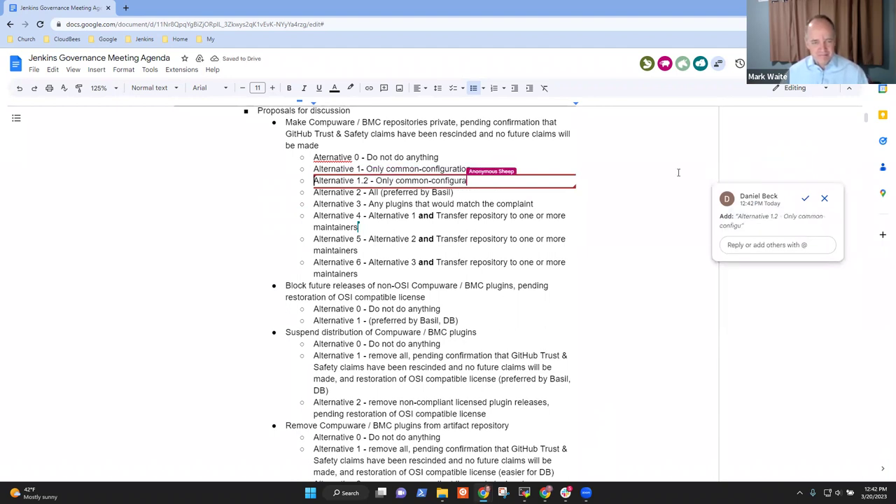
type("tion until the seco")
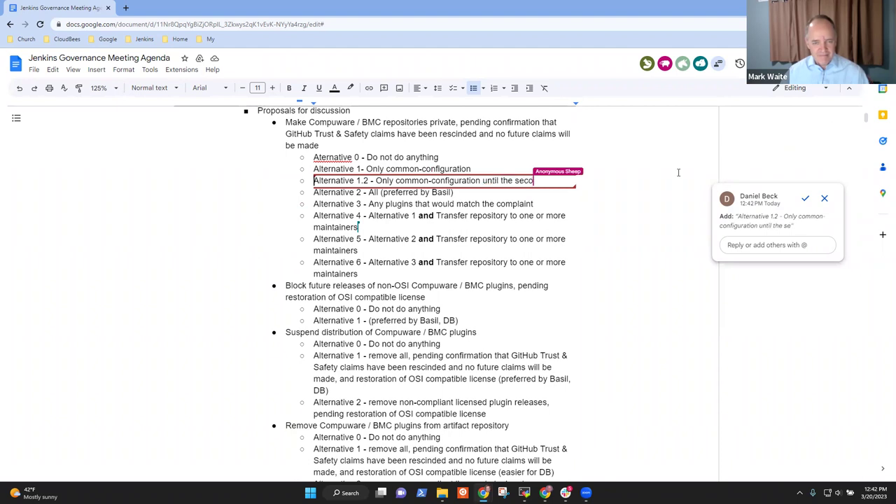
type("nd compai")
key("BackSpace")
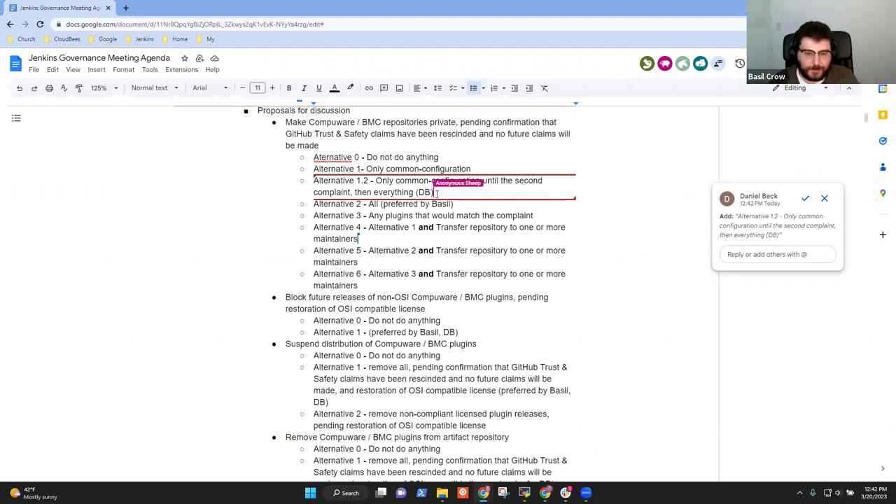
type("Basil")
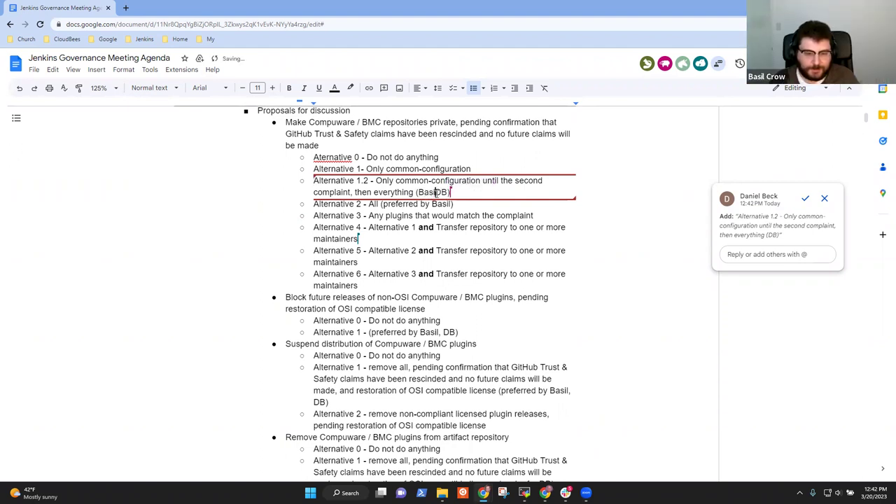
type(",")
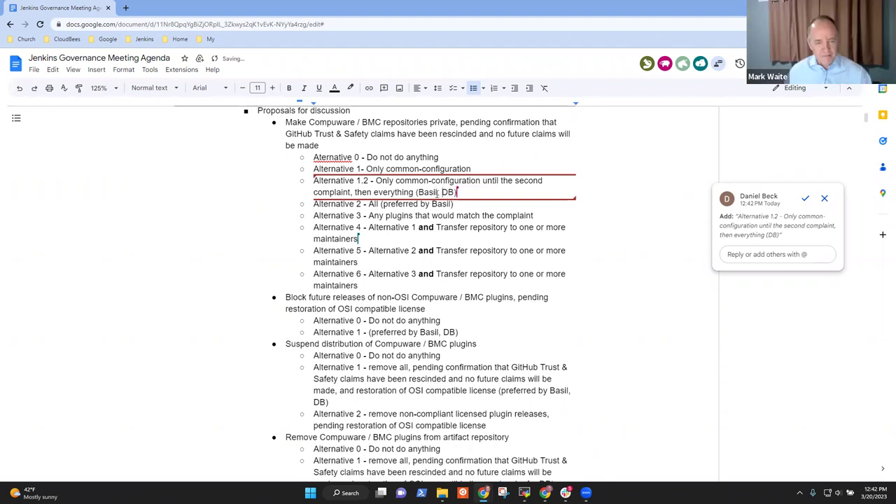
- Accept the suggested Alternative 1.2 bullet and its renumbering to 1.5
left_click(805, 198)
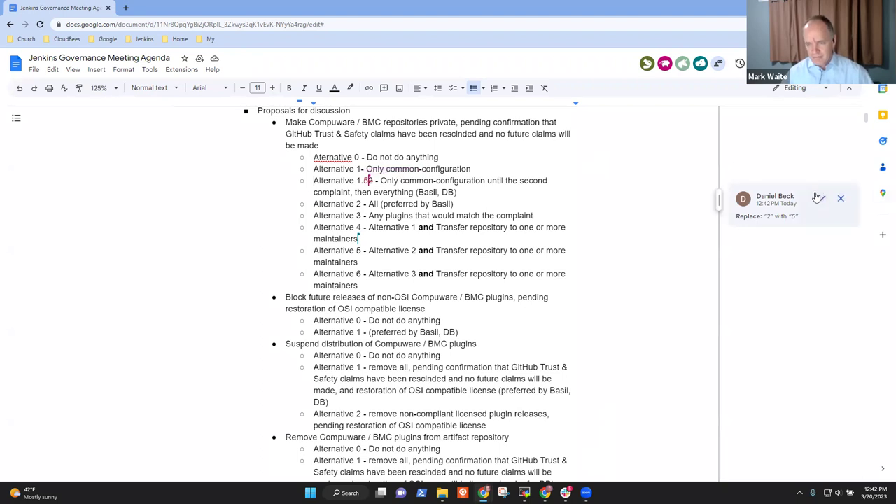
left_click(822, 203)
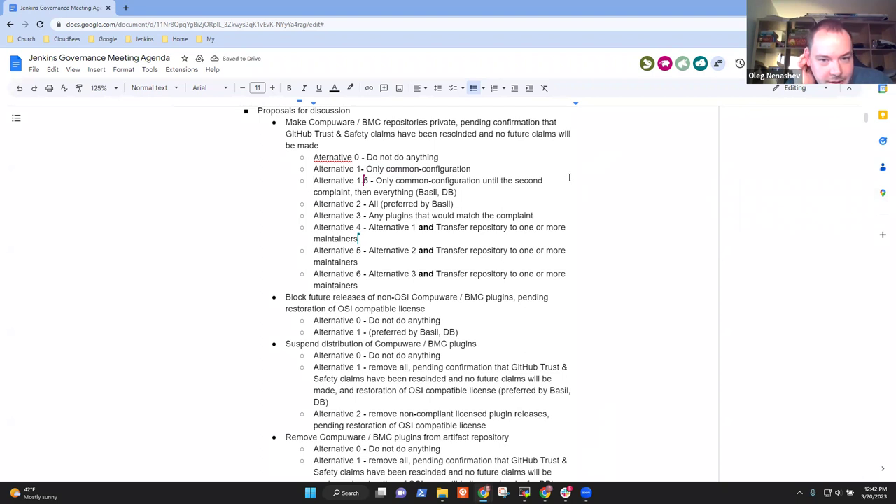
- Correct the misspelled word "Alternative" in Alternative 0 of the repositories-private proposal
left_click(332, 156)
left_click(335, 143)
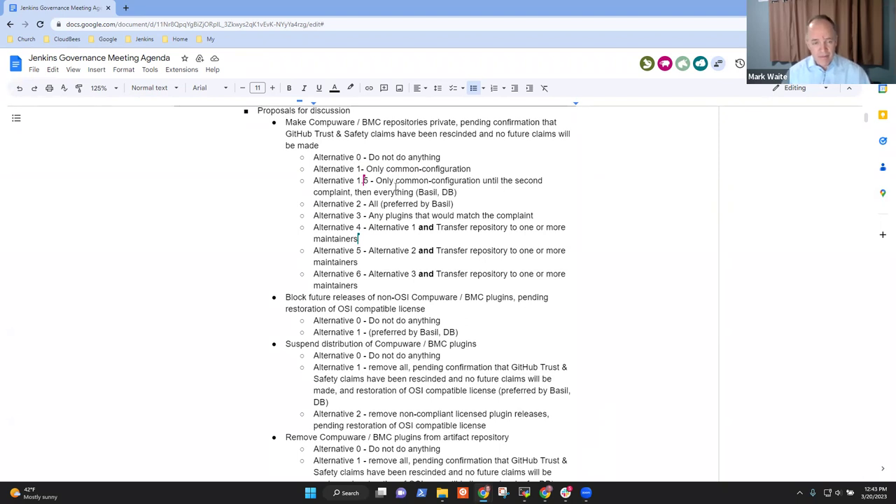
left_click(329, 157)
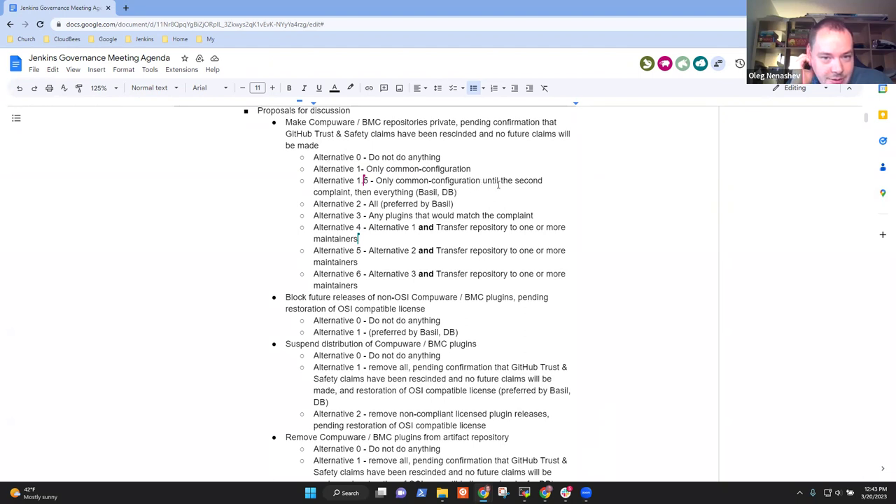
- Add a third participant's first name to the parenthesised list at the end of Alternative 1.5
double_click(469, 203)
key("Up")
type(", Oleg")
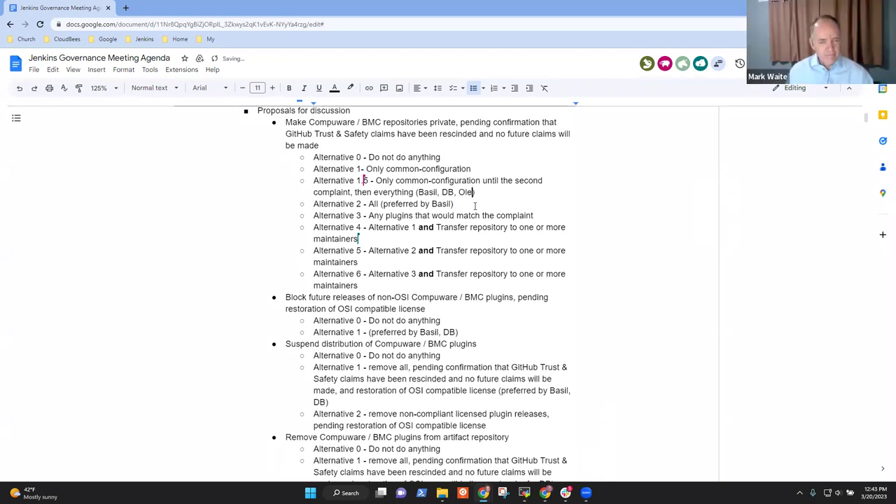
- Select the two-line text of the block-future-releases proposal for discussion
key("Down")
key("Home")
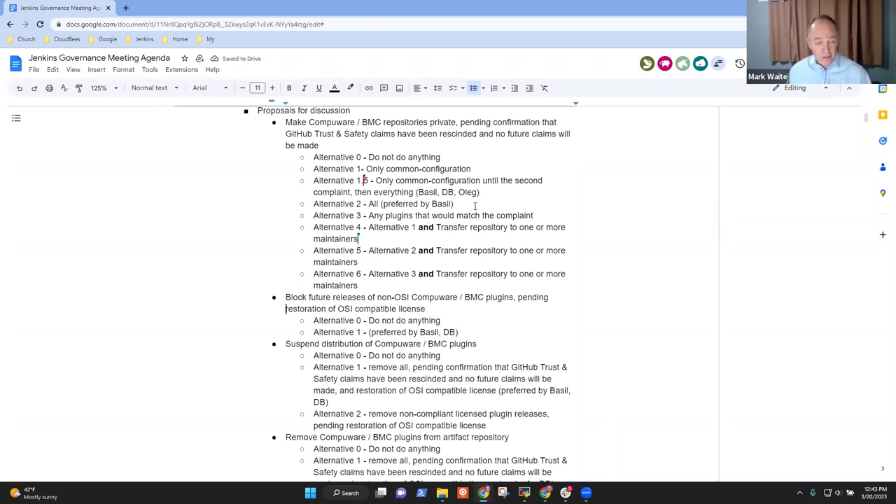
key("Down")
key("shift+Down")
key("shift+Down")
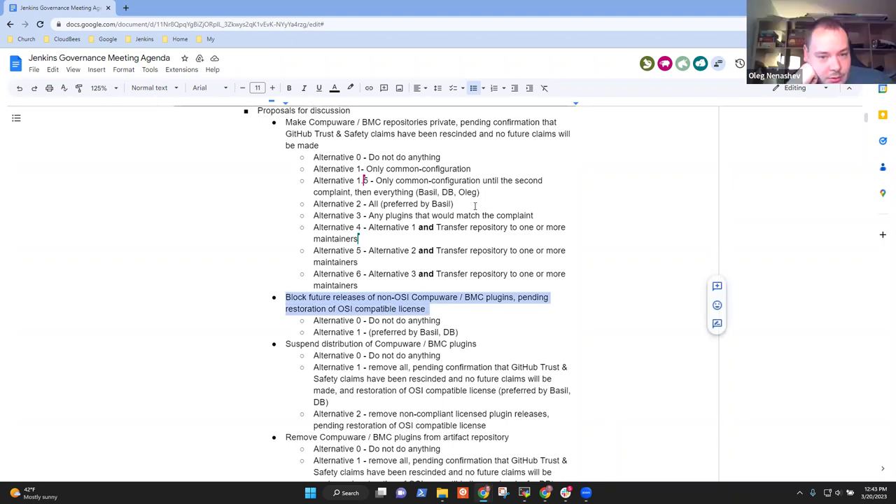
- Add the third participant's first name to the preferred-by list in Alternative 1 of the block-future-releases proposal
key("Down")
key("End")
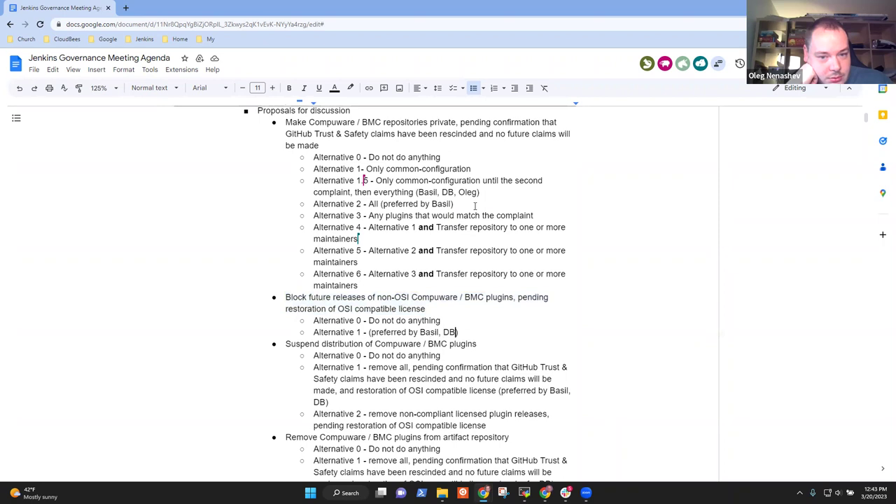
type(", Oleg")
- Add the third participant's first name in parentheses at the end of Alternative 2 of the suspend-distribution proposal
key("Down")
key("Down")
key("Down")
key("Down")
key("Down")
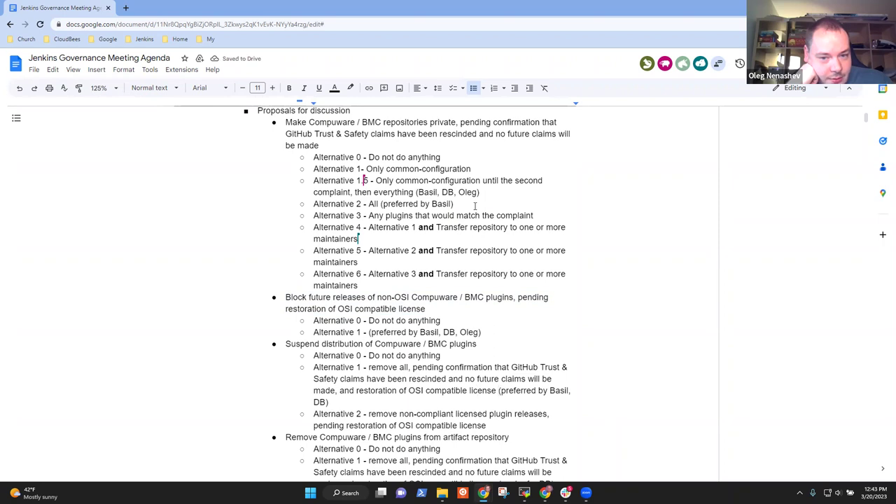
key("Down")
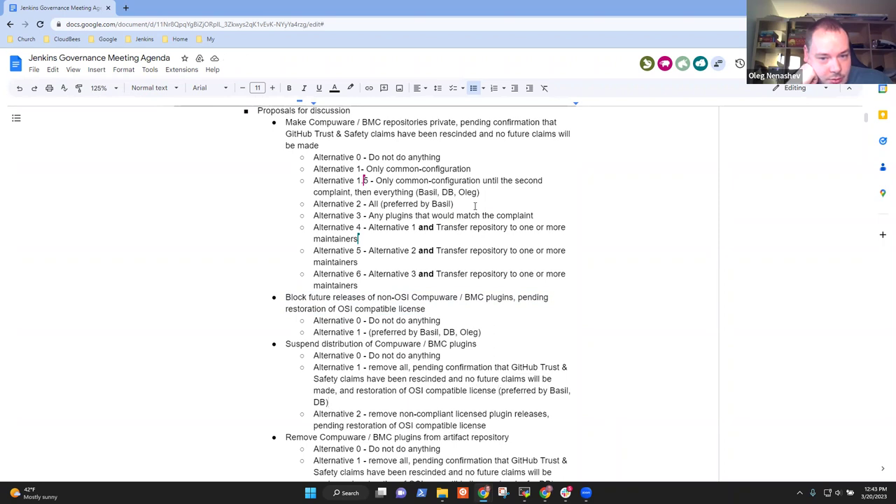
key("Down")
key("Down")
type("(Oleg)")
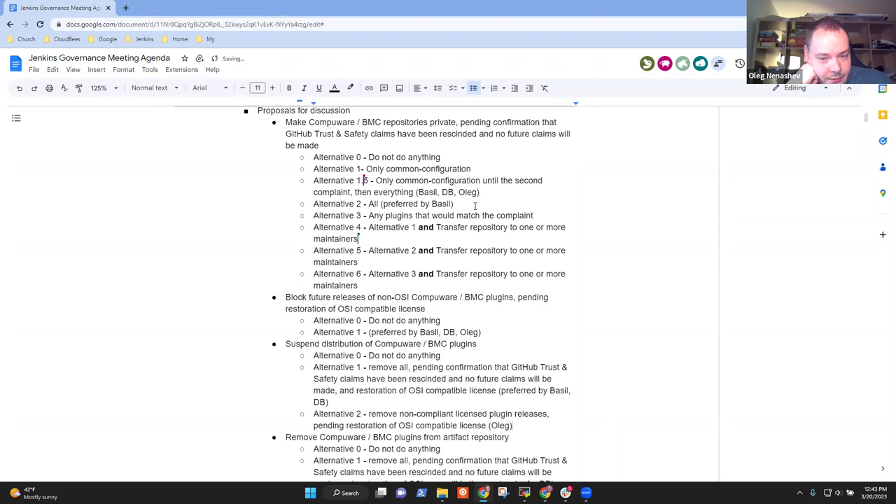
- Add the third participant's first name to the preferred-by list in Alternative 2 of the remove-from-artifact-repository proposal
scroll(475, 205, "down", 1)
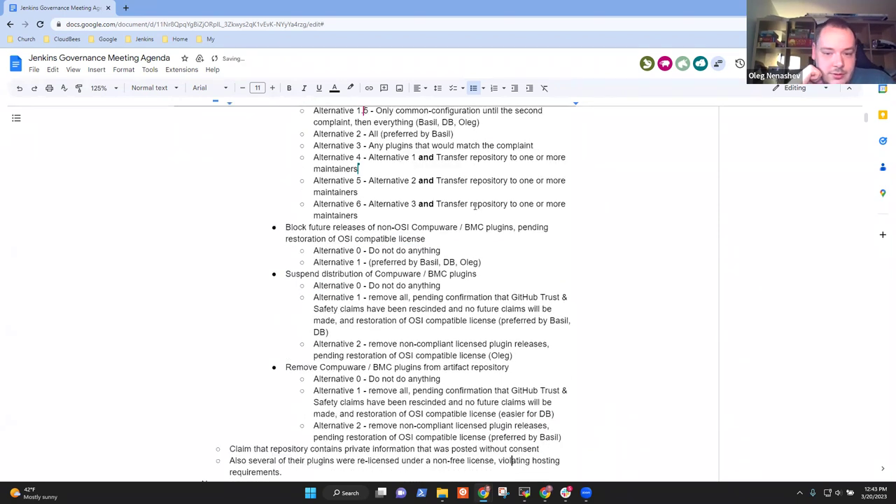
key("Up")
key("Up")
key("End")
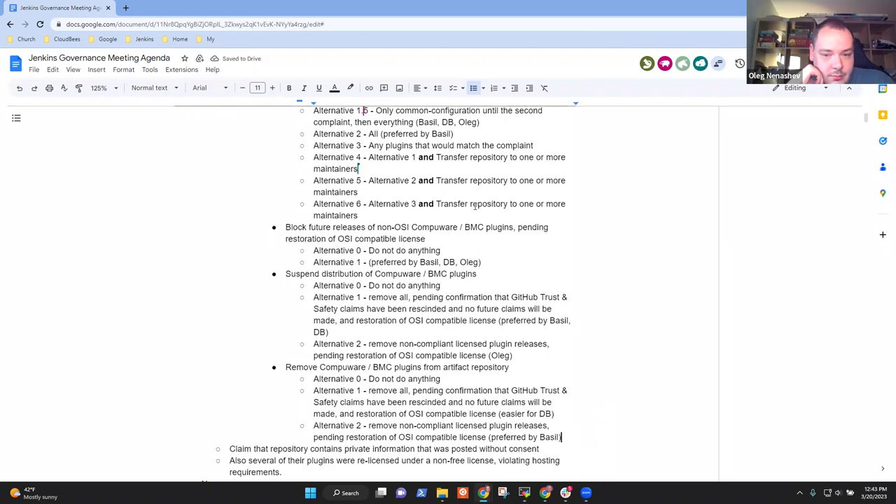
key("Left")
type(", Oleg")
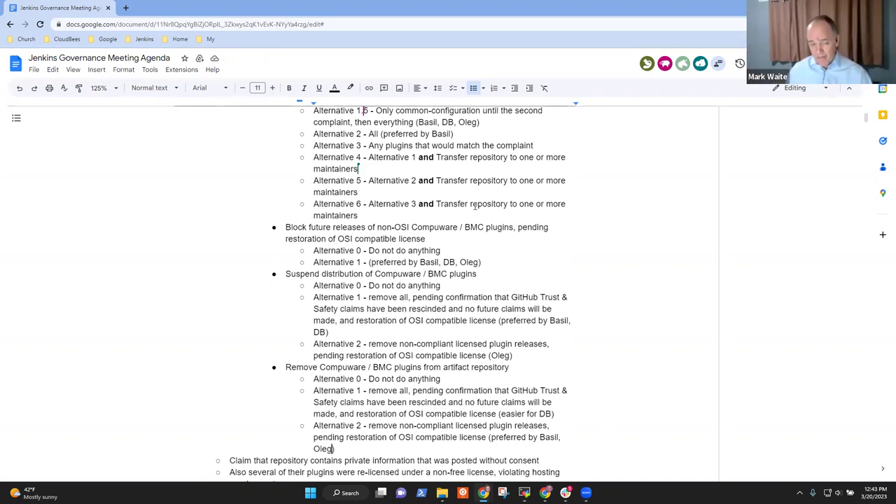
- Add a fourth participant's first name to the parenthesised list at the end of Alternative 1.5 of the repositories-private proposal
key("Up")
key("Up")
key("Up")
key("Up")
key("Up")
key("Up")
key("Up")
key("Up")
key("Up")
key("Up")
key("Up")
key("Up")
key("Up")
key("Up")
key("Up")
key("Up")
key("Up")
key("Up")
key("Up")
key("Up")
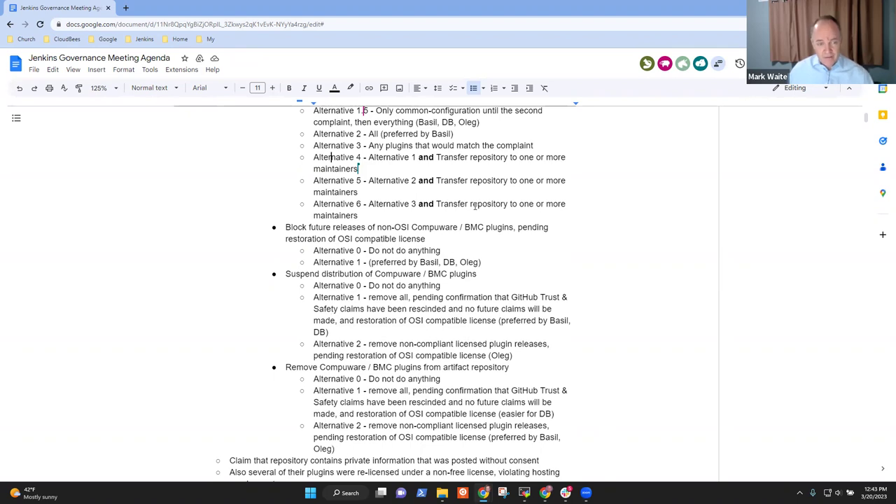
key("Up")
key("Up")
key("Up")
key("Up")
key("Up")
key("Up")
key("Up")
key("Up")
key("Up")
key("Up")
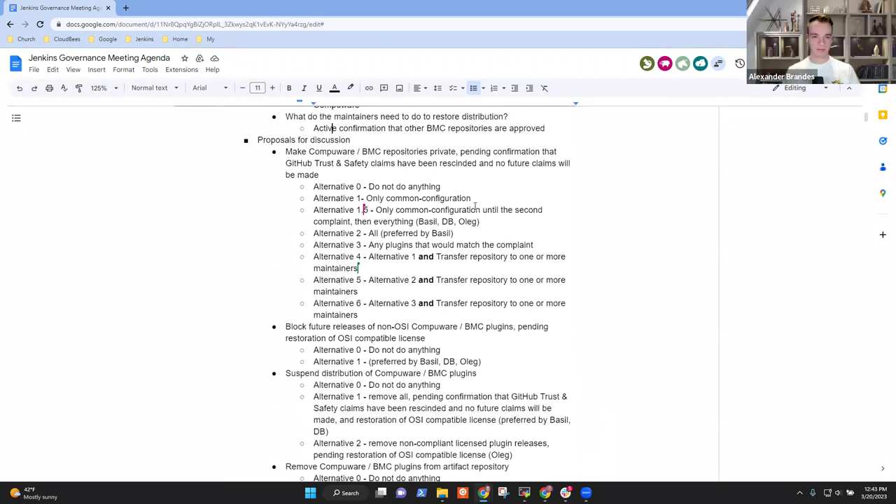
key("Down")
key("Down")
key("Down")
key("Down")
key("Down")
key("Down")
key("End")
key("Left")
type(", Alex")
- Add the fourth participant's first name to the preferred-by list in Alternative 1 of the block-future-releases proposal
key("Down")
key("Down")
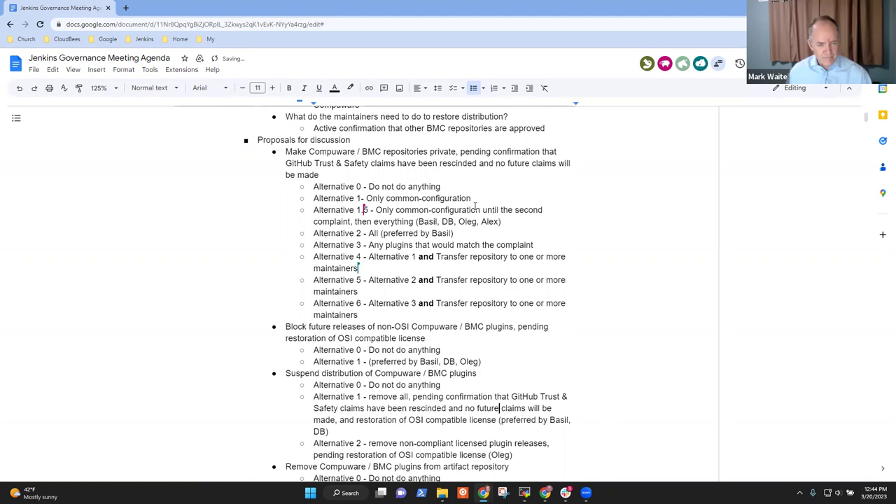
key("Down")
key("Down")
key("Down")
key("End")
key("Left")
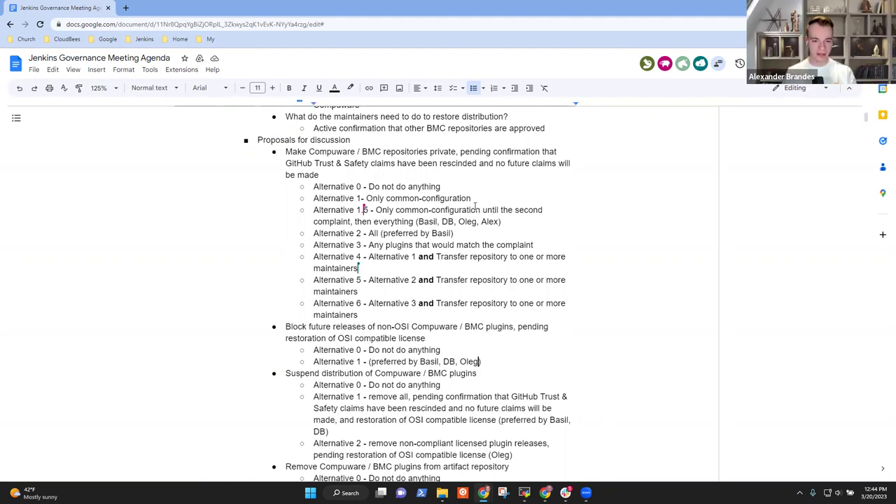
type(", Alex")
- Add the fourth participant's first name to the preferred-by list in Alternative 1 of the suspend-distribution proposal
key("Down")
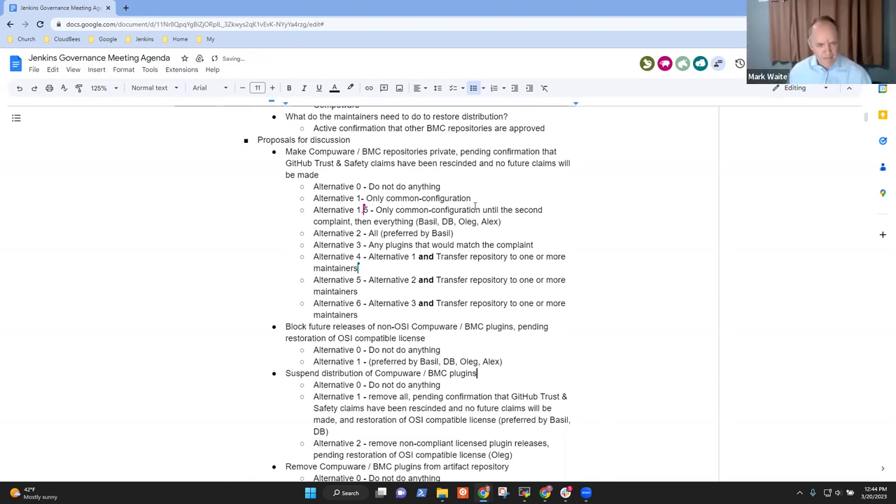
key("Down")
key("Down")
key("Down")
key("Down")
key("Down")
key("Down")
key("Down")
key("Down")
key("Down")
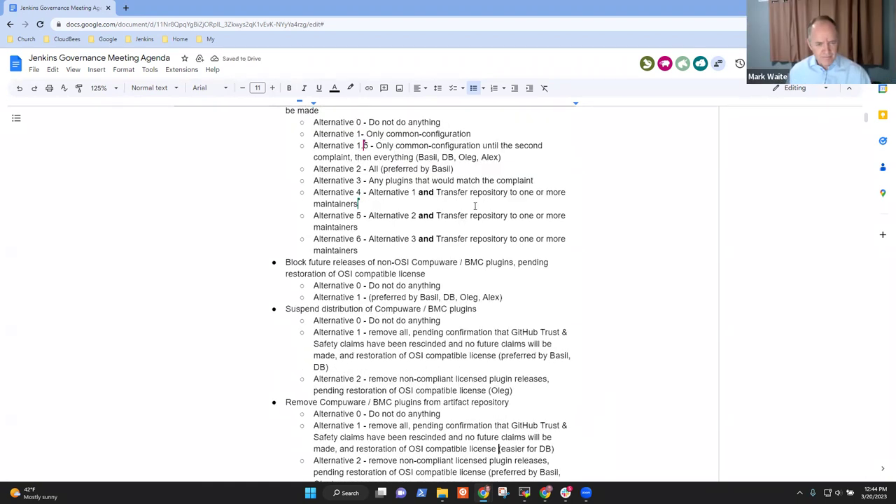
key("Up")
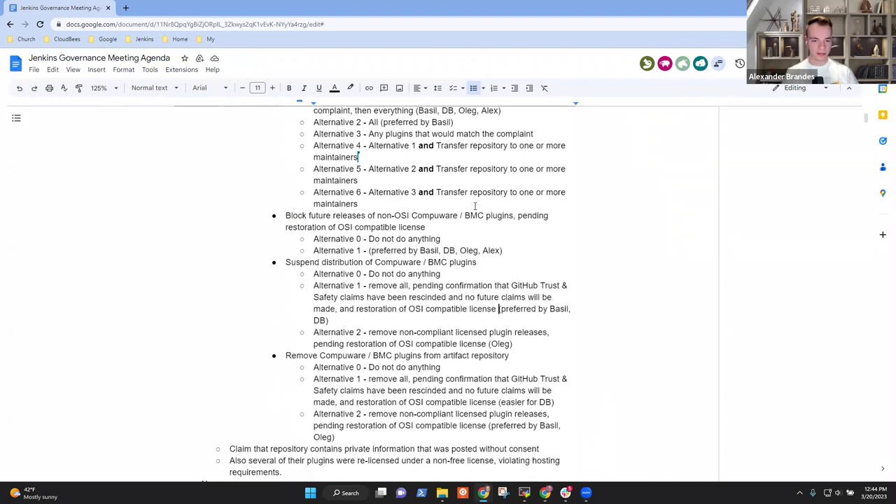
type(", Alex")
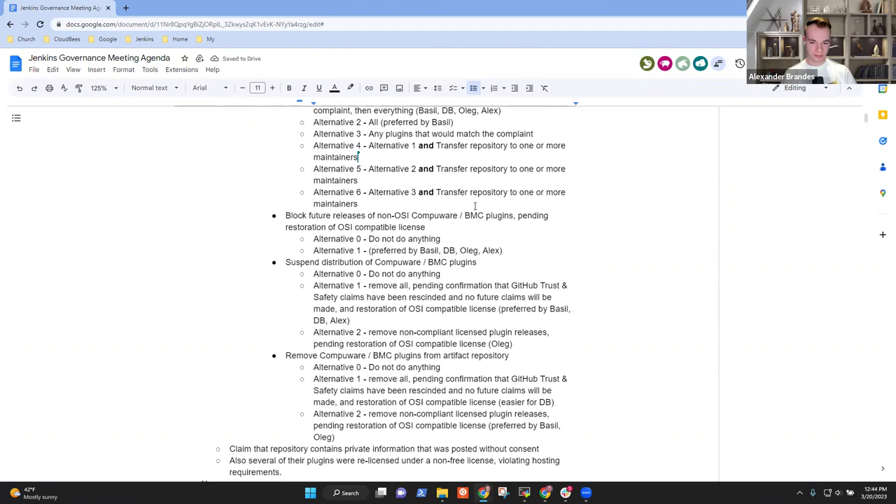
- Review the alternatives listed under the suspend-distribution and remove-from-artifact-repository proposals
key("Left")
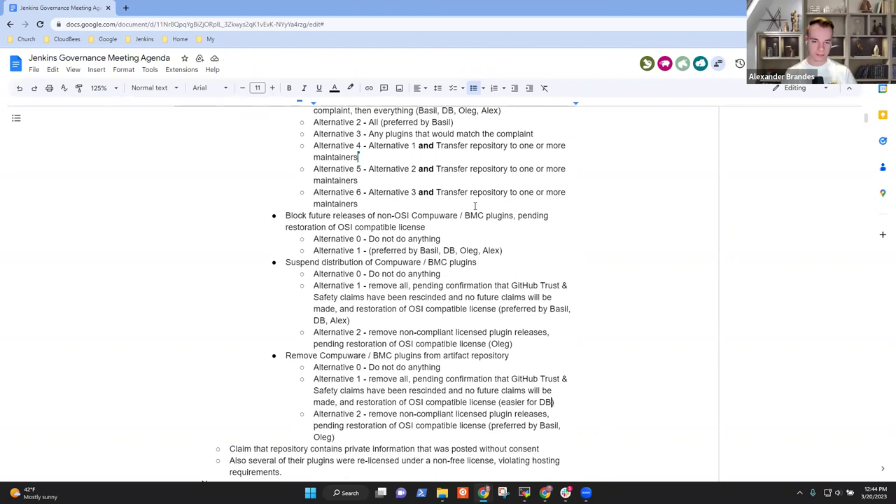
key("Up")
key("Up")
key("Up")
key("Up")
key("Up")
key("Up")
key("Up")
key("Up")
key("Up")
key("Up")
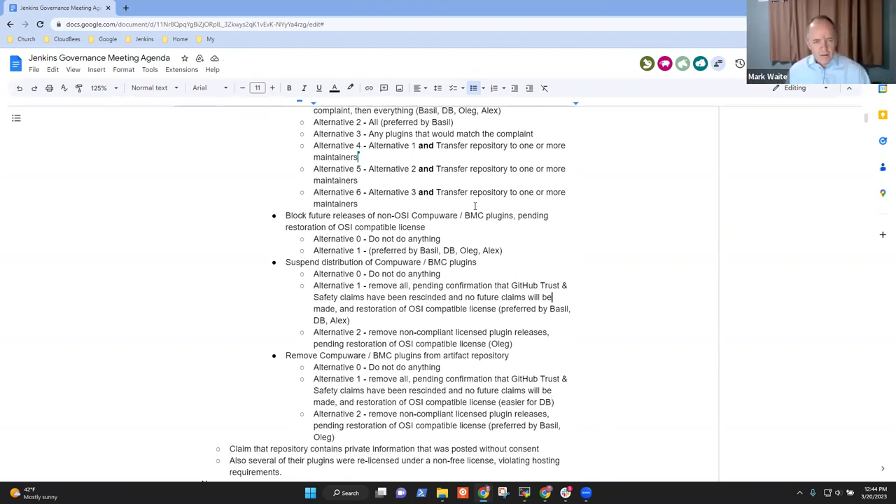
key("Up")
key("Up")
key("Up")
key("Down")
key("Down")
key("Down")
key("Down")
key("Down")
key("Down")
key("Down")
key("Down")
key("Down")
key("Down")
key("Down")
key("Down")
key("Down")
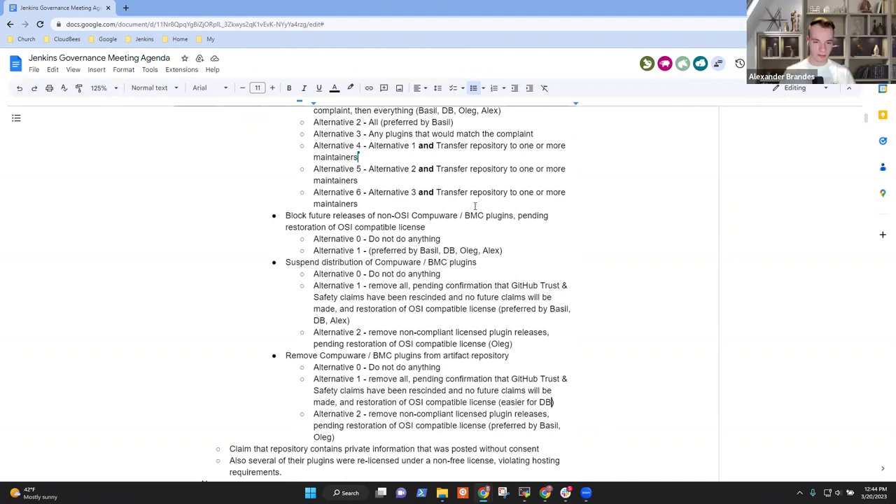
- Select the "Alternative 0 - Do not do anything" line of the remove-from-artifact-repository proposal for discussion
key("Up")
key("Up")
key("Up")
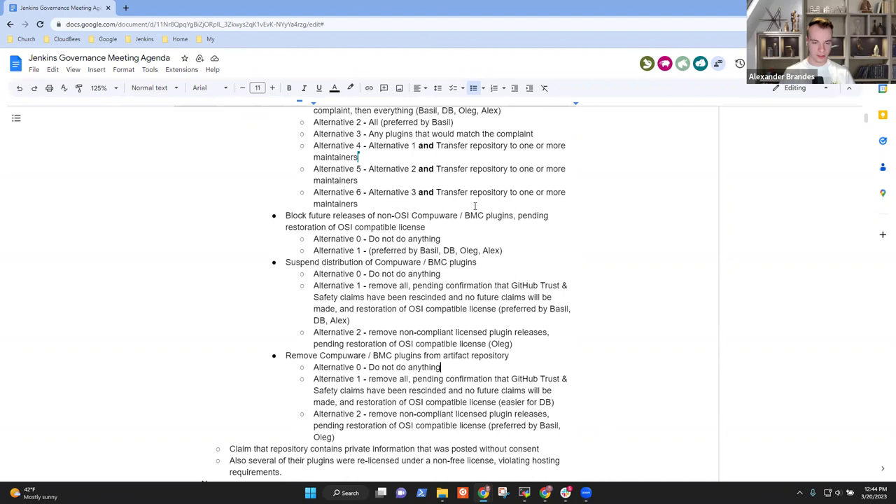
key("shift+Home")
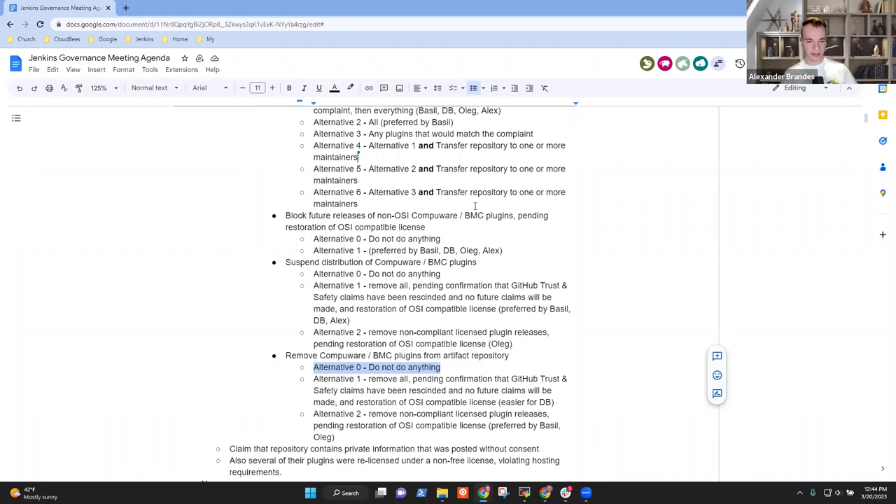
- Add the fourth participant's first name to the "easier for" list in Alternative 1 of the remove-from-artifact-repository proposal
key("Up")
key("Down")
key("Down")
key("Down")
key("Down")
key("End")
key("Left")
type(", Alex")
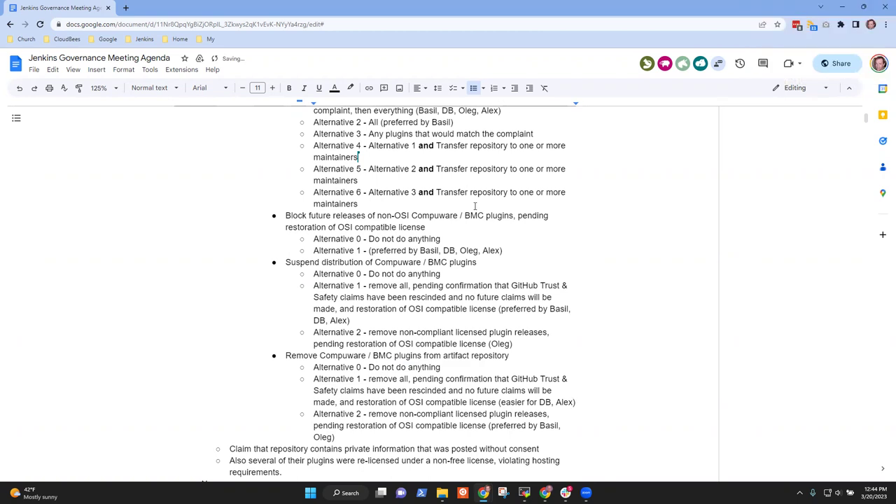
- Add the fourth participant's first name to the preferred-by list in Alternative 2 of the remove-from-artifact-repository proposal
key("Down")
key("Down")
key("Left")
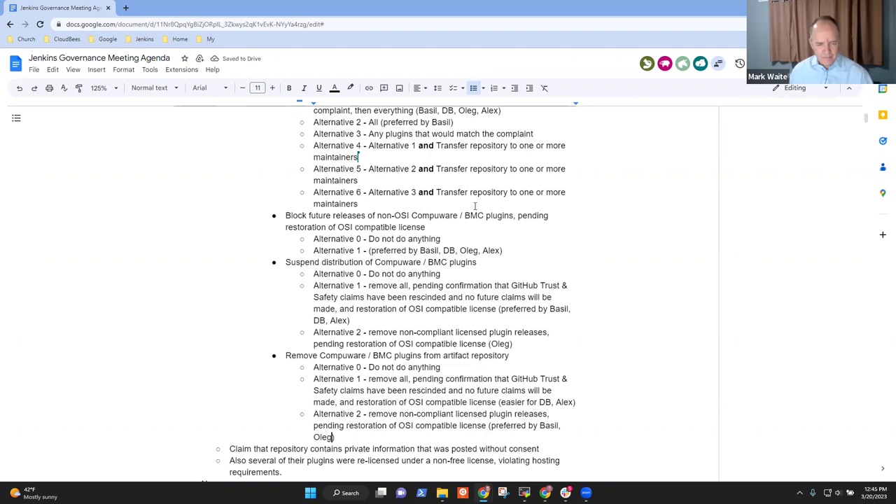
key("Up")
key("Up")
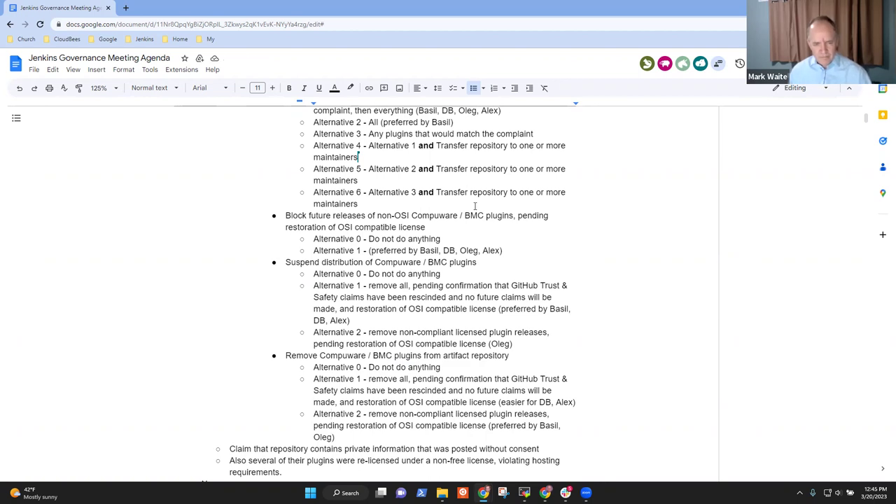
key("Up")
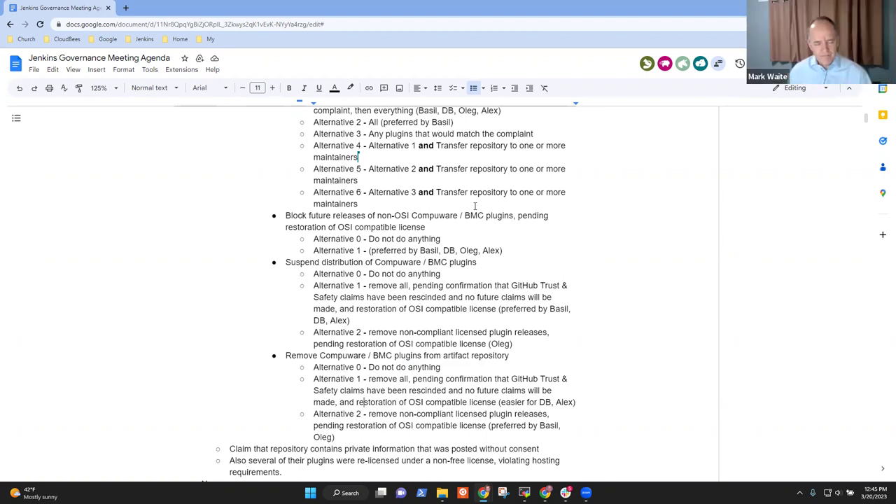
key("Down")
key("Down")
key("Down")
type(", Alex")
- Add the fifth participant's first name to the supporter list of Alternative 1.5 in the make-repositories-private proposal
key("Up")
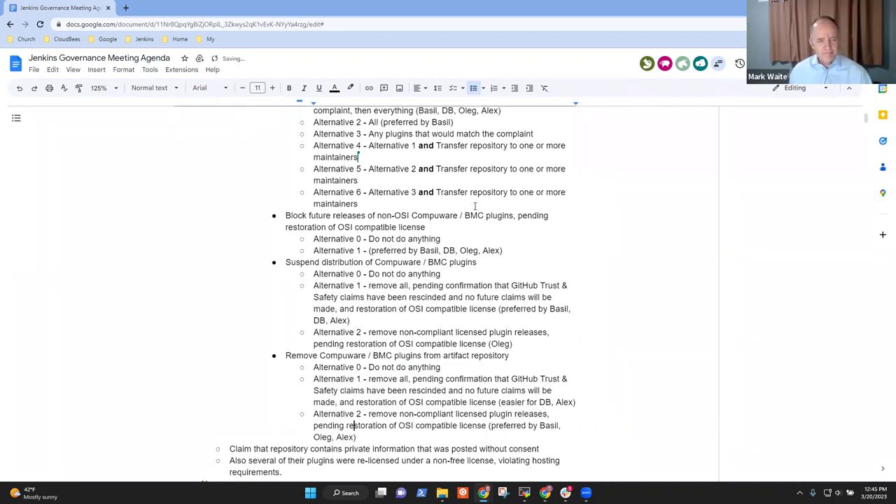
key("Up")
key("Up")
key("Up")
key("Up")
key("Up")
key("Up")
key("Up")
key("Up")
key("Up")
key("Up")
key("Up")
key("Up")
key("Up")
key("Up")
key("Up")
key("Up")
key("Up")
key("Up")
key("Up")
key("Up")
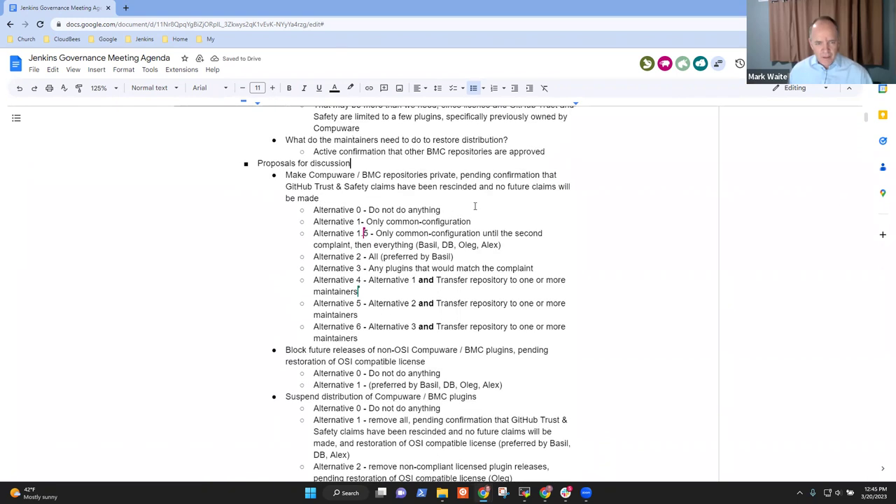
key("Down")
key("Down")
key("Down")
key("Down")
key("Down")
key("End")
key("Left")
type(", Mark")
- Add the fifth participant's first name to the preferred-by list in Alternative 1 of the block-future-releases proposal
key("Down")
key("Down")
key("Down")
key("Down")
key("Down")
key("Down")
key("Down")
key("Down")
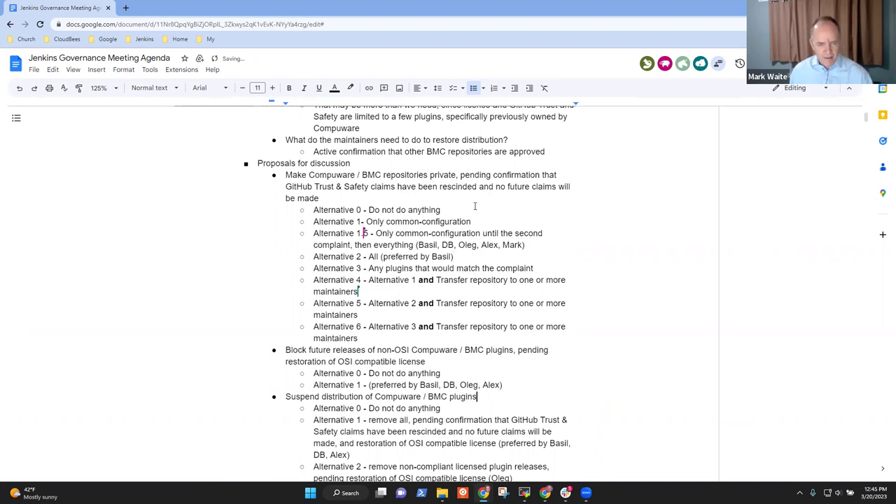
key("Home")
key("Up")
key("End")
key("Left")
type(", Mark")
- Add the fifth participant's first name to the preferred-by list in Alternative 1 of the suspend-distribution proposal
key("Down")
key("Down")
key("Down")
key("Down")
key("Down")
key("Down")
key("Down")
key("Down")
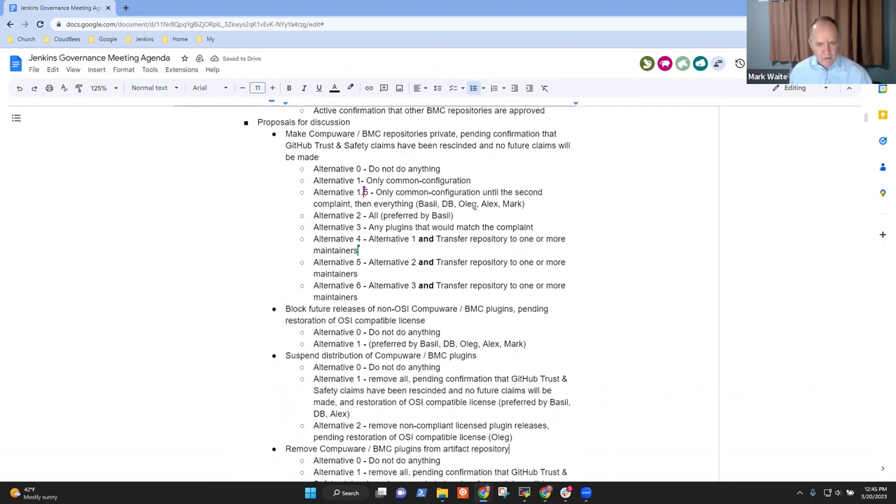
key("Up")
key("Up")
key("Up")
key("Left")
type(", Mark")
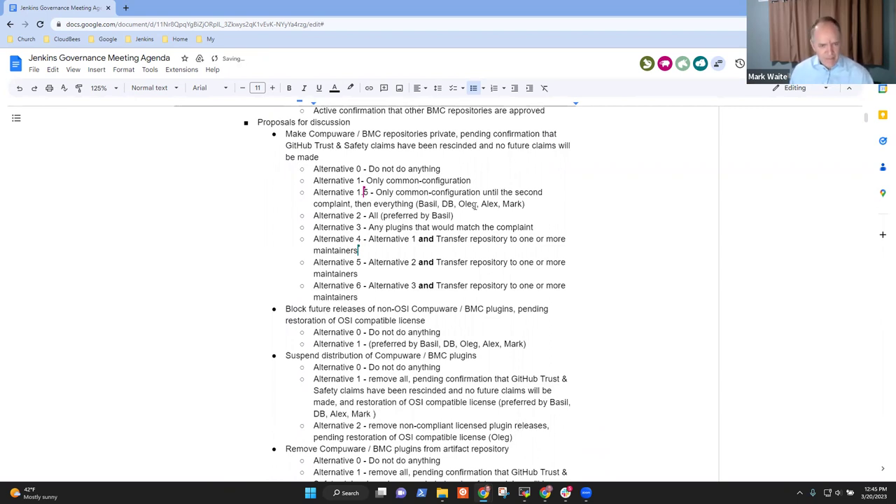
- Add the fifth participant's first name to the "easier for" list in Alternative 1 of the remove-from-artifact-repository proposal
key("Down")
key("Down")
key("Down")
key("Down")
key("Down")
key("Down")
key("Down")
key("Down")
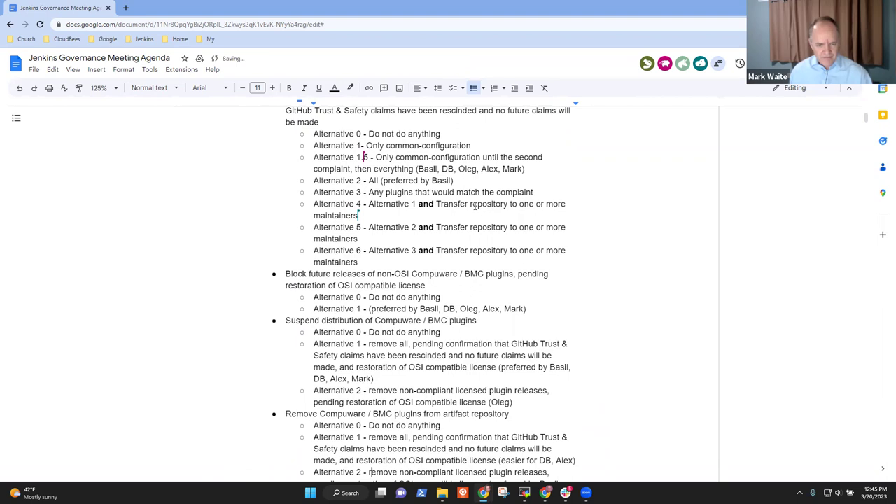
key("Down")
key("Up")
key("End")
type(", Mark")
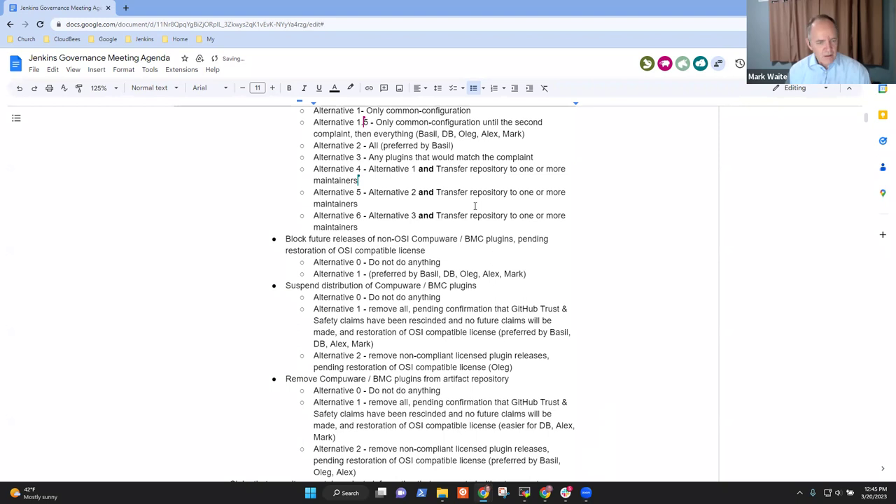
- Review the preferences recorded under the suspend-distribution and remove-from-artifact-repository proposals
key("Up")
key("Up")
key("Up")
key("Up")
key("Up")
key("Up")
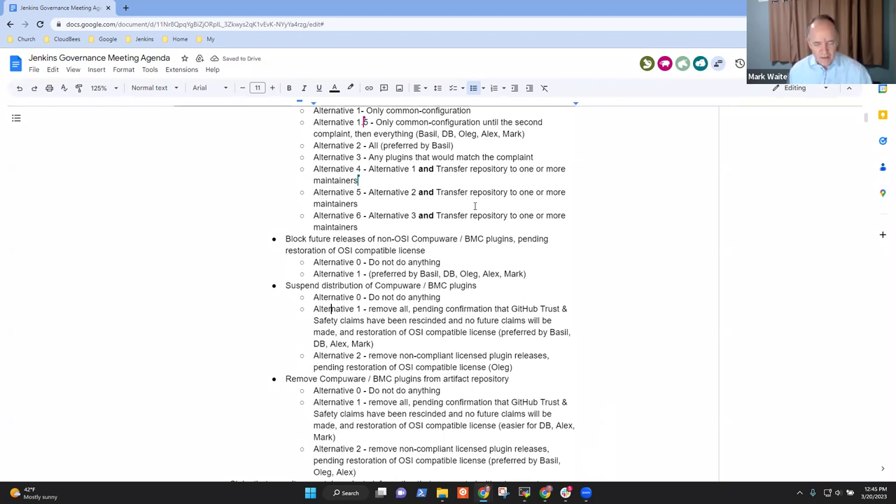
key("Down")
key("Down")
key("Down")
key("Down")
key("Down")
key("Down")
key("Down")
key("Down")
key("Down")
key("Down")
key("Down")
key("Up")
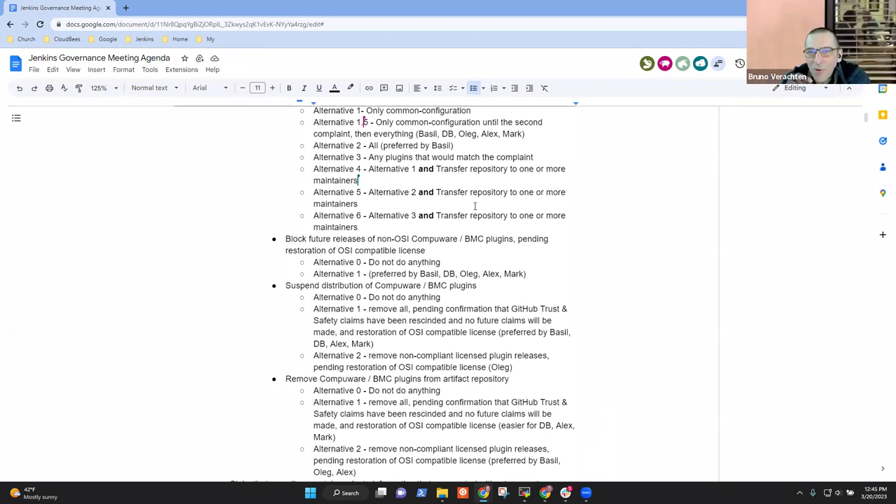
- Add the sixth participant's first name in parentheses at the end of Alternative 5 in the make-repositories-private proposal
scroll(475, 205, "up", 2)
scroll(474, 205, "up", 2)
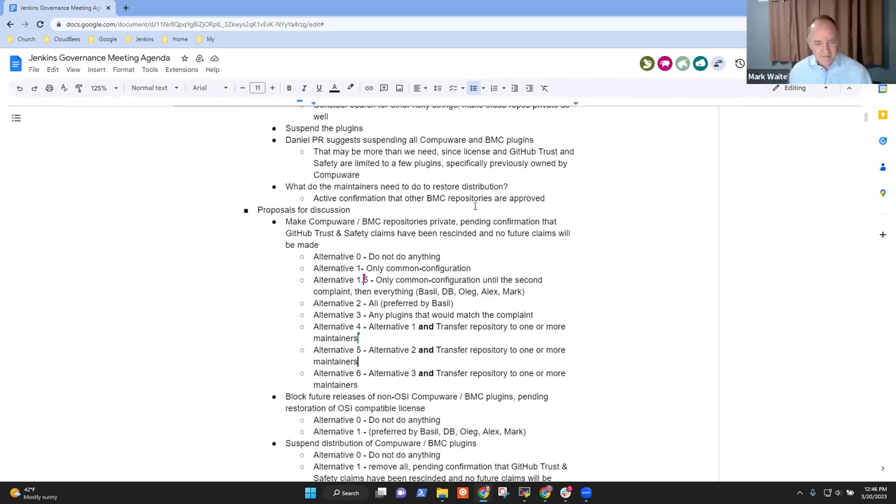
type("(Bruno")
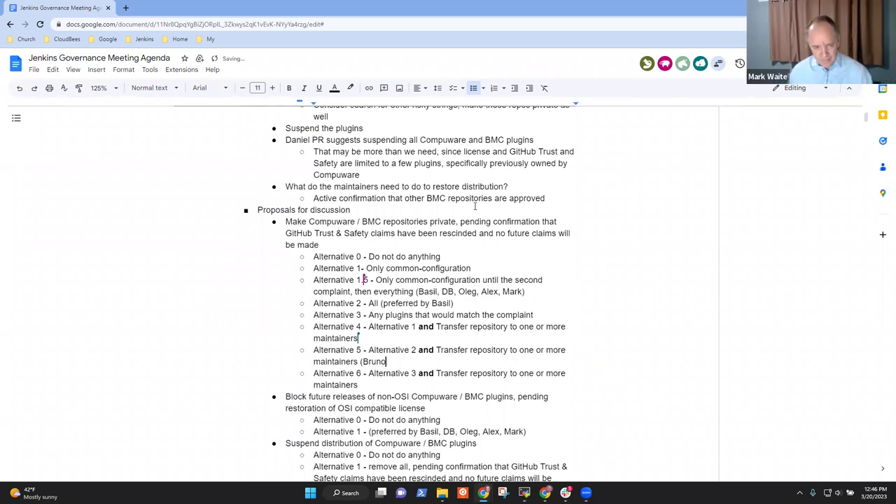
type(")")
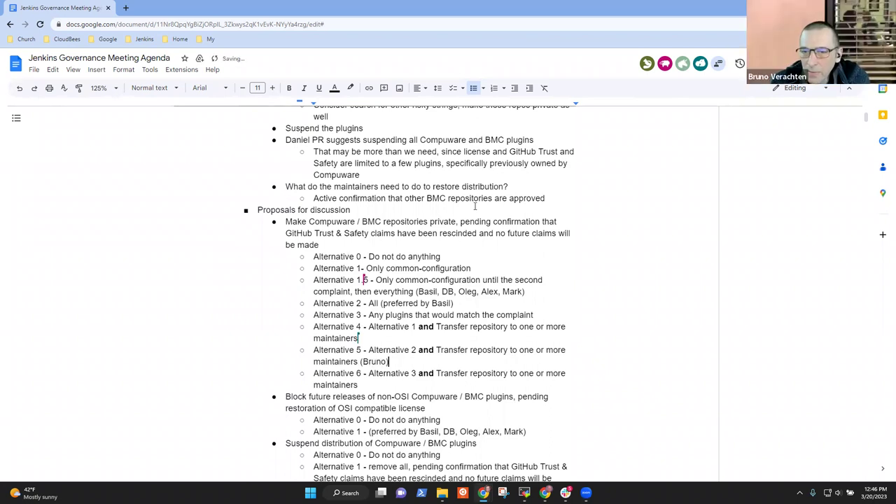
- Add the sixth participant's first name to the preferred-by list in Alternative 1 of the block-future-releases proposal
key("Down")
key("Down")
key("Down")
key("Down")
key("Down")
key("Down")
key("End")
type(", Bruno")
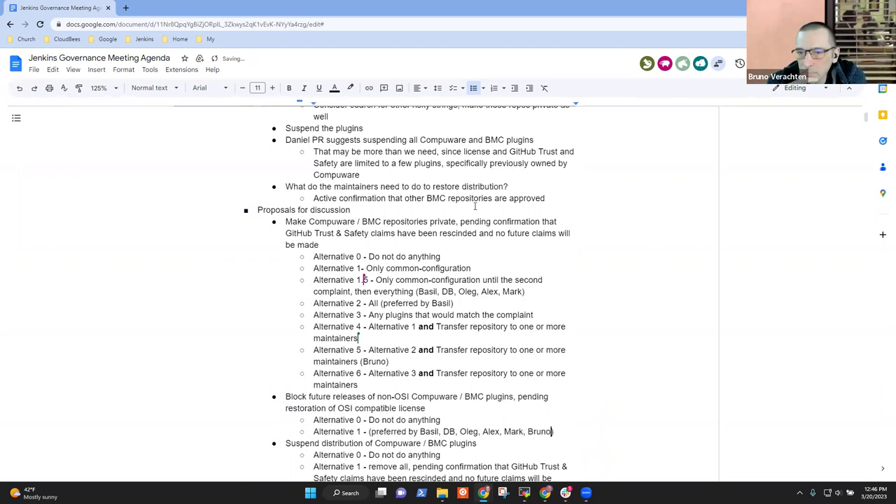
- Add the sixth participant's first name to the supporter list in Alternative 2 of the suspend-distribution proposal
key("Down")
key("Down")
key("Down")
key("Down")
key("Down")
key("Down")
key("Down")
key("Down")
key("Down")
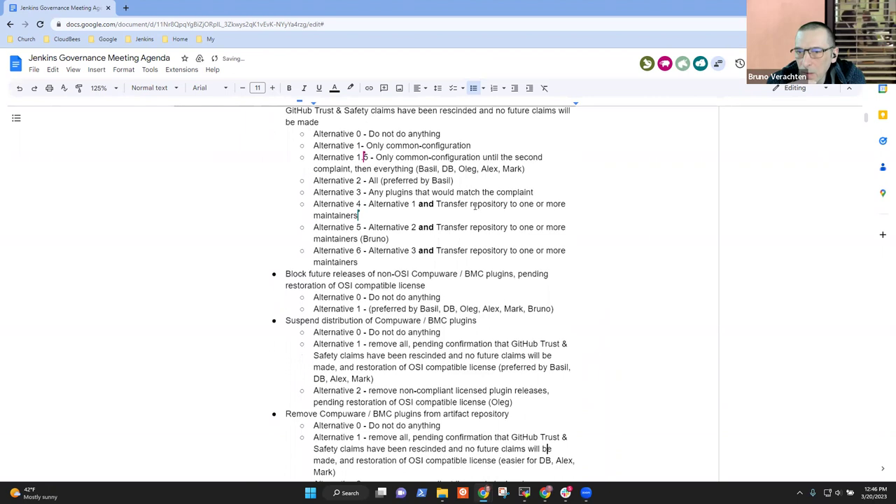
key("Up")
key("Up")
key("Up")
key("Up")
key("Up")
key("Up")
key("Left")
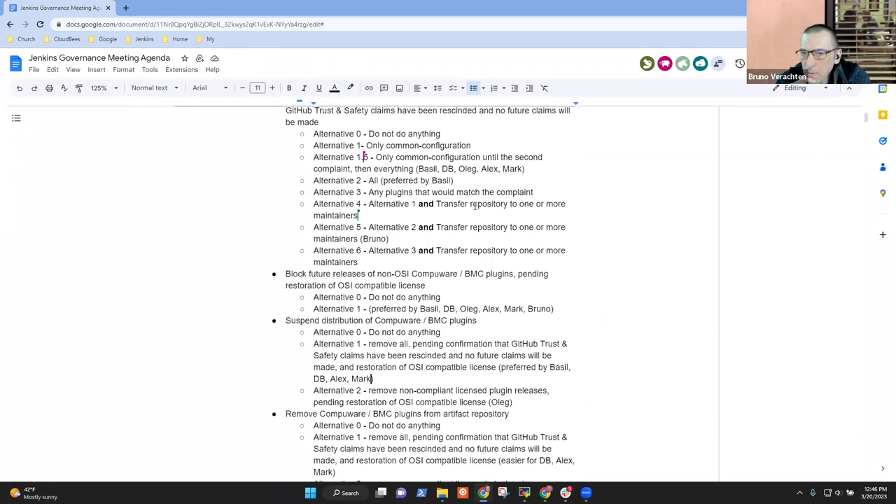
key("Down")
key("Down")
key("End")
key("Left")
type(", Bruno")
- Add the sixth participant's first name to the preferred-by list in Alternative 2 of the remove-from-artifact-repository proposal
key("Down")
key("Down")
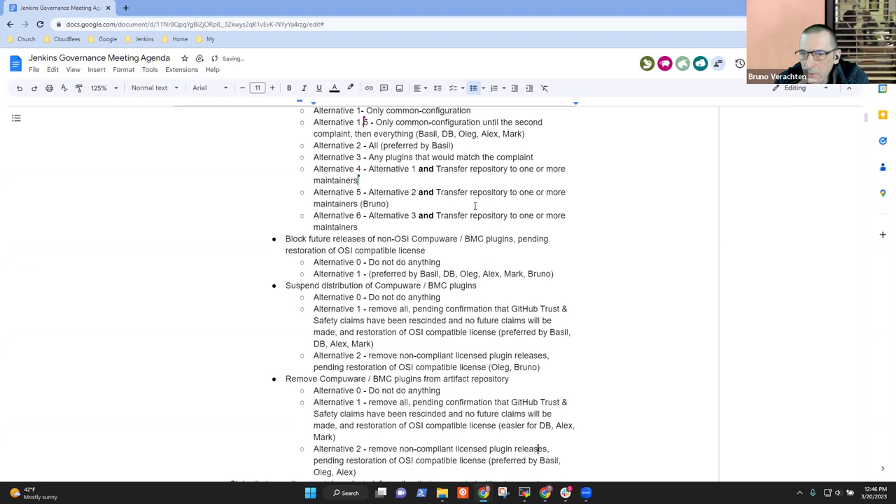
key("Down")
key("Down")
key("Down")
key("Up")
key("Up")
key("Down")
key("Down")
key("Down")
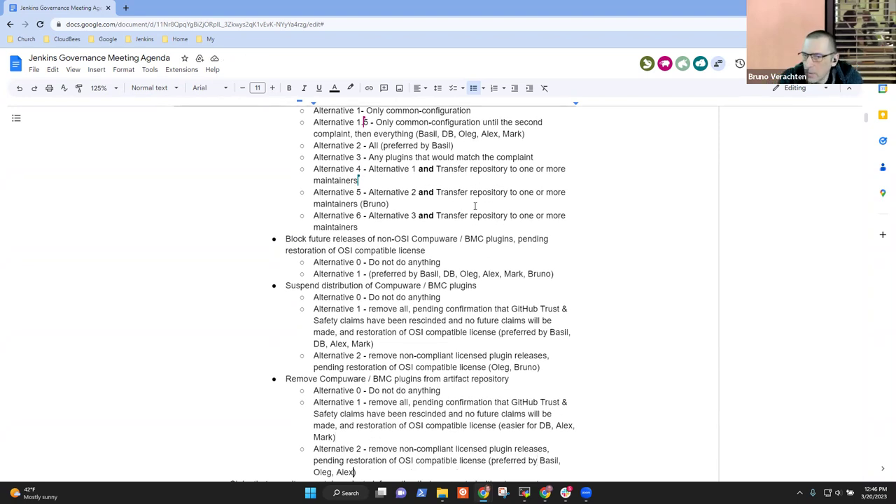
type(", Bruno")
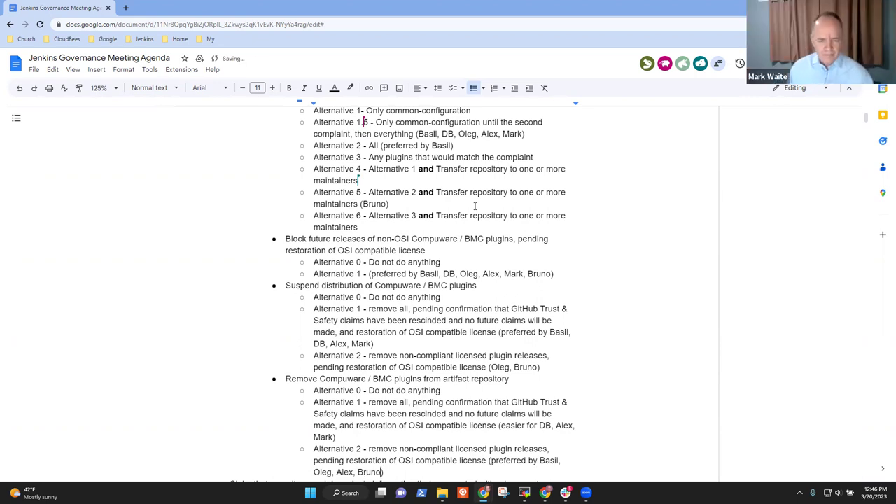
- Review the make-repositories-private alternatives and the discussion notes above the proposals
key("Up")
key("Up")
key("Up")
key("Up")
key("Up")
key("Up")
key("Up")
key("Up")
key("Up")
key("Up")
key("Up")
key("Up")
key("Up")
key("Up")
key("Up")
key("Up")
key("Up")
key("Up")
key("Up")
key("Up")
key("Up")
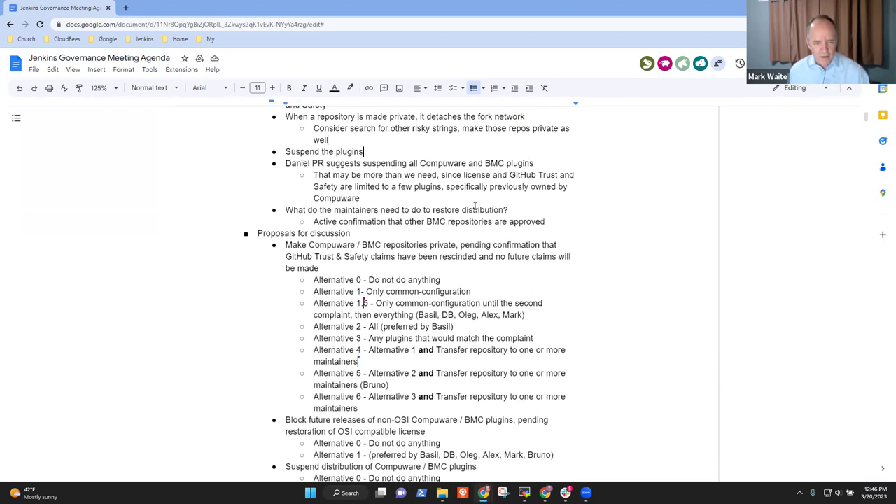
- Bold the whole Alternative 1.5 entry of the make-repositories-private proposal, including its list of supporters
key("Down")
key("Down")
key("Down")
key("Down")
key("Down")
key("Down")
key("Down")
key("shift+Up")
key("Down")
key("Home")
key("shift+Down")
key("shift+Down")
key("ctrl+b")
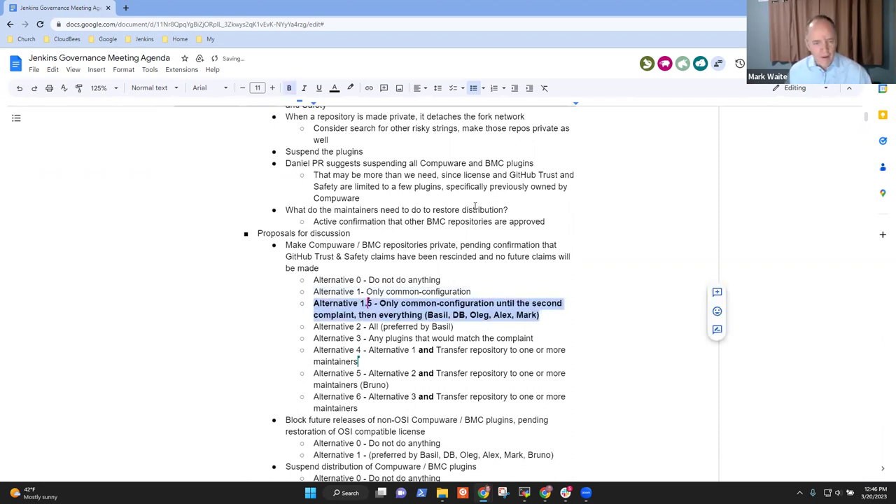
key("End")
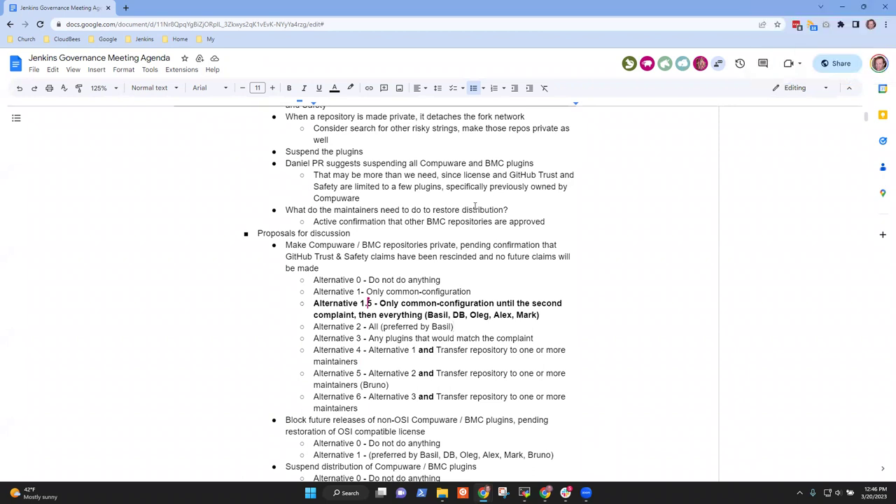
- Highlight Alternative 1 of the block-future-releases proposal for discussion
key("Down")
key("End")
key("Down")
key("Down")
key("Down")
key("Down")
key("Down")
key("Down")
key("Down")
key("Down")
key("Down")
key("Down")
key("Down")
key("Down")
key("Down")
key("Down")
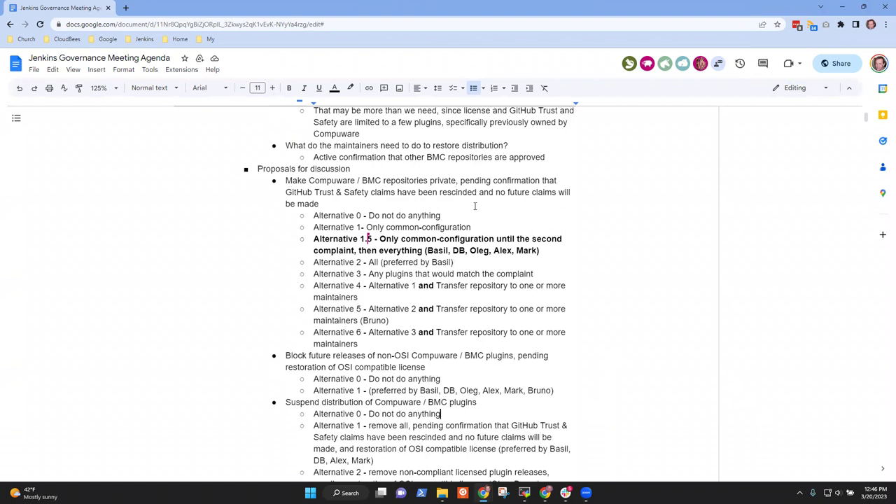
key("Up")
key("Up")
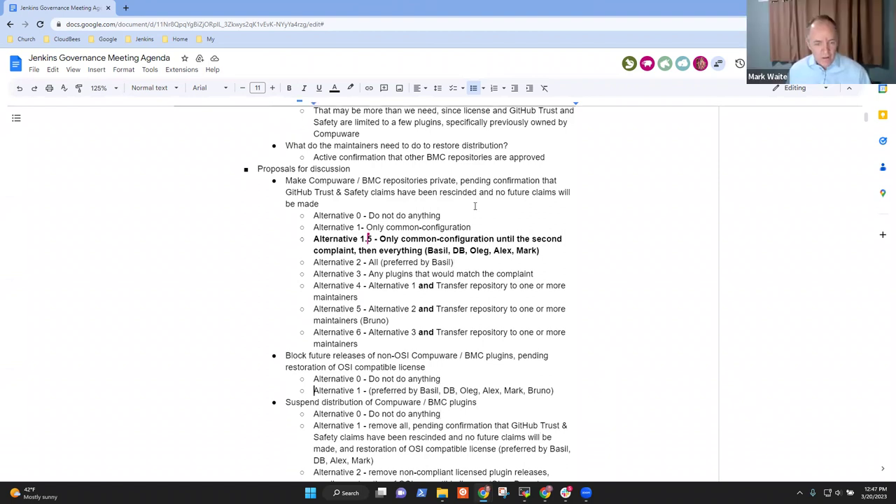
key("shift+End")
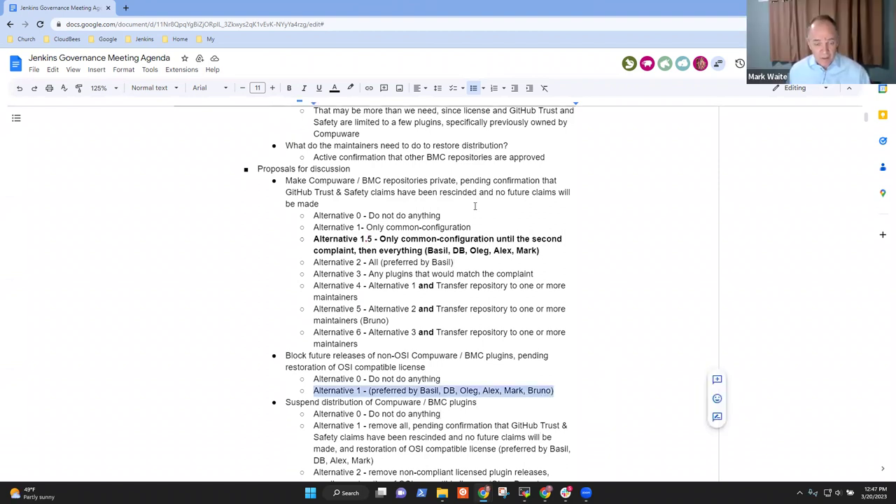
- Append a dash and the responsible participant's full name to the end of Alternative 1.5 in the make-repositories-private proposal
key("Up")
key("Up")
type("- Dn")
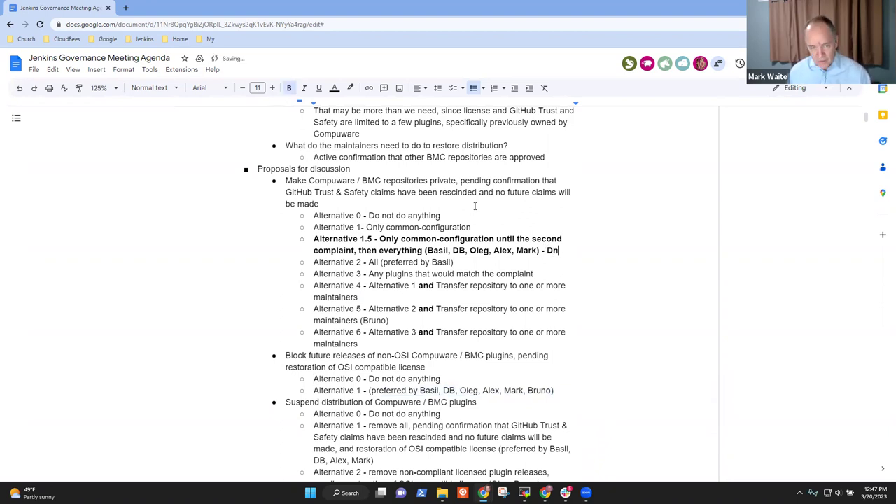
key("BackSpace")
type("one")
key("ctrl+shift+Left")
key("BackSpace")
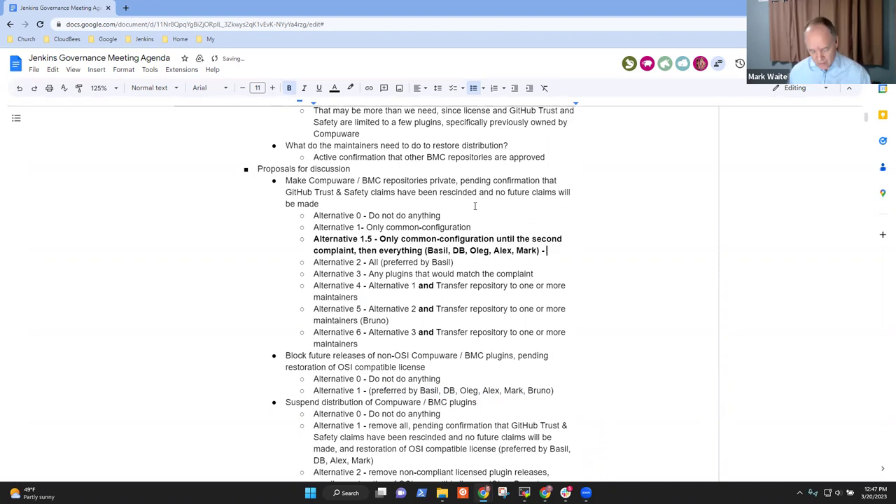
type("Daniel B")
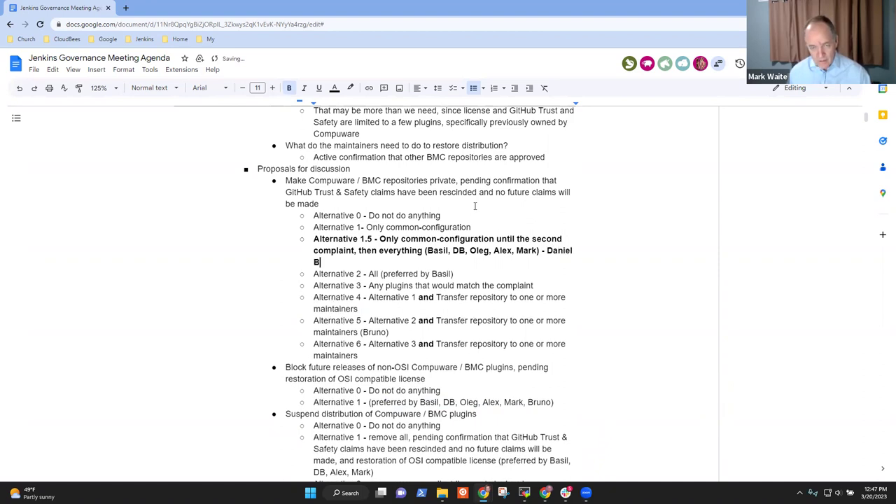
type("eck")
- Review the remaining proposals from the make-repositories-private alternatives down to the Action items entry
key("Down")
key("Down")
key("Down")
key("Down")
key("Down")
key("Down")
key("Down")
key("Down")
key("Down")
key("Down")
key("Down")
key("Down")
key("Down")
key("Down")
key("Down")
key("Down")
key("Down")
key("Down")
key("Down")
key("Down")
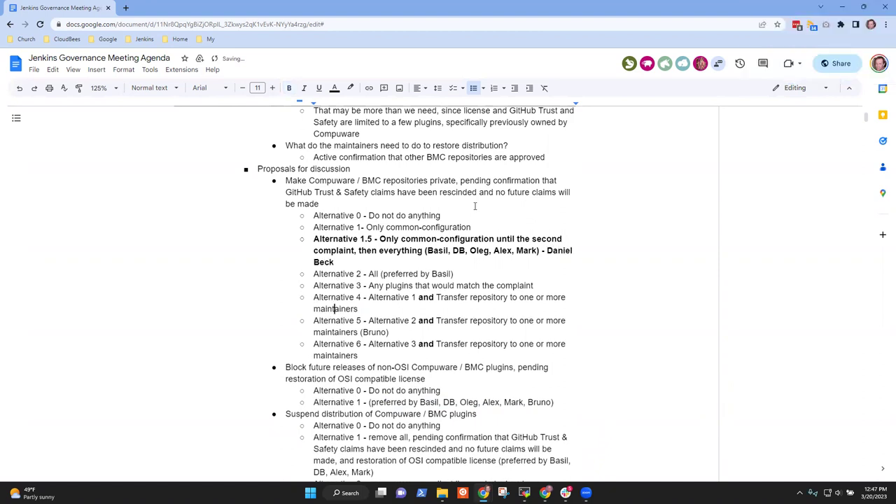
key("Down")
key("Down")
key("Down")
key("Down")
key("Down")
key("Down")
key("Down")
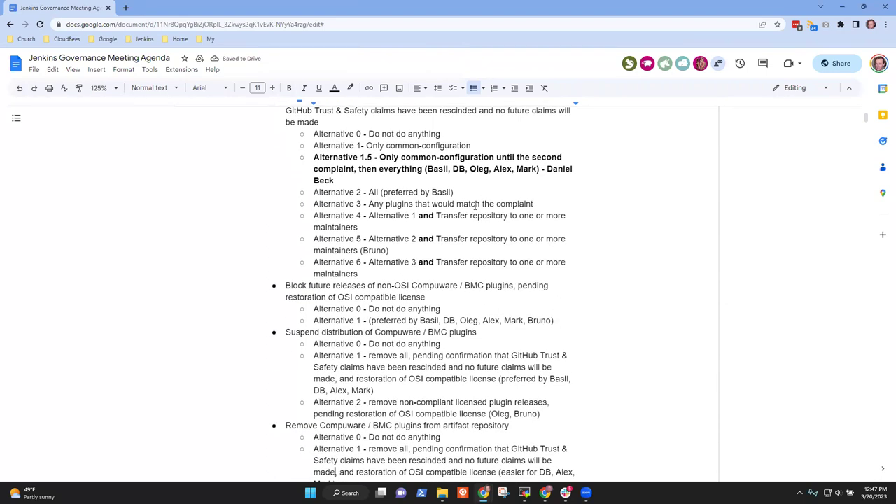
key("Down")
key("Down")
key("Down")
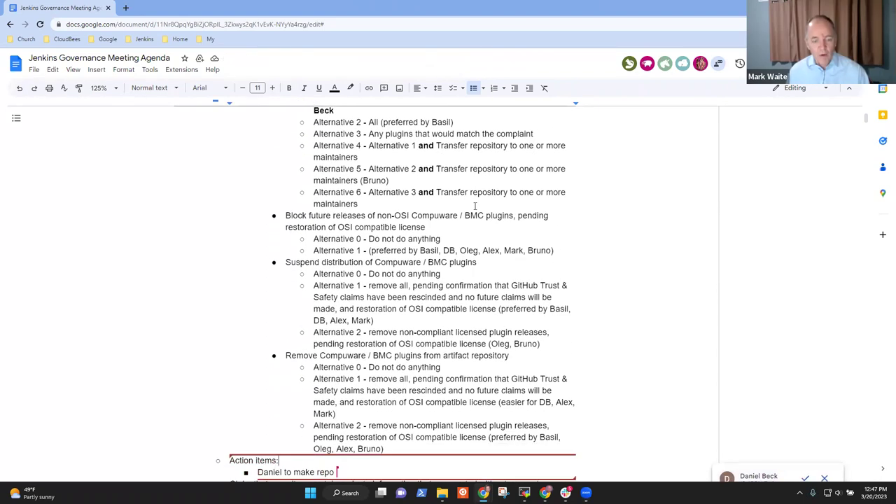
- Remove the dash and the responsible participant's full name from the end of Alternative 1.5
scroll(475, 205, "up", 3)
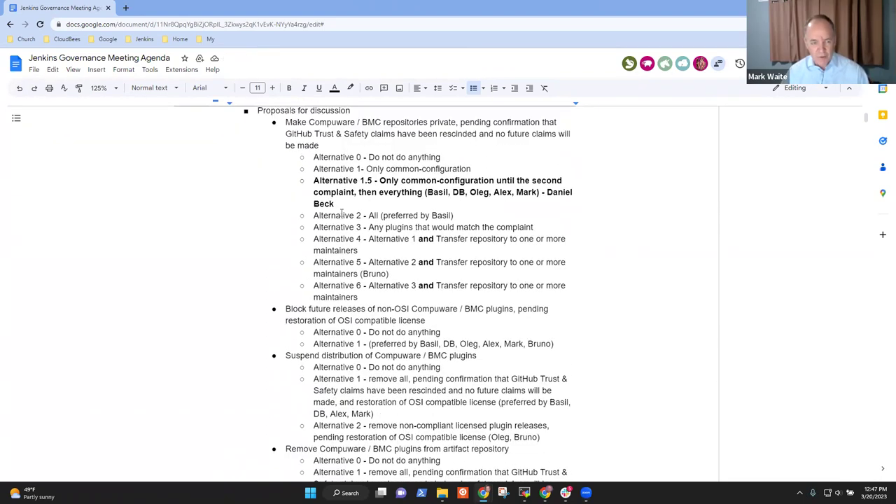
left_click(339, 204)
key("ctrl+shift+Left")
key("ctrl+shift+Left")
key("ctrl+shift+Left")
key("shift+Left")
key("BackSpace")
- Bold Alternative 1 of the block-future-releases proposal, including its preferred-by list
key("Down")
key("Down")
key("Down")
key("Down")
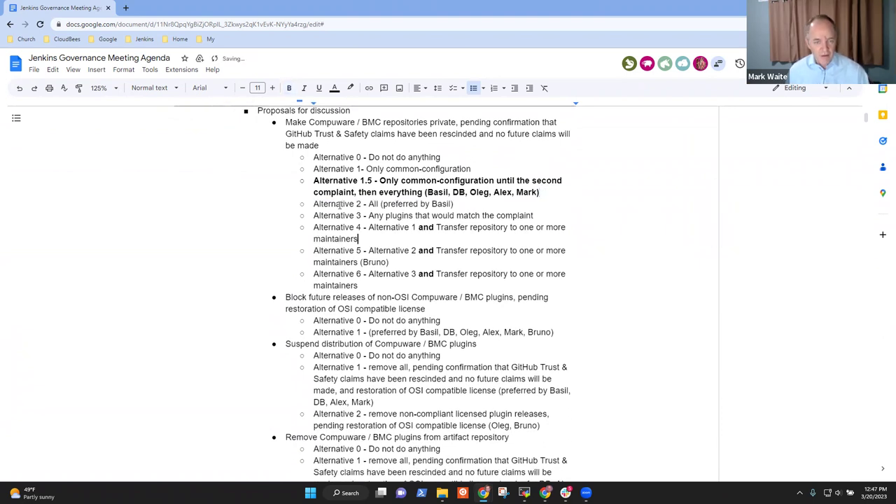
key("Down")
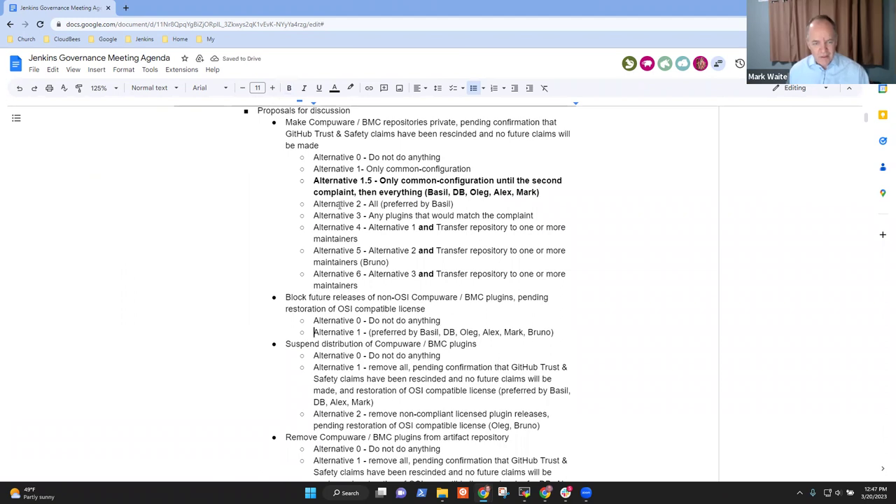
key("shift+End")
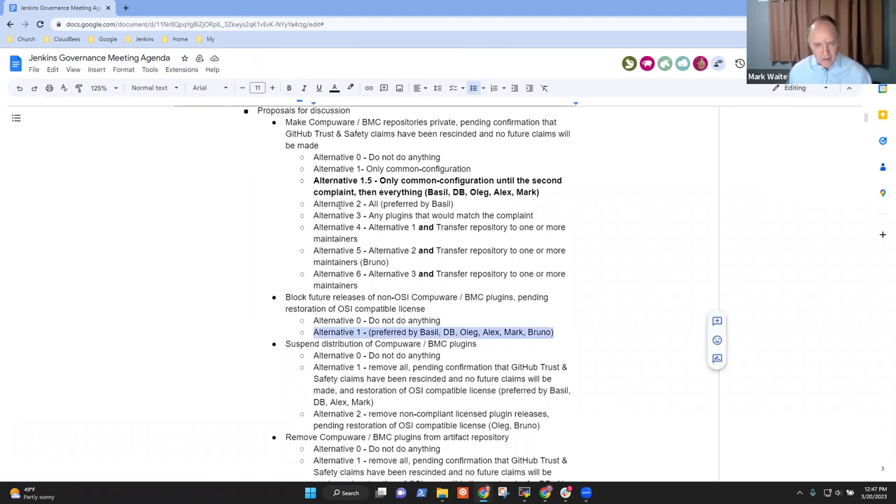
key("ctrl+b")
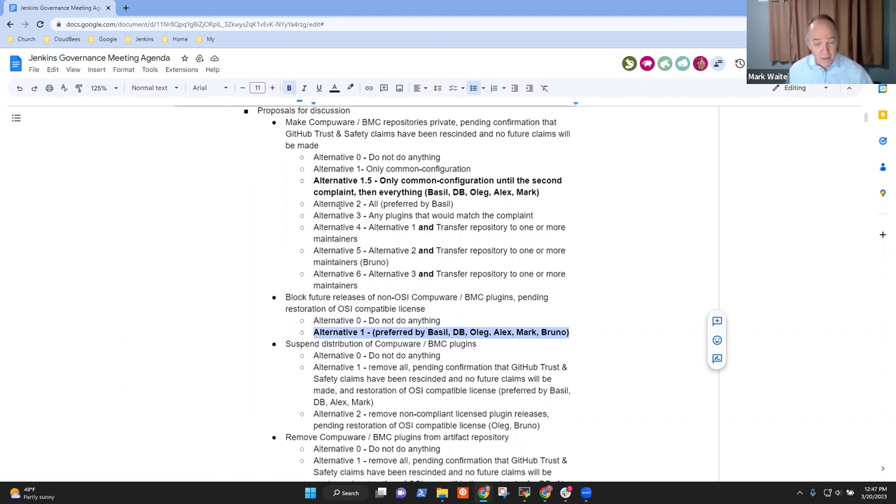
key("Left")
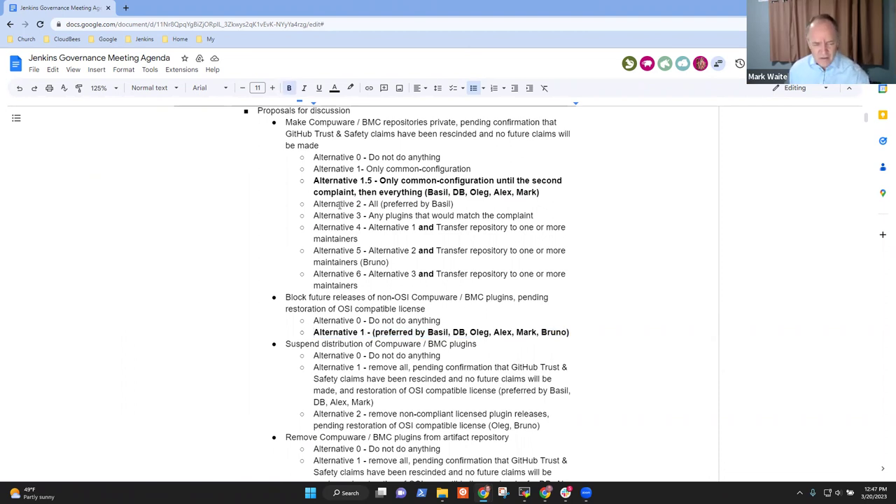
- Highlight the heading of the proposal to suspend distribution of Compuware / BMC plugins for discussion
key("Down")
key("Down")
key("Down")
key("Down")
key("Down")
key("Down")
key("Down")
key("Down")
key("Down")
key("Down")
key("Down")
key("Down")
key("Down")
scroll(339, 204, "down", 2)
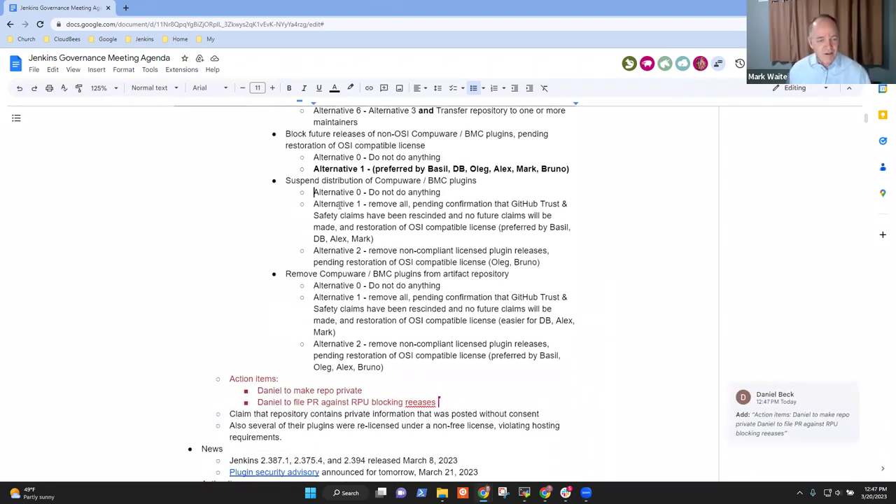
key("Home")
key("shift+End")
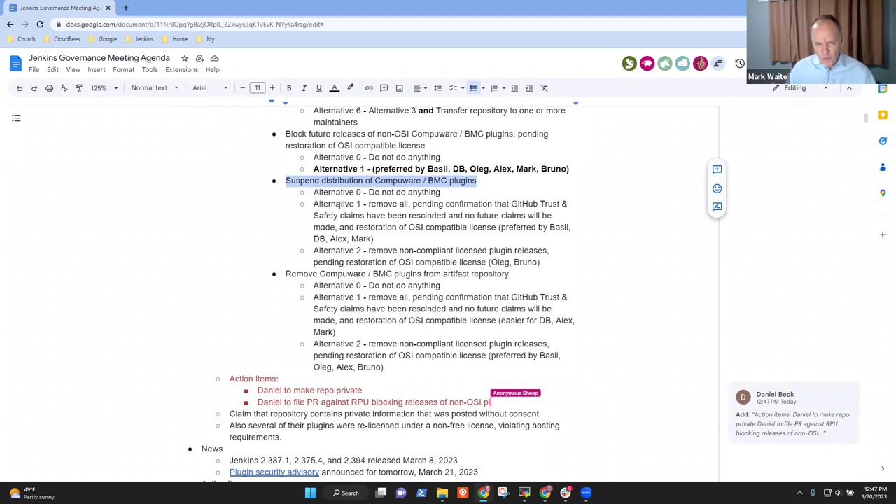
- Highlight all of Alternative 1 under the suspend-distribution proposal for discussion
key("Down")
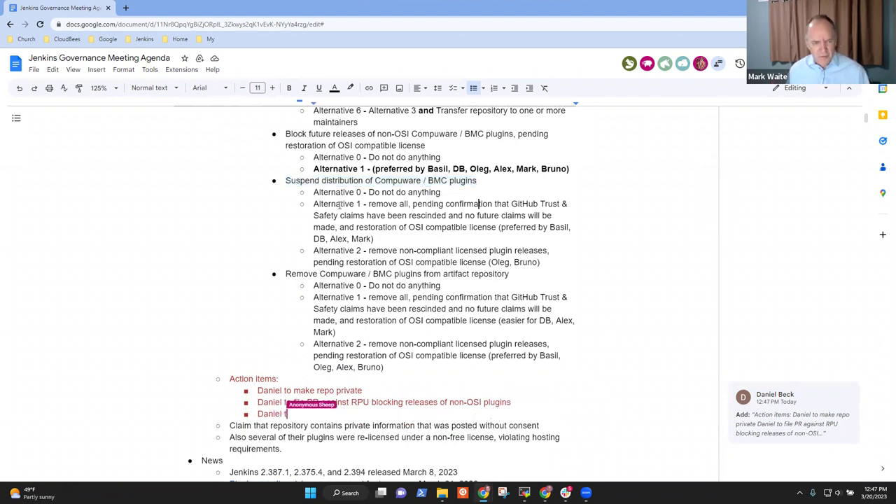
key("Down")
key("Home")
key("shift+Down")
key("shift+Down")
key("shift+Down")
key("shift+Down")
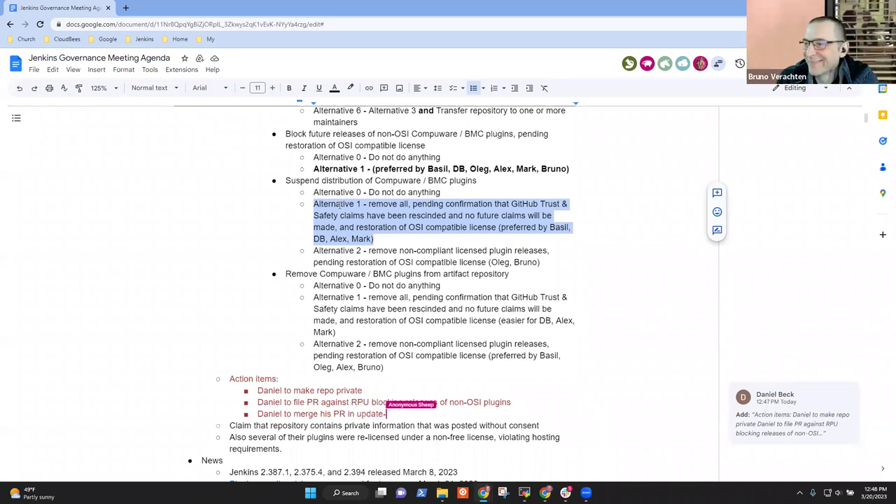
key("Up")
key("Down")
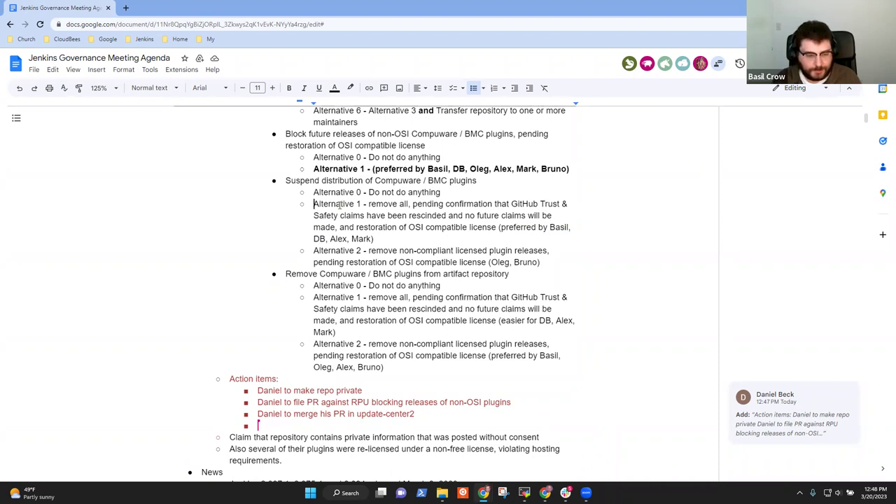
key("shift+End")
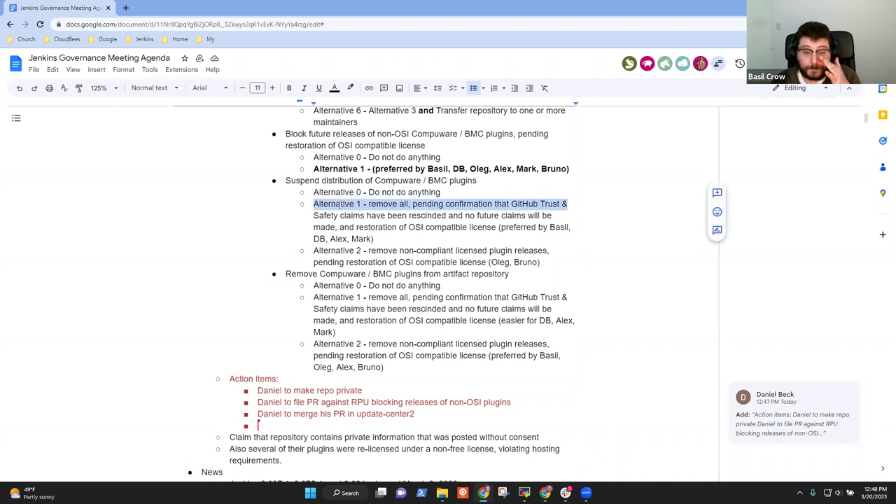
key("ctrl+shift+Down")
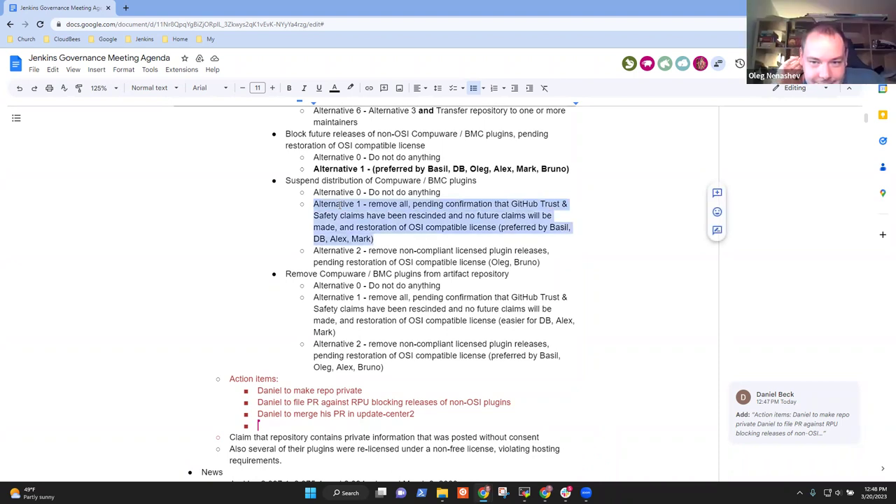
left_click(340, 204)
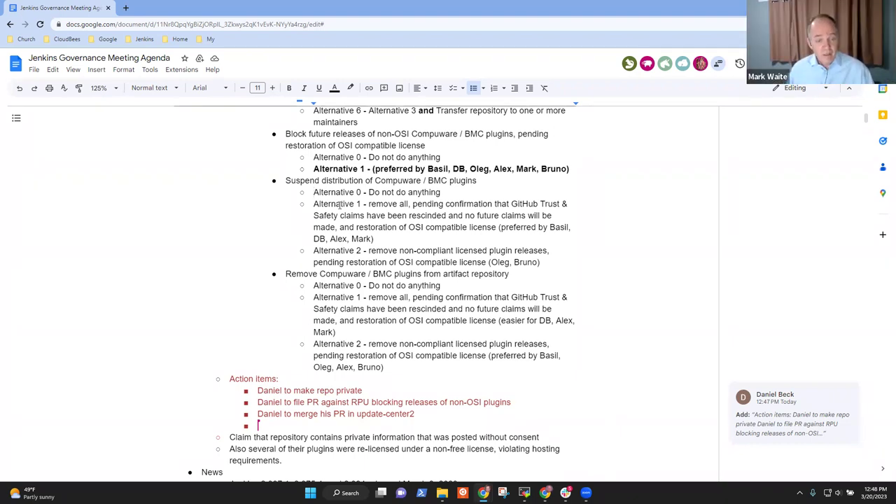
- Bold the full text of Alternative 1 in the suspend-distribution proposal
left_click_drag(339, 204, 373, 238)
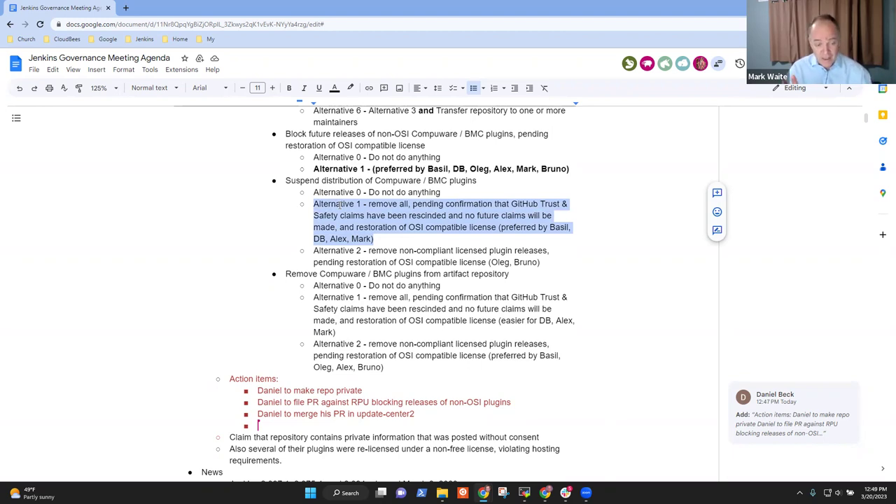
type("Do not do anything")
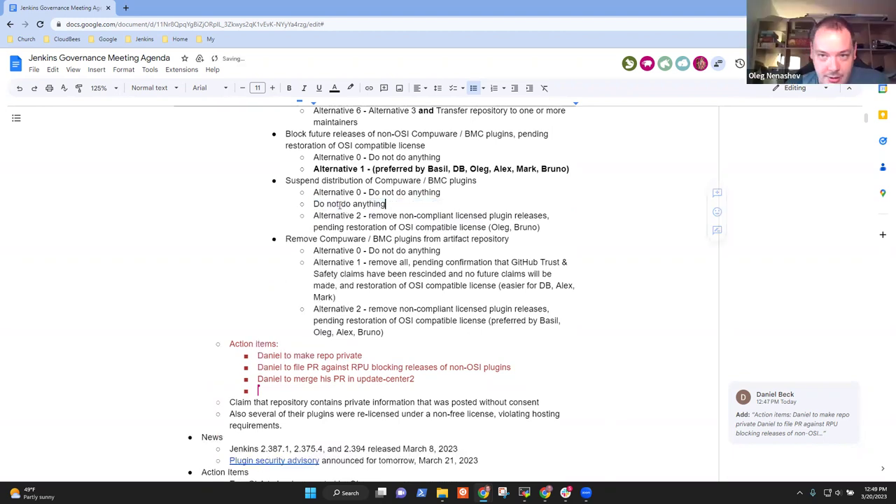
key("ctrl+z")
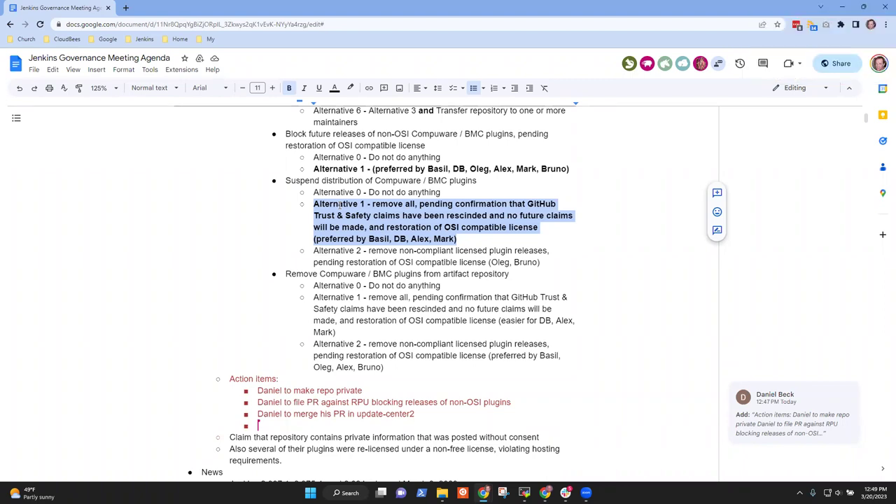
- Replace the word "remove" with "suspend" in Alternative 1 of the suspend-distribution proposal
key("Left")
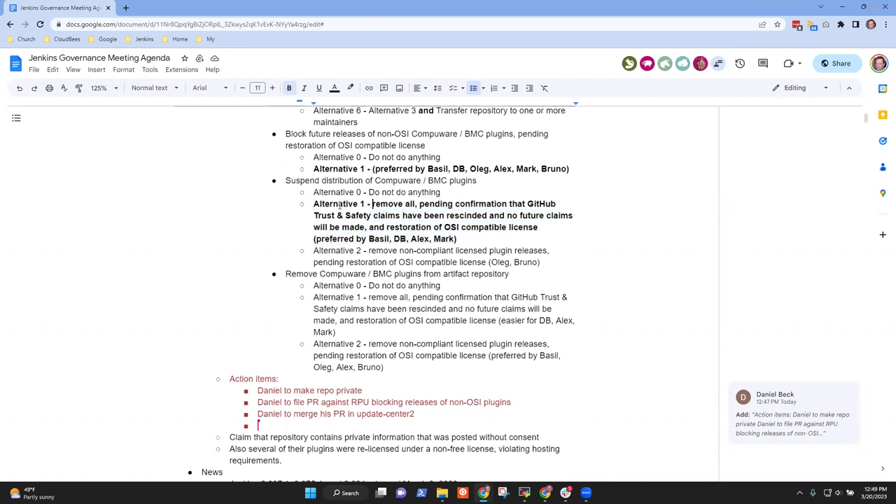
key("ctrl+shift+Left")
type("suspend")
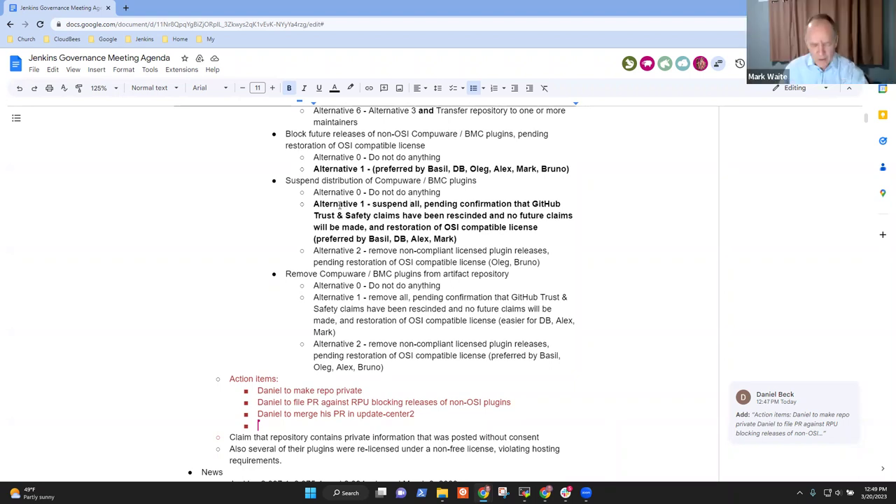
- Highlight all of Alternative 2 under the proposal to remove Compuware / BMC plugins from the artifact repository for discussion
key("Down")
key("Down")
key("Down")
key("Down")
key("Down")
key("Down")
key("Down")
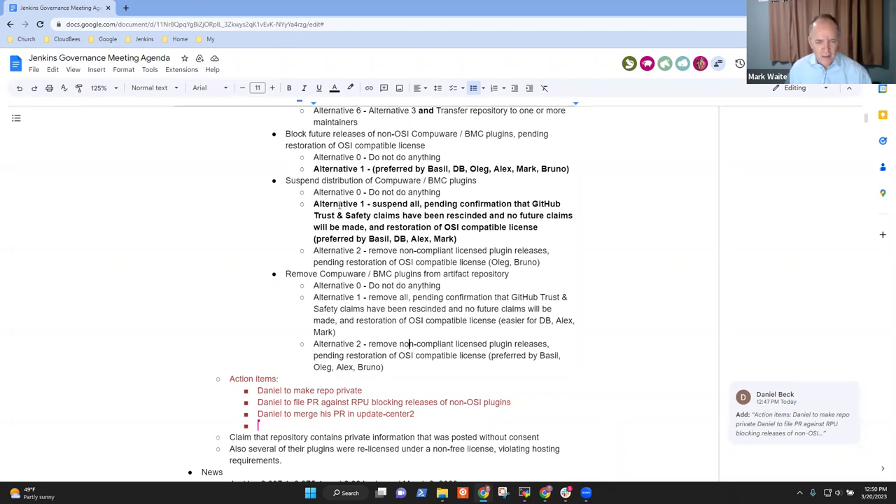
key("shift+Down")
key("shift+Down")
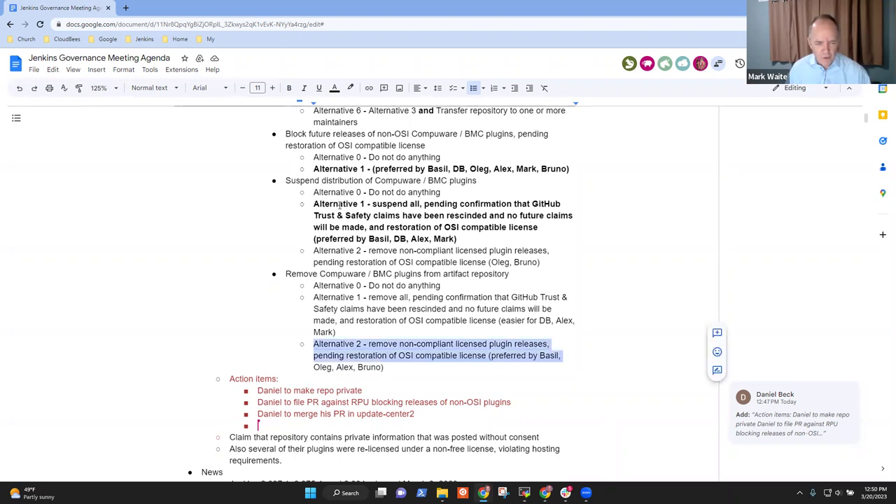
key("shift+Down")
key("shift+Left")
key("shift+Left")
key("shift+Left")
key("shift+Left")
key("shift+Left")
key("shift+Left")
key("shift+Left")
key("shift+Left")
key("shift+Left")
key("shift+Left")
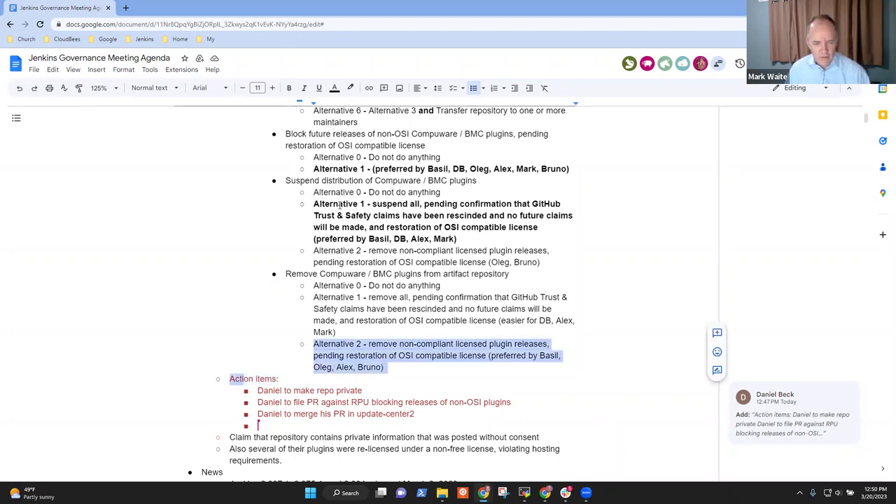
key("shift+Left")
key("shift+Left")
key("shift+Left")
key("shift+Left")
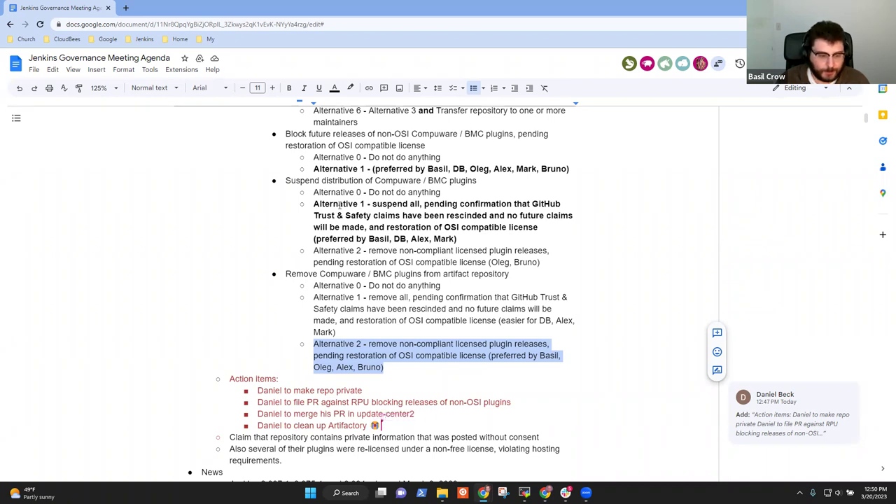
key("Up")
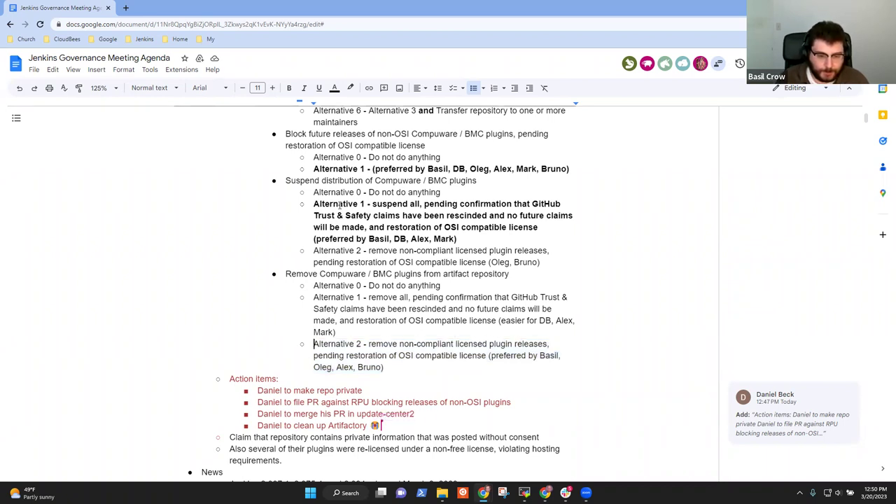
- Add one more participant's name to the "easier for" list of Alternative 1 under the proposal to remove Compuware / BMC plugins from artifact repository
key("End")
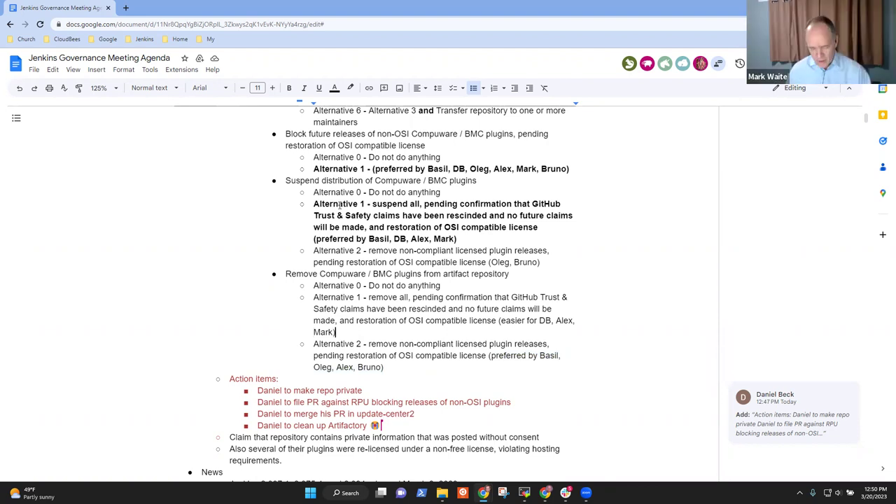
key("Right")
key("Left")
key("Left")
type(", Bruno")
key("ctrl+z")
type("Br")
key("BackSpace")
key("BackSpace")
key("BackSpace")
type("Basil")
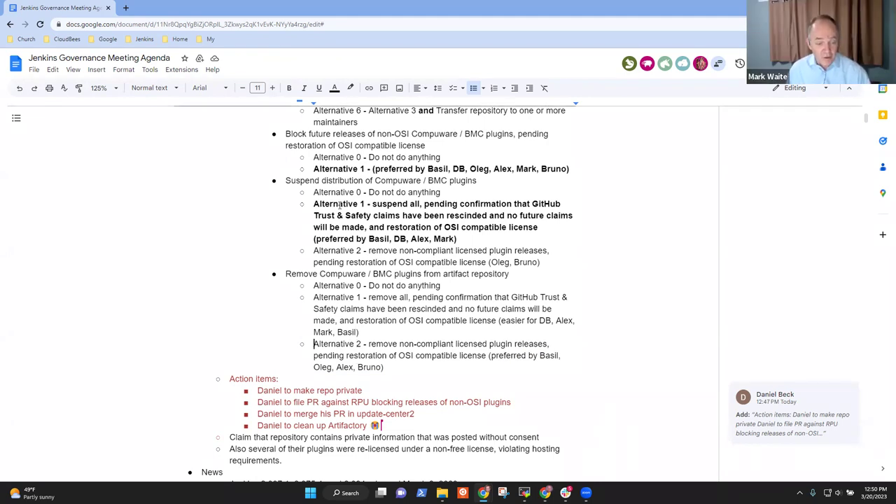
- Highlight the label "Alternative 1" under the proposal to remove Compuware / BMC plugins from artifact repository for discussion
key("ctrl+shift+Right")
key("ctrl+shift+Right")
key("Up")
key("Up")
key("Up")
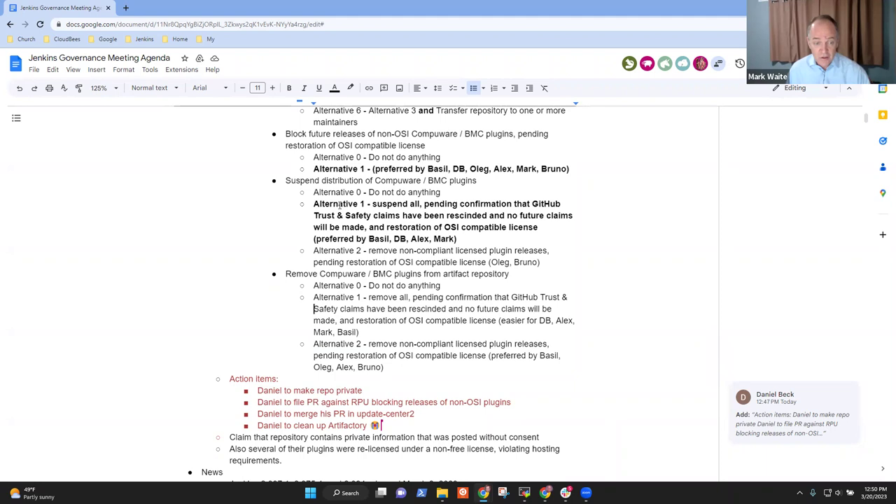
key("Up")
key("ctrl+shift+Right")
key("ctrl+shift+Right")
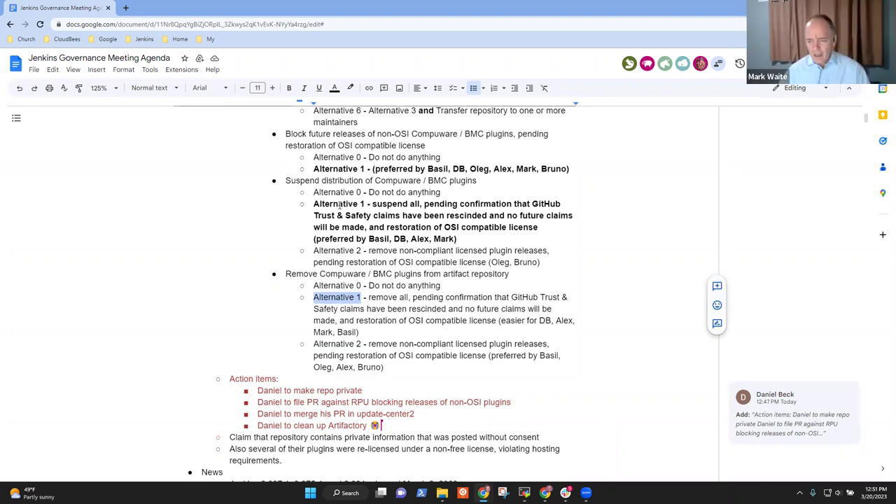
- Accept the suggested Action items list and the suggested addition about specific non-compliant releases being preferred for the Artifactory cleanup
mouse_move(821, 397)
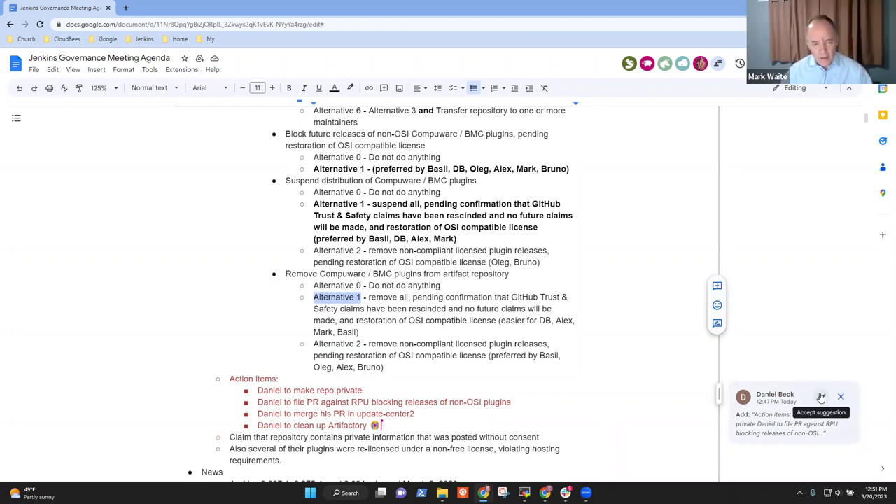
left_click(821, 398)
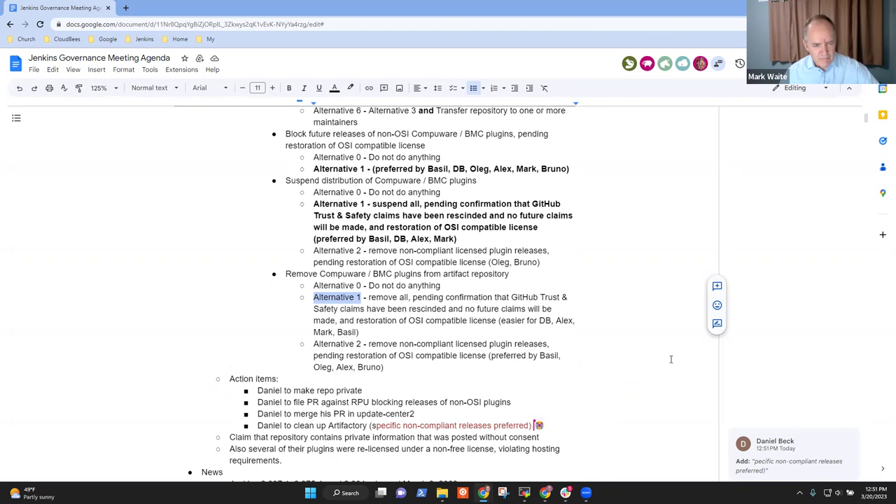
left_click(820, 446)
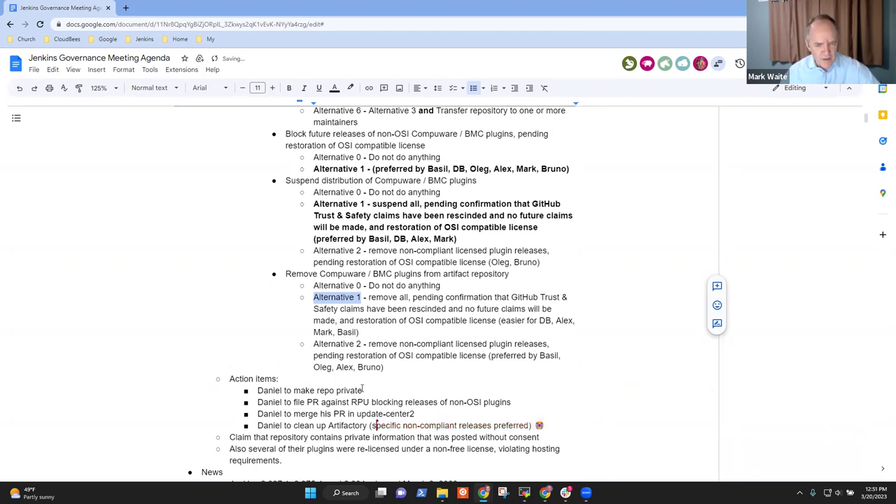
scroll(402, 316, "down", 1)
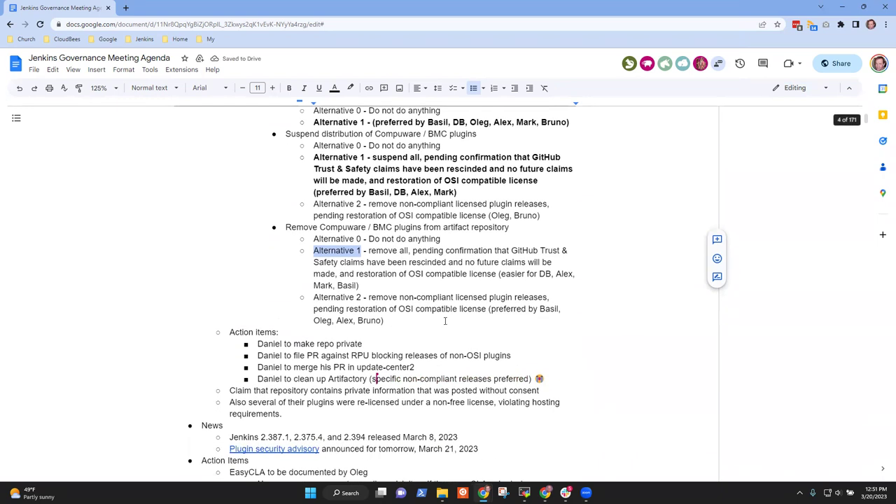
scroll(444, 321, "up", 1)
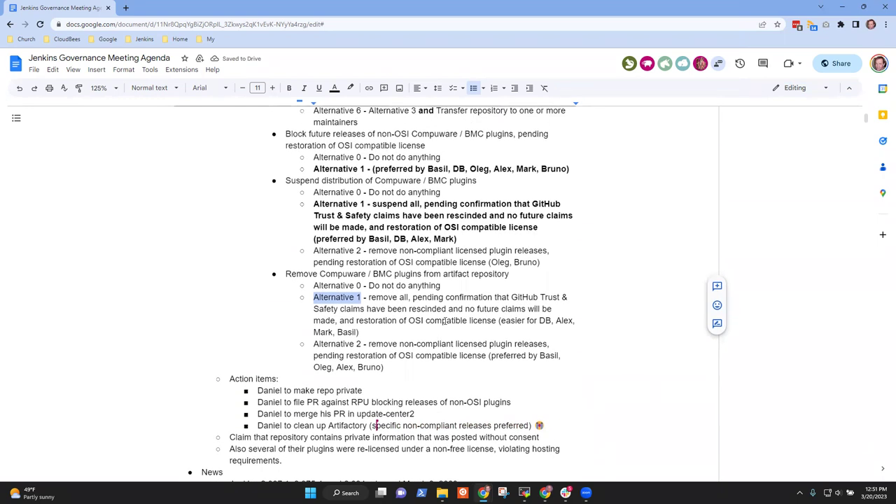
- Insert a first action item assigning a participant "to notify maintainers of the ~10 plugins what actions we've taken and will take"
left_click(387, 387)
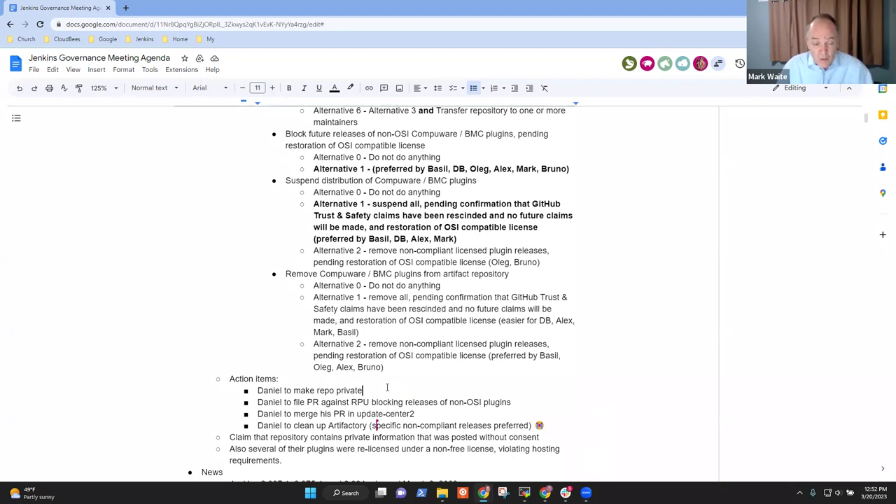
left_click(387, 387)
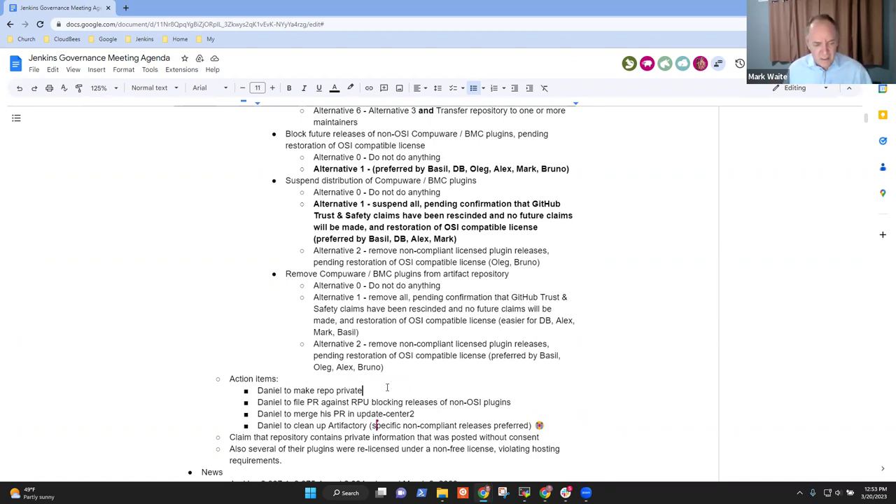
key("Home")
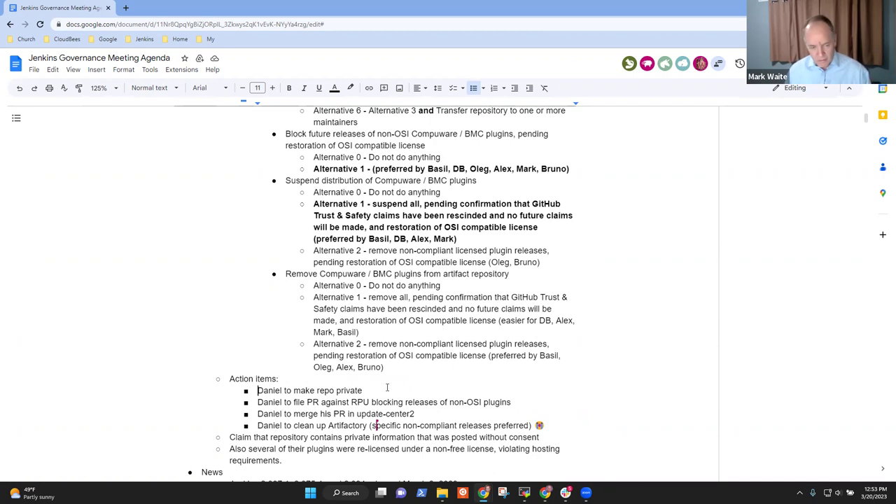
key("Return")
key("Up")
type("Mark to ")
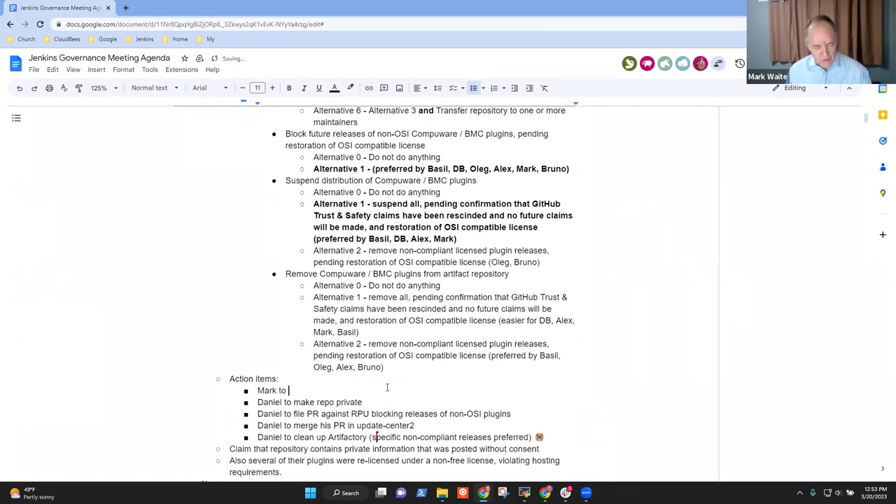
type("notify maintainers of the ")
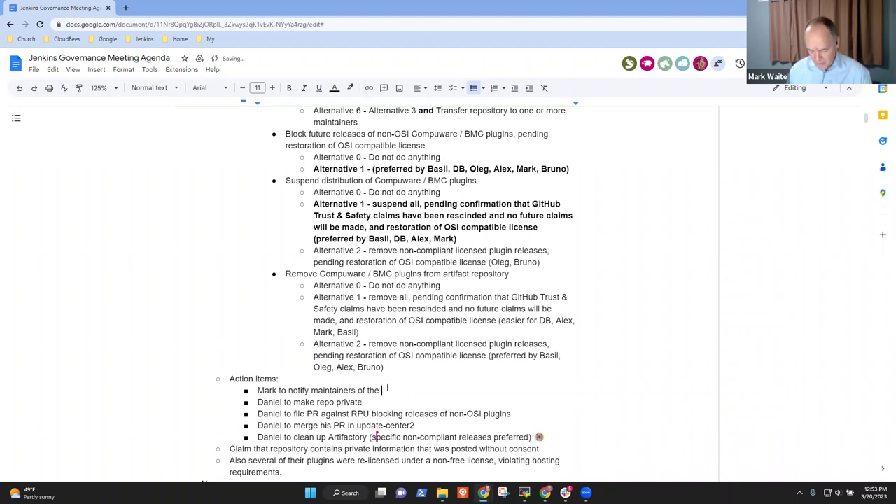
type("~40 plugins")
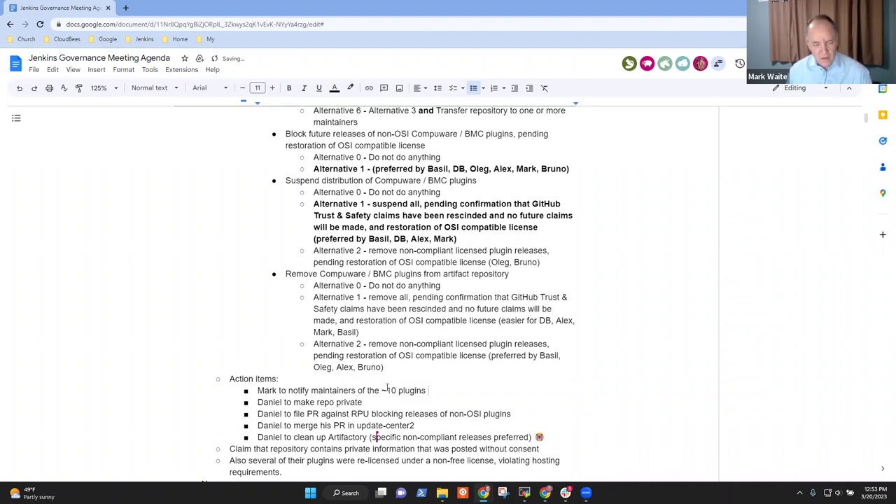
type(" what actions ")
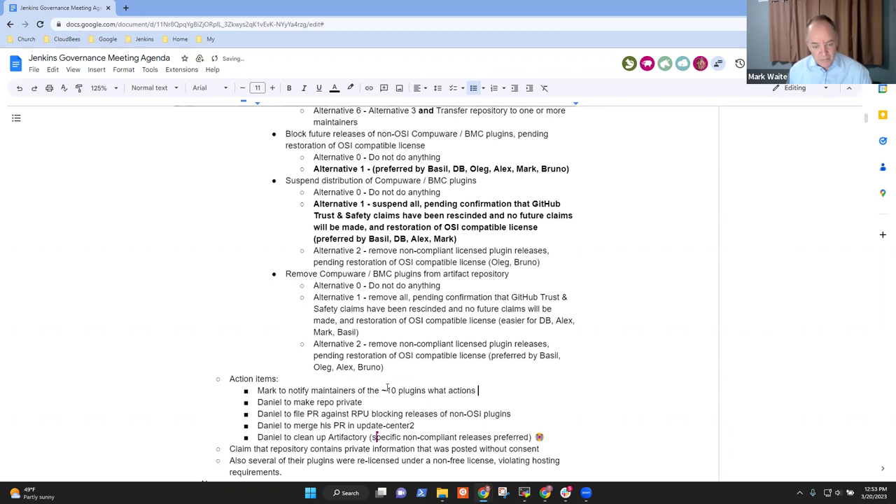
type("we've taken and will")
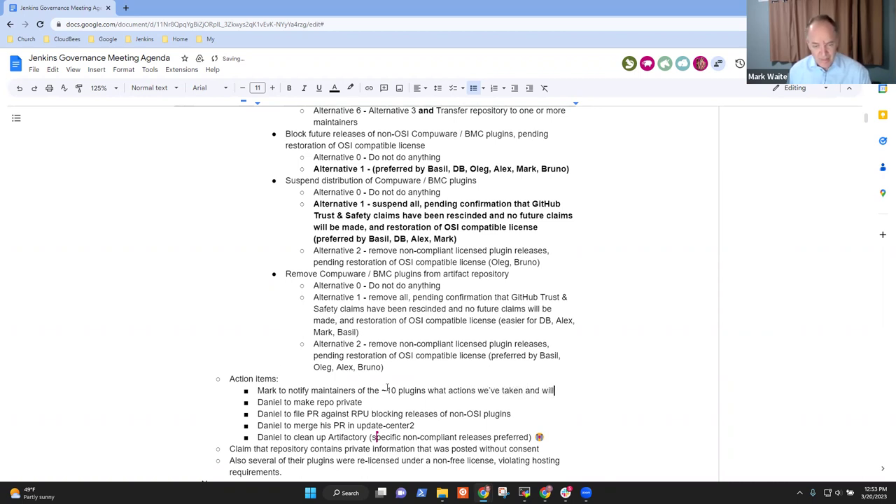
type(" take")
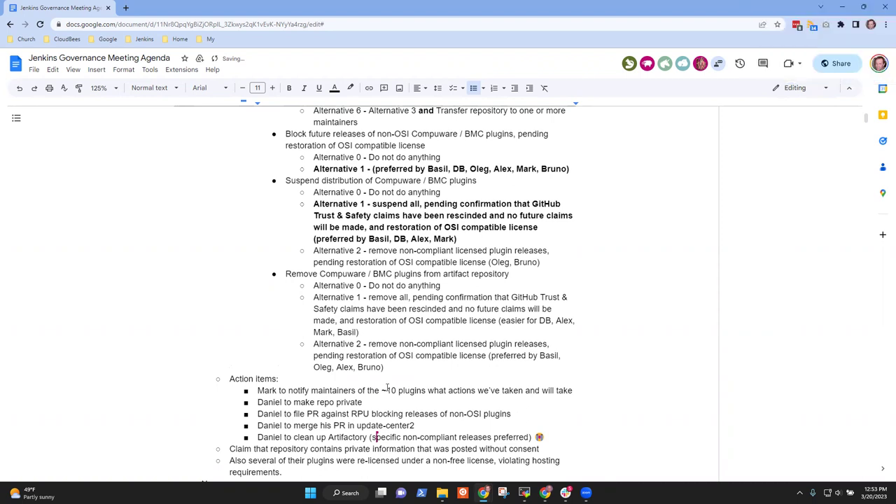
- Extend the maintainer notification action item with "and steps they need to take to restore distribution"
type(" and hoe")
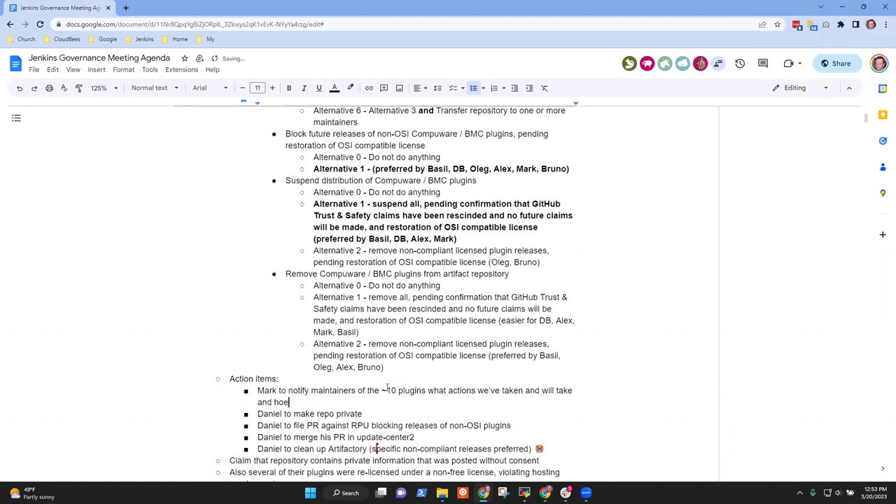
key("BackSpace")
type("w they can request")
key("ctrl+BackSpace")
key("ctrl+BackSpace")
key("ctrl+BackSpace")
key("ctrl+BackSpace")
type("steps they nbeed")
key("ctrl+BackSpace")
type("need to take to resot")
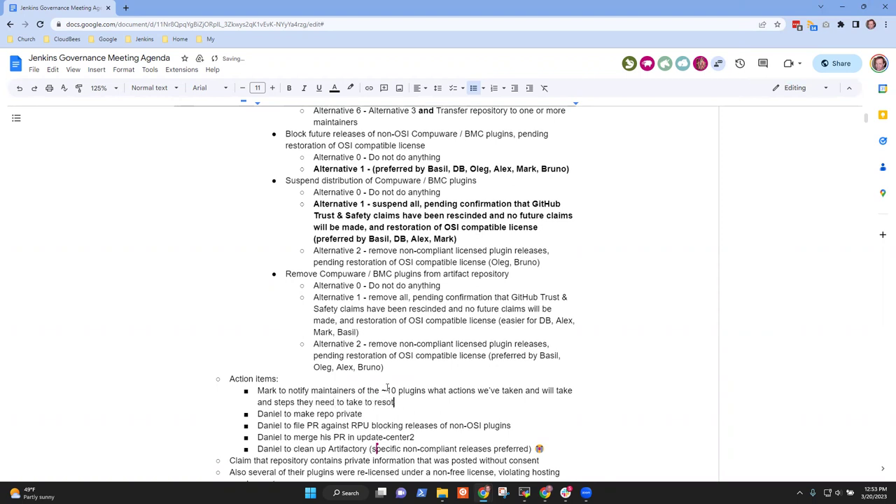
key("BackSpace")
key("BackSpace")
type("tore distrivbution")
key("ctrl+BackSpace")
type("di")
key("BackSpace")
type("istribution")
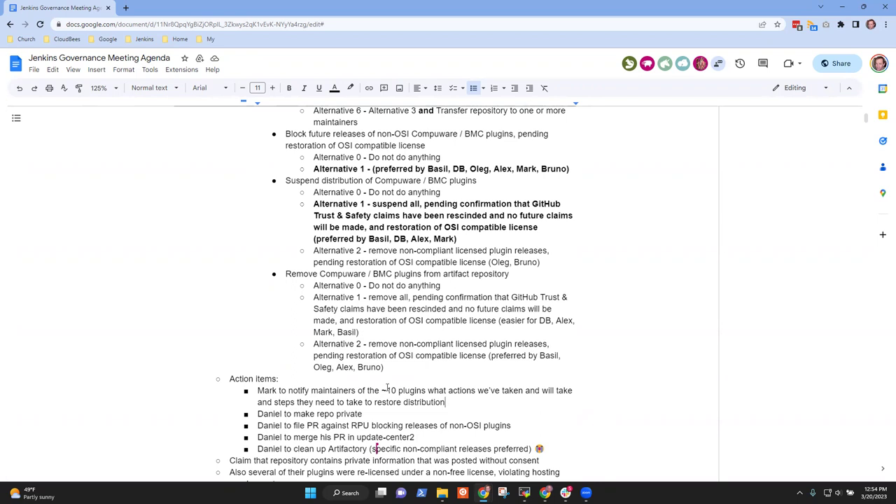
- Highlight the whole maintainer notification action item for review
key("Up")
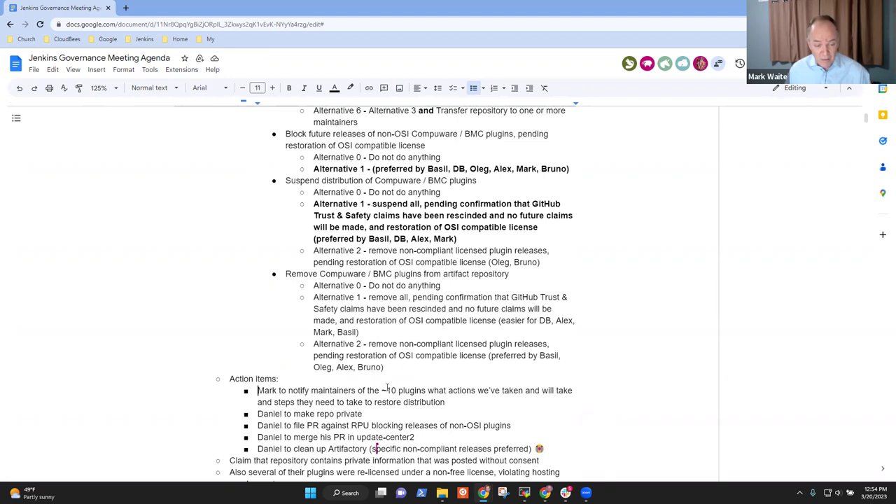
key("Home")
key("shift+Down")
key("shift+End")
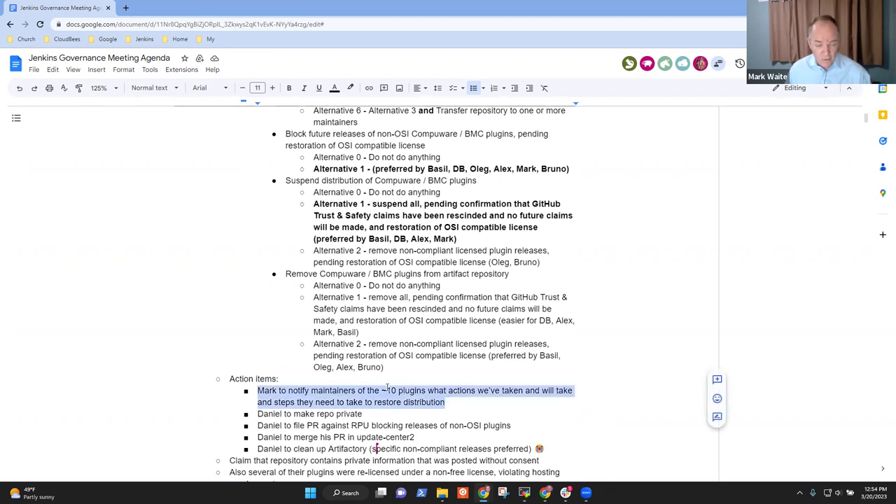
key("Left")
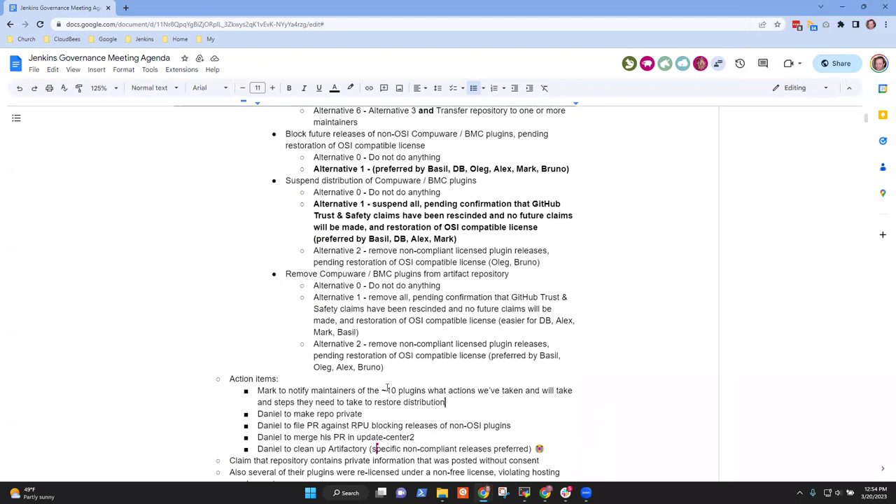
- Append "based on email address in accounts.jenkins.io" to the maintainer notification action item
type("(")
key("BackSpace")
type("based ion")
key("BackSpace")
key("BackSpace")
key("BackSpace")
key("BackSpace")
type("oin")
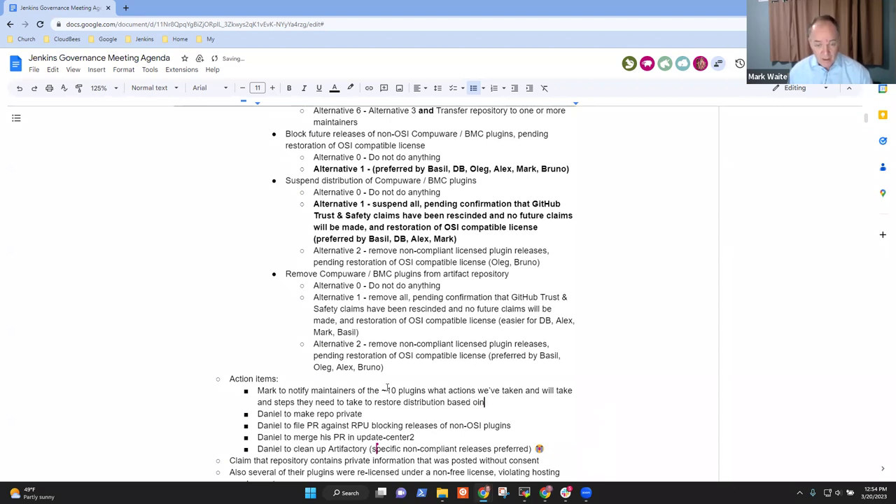
key("BackSpace")
key("BackSpace")
type("n m")
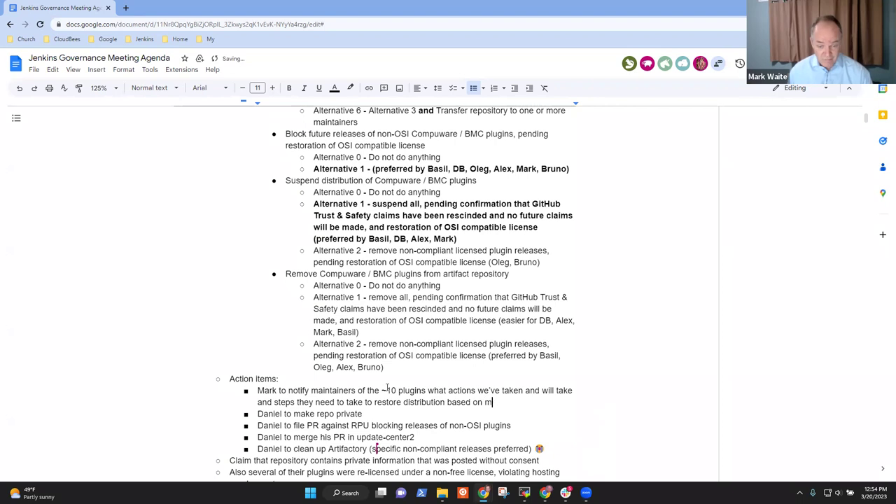
key("BackSpace")
type("email ")
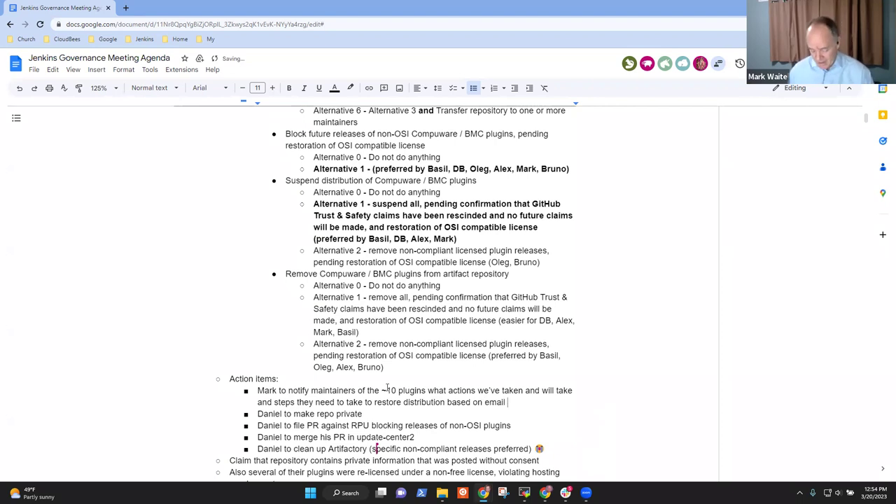
type("addres s")
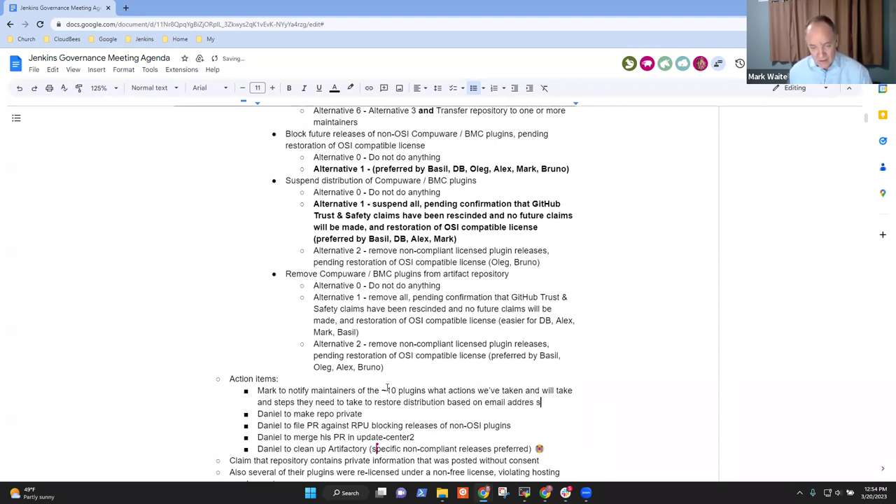
key("BackSpace")
key("BackSpace")
type("s in accoun")
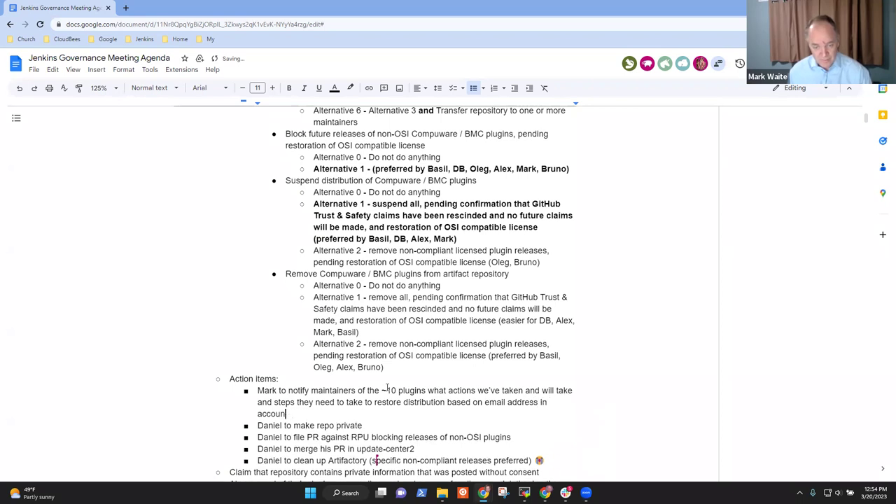
type("ts.jenkins.io")
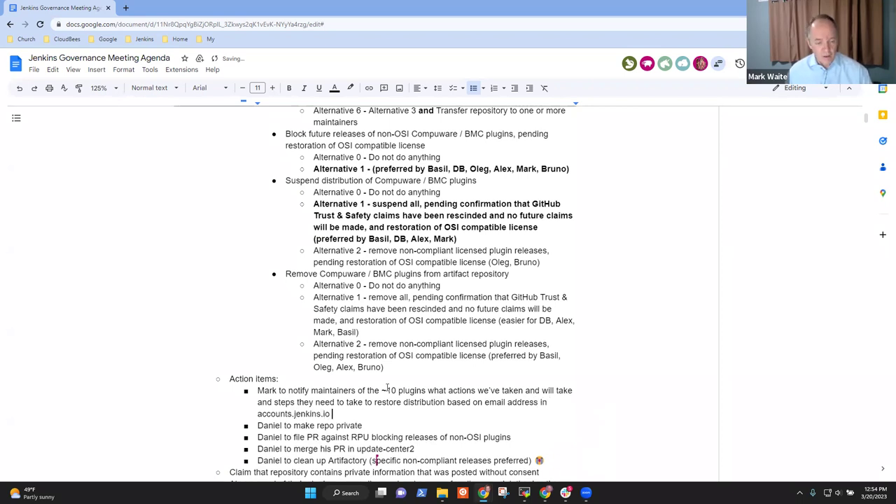
key("BackSpace")
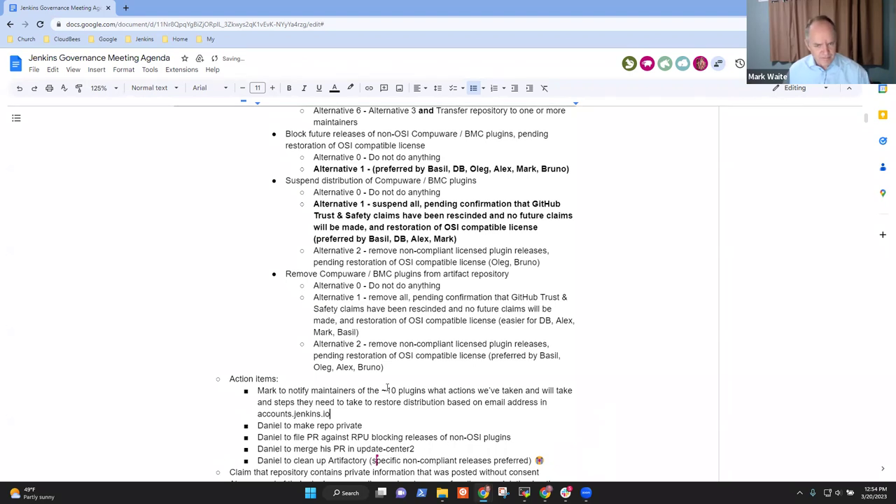
- Review the list of action items for the Compuware / BMC plugin proposals
key("Down")
key("Down")
key("Down")
key("Down")
key("Down")
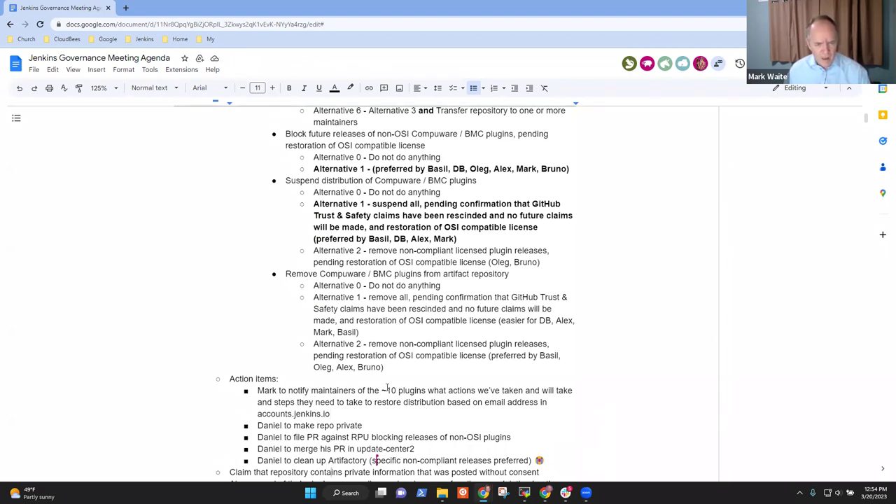
key("Up")
key("Up")
key("Up")
key("Up")
key("Up")
key("Up")
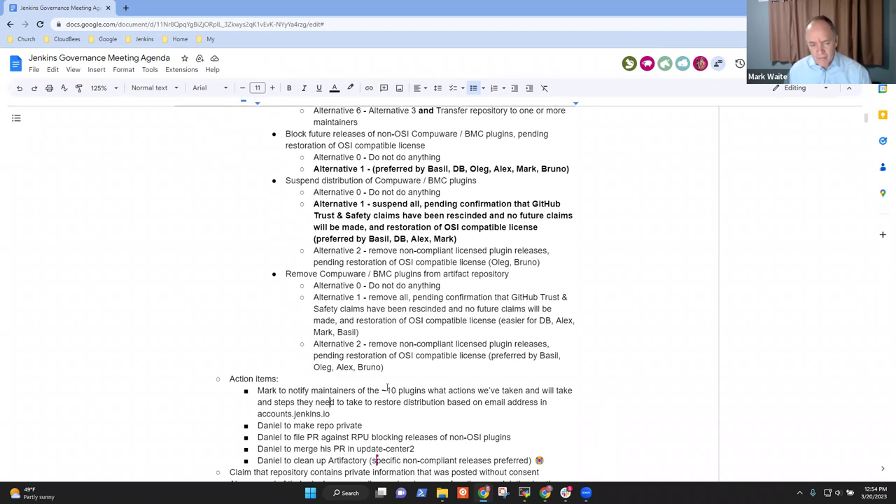
- Insert a new first action item asking a participant to "provide list of plugins that will"
key("Return")
key("Up")
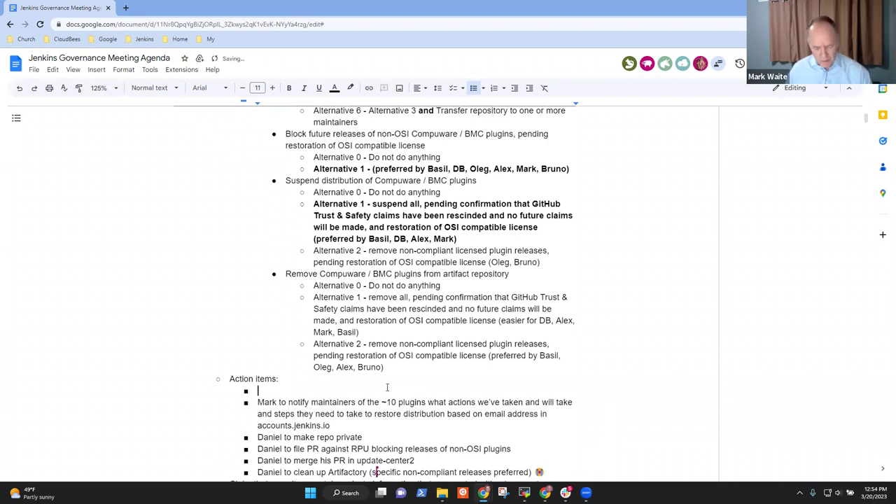
type("Dn")
key("BackSpace")
type("aniel provide")
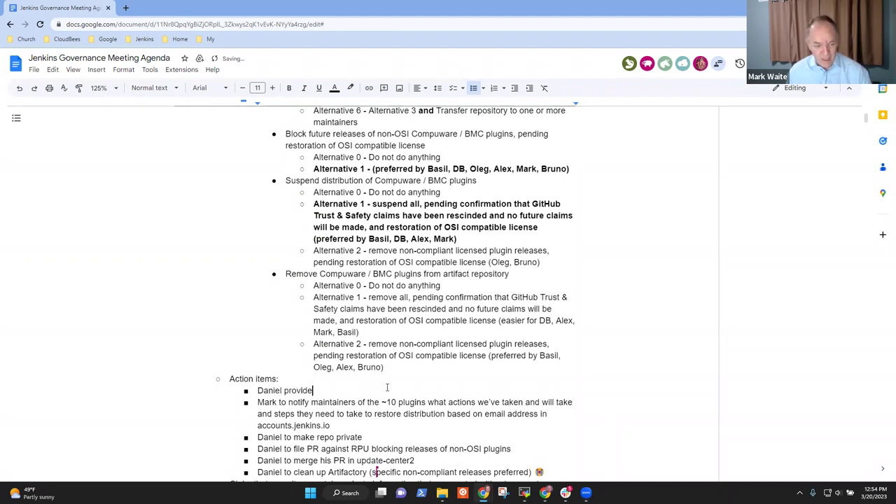
type(" list")
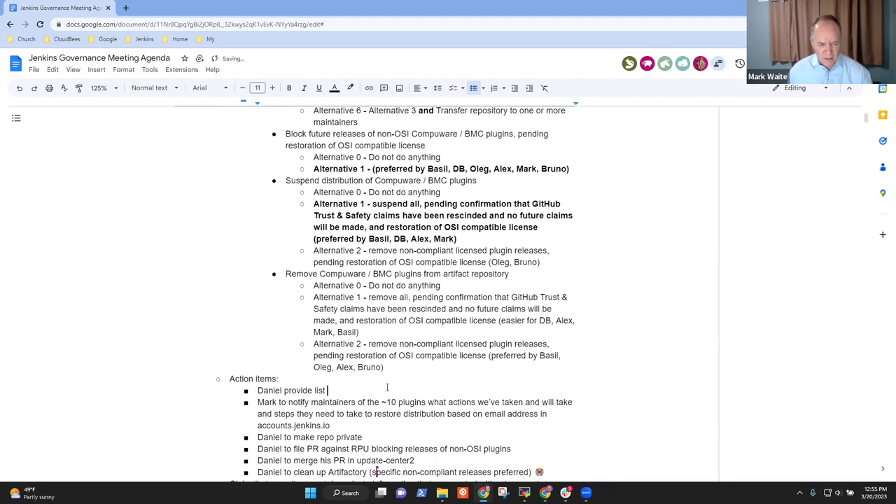
type(" of plugins that will")
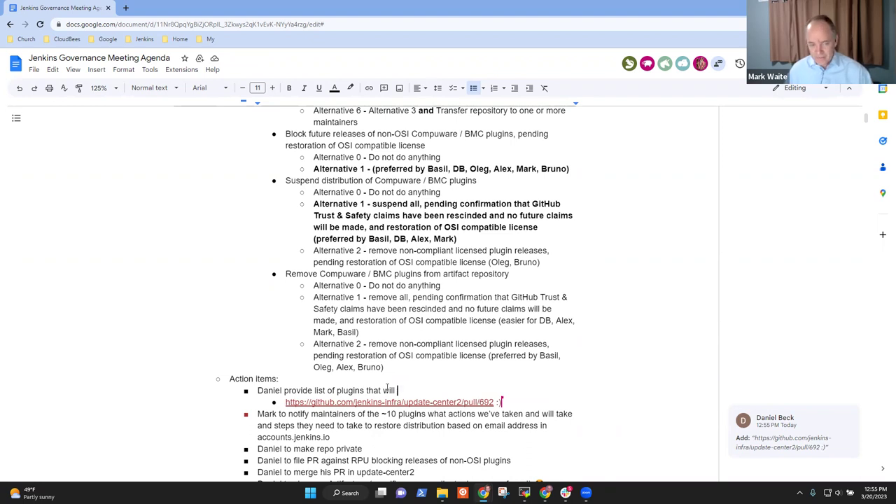
- Copy the suggested update-center2 pull request 692 URL into parentheses after "~10 plugins" in the maintainer notification item, without the smiley
key("Down")
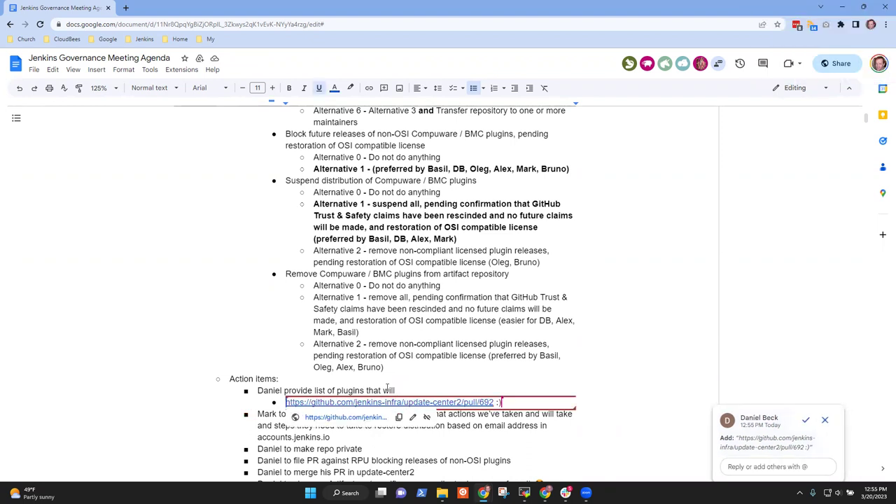
triple_click(312, 403)
key("ctrl+c")
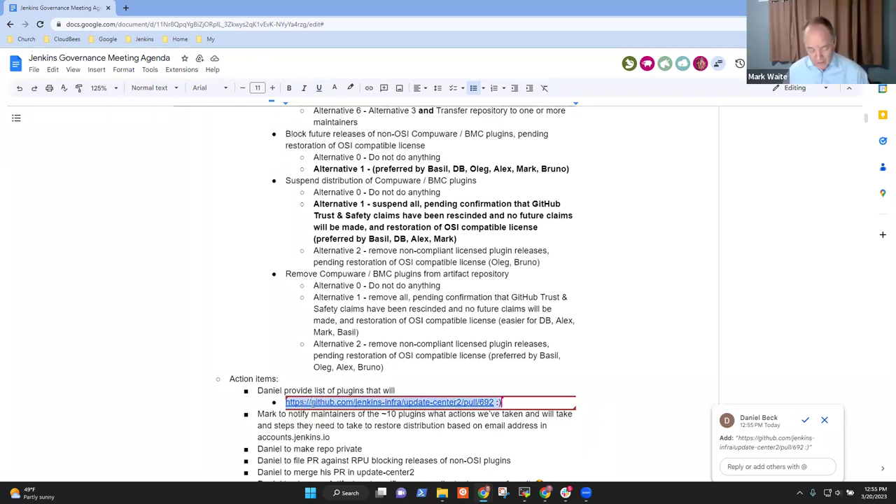
key("Right")
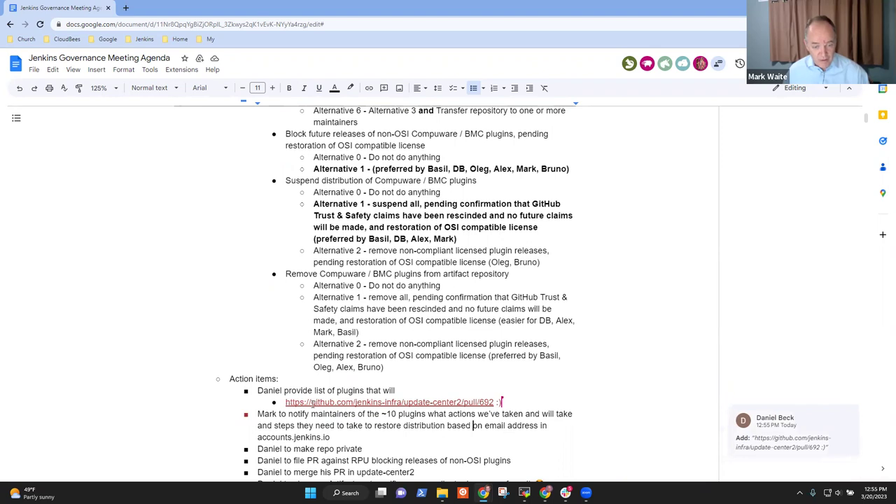
key("ctrl+Right")
key("ctrl+Right")
key("ctrl+Right")
key("ctrl+Right")
key("ctrl+Right")
key("ctrl+Right")
key("ctrl+Right")
type("(")
key("ctrl+v")
type(")")
key("Left")
key("Left")
key("BackSpace")
key("BackSpace")
key("BackSpace")
key("BackSpace")
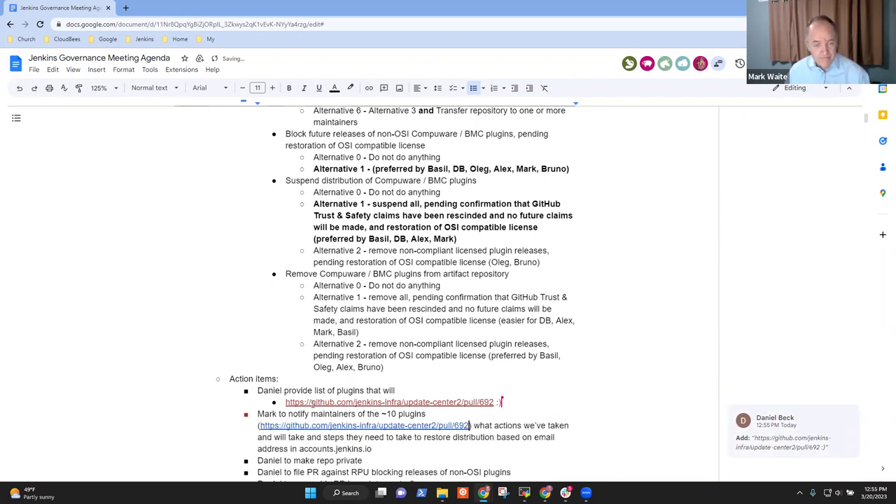
- Delete the unfinished first action item about providing a plugin list, including its suggested link sub-bullet
left_click(278, 378)
key("Right")
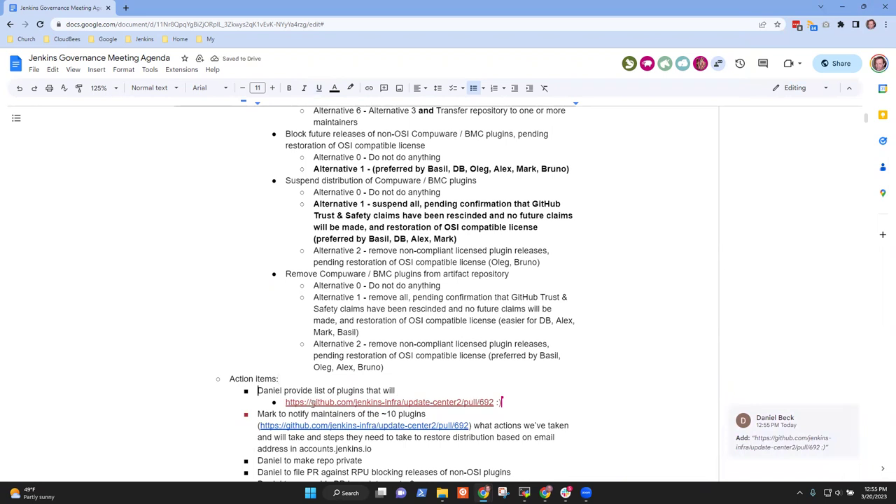
key("shift+Down")
key("shift+Down")
key("BackSpace")
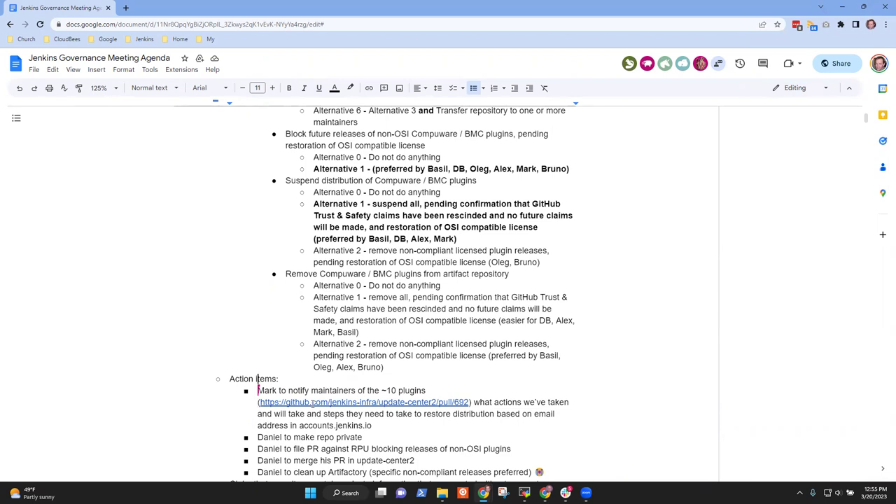
- Insert "in the update center pull request" after "~10 plugins" in the maintainer notification item and copy the URL following it
type("in the update center pu")
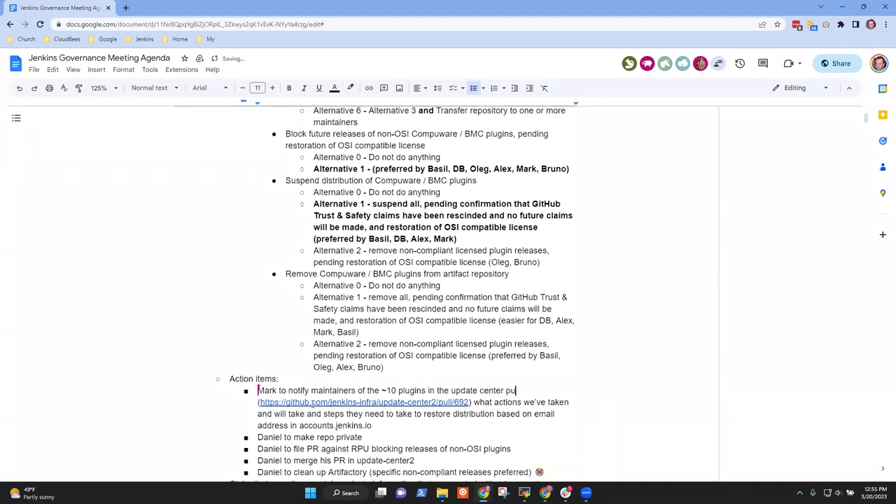
type("ll request")
key("Left")
key("ctrl+shift+Left")
key("ctrl+shift+Left")
key("ctrl+shift+Left")
key("ctrl+shift+Left")
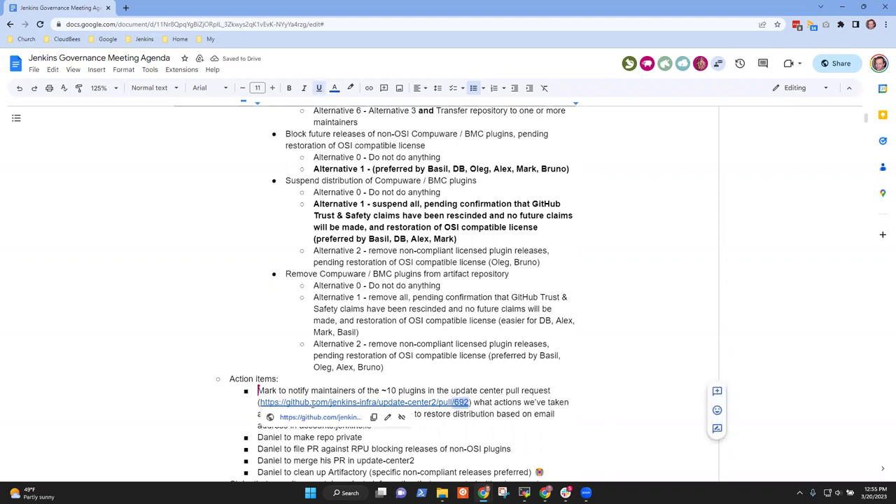
key("ctrl+shift+Left")
key("ctrl+shift+Left")
key("ctrl+shift+Left")
key("ctrl+shift+Left")
key("ctrl+shift+Left")
key("ctrl+c")
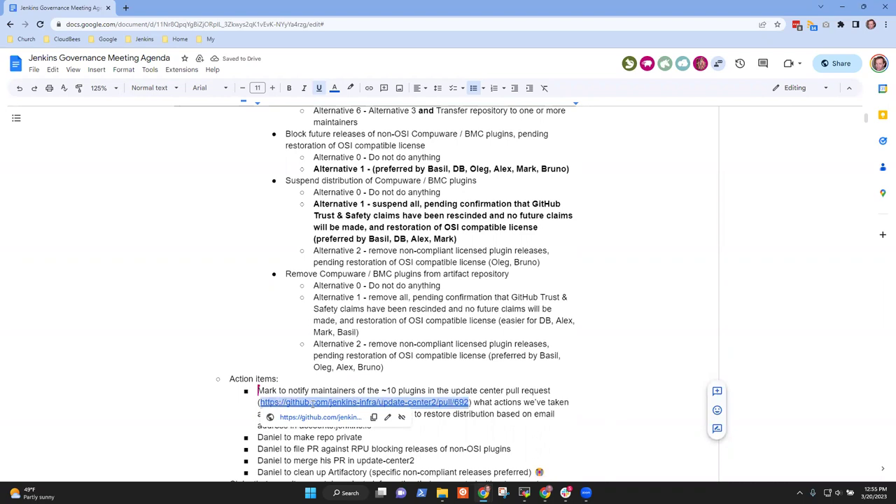
- Hyperlink the phrase "update center pull request" to the copied update-center2 pull request 692 URL
key("Left")
key("End")
key("ctrl+Left")
key("ctrl+Left")
key("ctrl+Left")
key("ctrl+Left")
key("ctrl+shift+Right")
key("ctrl+shift+Right")
key("ctrl+shift+Right")
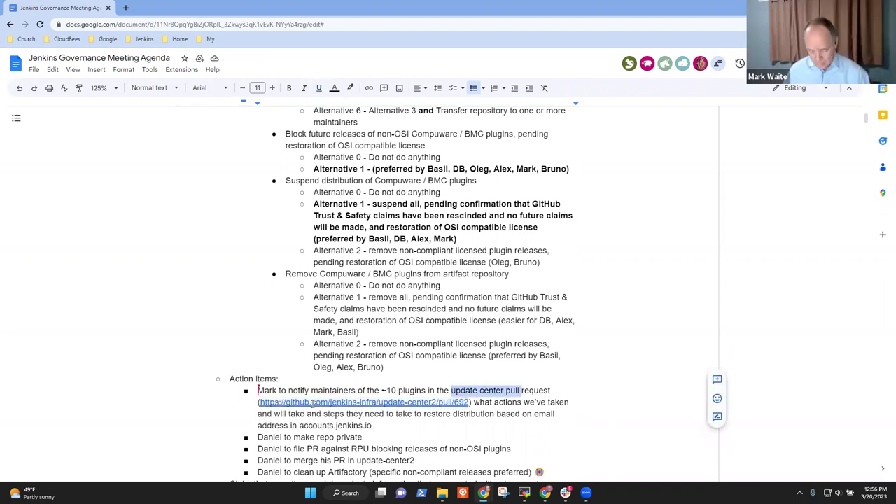
key("ctrl+shift+Right")
key("ctrl+k")
key("ctrl+v")
key("Return")
- Delete the redundant parenthesized URL from the maintainer notification action item
key("Down")
key("ctrl+Left")
key("ctrl+Left")
key("ctrl+Left")
key("shift+Home")
key("BackSpace")
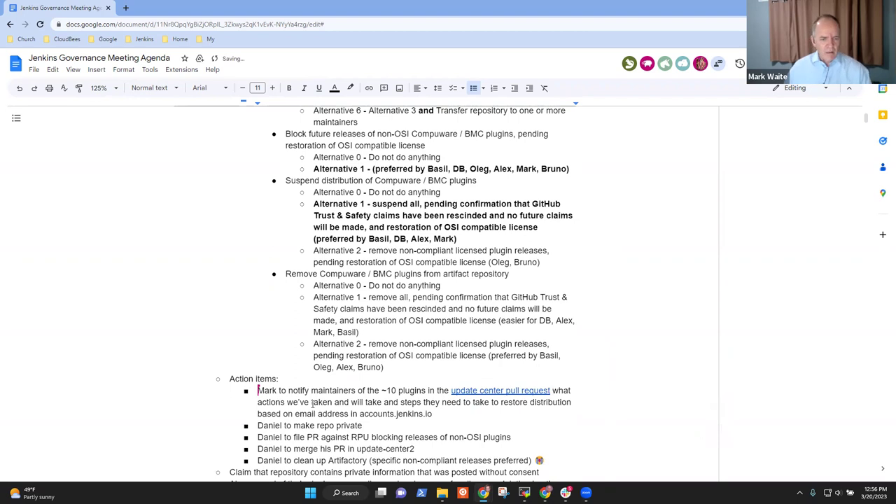
- Review the completed action items and the notes below them down to the News entries
key("Down")
key("Down")
key("Down")
key("Down")
key("Down")
key("Down")
key("Down")
key("Down")
key("Down")
key("Up")
key("Up")
key("Up")
key("Up")
key("Up")
key("Up")
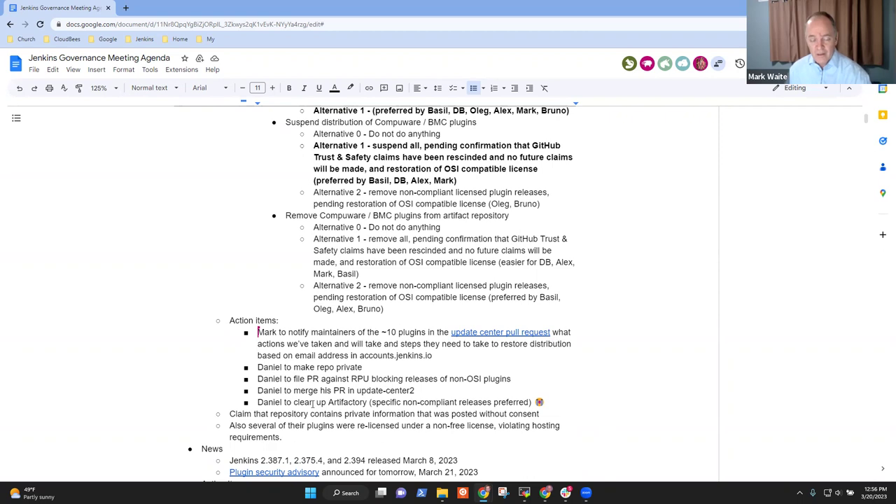
key("Down")
key("Down")
key("Down")
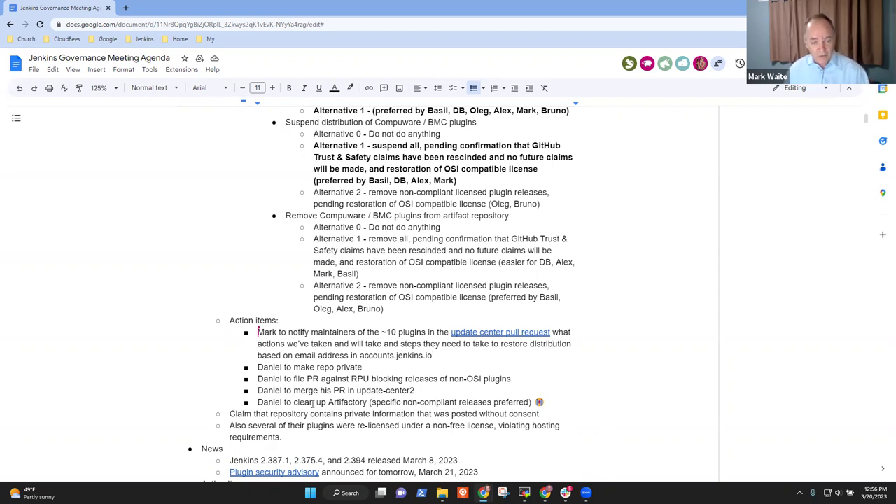
key("Down")
key("Down")
key("Down")
key("Down")
key("Down")
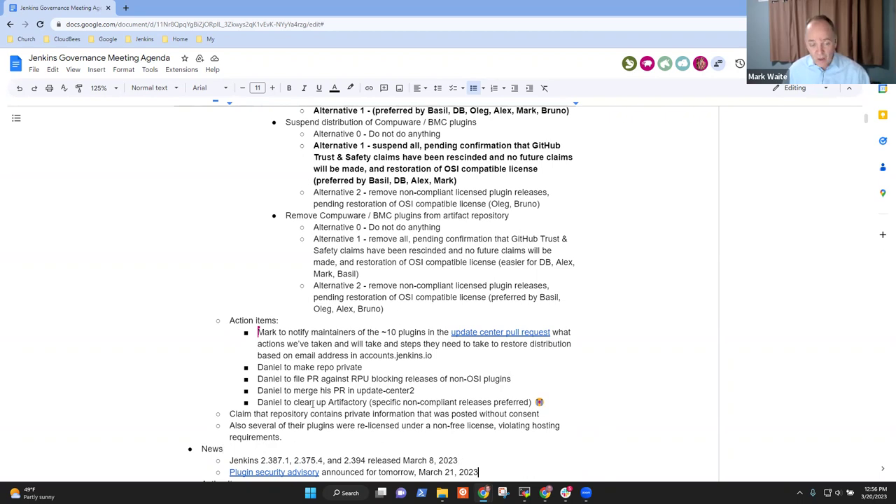
- Return to the start of the March 20, 2023 agenda and highlight the "Claim from BMC to GitHub Trust and Safety" topic
key("Page_Up")
key("Page_Up")
key("Page_Up")
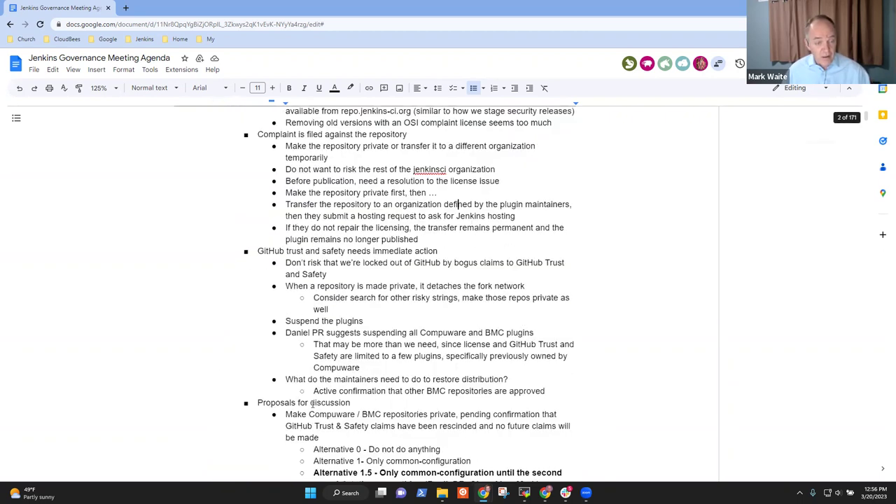
key("Up")
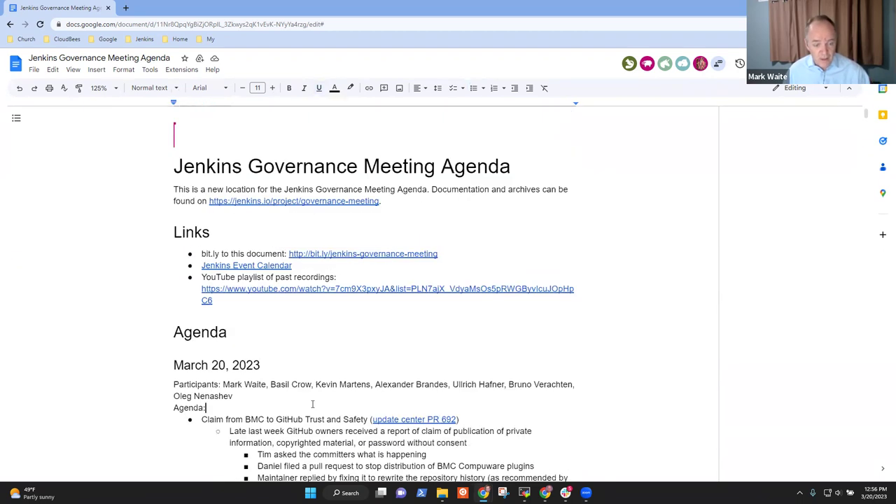
key("Down")
key("Home")
key("shift+End")
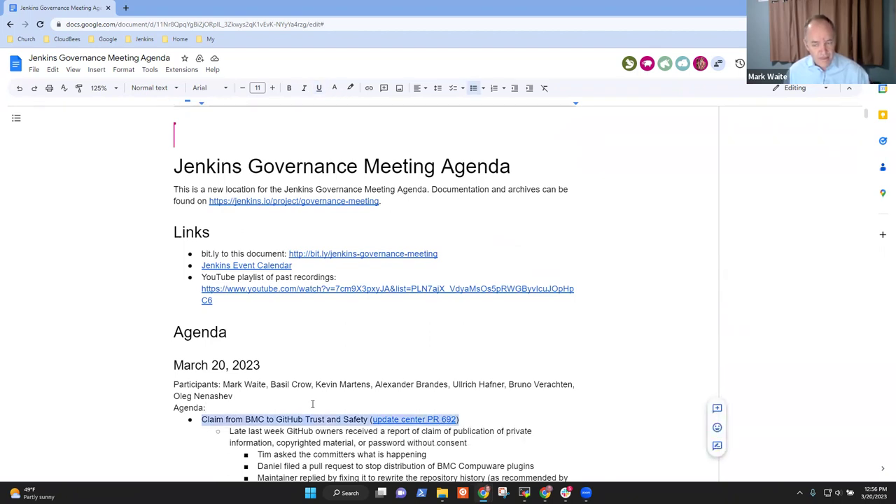
- Go to the News section after the BMC topic and highlight its entries for discussion
key("Page_Down")
key("Page_Down")
key("Page_Down")
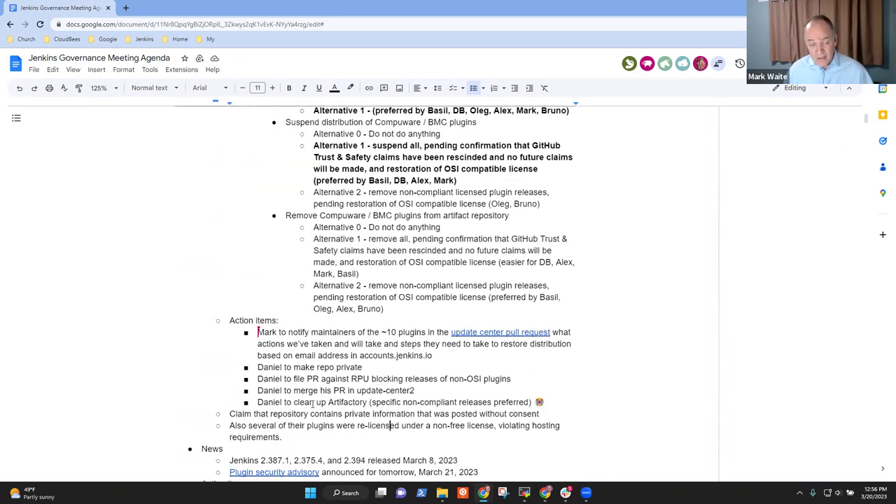
key("Down")
key("Down")
key("Down")
key("Down")
key("Down")
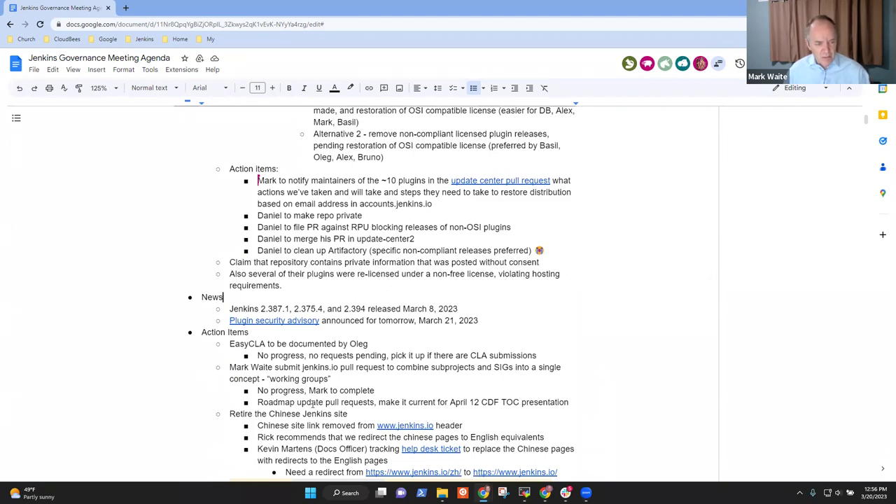
key("Home")
key("shift+Down")
key("shift+Down")
key("shift+Down")
key("shift+Down")
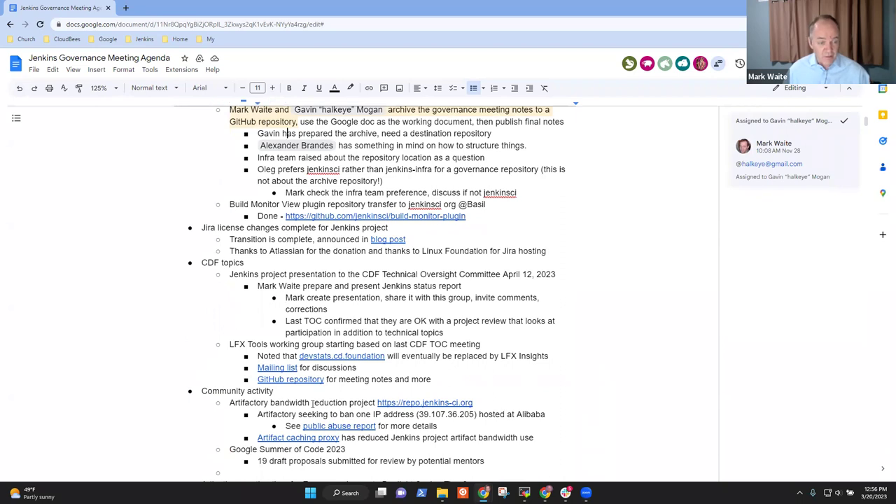
- Look back through the general Action Items section up to the News release entry
key("Up")
key("Up")
key("Up")
key("Up")
key("Up")
key("Up")
key("Up")
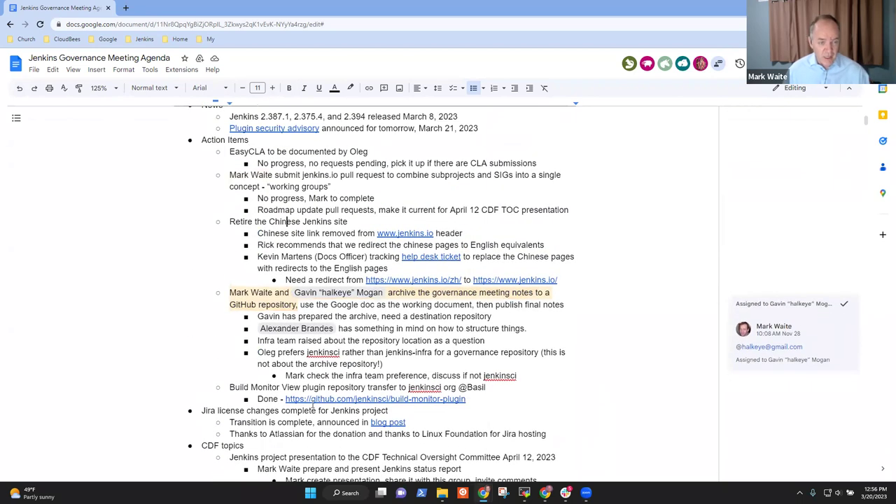
key("Up")
key("Up")
key("Up")
key("Up")
key("Up")
key("Up")
key("Up")
key("Up")
key("Up")
key("Up")
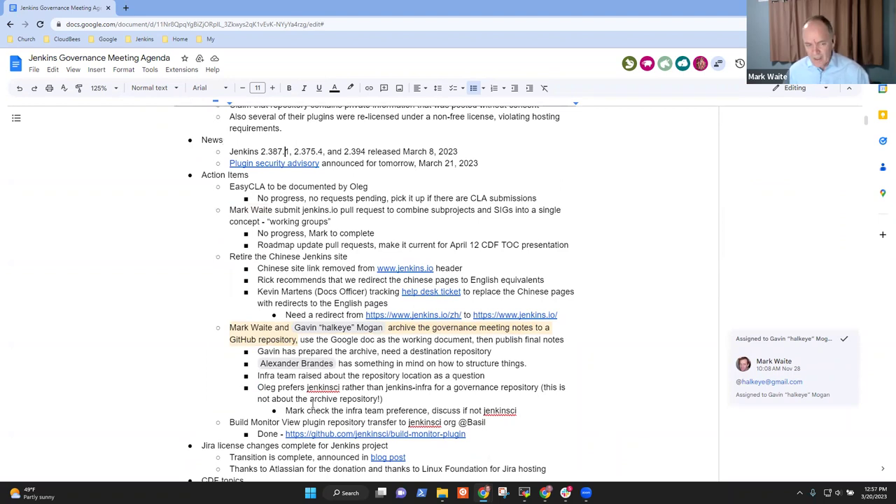
- Go to the "Jira license changes complete for Jenkins project" topic, highlight its heading text and examine the entries beneath it
key("Down")
key("Down")
key("Down")
key("Down")
key("Down")
key("Down")
key("Down")
key("Down")
key("Down")
key("Down")
key("Down")
key("Down")
key("Down")
key("Down")
key("Down")
key("Down")
key("Down")
key("Down")
key("Down")
key("Down")
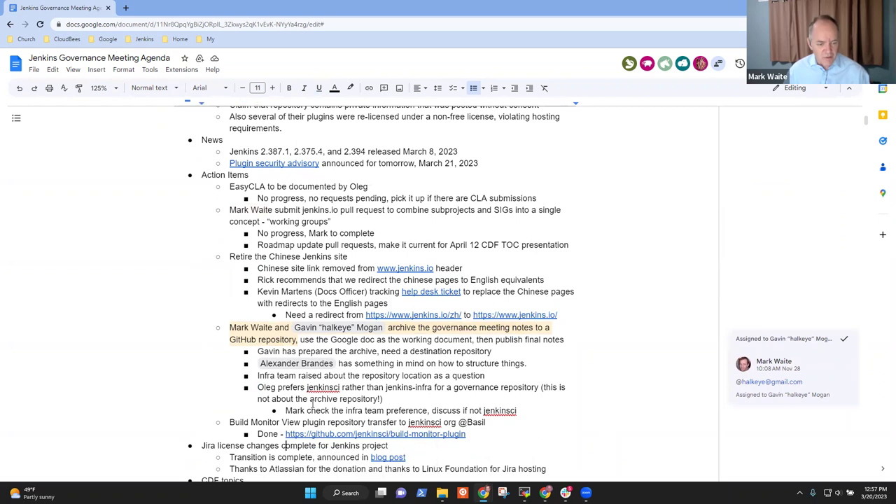
key("shift+End")
key("Down")
key("Down")
key("Down")
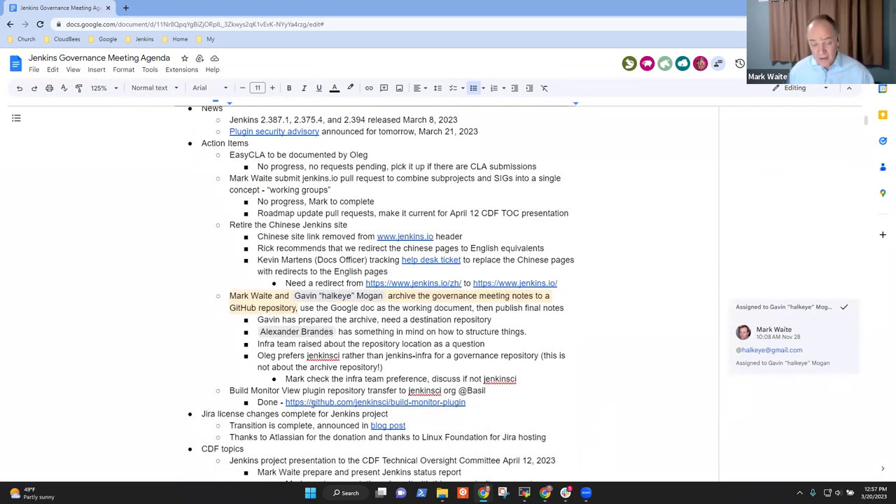
- Go to the CDF topics section and highlight the entry on the Jenkins project presentation to the CDF Technical Oversight Committee
key("Down")
key("Down")
key("Down")
key("Down")
key("Down")
key("Down")
key("Down")
key("Down")
key("Down")
key("Down")
key("Down")
key("Down")
key("Down")
key("Down")
key("Down")
key("Down")
key("Down")
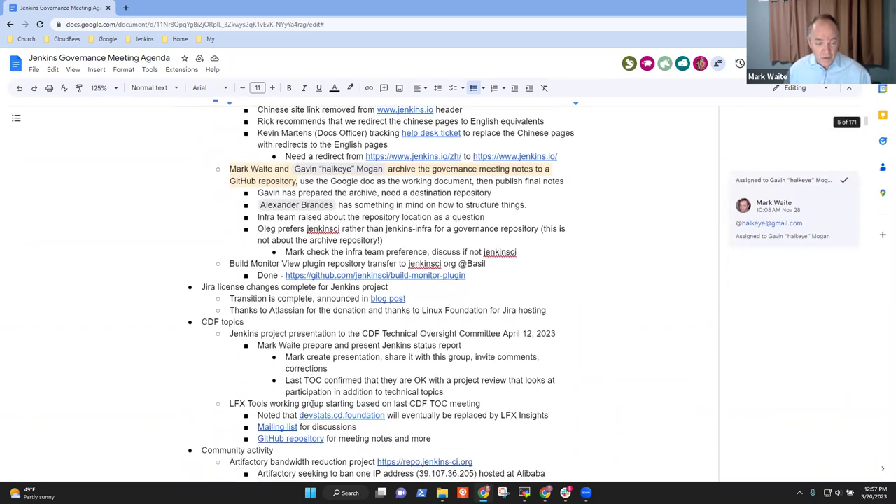
key("Up")
key("Up")
key("Up")
key("Up")
key("Up")
key("Up")
key("Up")
key("Up")
key("Up")
key("Up")
key("Up")
key("Up")
key("Up")
key("Up")
key("Up")
key("Up")
key("Up")
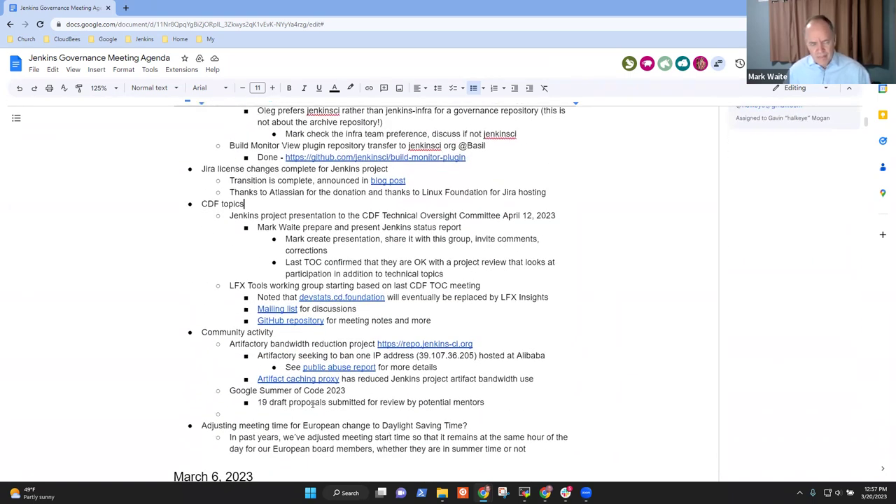
key("shift+End")
key("Down")
key("Home")
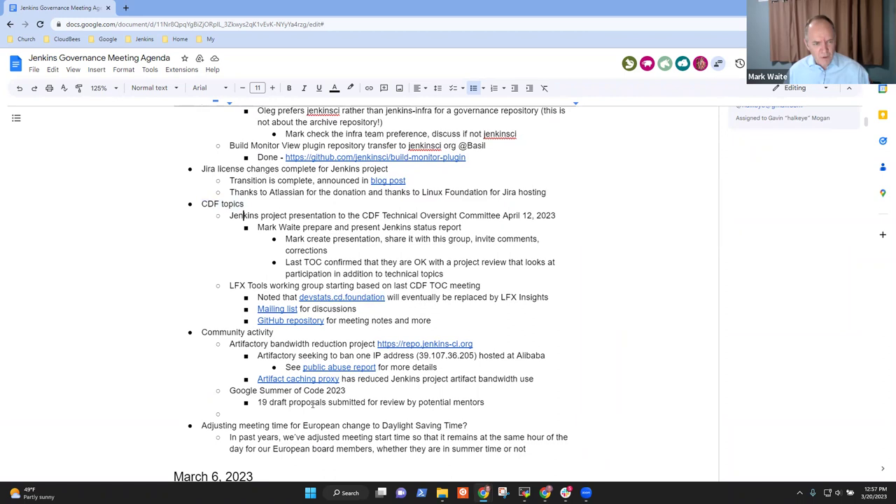
key("shift+End")
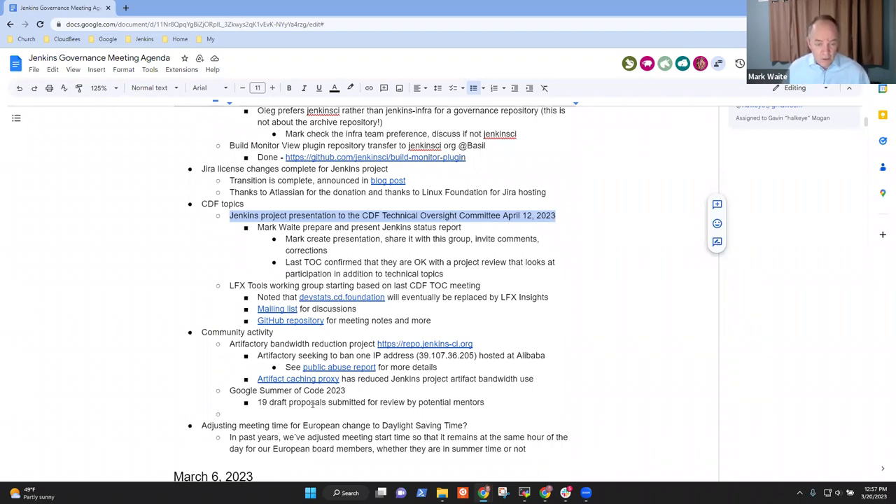
- Highlight the words "project review" in the "Last TOC confirmed" entry of the CDF topics
key("Down")
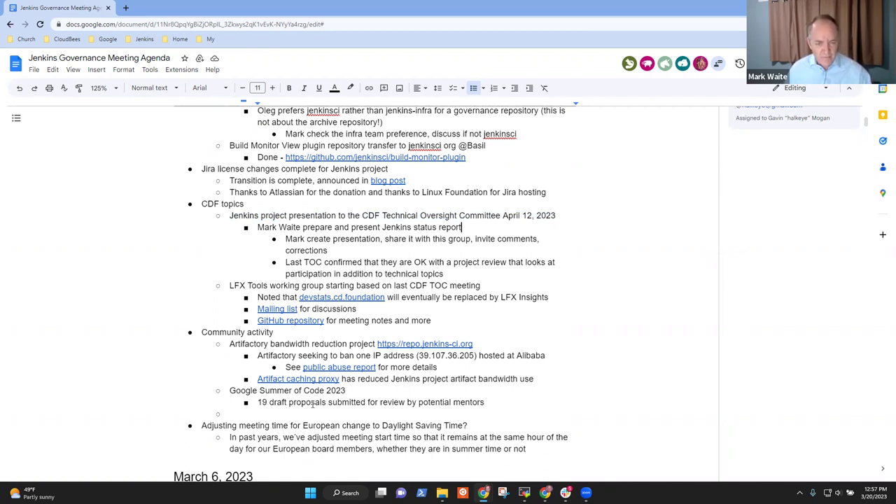
key("Down")
key("Down")
key("Down")
key("Up")
key("ctrl+shift+Left")
key("ctrl+shift+Left")
key("ctrl+shift+Left")
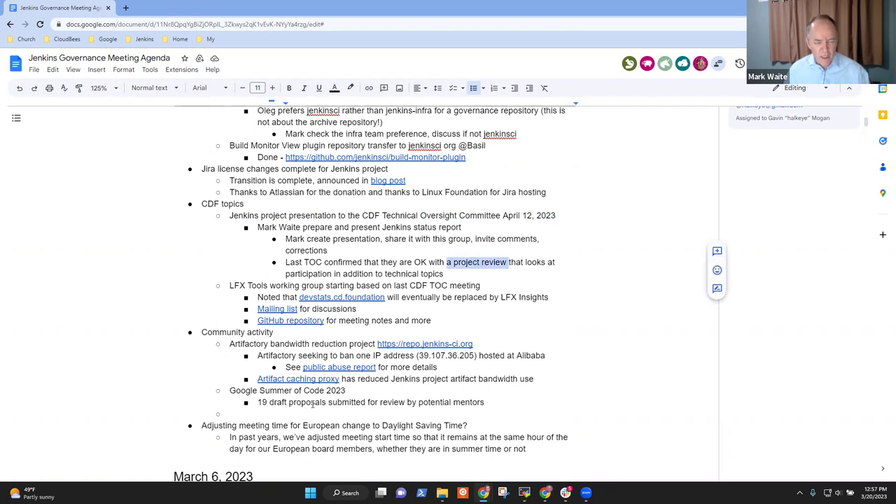
key("ctrl+shift+Right")
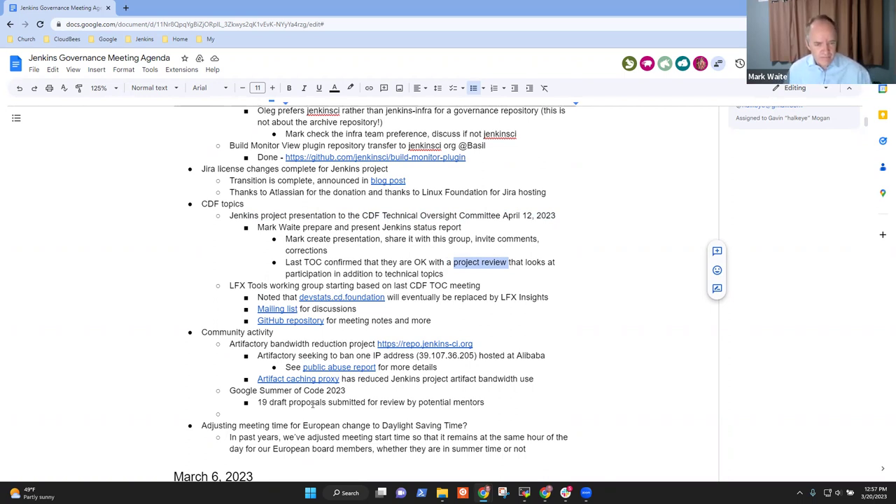
- Go to the "LFX Tools working group starting based on last CDF TOC meeting" entry and highlight its full line
key("Down")
key("Down")
key("Down")
key("Down")
key("Down")
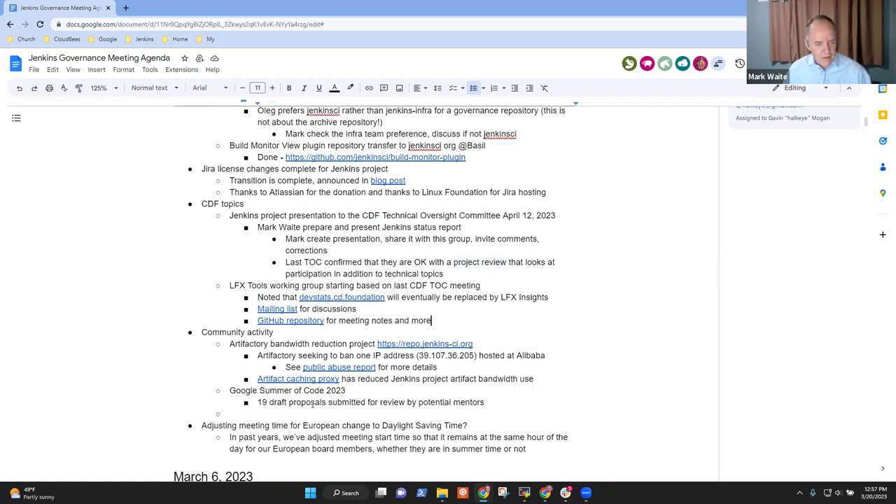
key("Up")
key("Up")
key("Up")
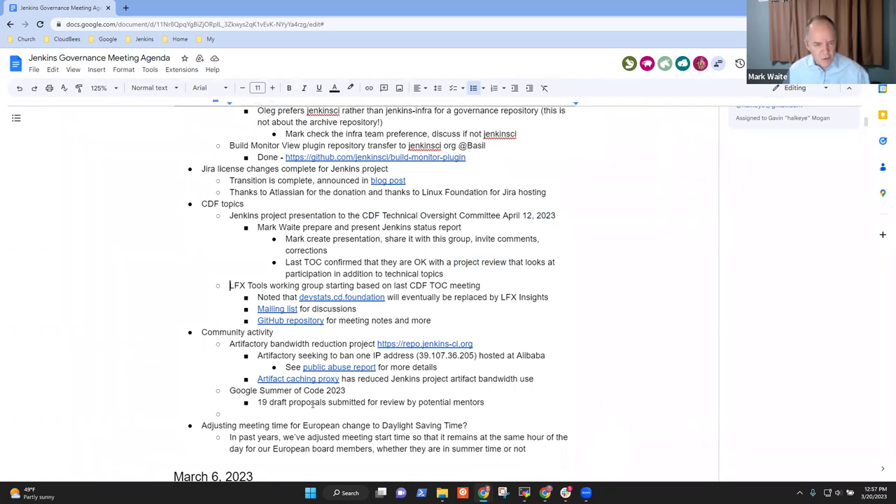
key("shift+End")
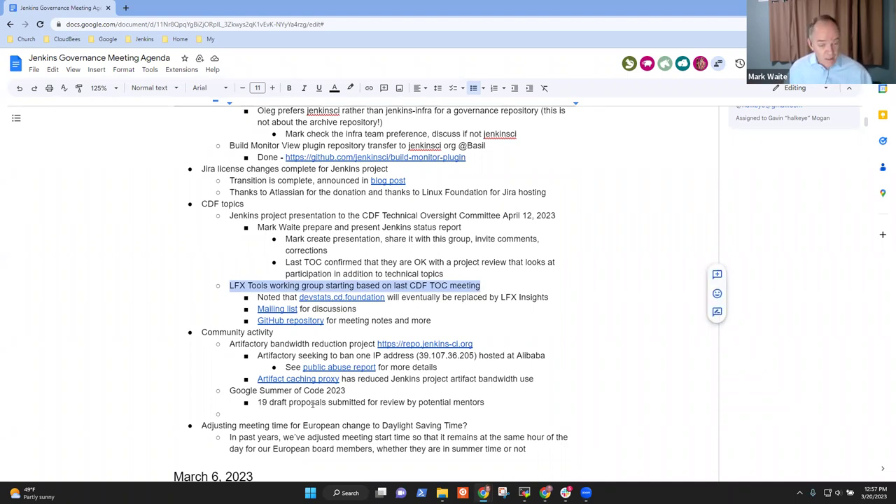
- Highlight "LFX Insights" in the entry about the replacement of devstats.cd.foundation
key("Down")
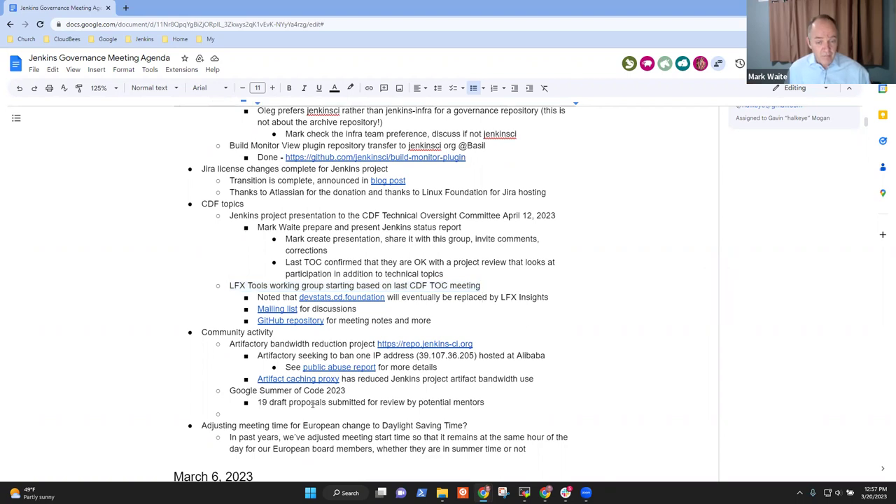
key("ctrl+Right")
key("ctrl+Right")
key("ctrl+shift+Right")
key("ctrl+shift+Right")
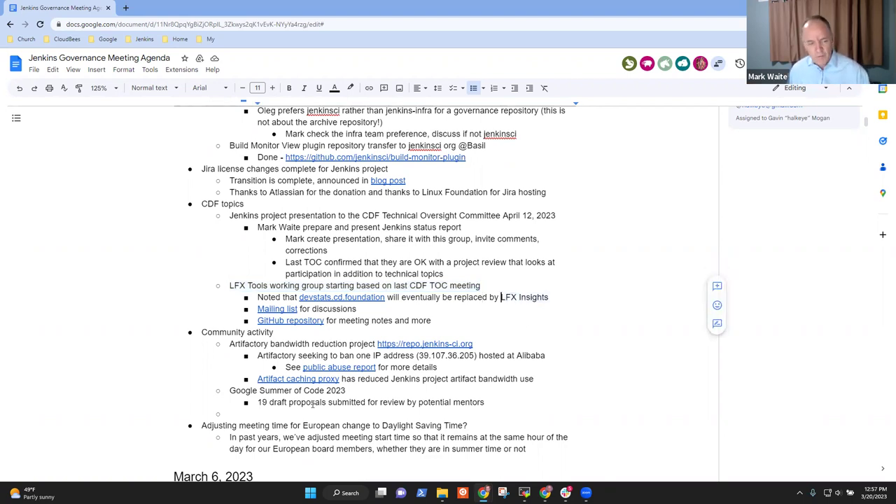
key("super+Left")
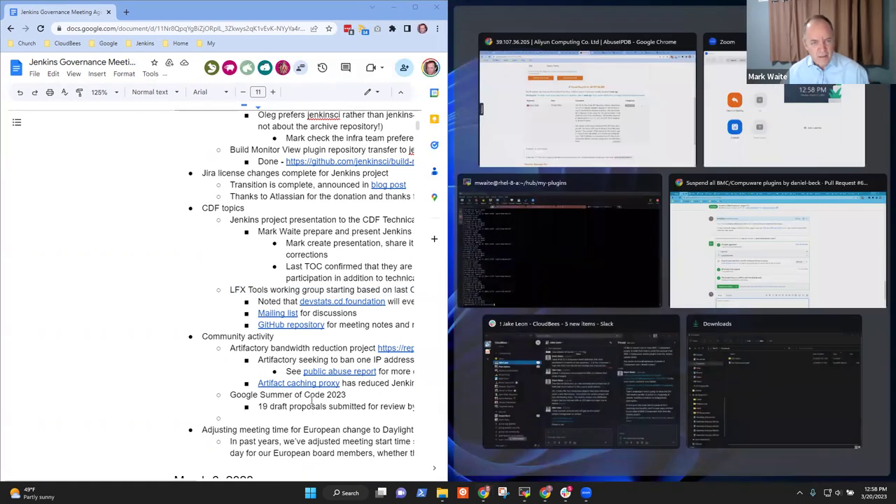
left_click(258, 22)
double_click(258, 22)
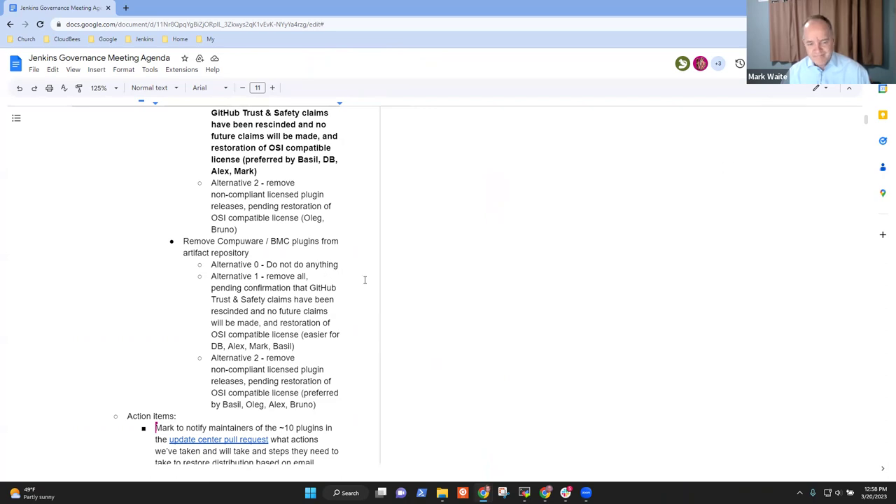
- Return to the Community activity section and highlight the Artifactory bandwidth reduction project, then its entry on banning one IP address
scroll(390, 293, "up", 3)
scroll(399, 293, "down", 8)
scroll(409, 292, "down", 2)
scroll(399, 287, "up", 1)
scroll(382, 280, "up", 4)
scroll(382, 280, "up", 12)
scroll(382, 280, "down", 4)
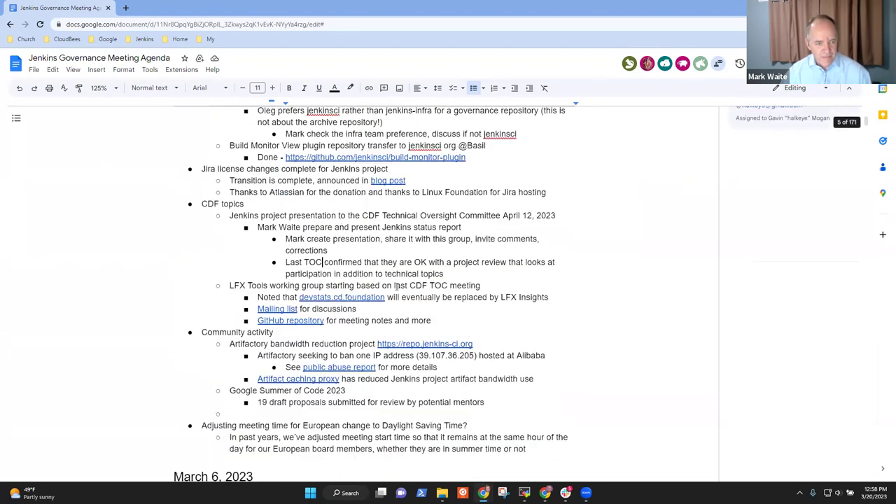
left_click(213, 333)
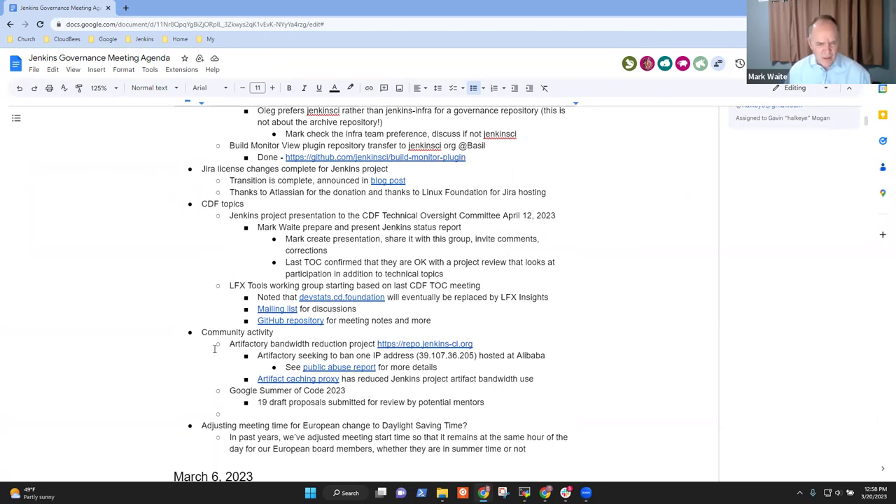
key("shift+End")
key("Down")
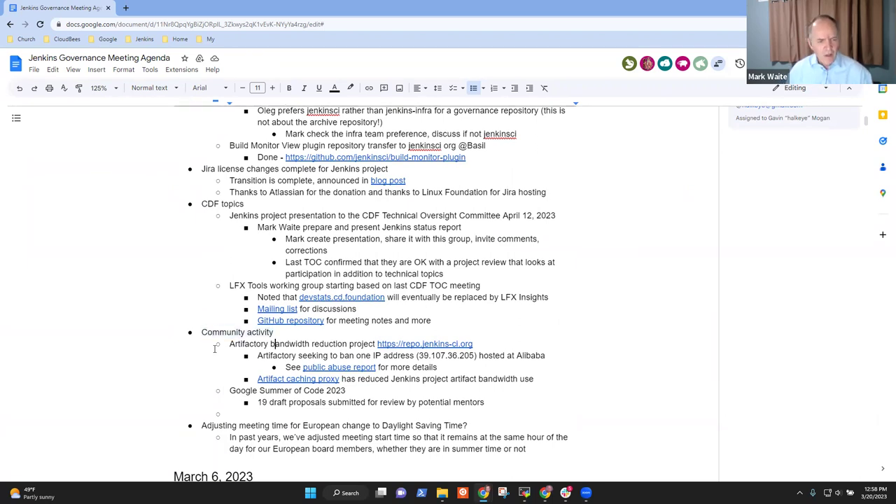
key("shift+End")
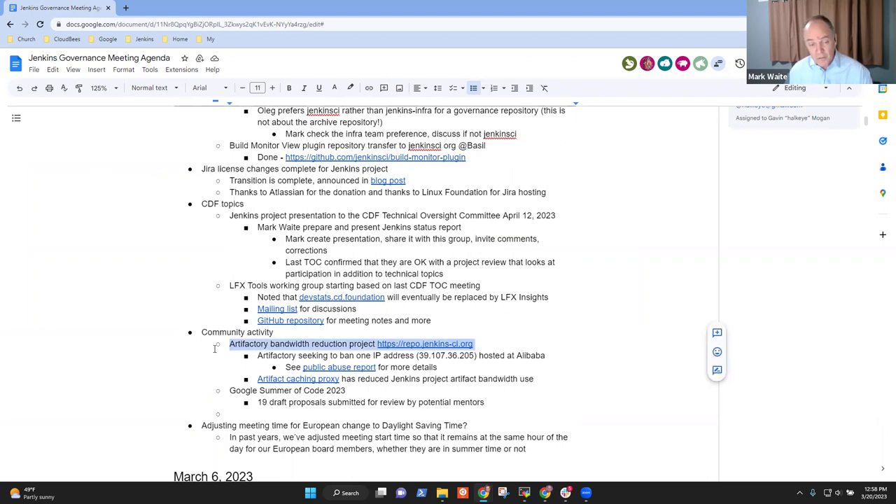
key("Down")
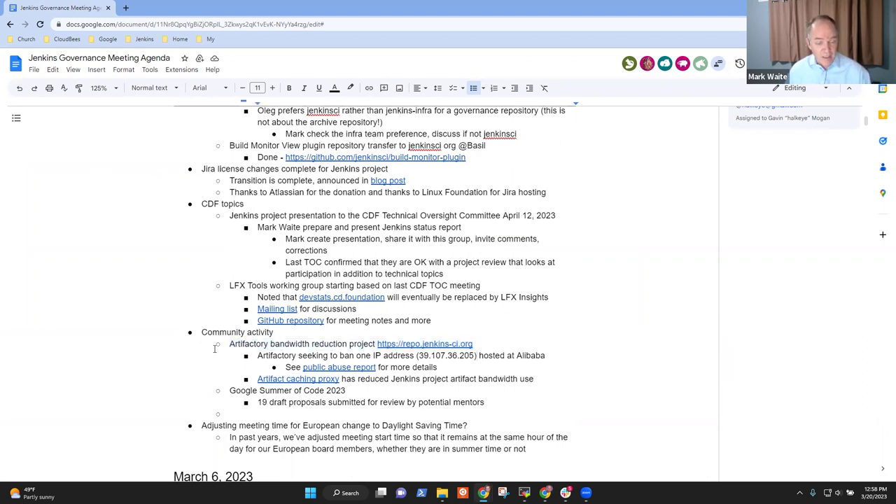
key("shift+End")
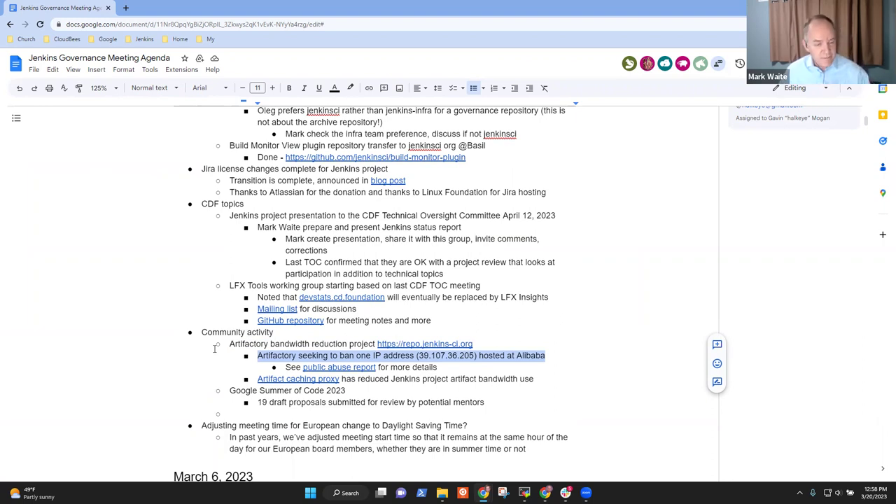
- Change the number of draft proposals in the Google Summer of Code 2023 entry to 22
key("Down")
key("Down")
key("Down")
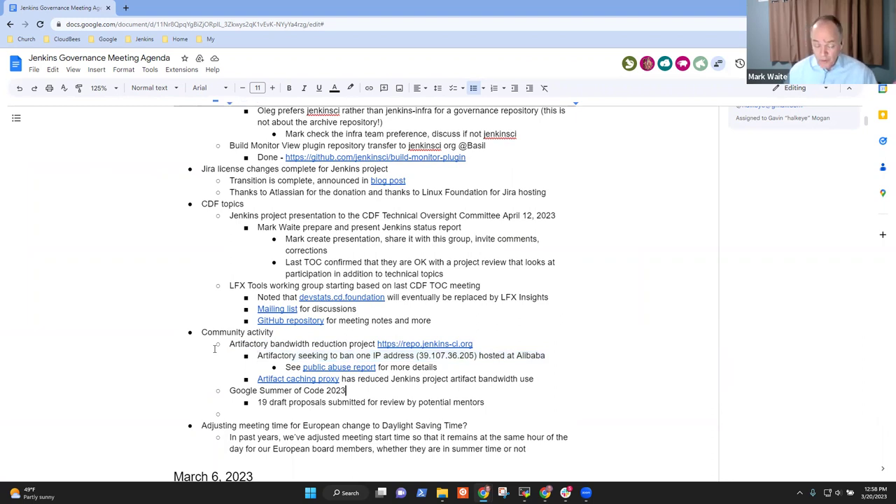
key("Down")
key("ctrl+Left")
key("ctrl+Left")
key("ctrl+Left")
key("ctrl+Left")
key("ctrl+Left")
key("ctrl+Left")
key("ctrl+Left")
key("ctrl+Left")
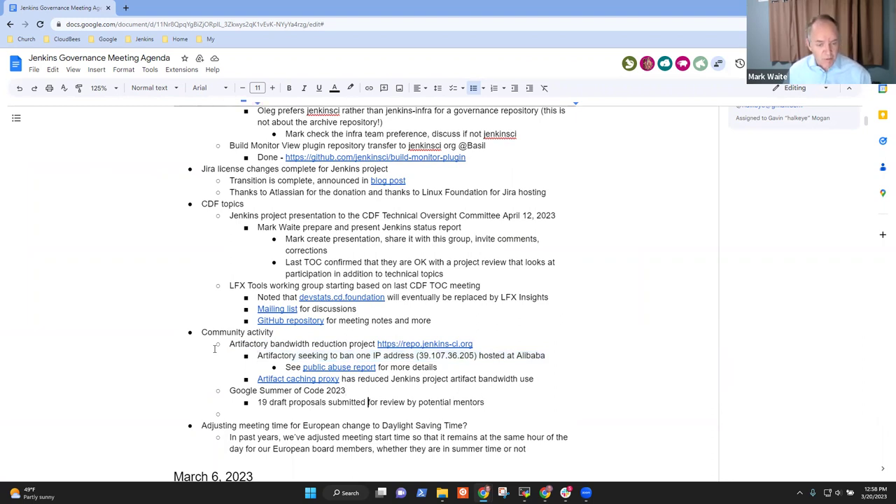
key("BackSpace")
key("BackSpace")
type("22")
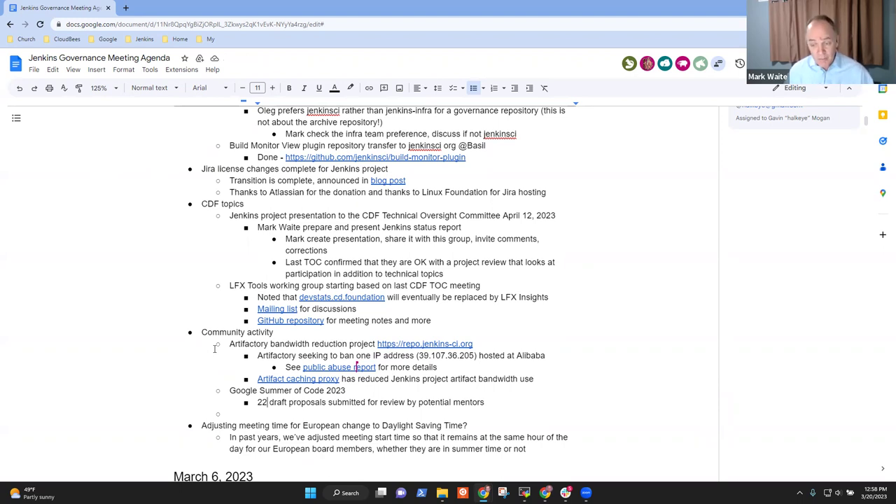
- Highlight the "Adjusting meeting time for European change to Daylight Saving Time?" topic and place the text cursor before "Daylight"
key("Down")
key("Down")
key("shift+End")
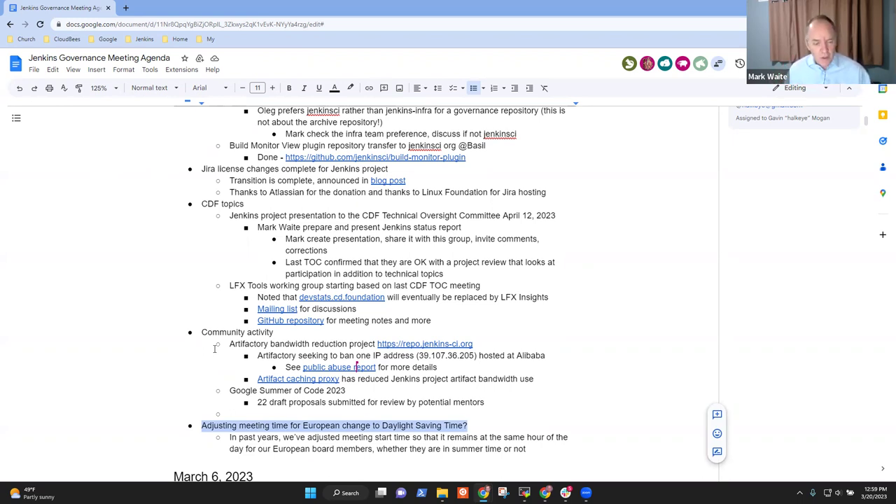
key("Up")
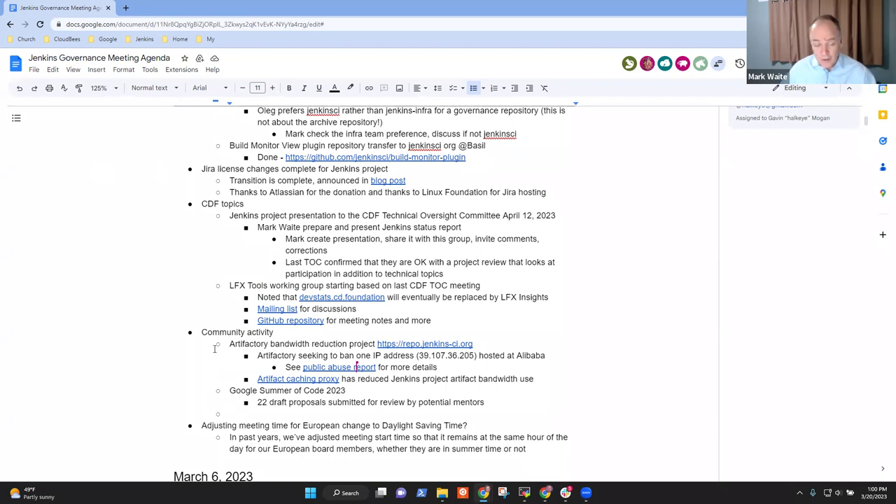
key("Right")
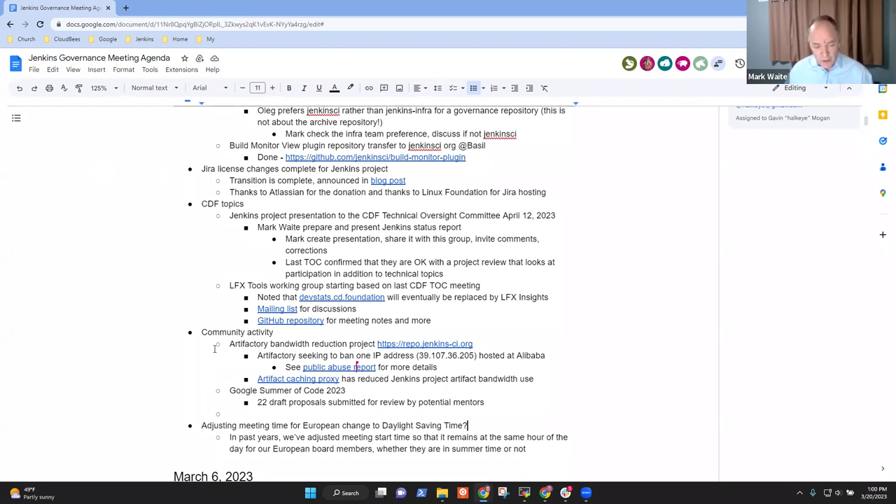
key("ctrl+shift+Left")
key("ctrl+shift+Left")
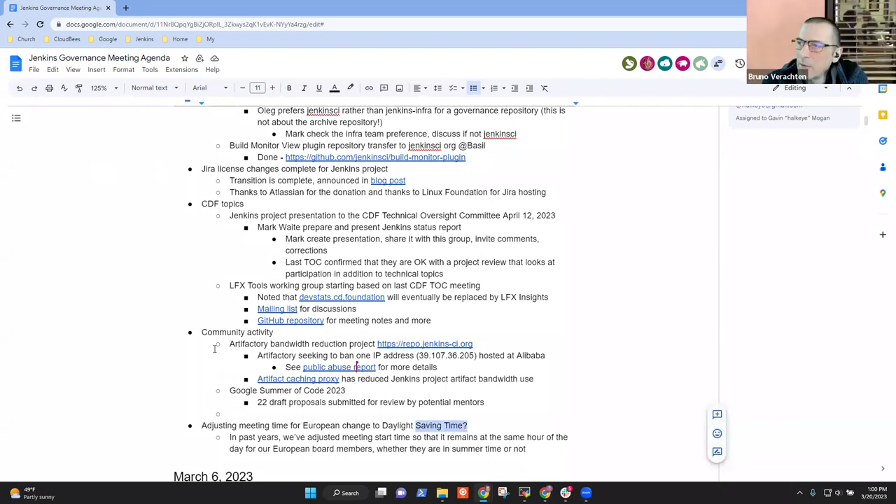
key("ctrl+Left")
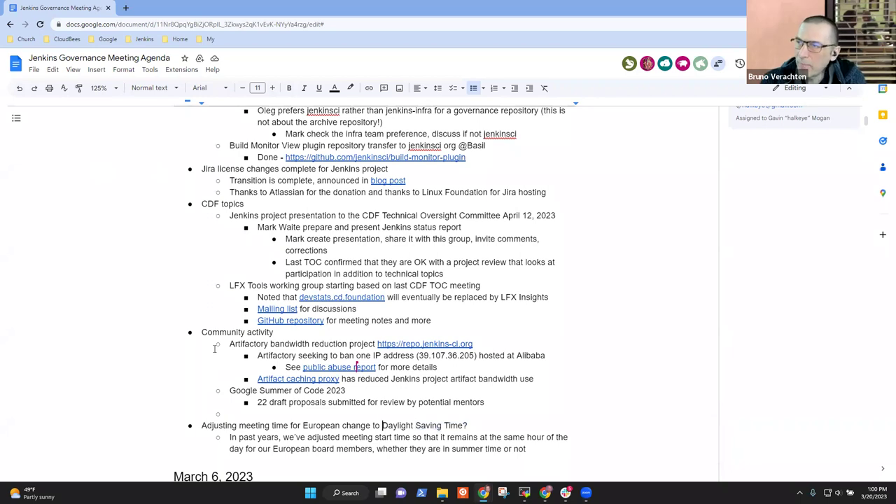